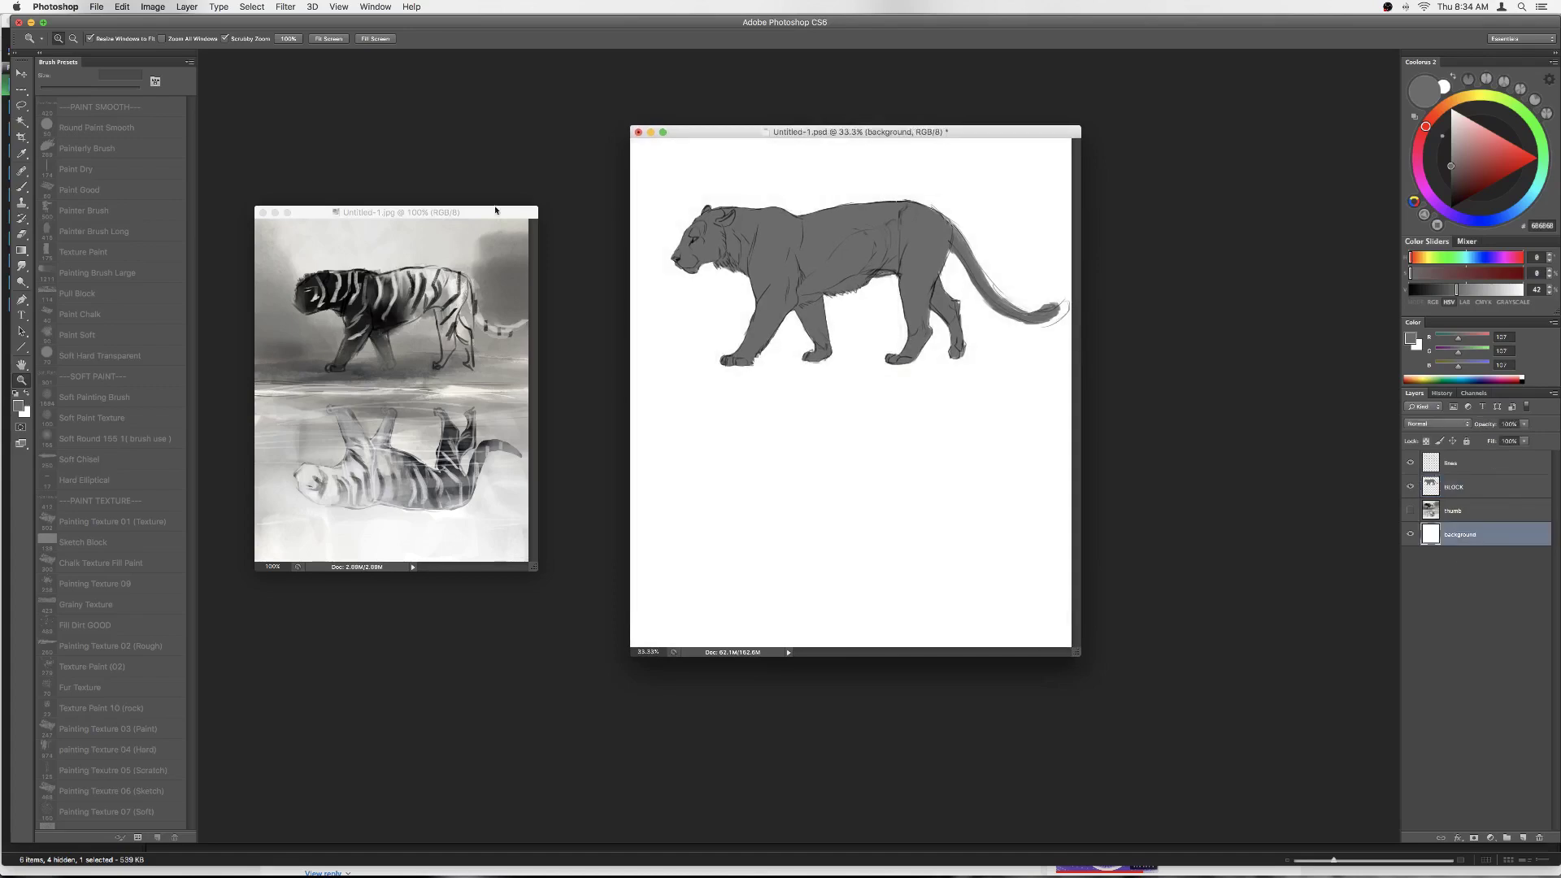
Step: Fill the background light grey and spread a large fill-texture brush across it
key("alt+BackSpace")
key("i")
left_click(284, 319)
key("b")
key("x")
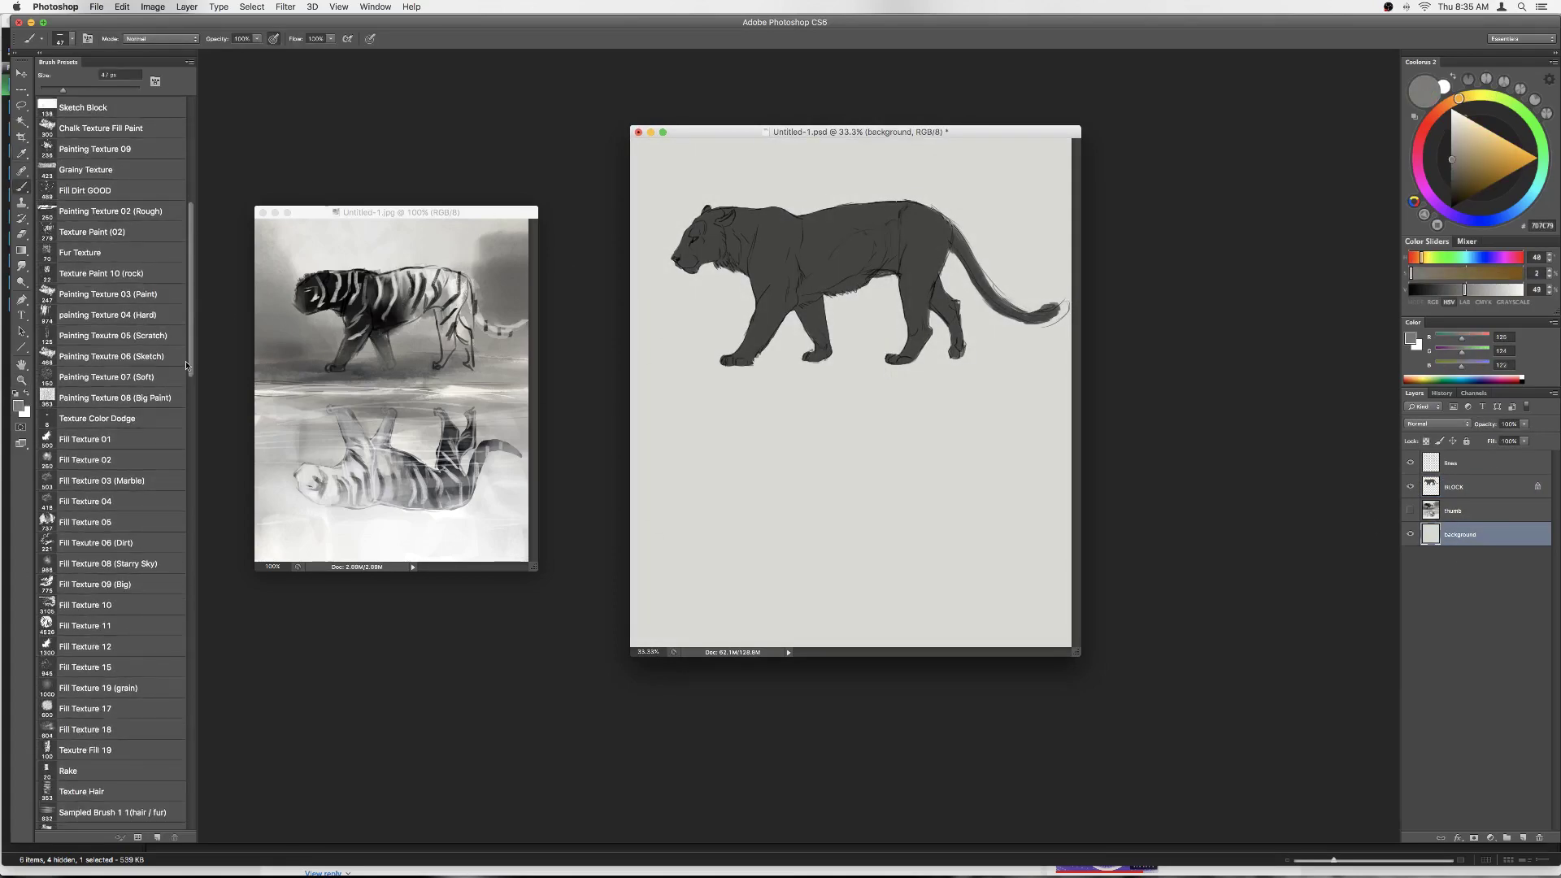
right_click(716, 296)
left_click(813, 366)
left_click(975, 528)
left_click_drag(1009, 561, 1122, 138)
Step: Paint dark grassy texture beneath the tiger and pick a pale grey for the water
left_click(762, 371, "alt")
mouse_move(762, 371)
left_mouse_down()
mouse_move(1049, 350)
mouse_move(650, 382)
mouse_move(821, 407)
left_mouse_up()
key("i")
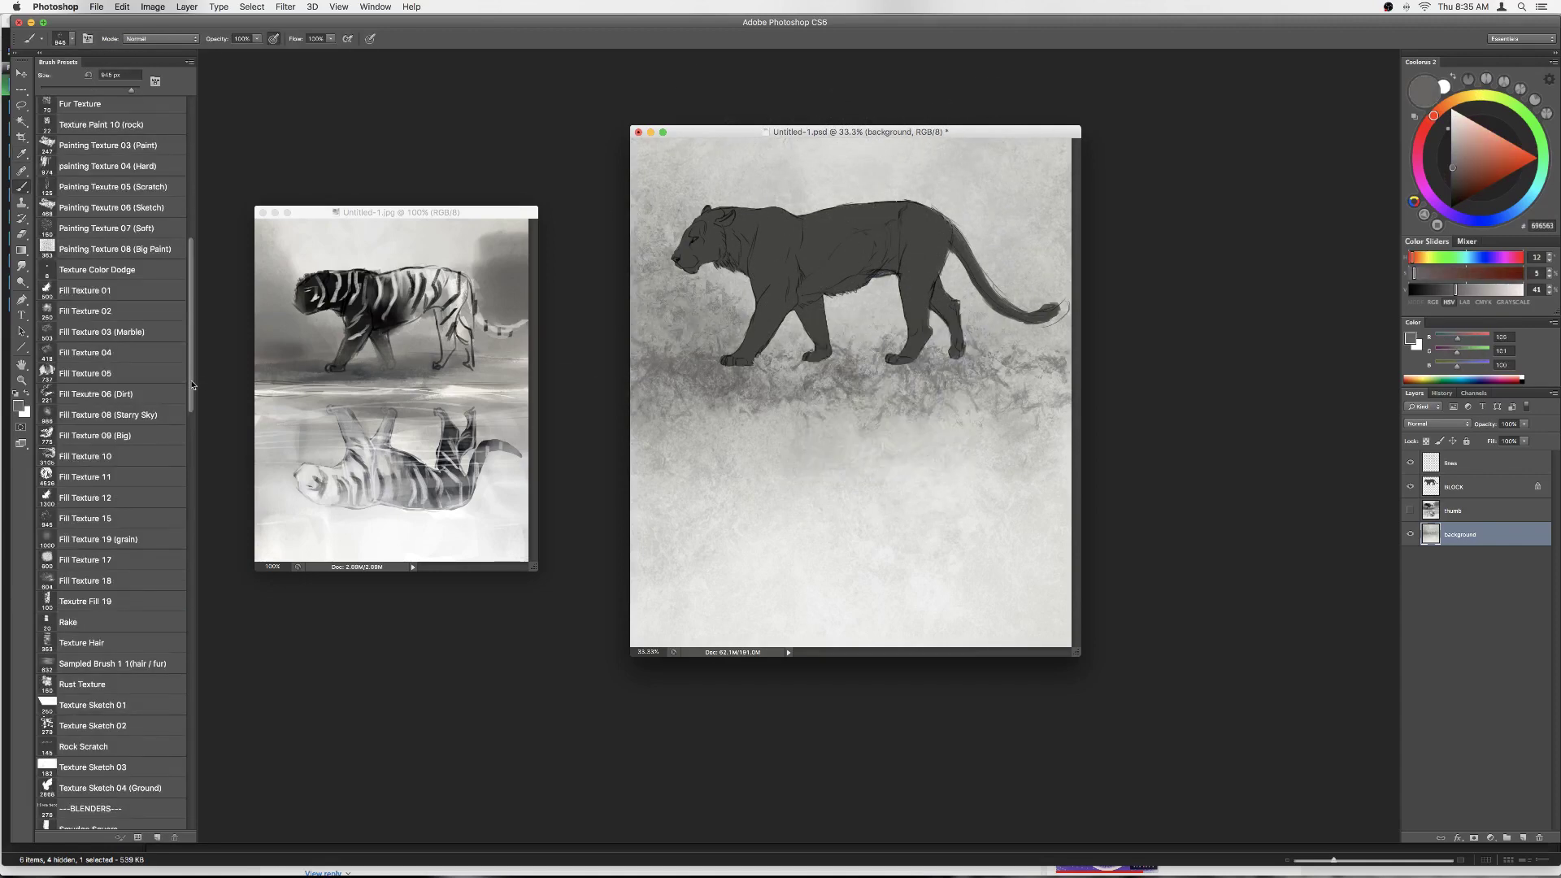
left_click(645, 456)
left_click(420, 531)
Step: Paint pale water streaks across the lower canvas and soften the grass and texture near the head
key("b")
left_click_drag(634, 569, 769, 541)
left_click_drag(663, 415, 858, 406)
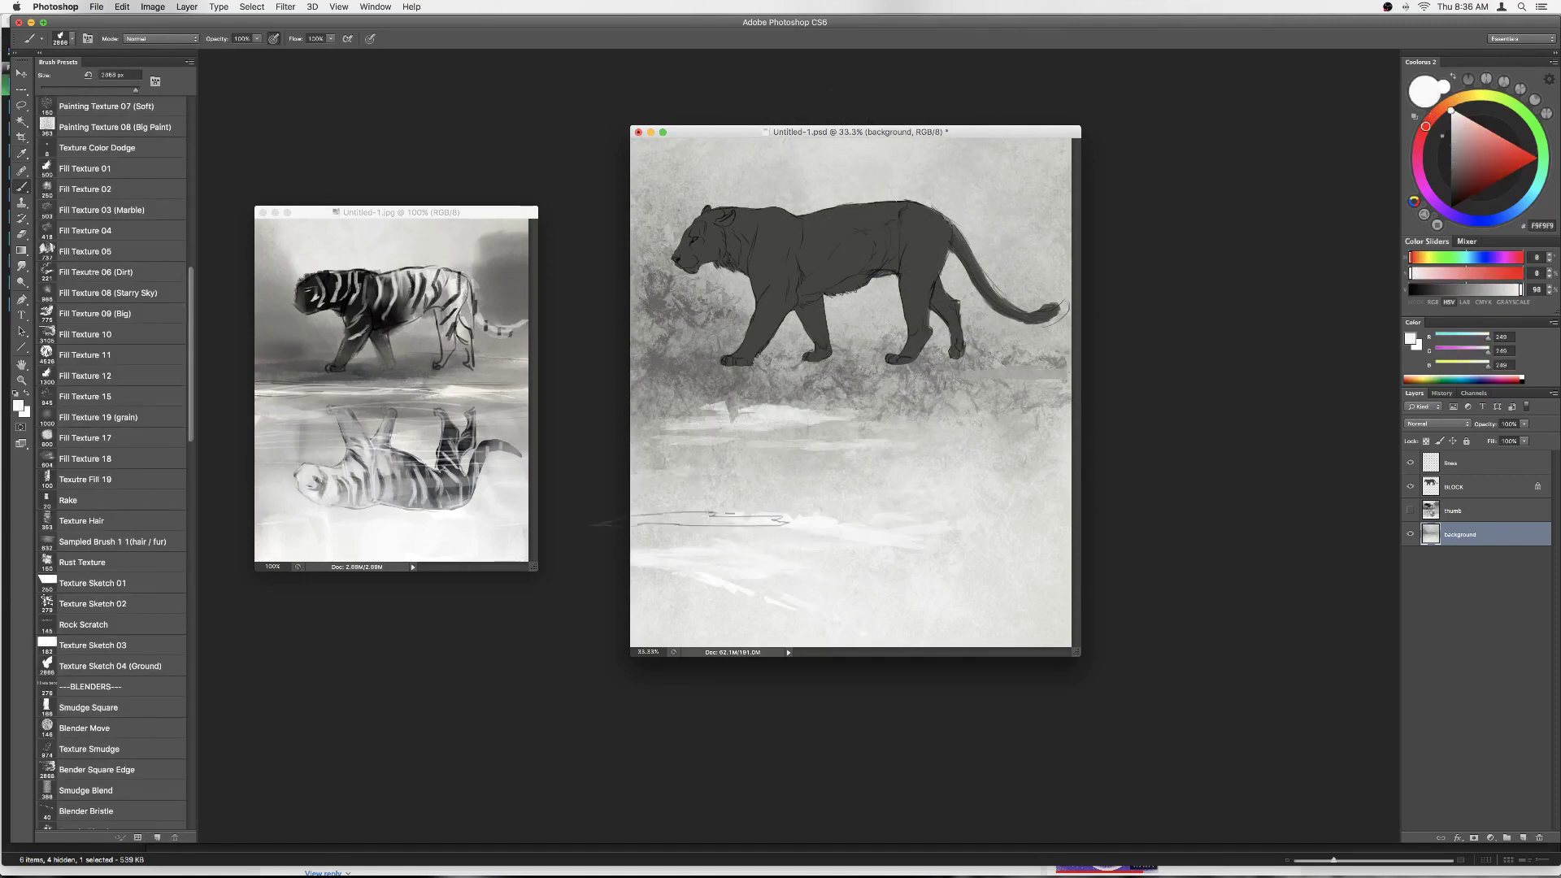
left_click_drag(634, 529, 788, 516)
left_click_drag(797, 366, 960, 366)
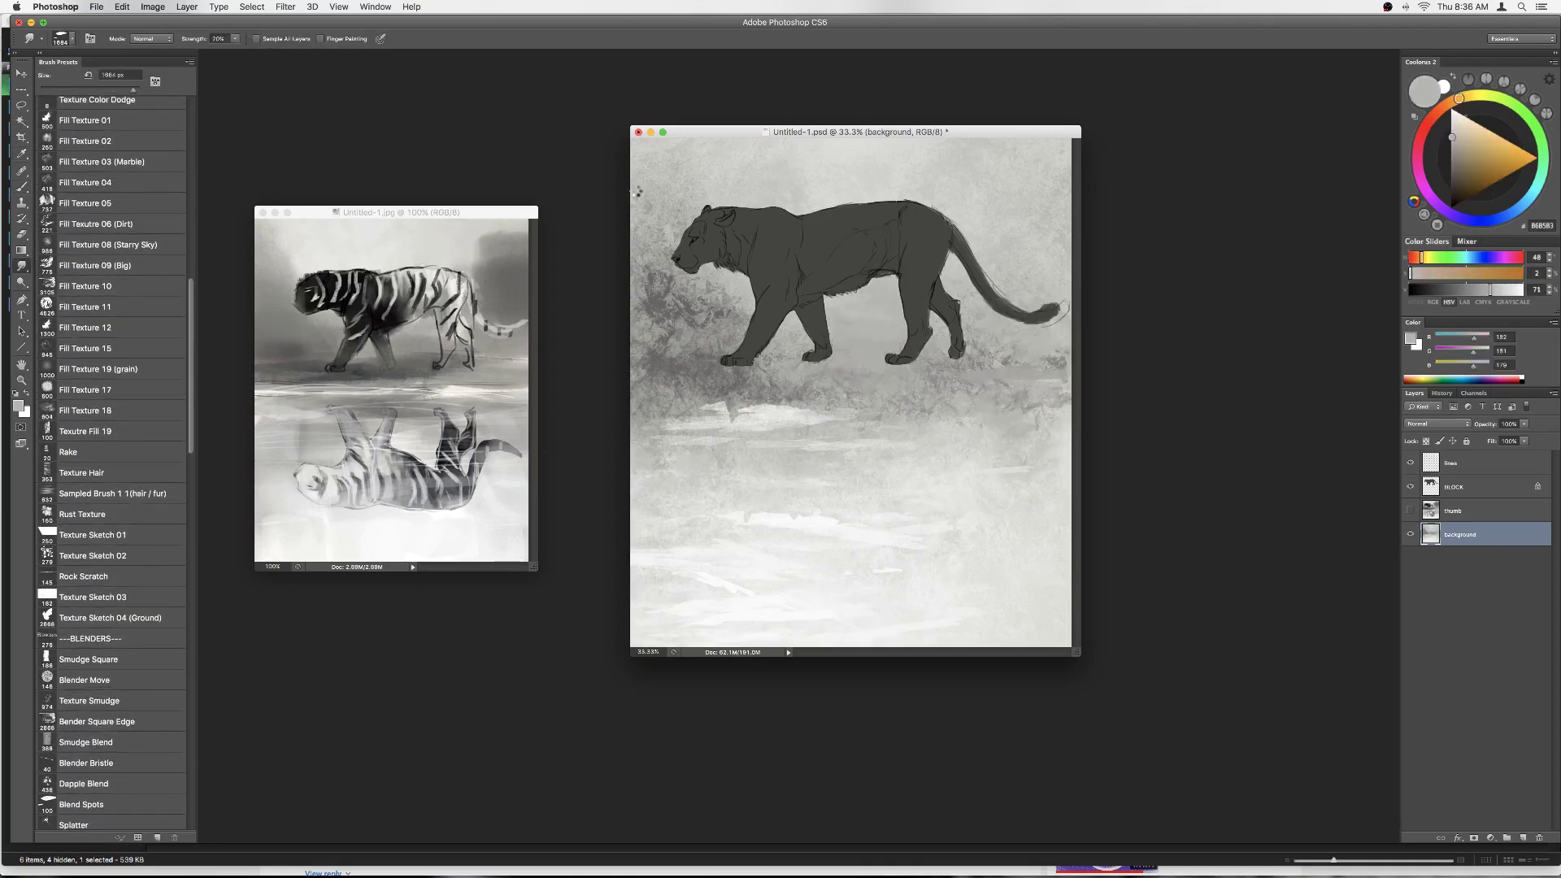
left_click_drag(683, 301, 688, 406)
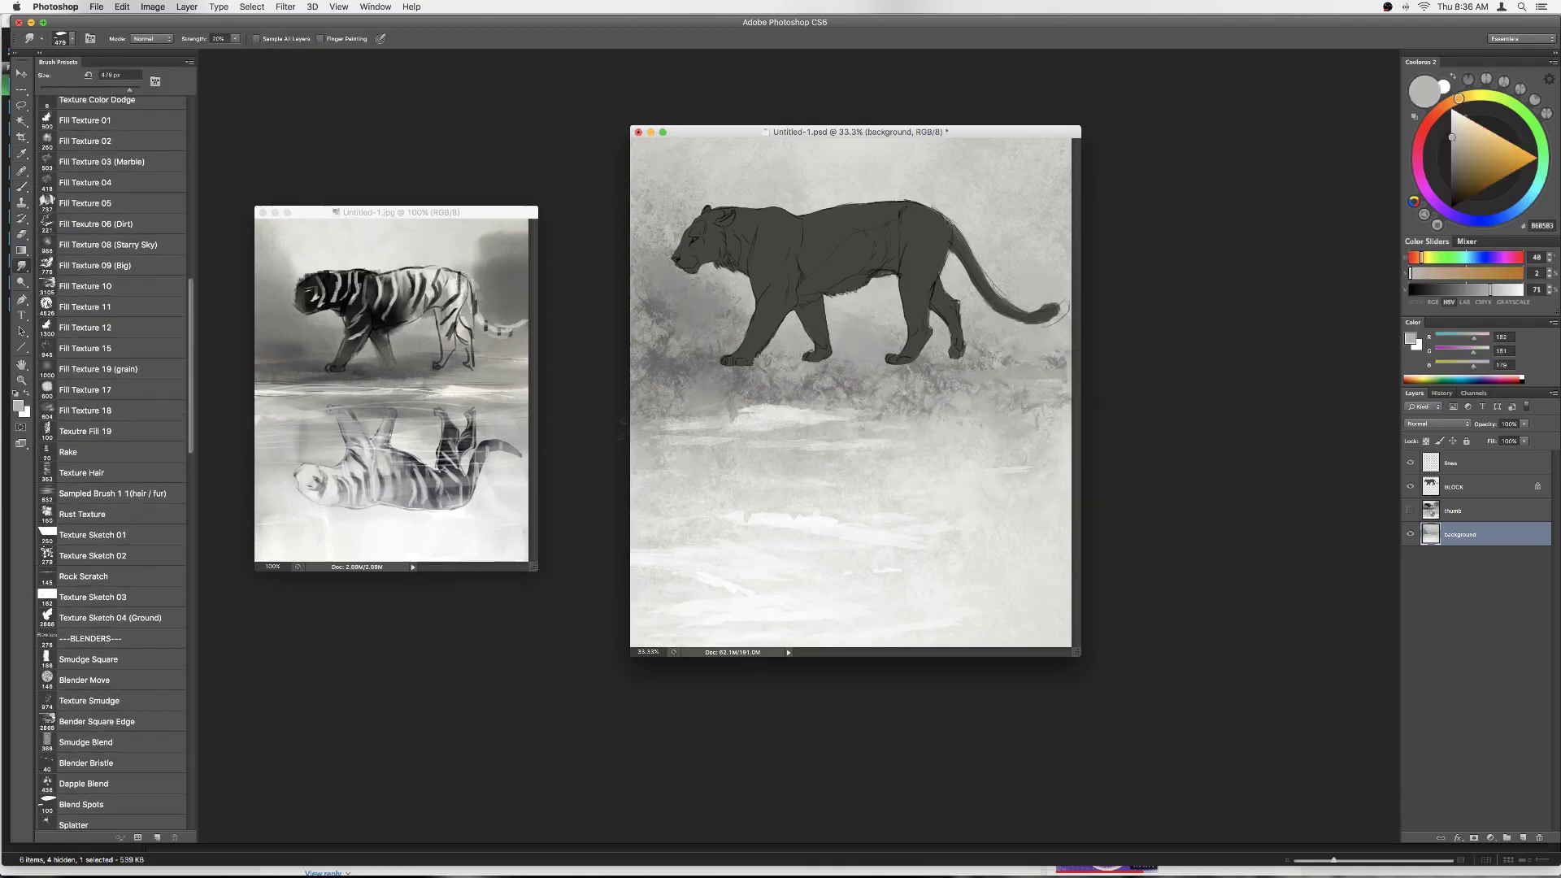
Step: Sample a darker grey, then load a spatter brush and Cloud Fill brush with light cream
key("b")
left_click(688, 325, "alt")
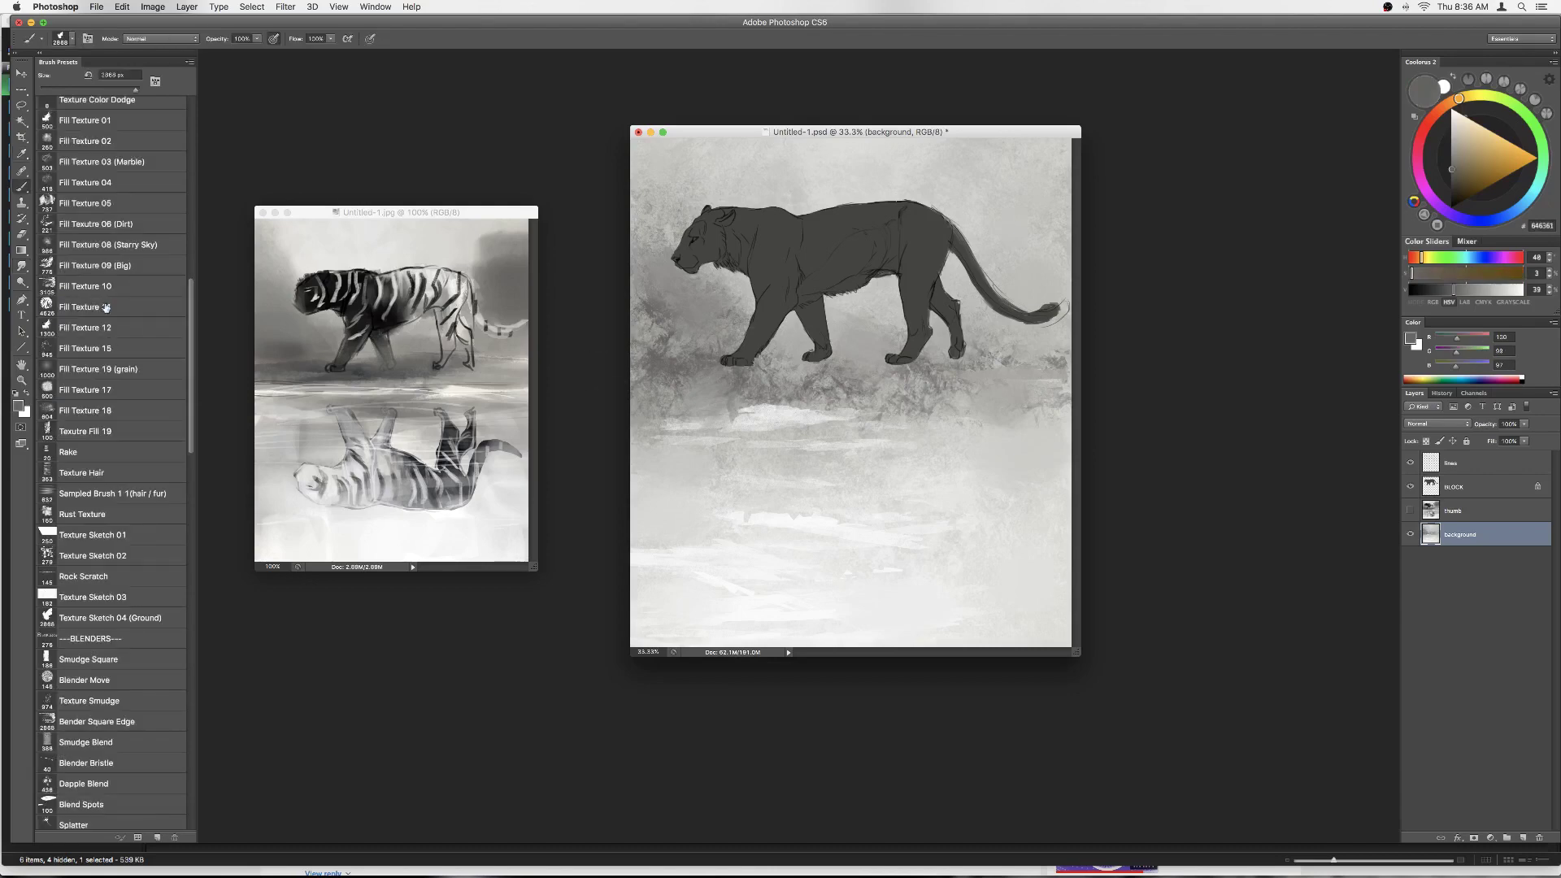
scroll(114, 488, "down", 10)
left_click(73, 486)
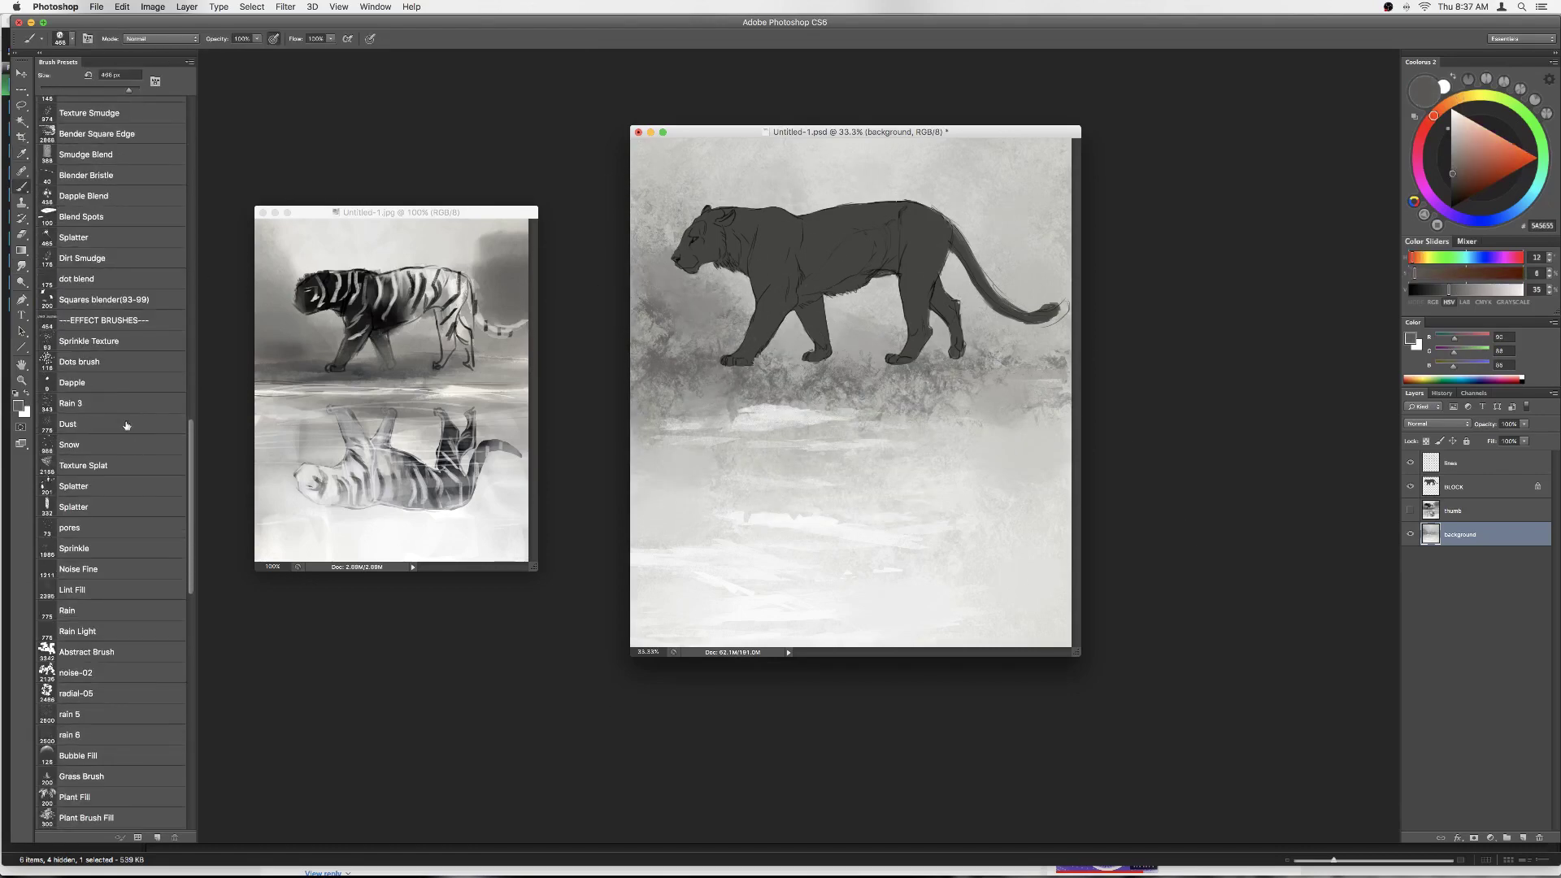
key("x")
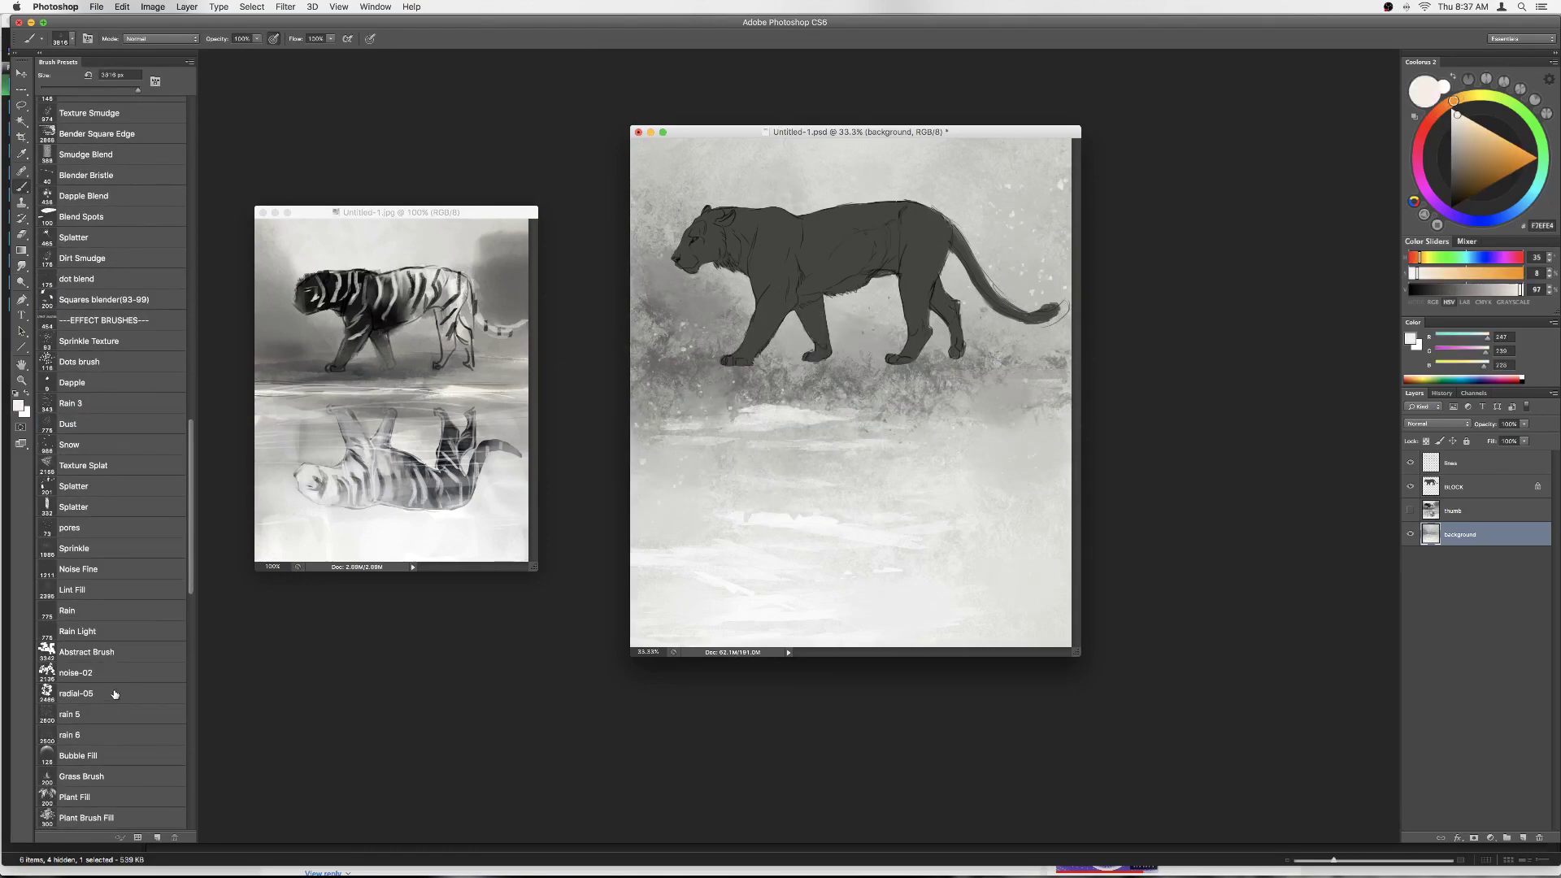
scroll(115, 694, "down", 10)
left_click(76, 575)
Step: Sample mid greys and paint faint grey strokes along the waterline across the canvas
right_click(691, 294)
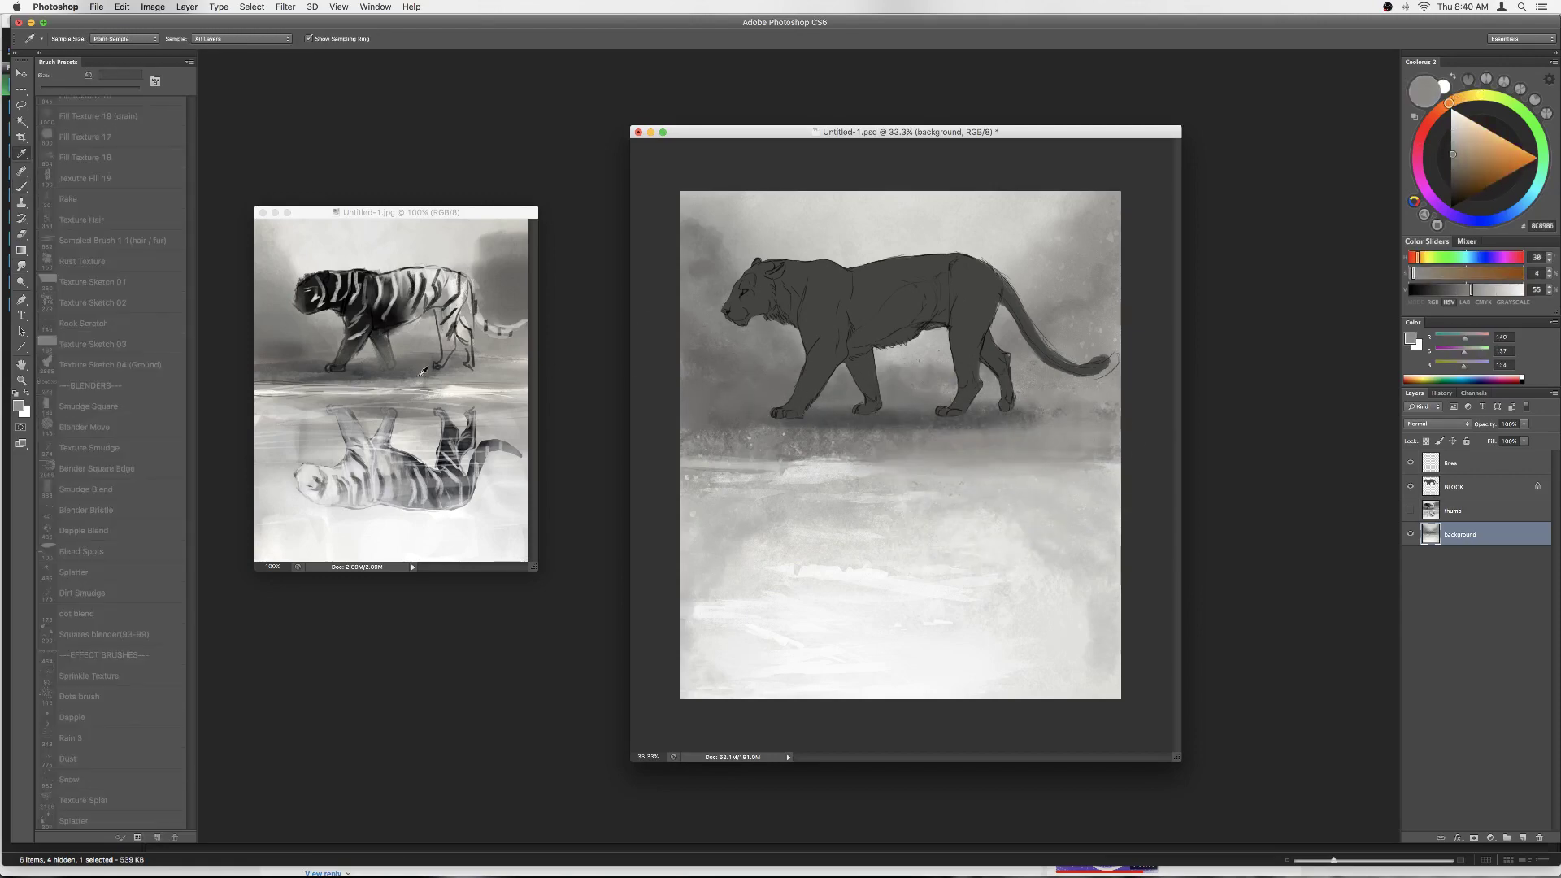
left_click(1008, 440, "alt")
left_click(1077, 425, "alt")
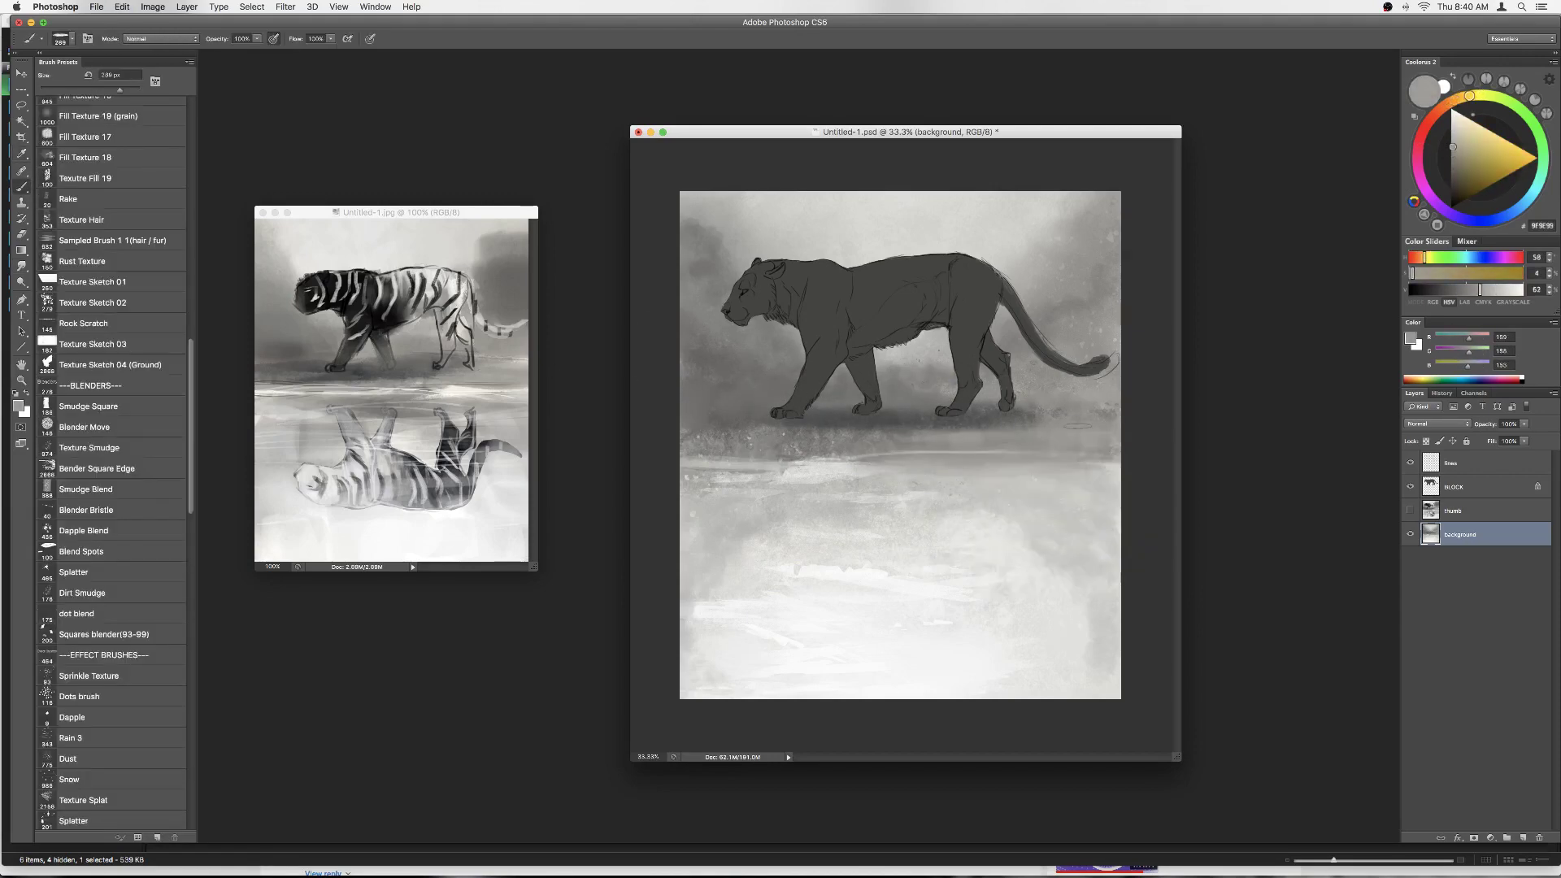
left_click(1107, 416, "alt")
left_click_drag(830, 463, 1090, 470)
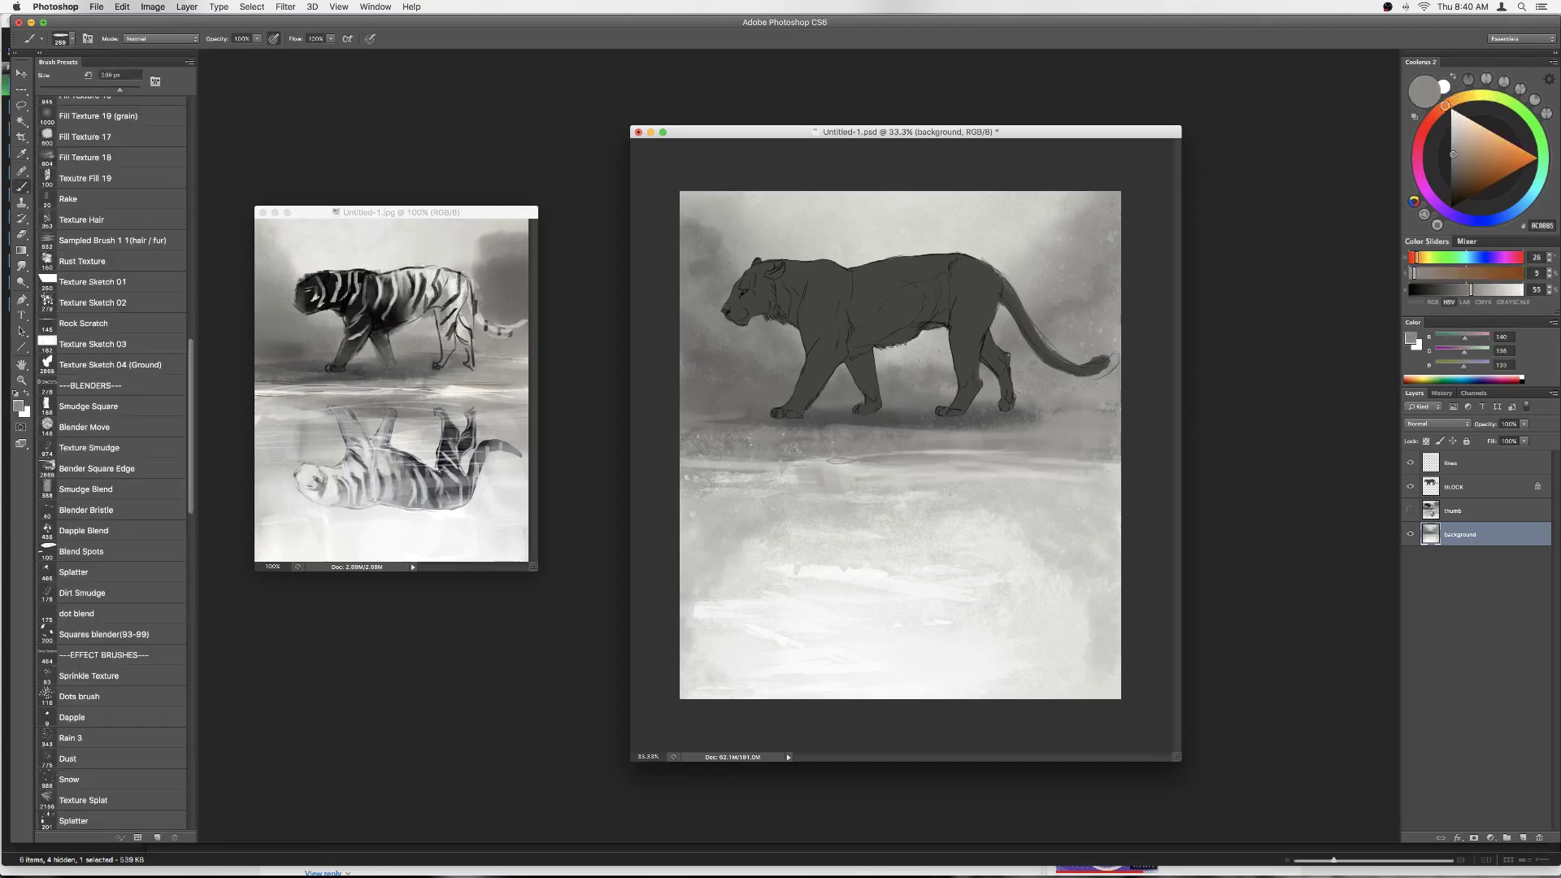
left_click_drag(716, 488, 1114, 486)
Step: With a smaller soft brush, paint a faint darker mid-grey band along the waterline
left_click(947, 453, "alt")
scroll(113, 387, "up", 10)
right_click(993, 441)
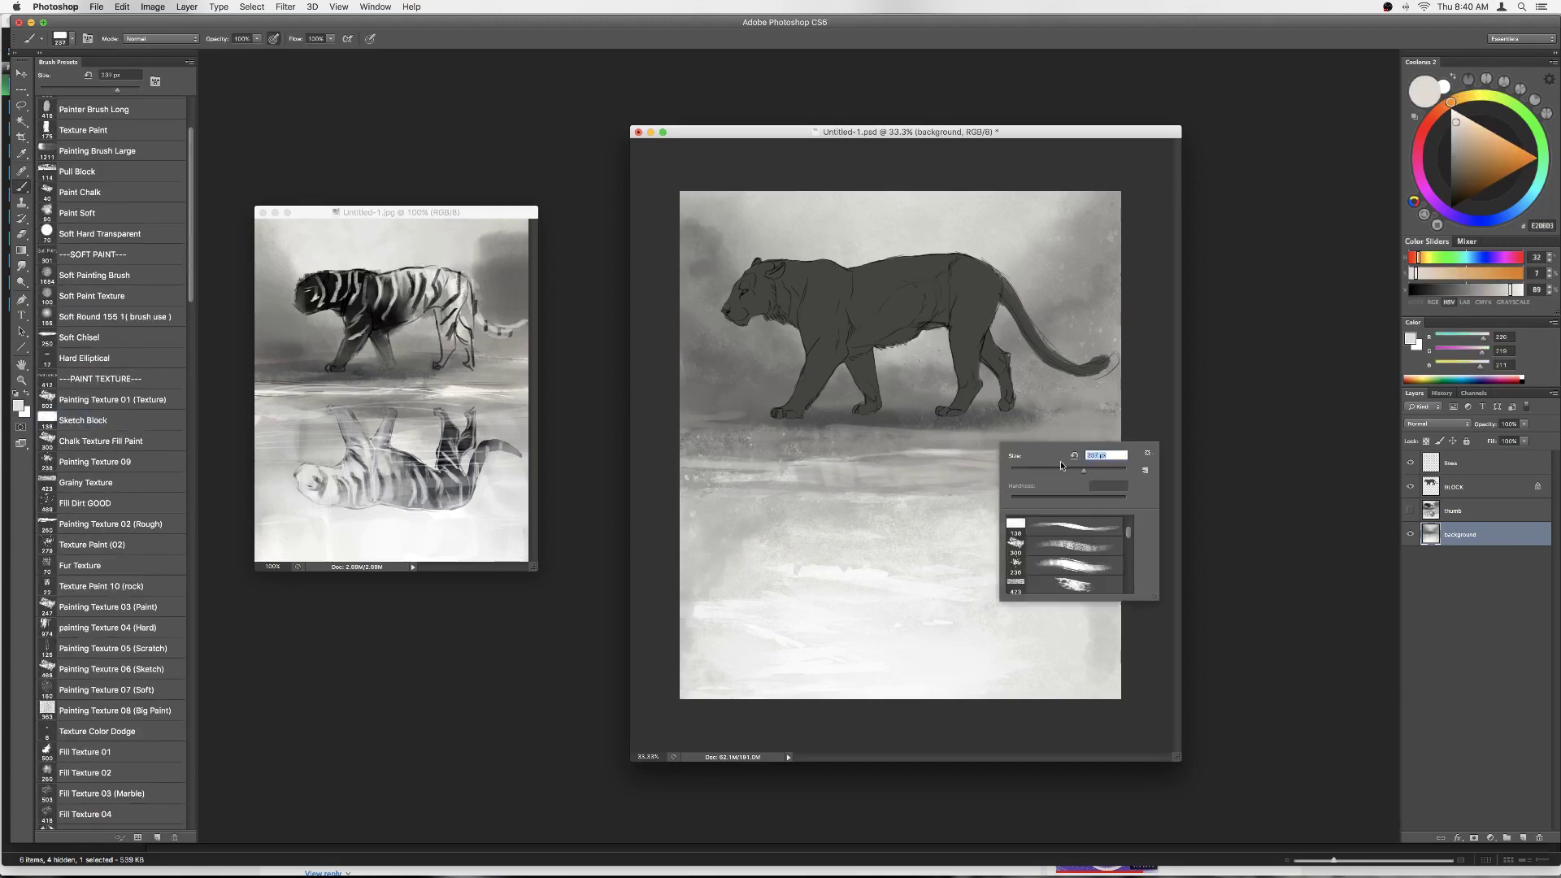
left_click(882, 451, "alt")
left_click(746, 483, "alt")
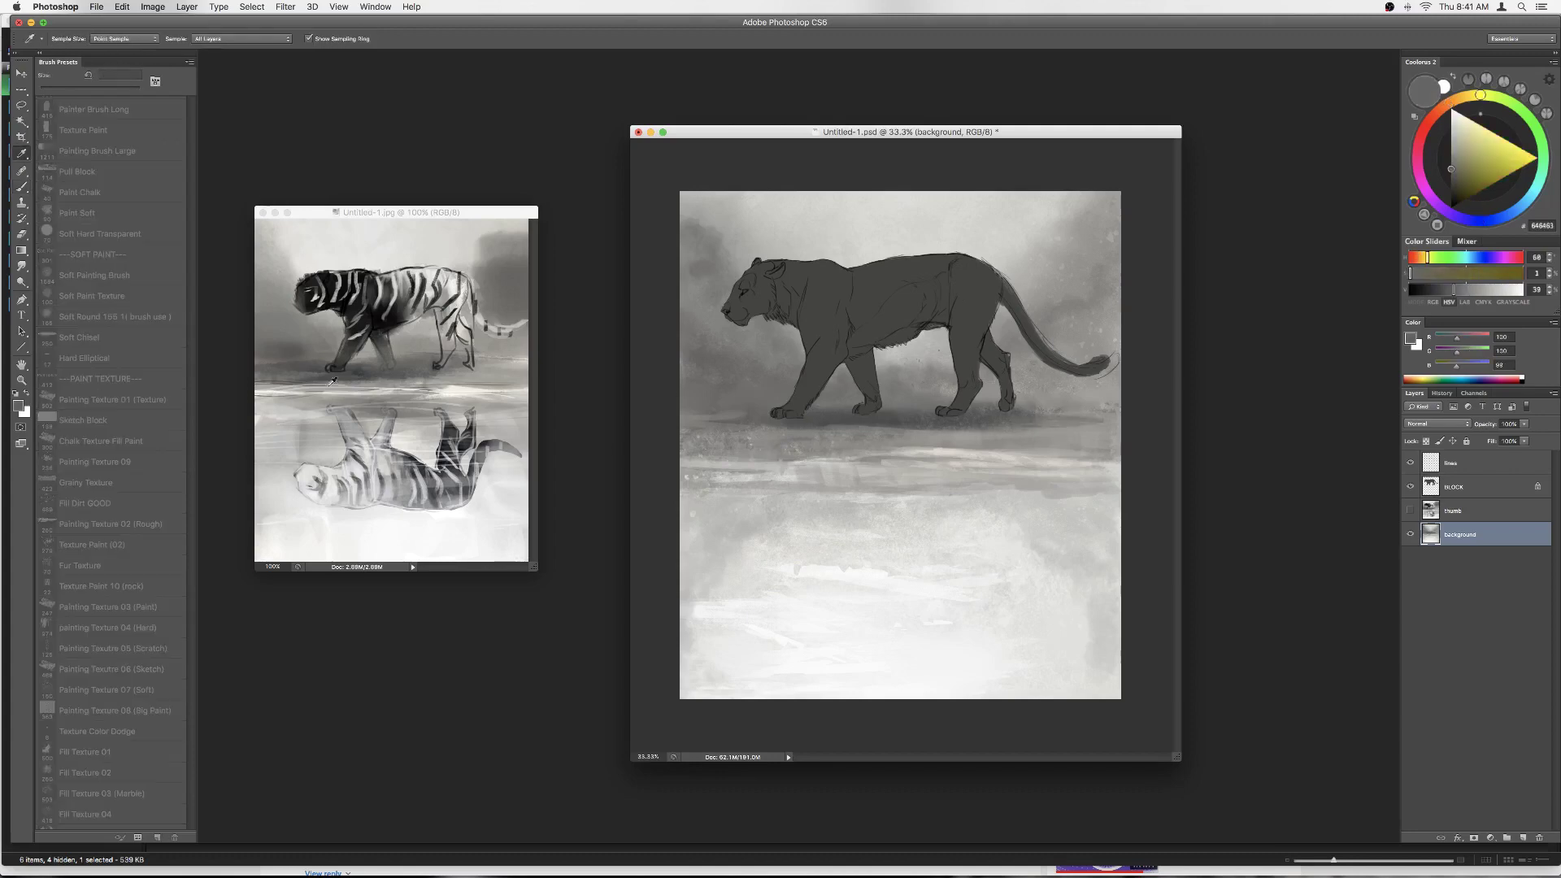
right_click(746, 483)
left_click(1101, 486, "alt")
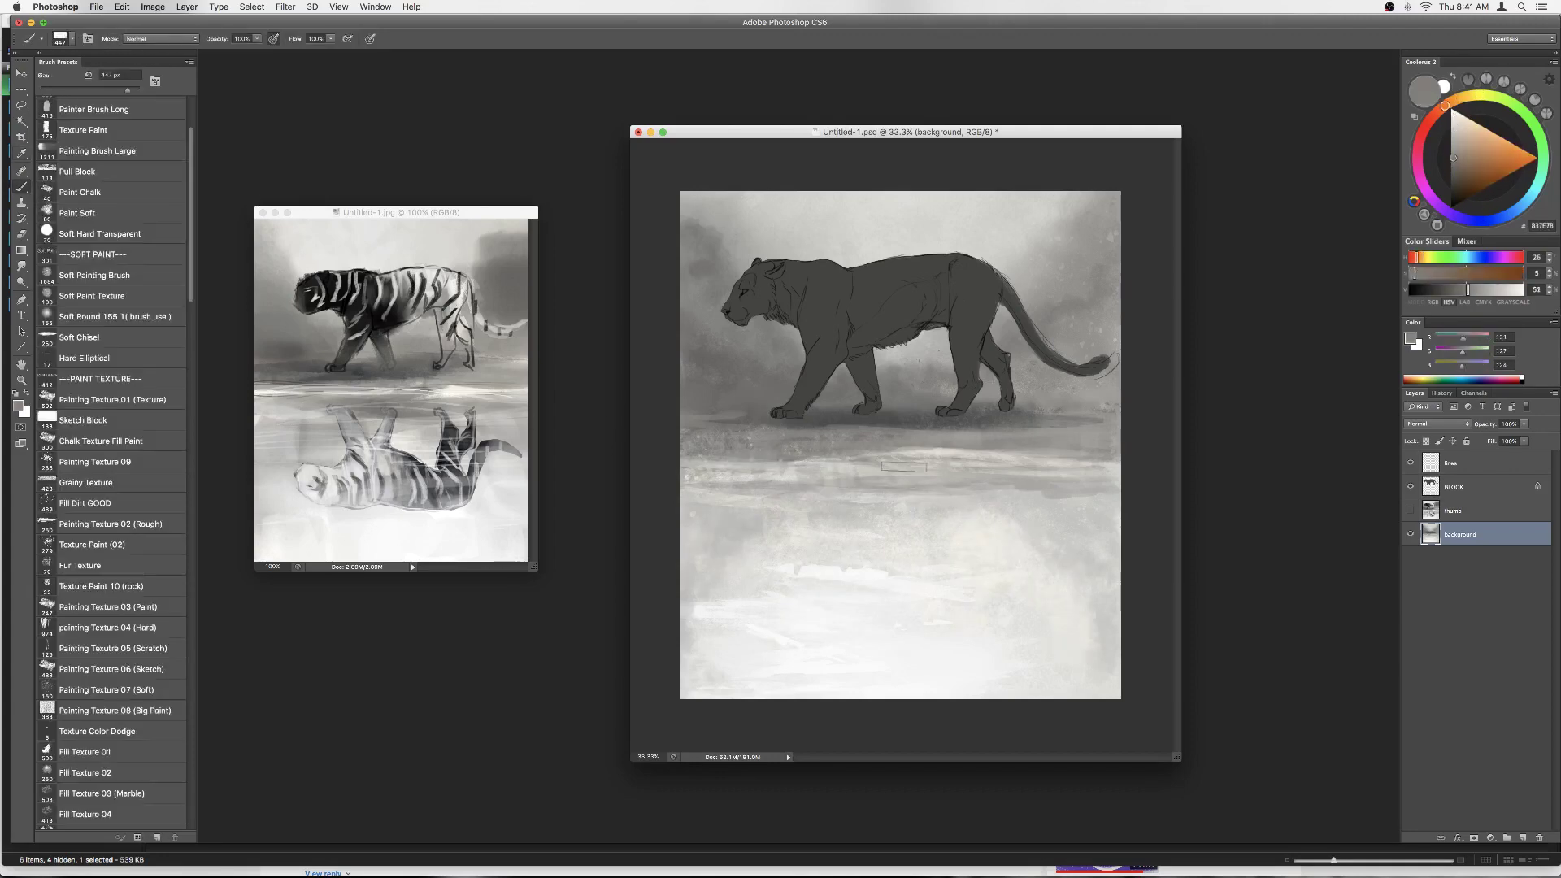
left_click_drag(699, 480, 1100, 486)
Step: Lighten and soften the upper-right background haze near the tiger's tail
left_click(1070, 396, "alt")
left_click_drag(1049, 244, 1106, 334)
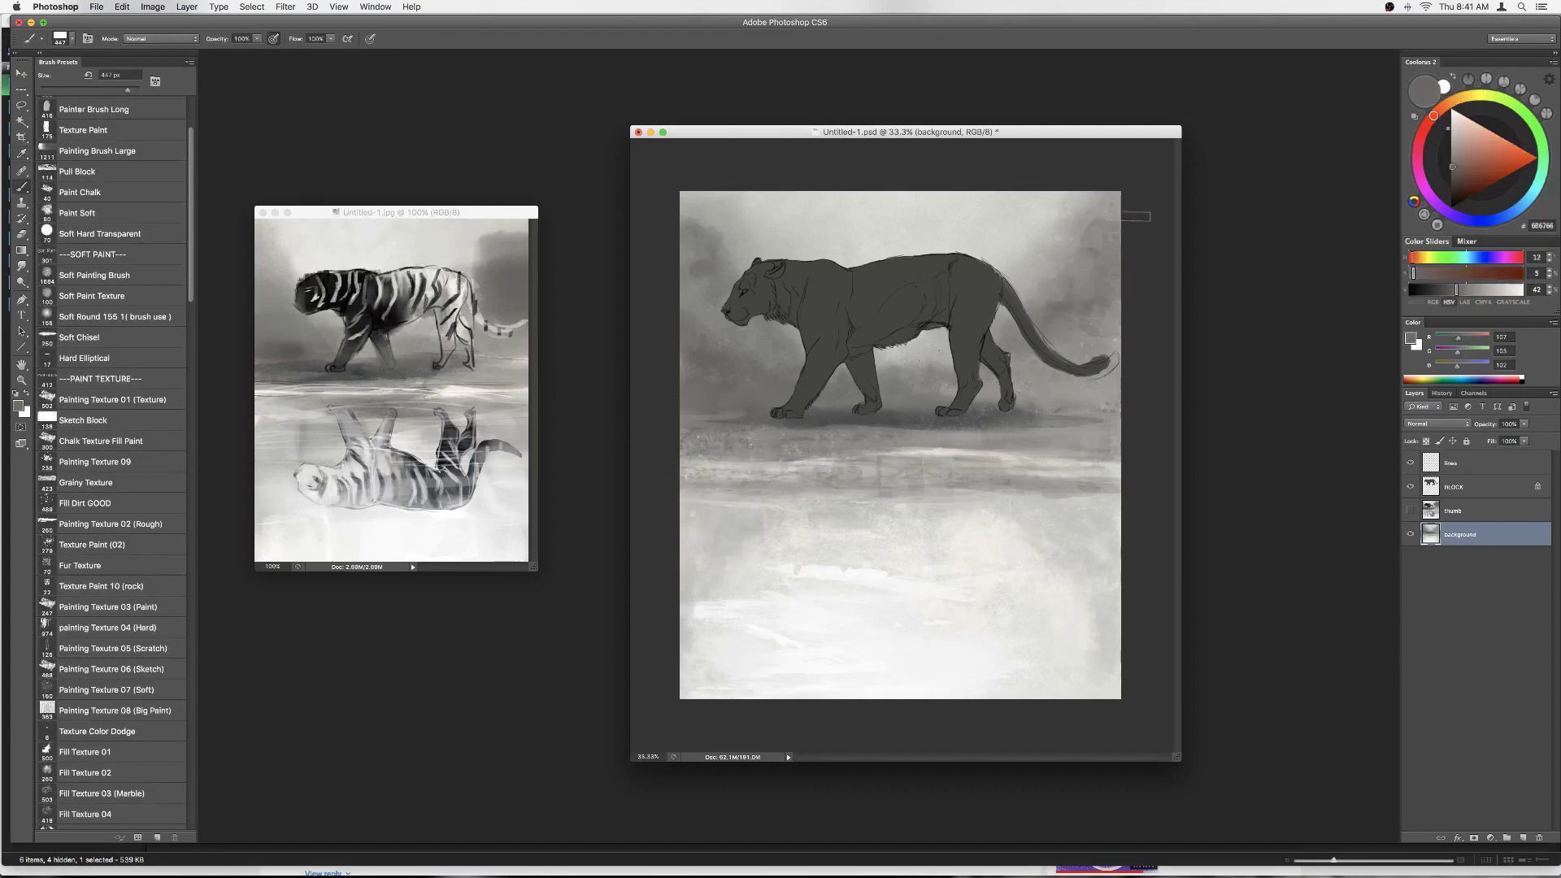
left_click(1082, 382, "alt")
left_click_drag(1057, 285, 1033, 301)
left_click(927, 383, "alt")
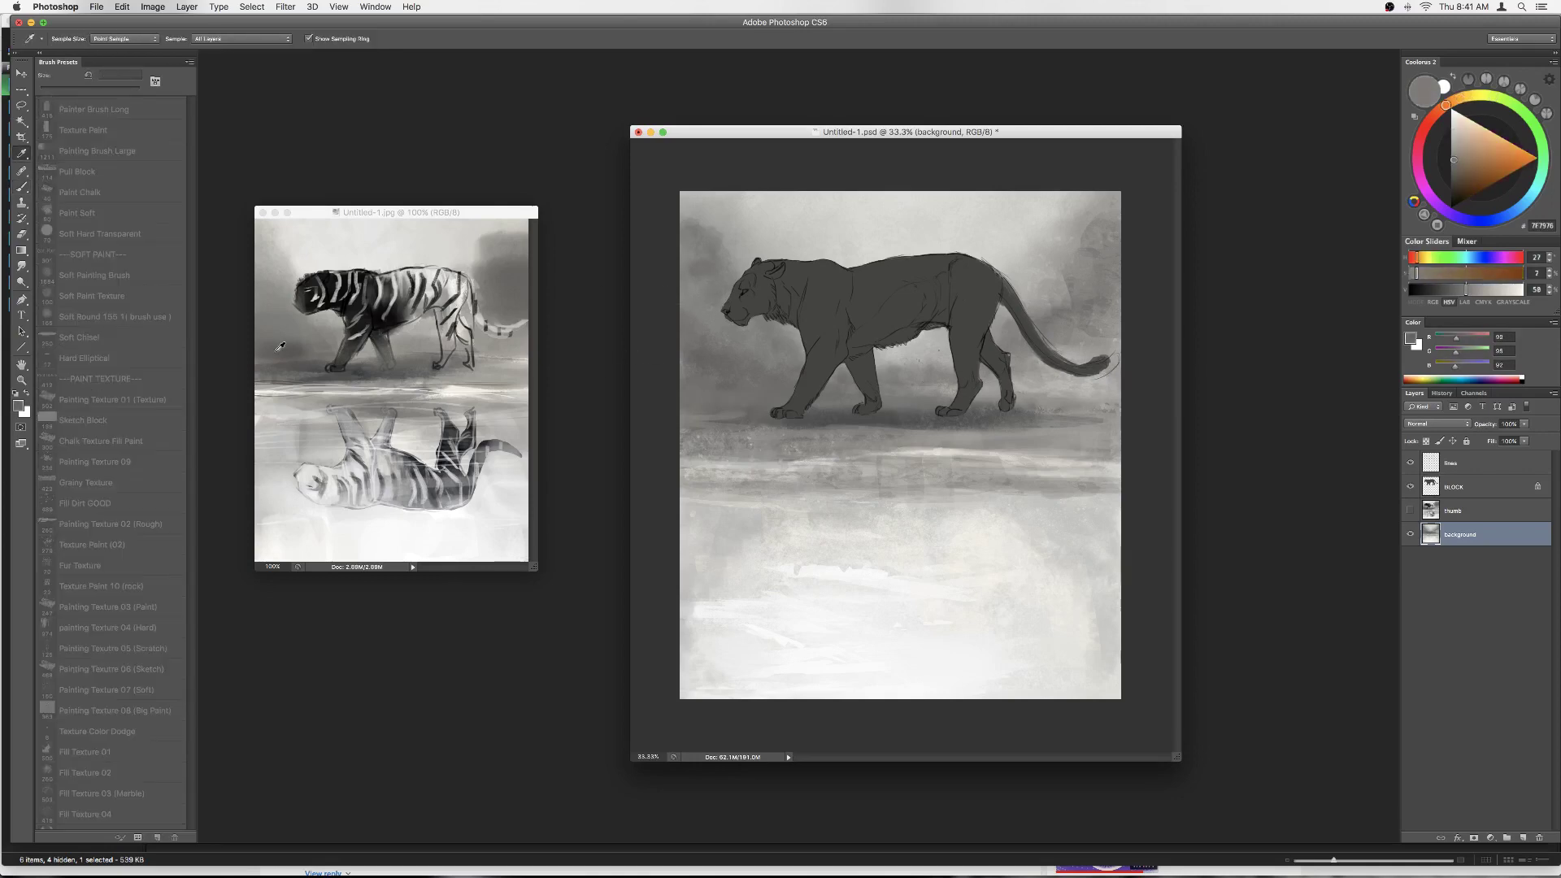
Step: Set a small textured brush to 37 px, then 85 px, sampling pale cream and near-white
key("b")
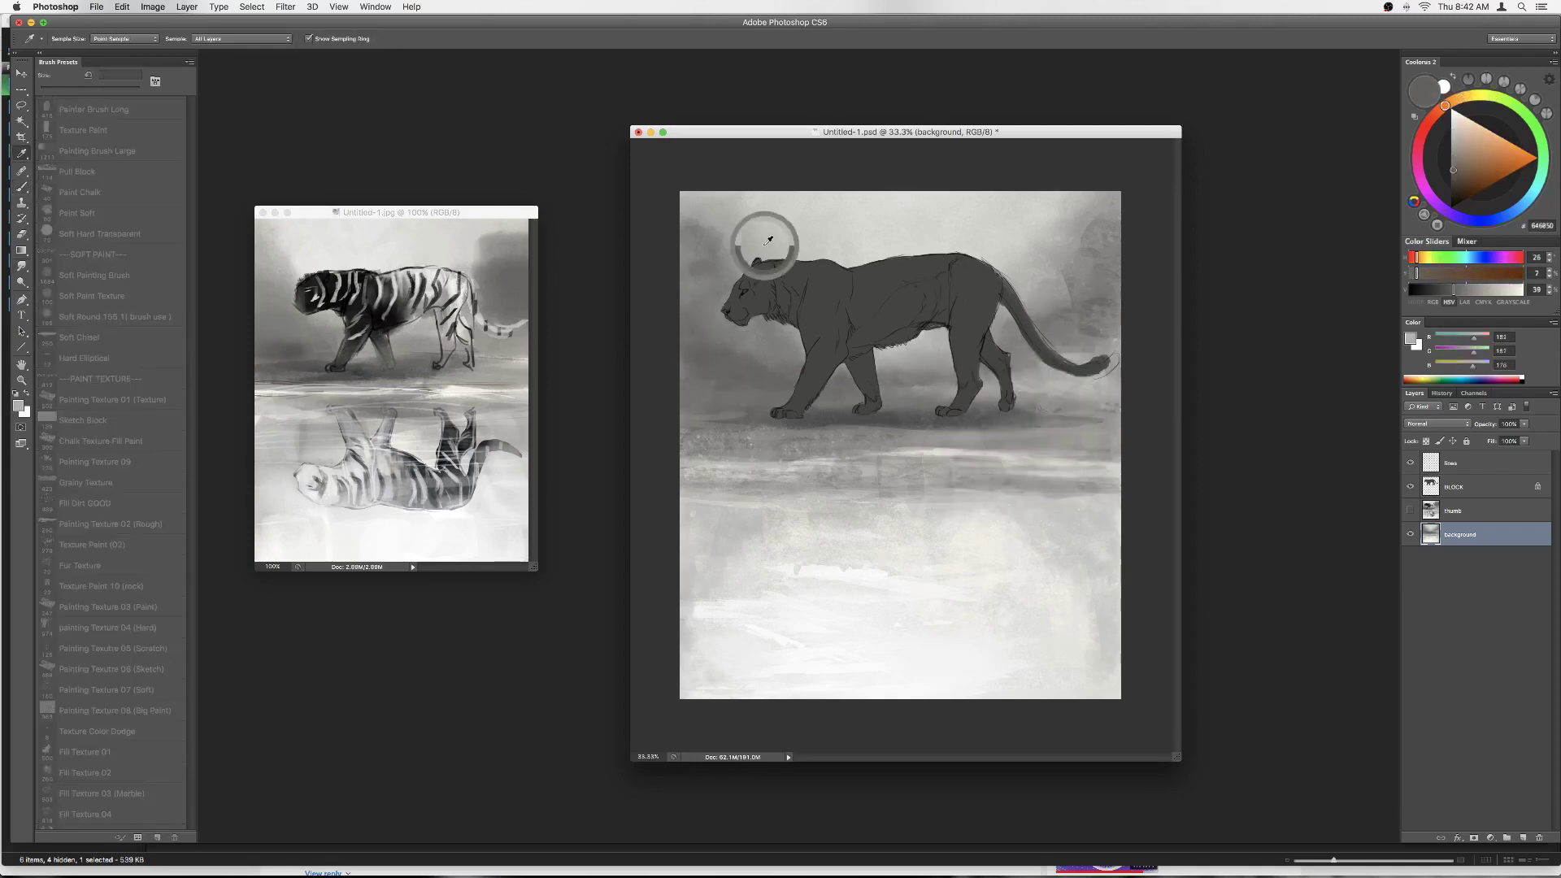
left_click(806, 372, "alt")
left_click(812, 488, "alt")
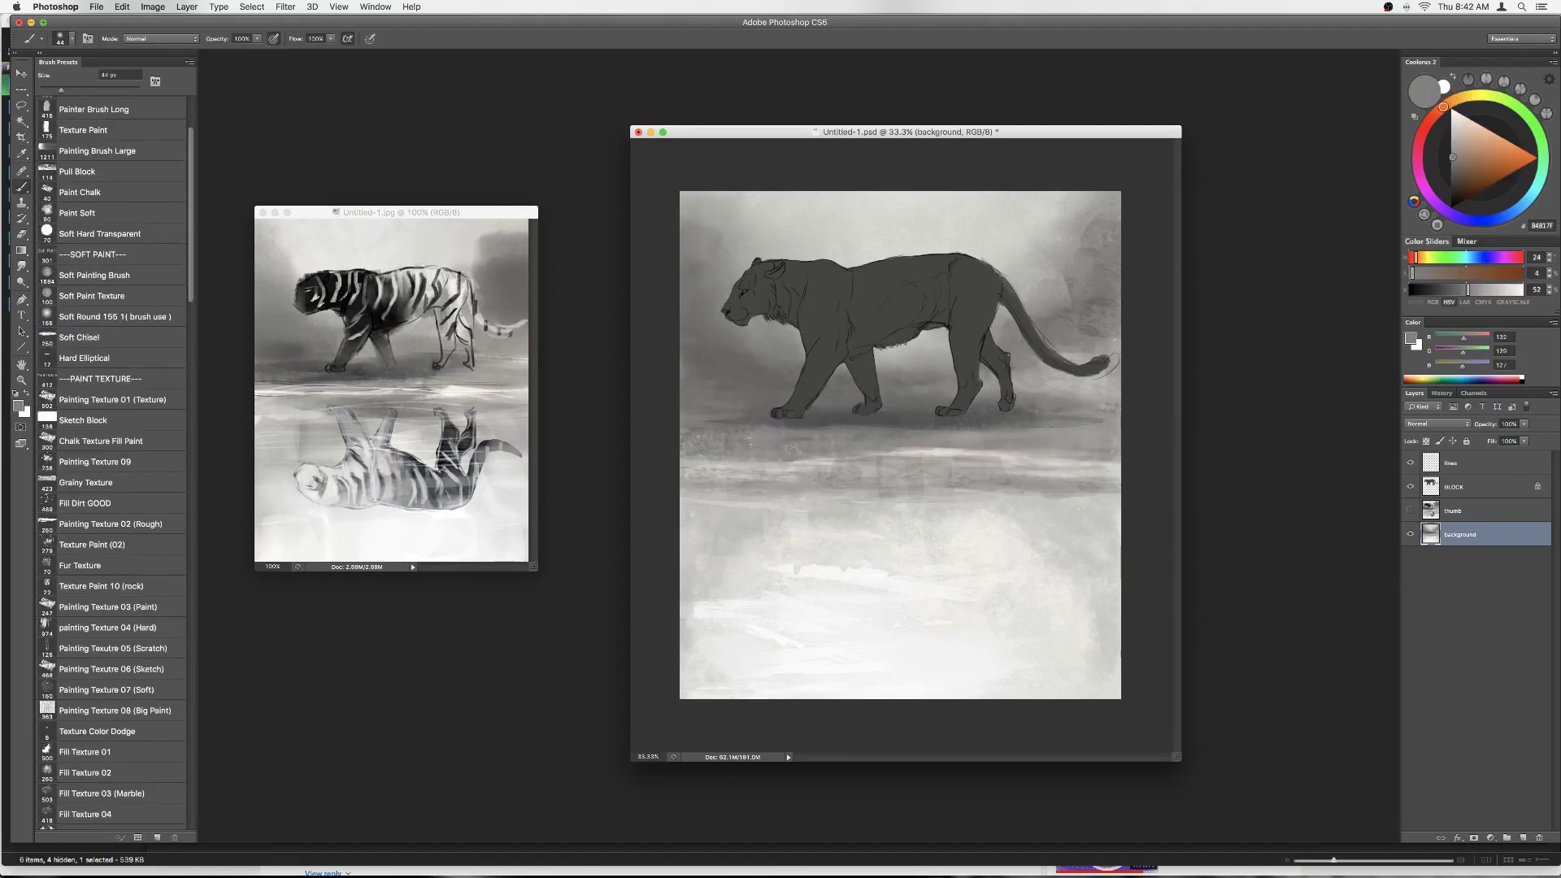
right_click(966, 452)
left_click(896, 473, "alt")
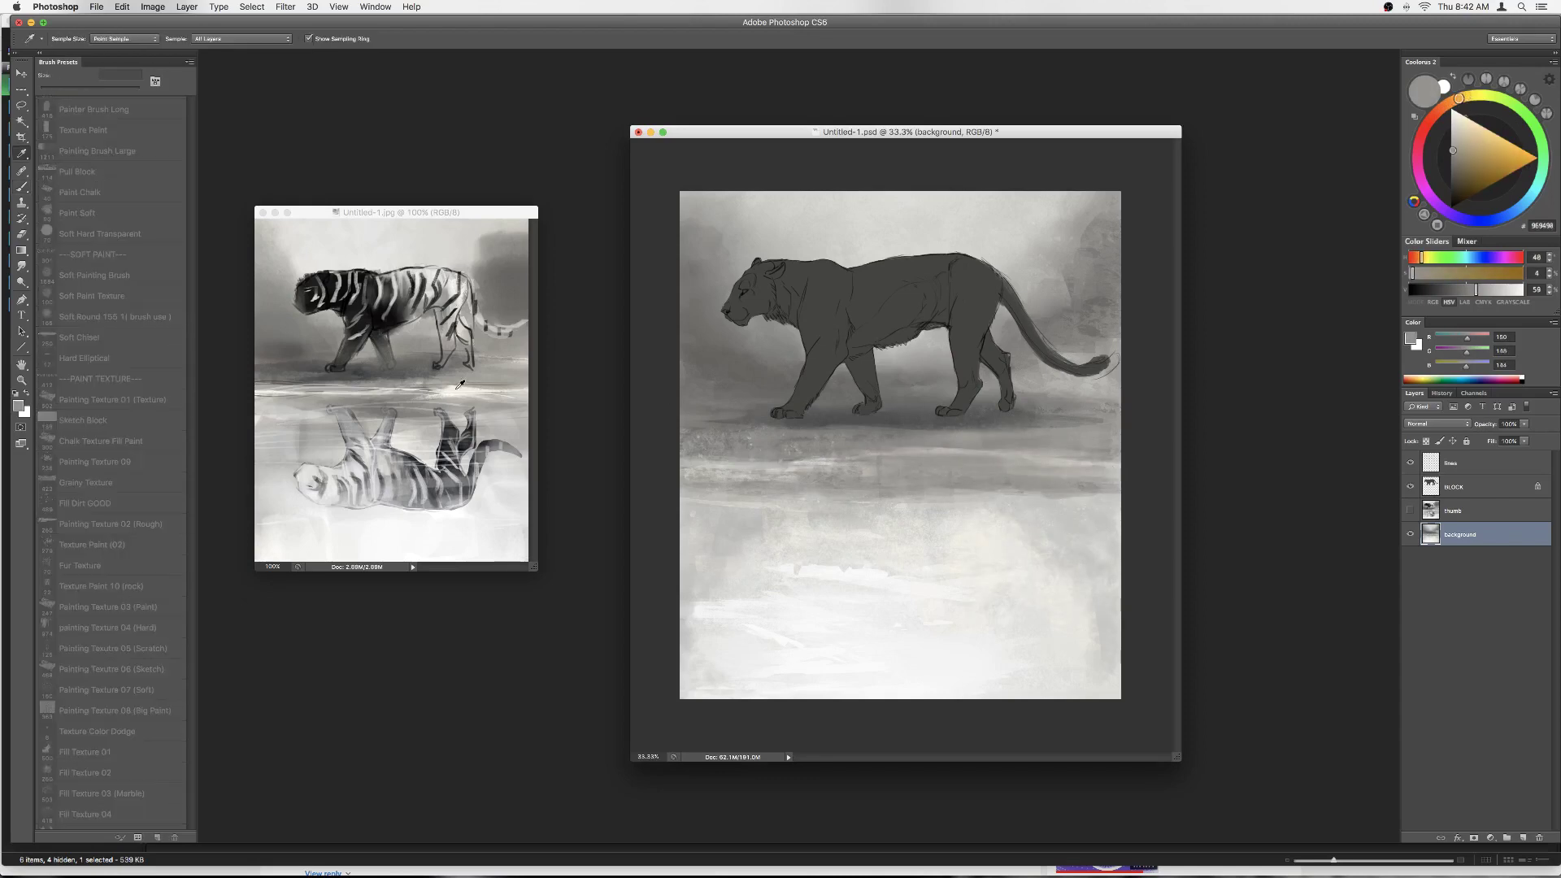
right_click(1036, 470)
left_click_drag(1036, 465, 1026, 467)
key("Return")
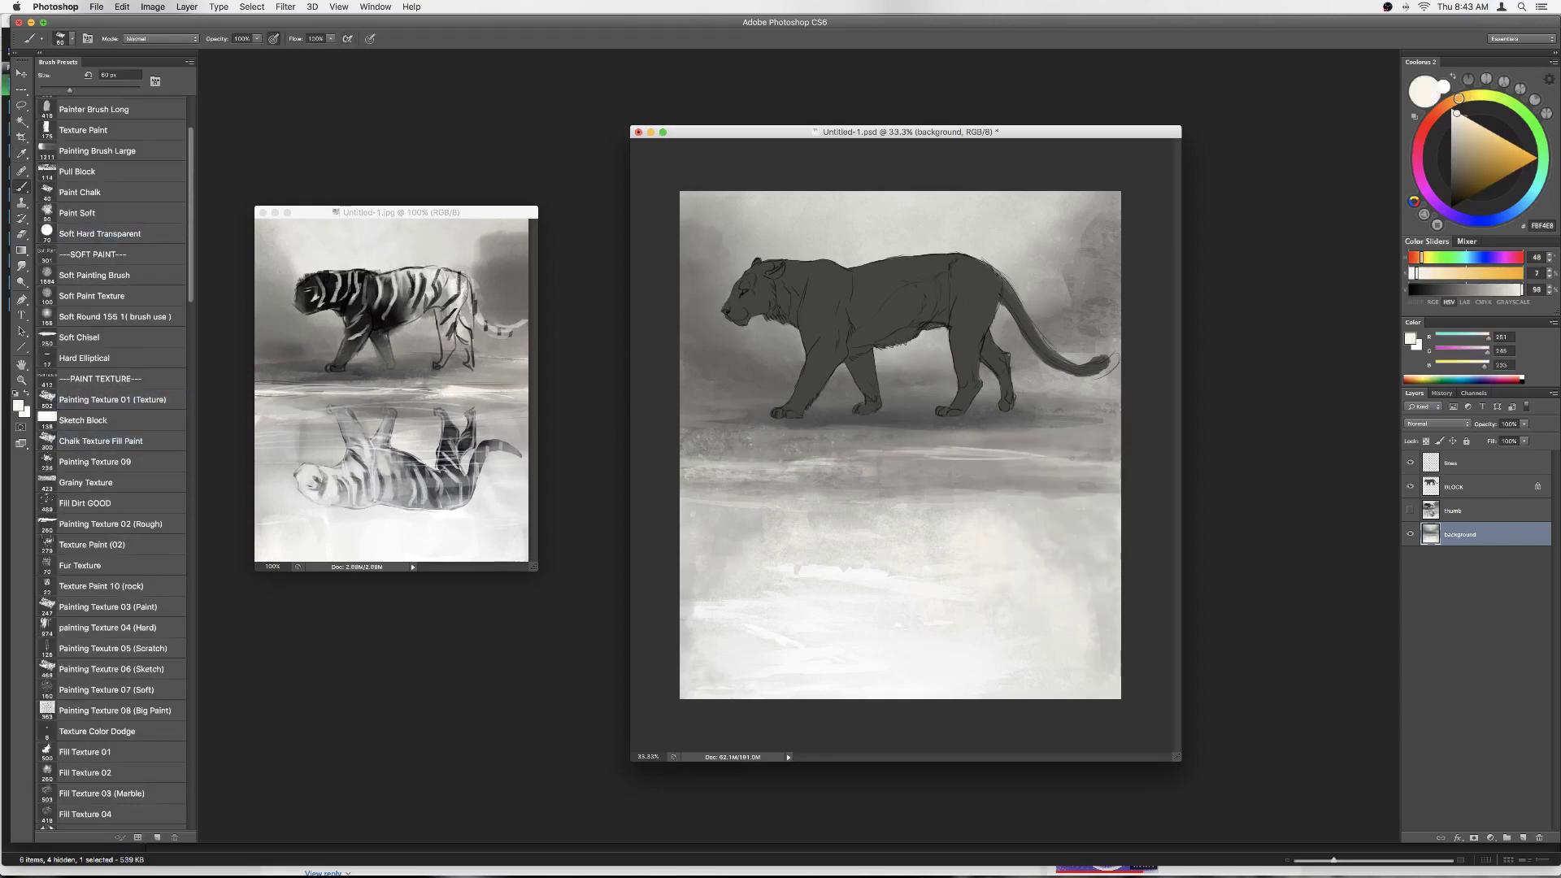
left_click(968, 456, "alt")
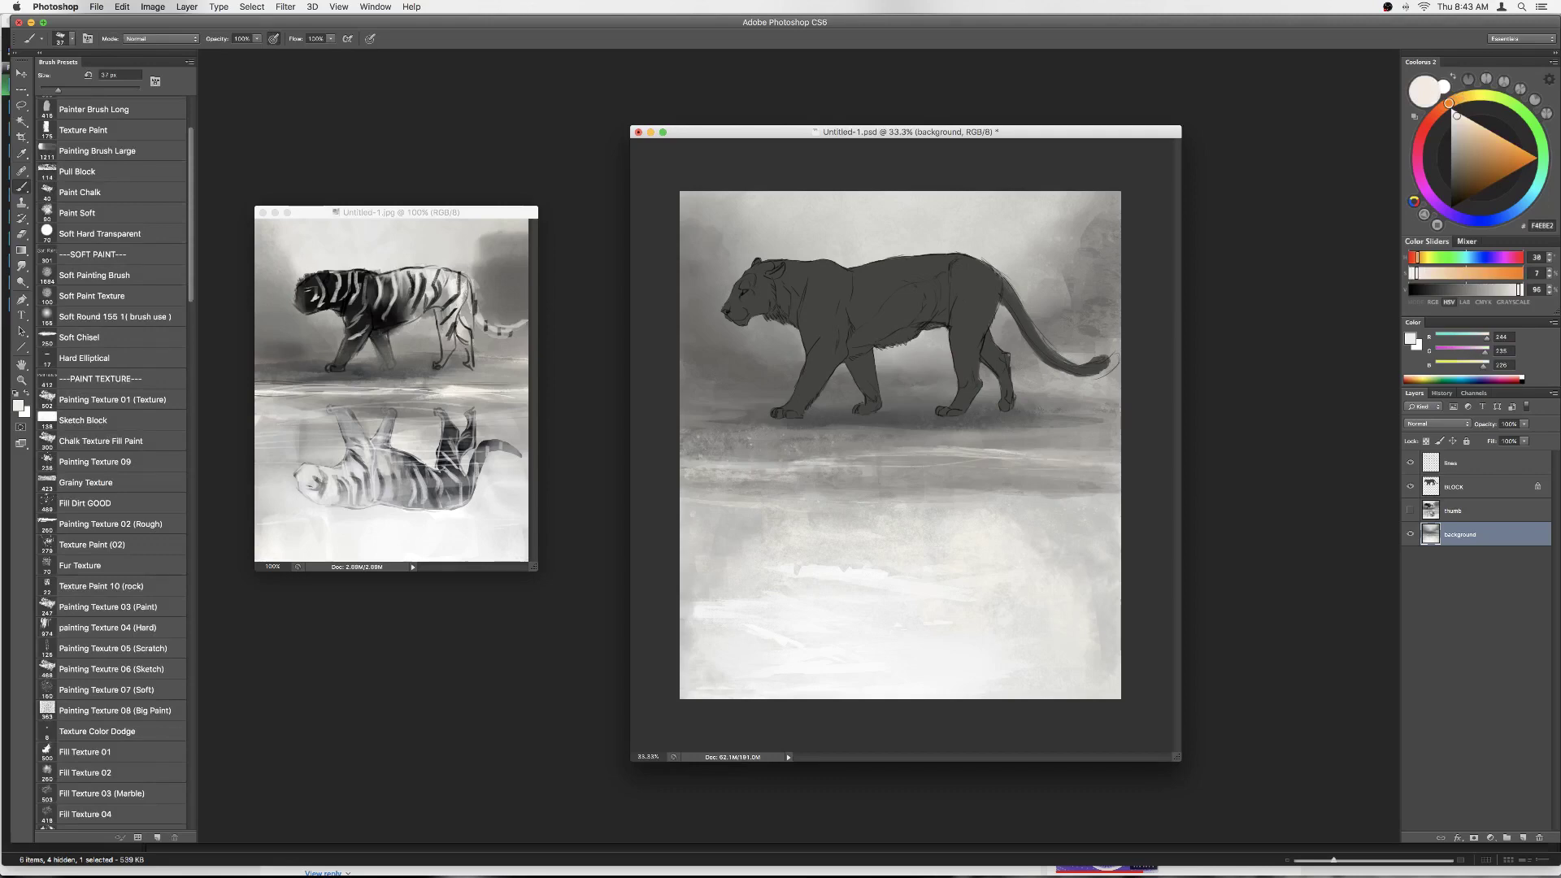
left_click_drag(927, 471, 1000, 459)
left_click(905, 636, "alt")
scroll(925, 540, "down", 2)
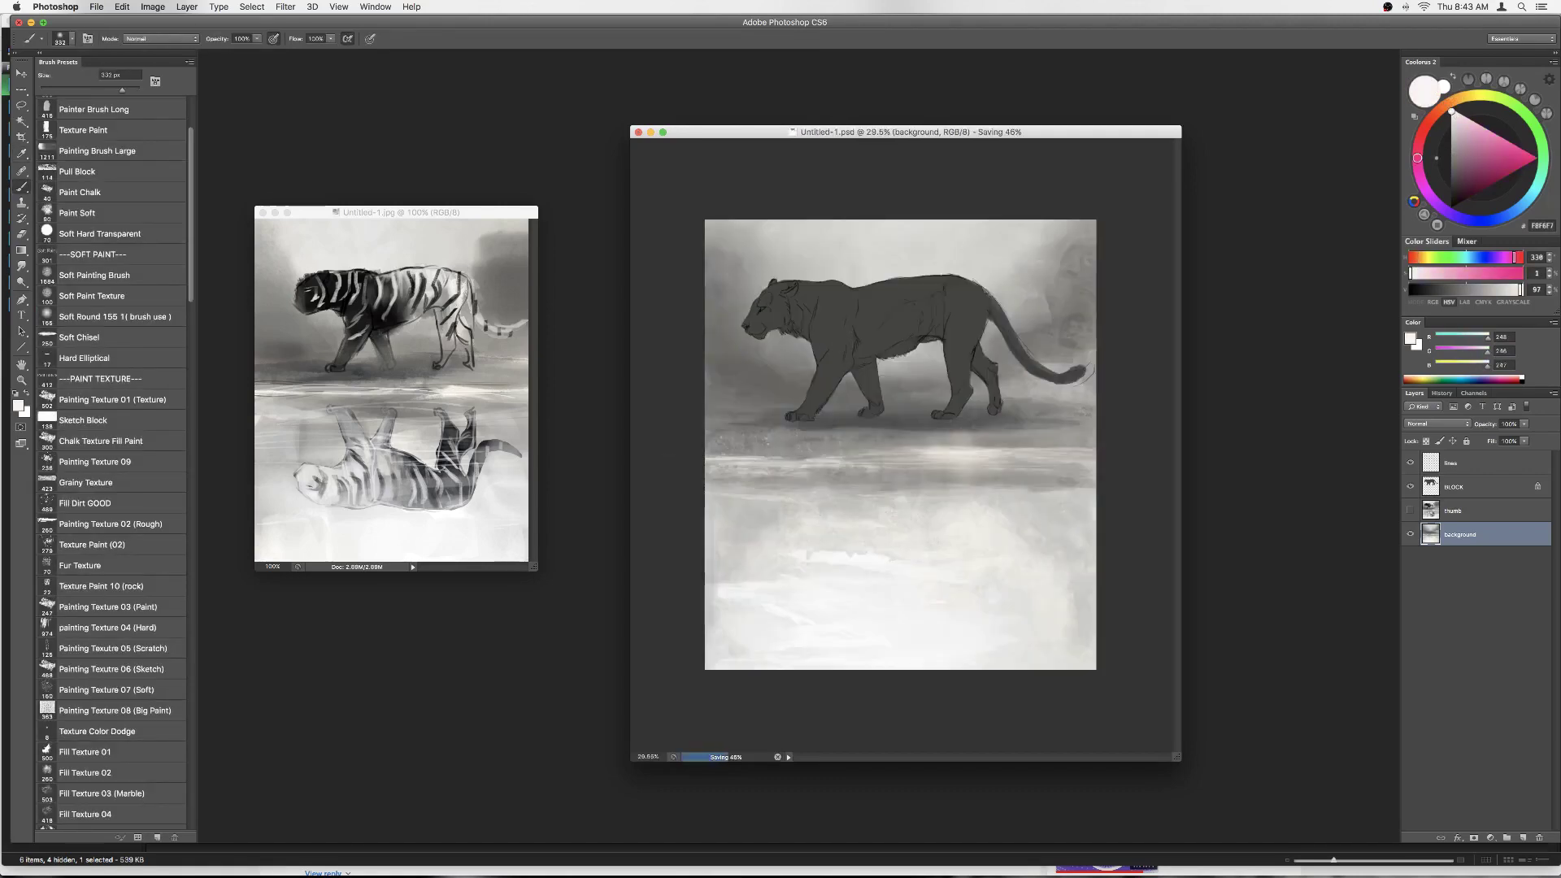
Step: Zoom in, target the BLOCK layer, and lighten the tiger's rear half to mid grey
key("ctrl+plus")
key("ctrl+plus")
key("alt+bracketright")
left_click(748, 329, "alt")
right_click(748, 330)
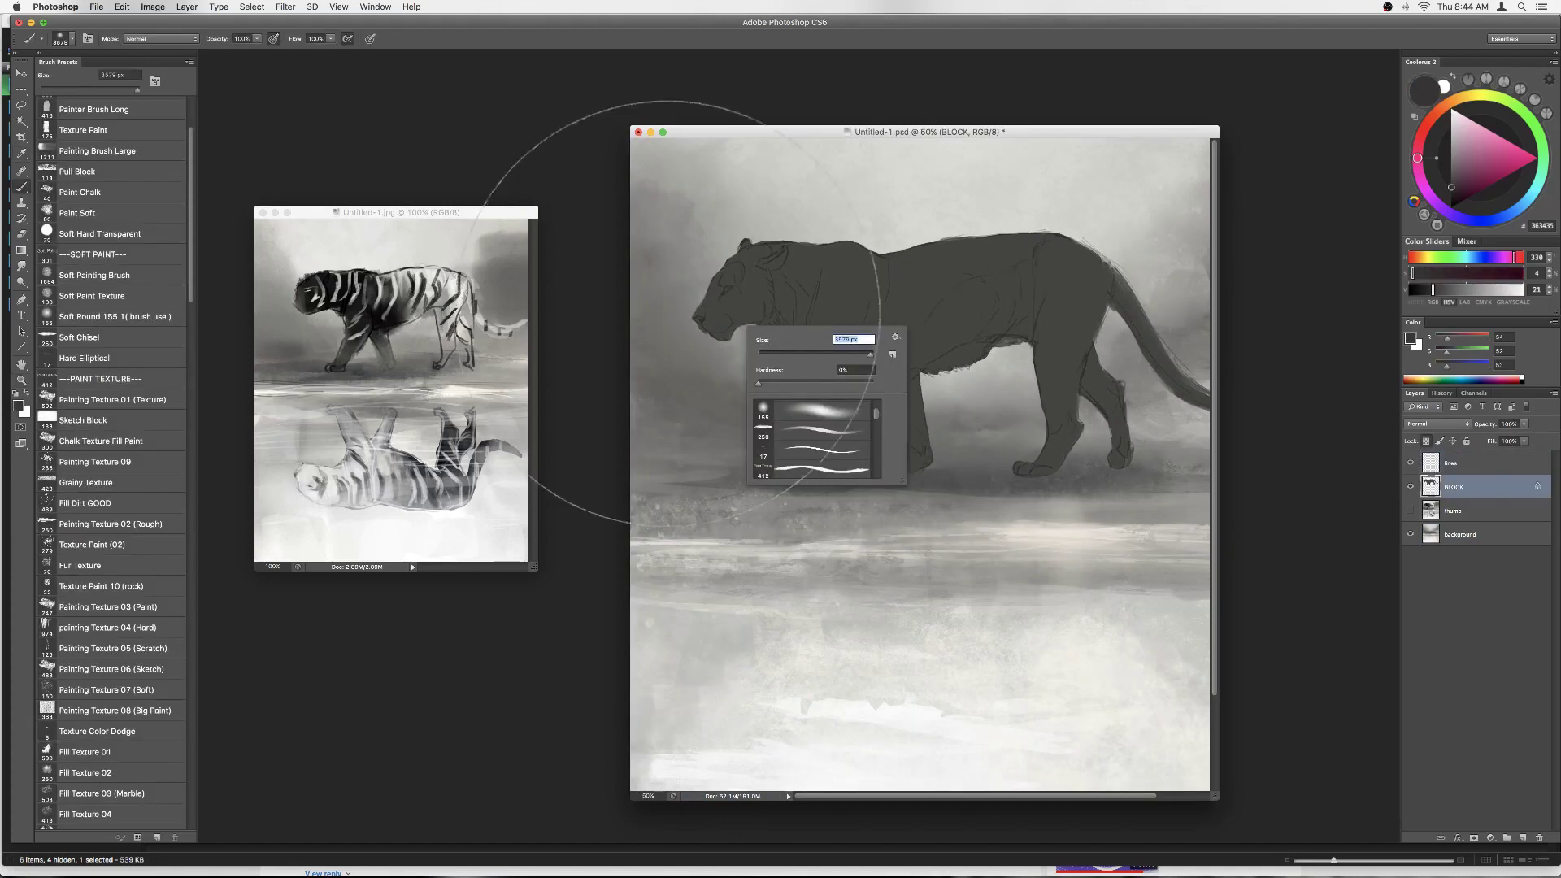
key("Escape")
left_click(1008, 244, "alt")
left_click_drag(1057, 325, 894, 325)
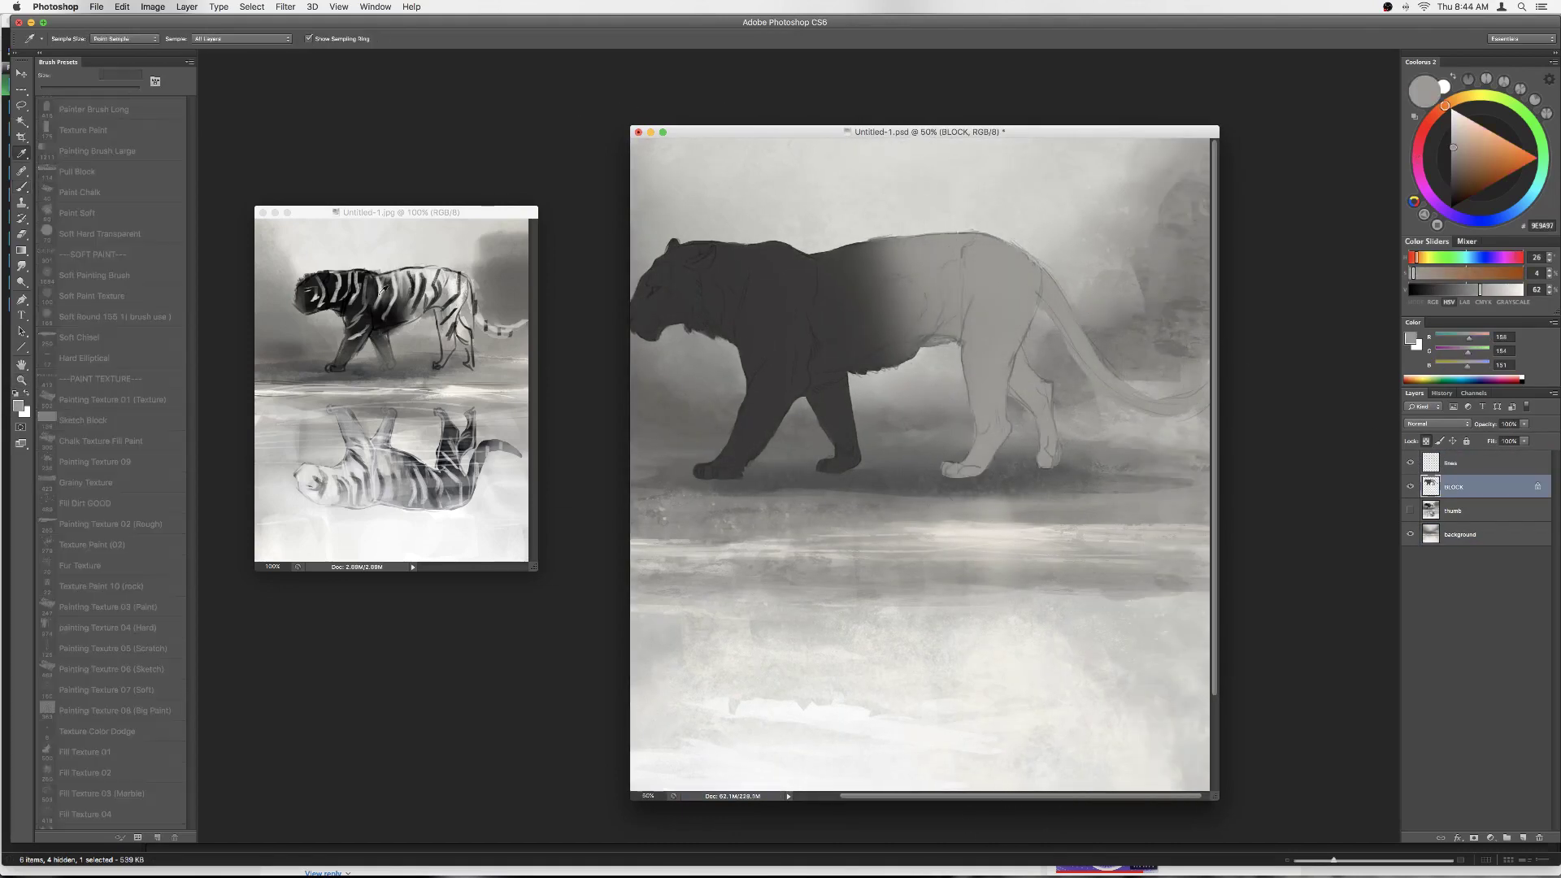
Step: Paint the tiger's rear and tail off-white, then duplicate the BLOCK layer
left_click(385, 287, "alt")
left_click_drag(1057, 325, 895, 285)
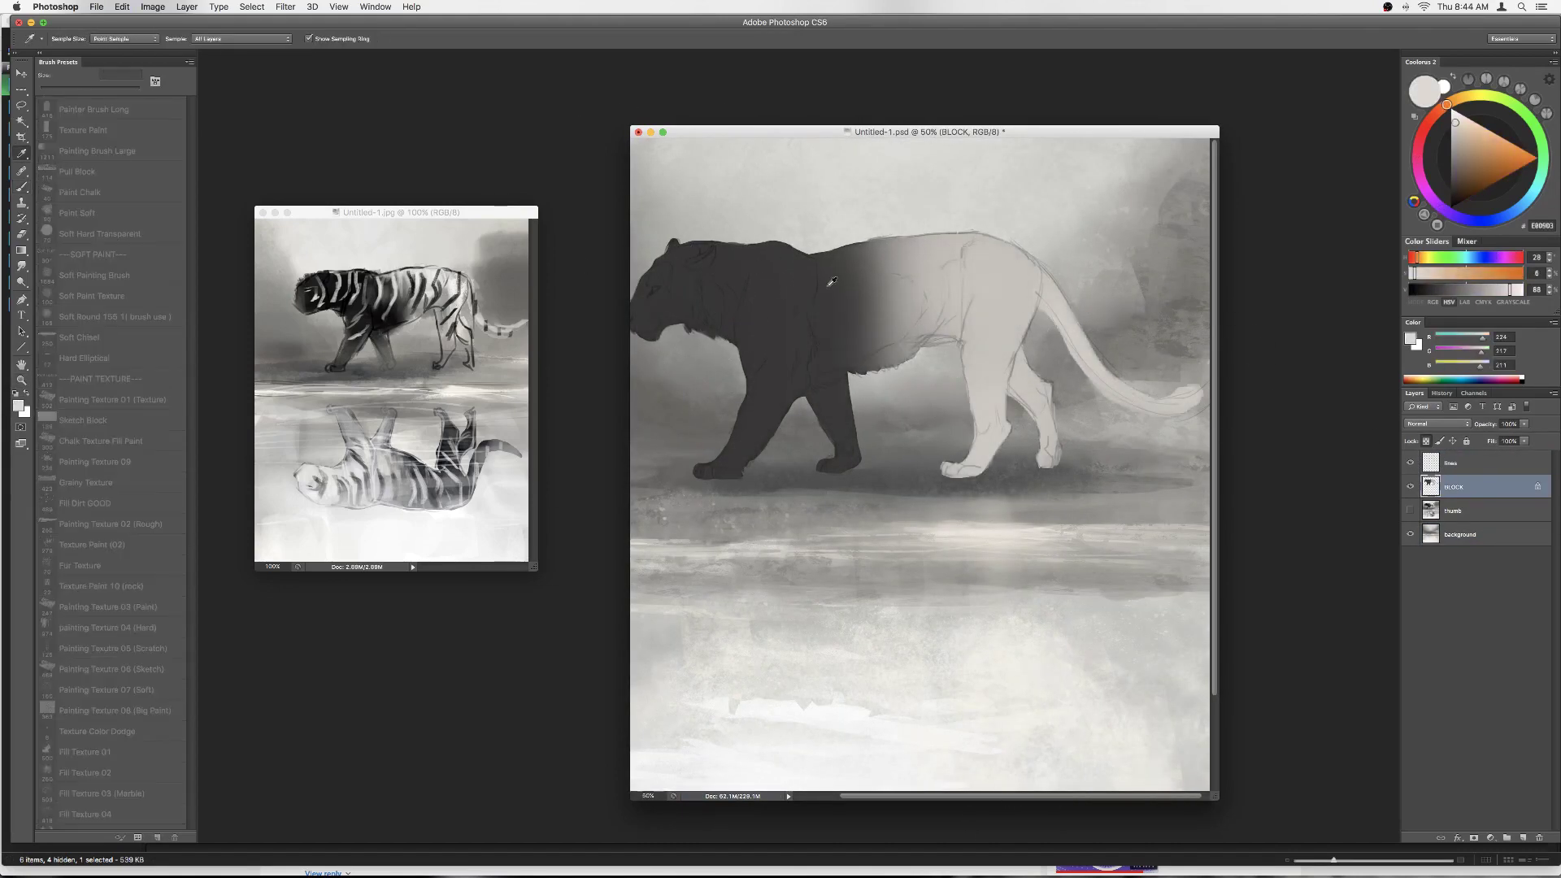
key("r")
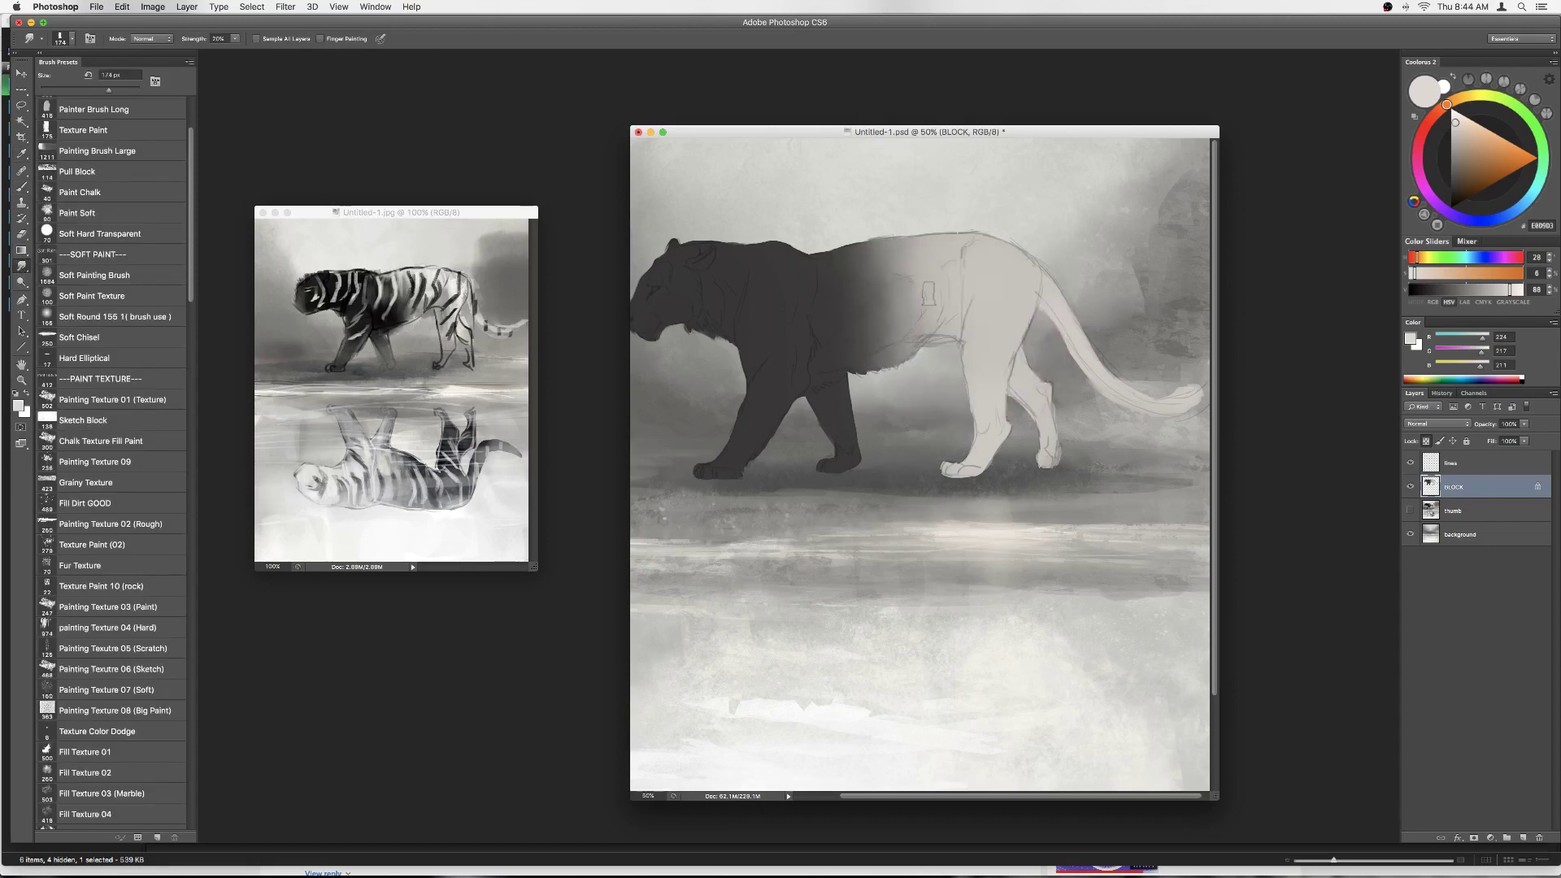
key("super+j")
Step: Flip the tiger copy vertically and move it below the waterline as a reflection
key("super+t")
right_click(860, 351)
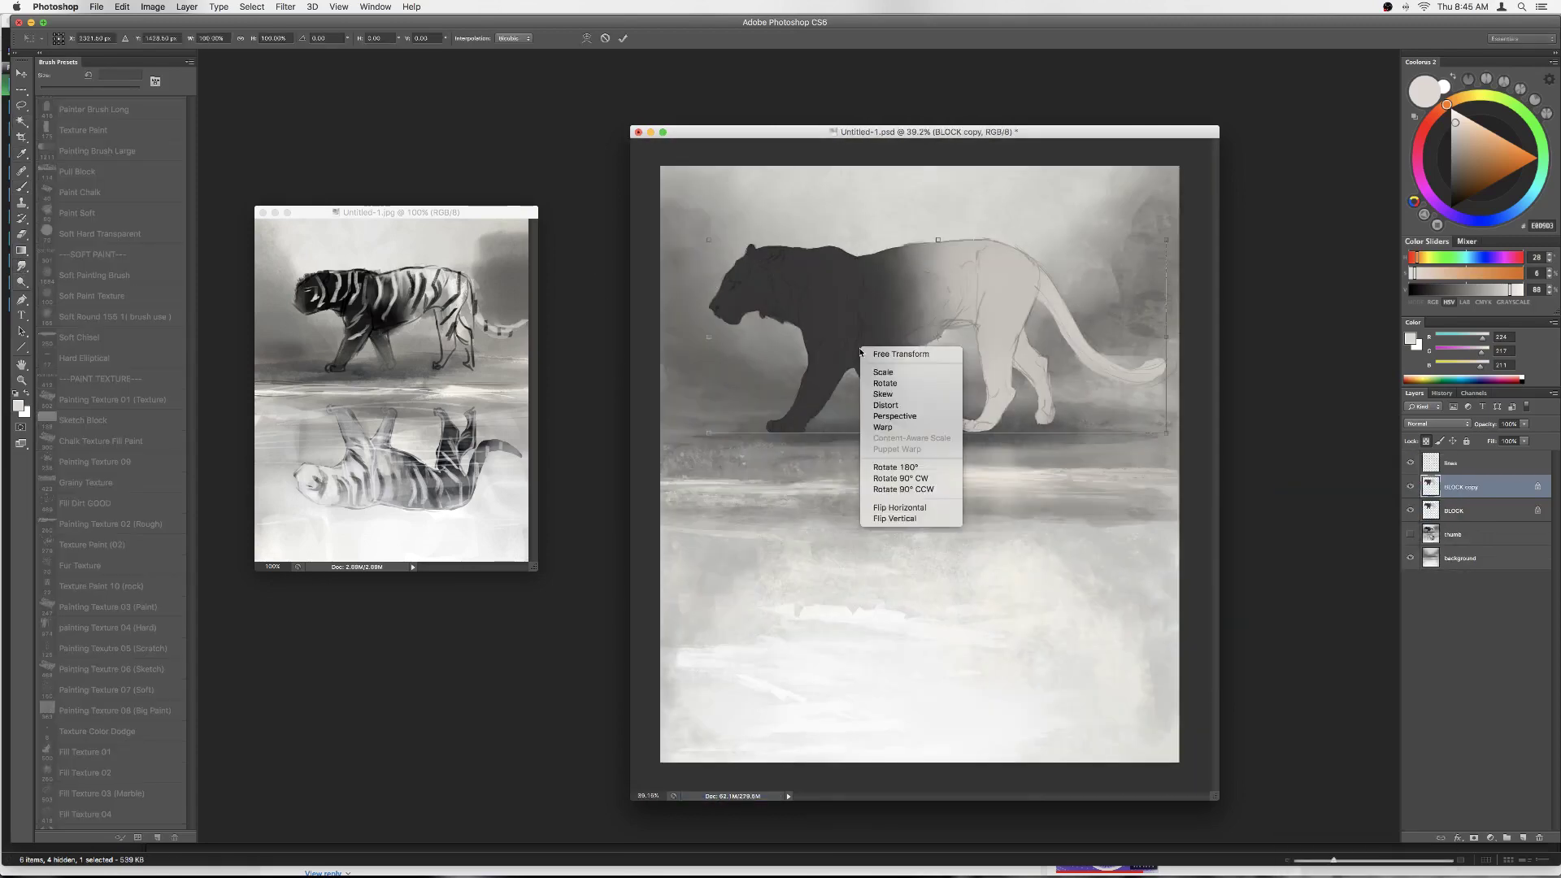
left_click(894, 517)
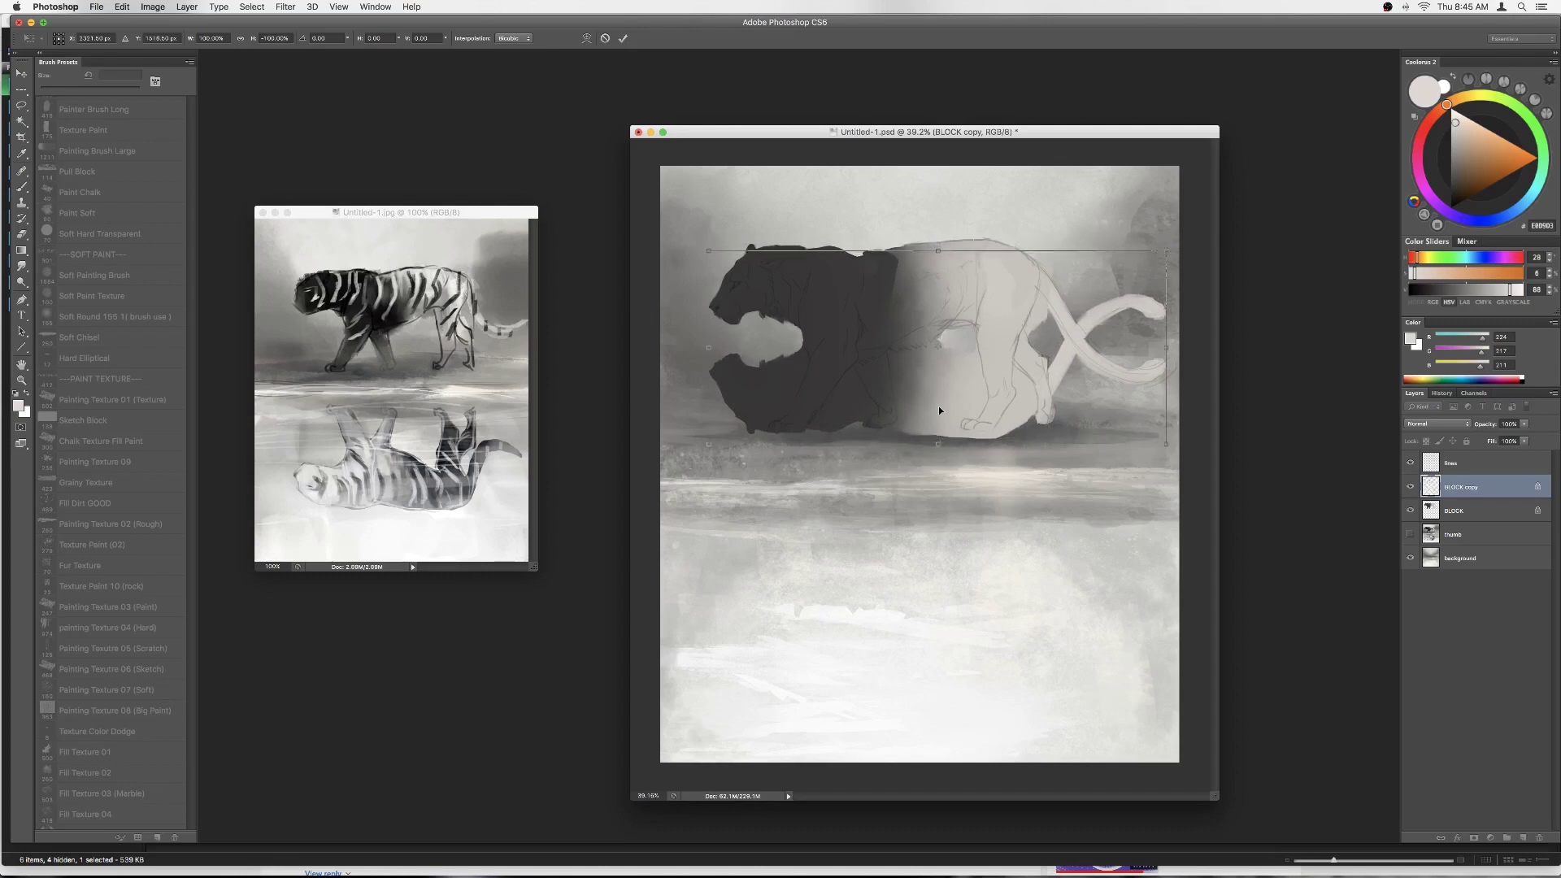
left_click_drag(940, 411, 939, 658)
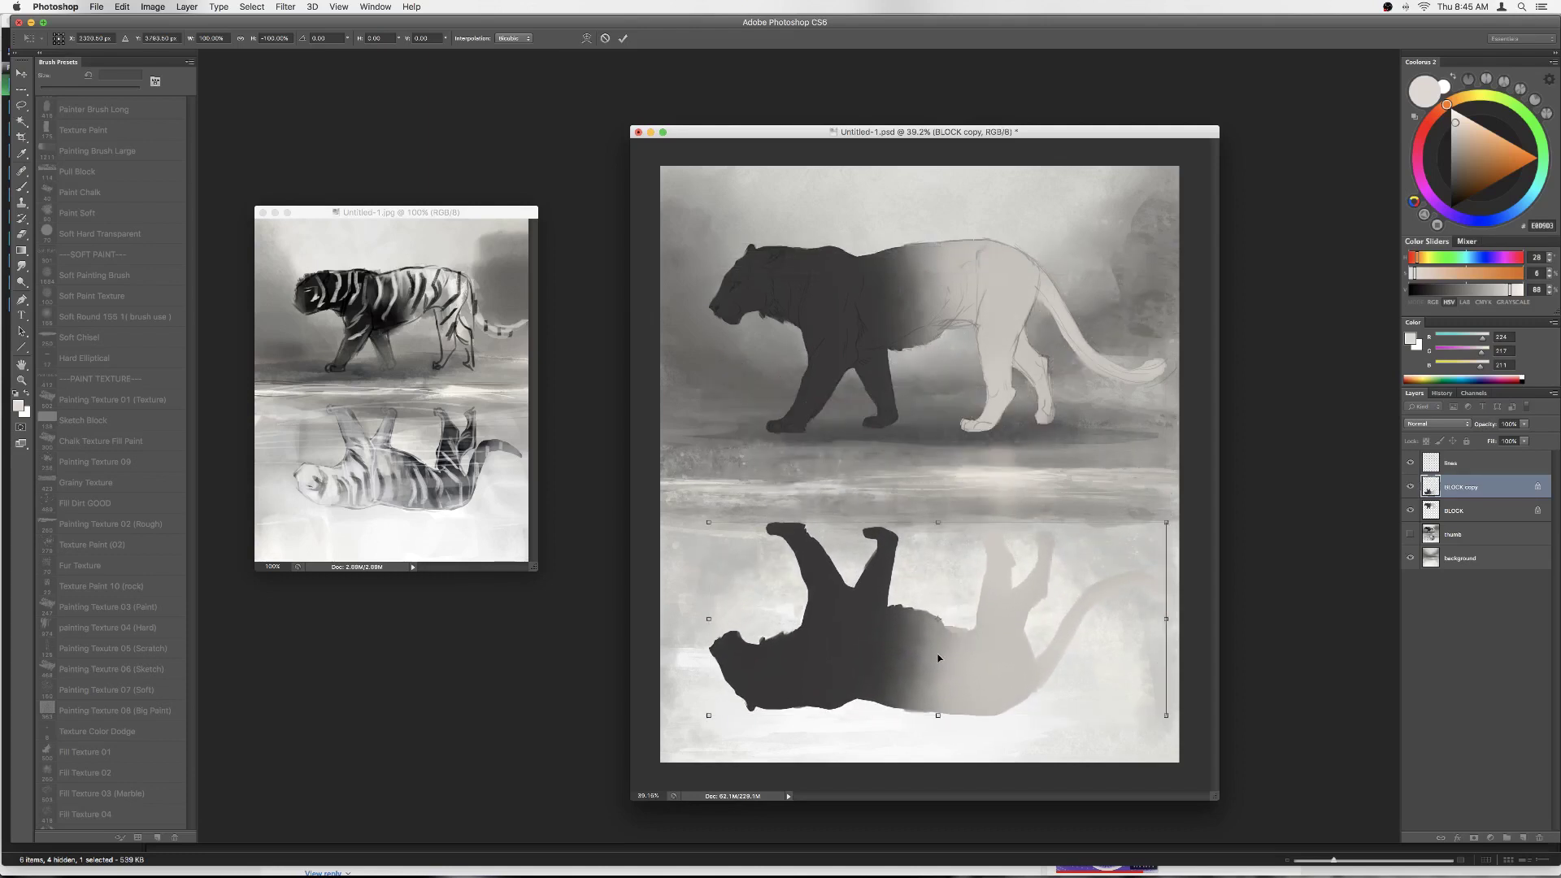
key("m")
key("Return")
left_click(769, 423)
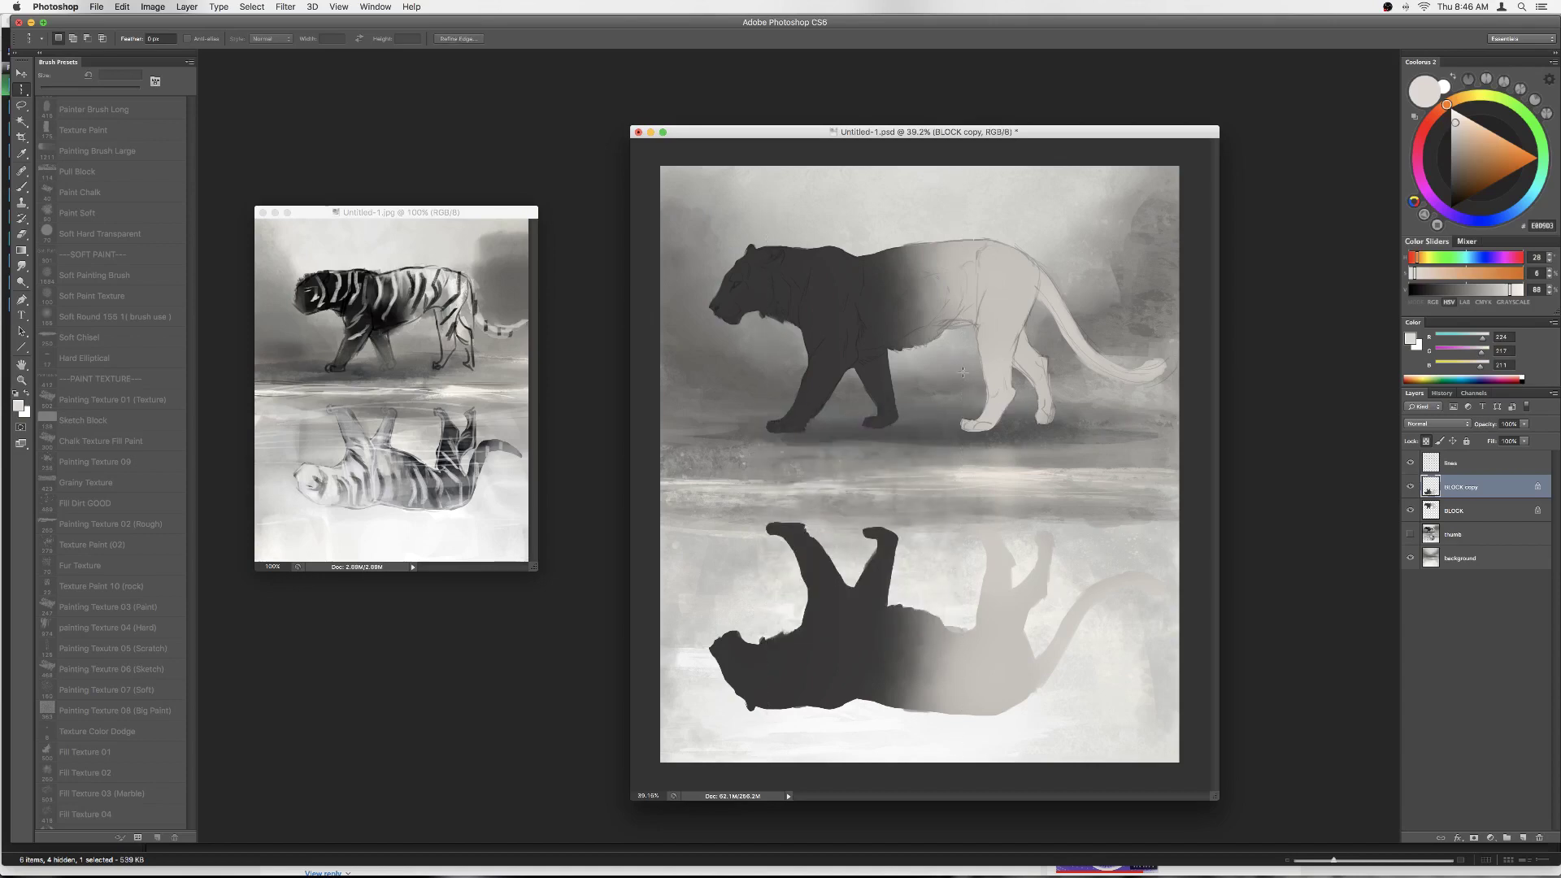
Step: Place the BLOCK copy layer beneath BLOCK and mirror the canvas view to check the drawing
key("l")
left_click(156, 9)
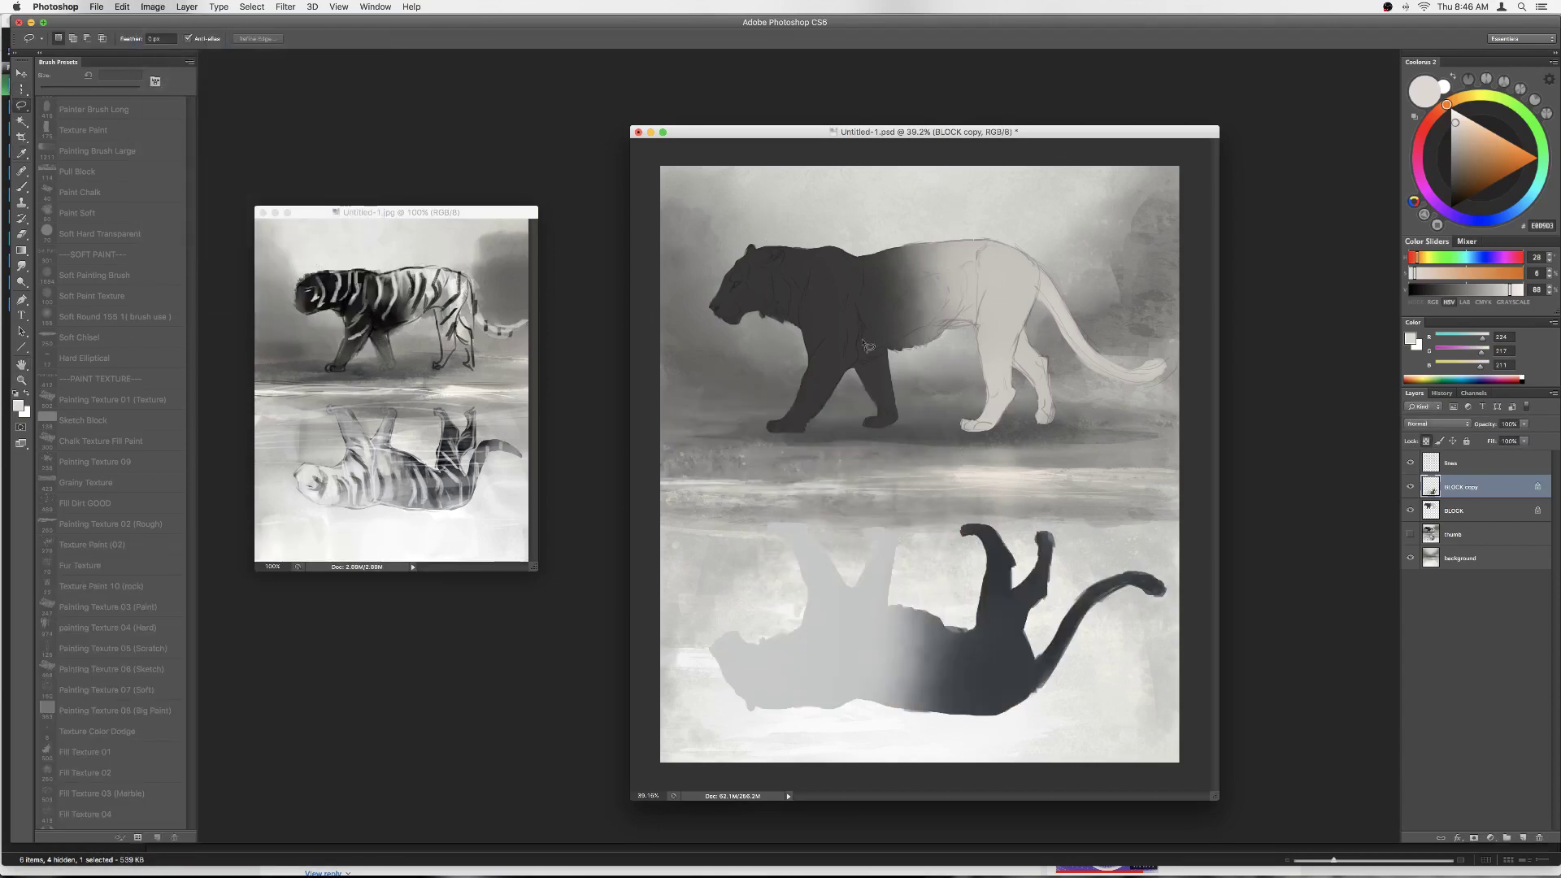
key("b")
key("ctrl+bracketleft")
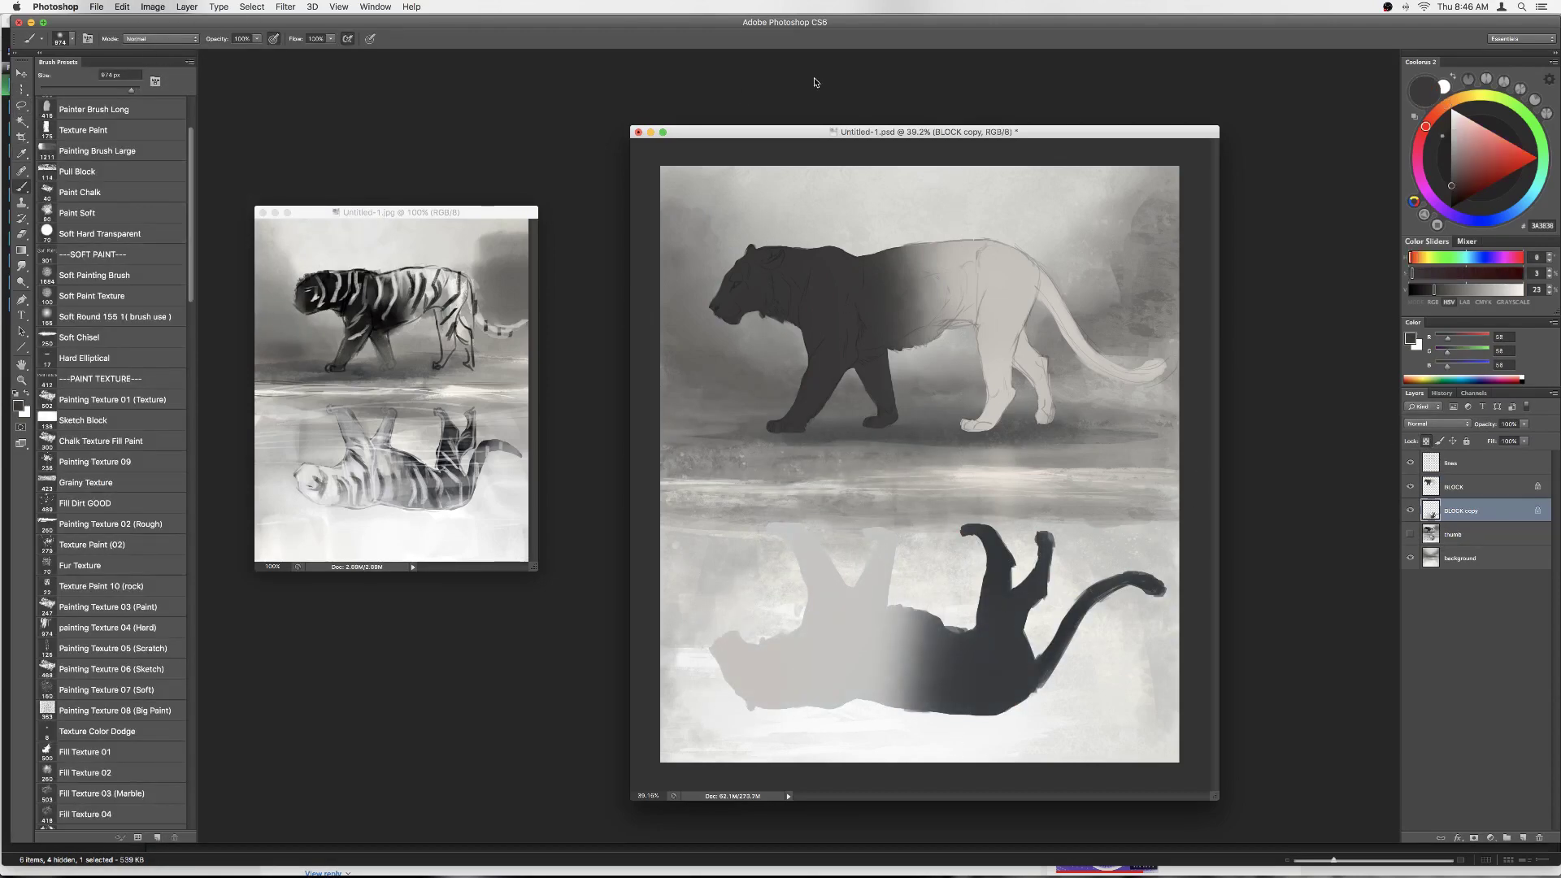
key("ctrl+minus")
Step: On the background layer, set up a large textured brush with a misty grey
left_click(153, 7)
left_click(301, 148)
scroll(173, 304, "down", 20)
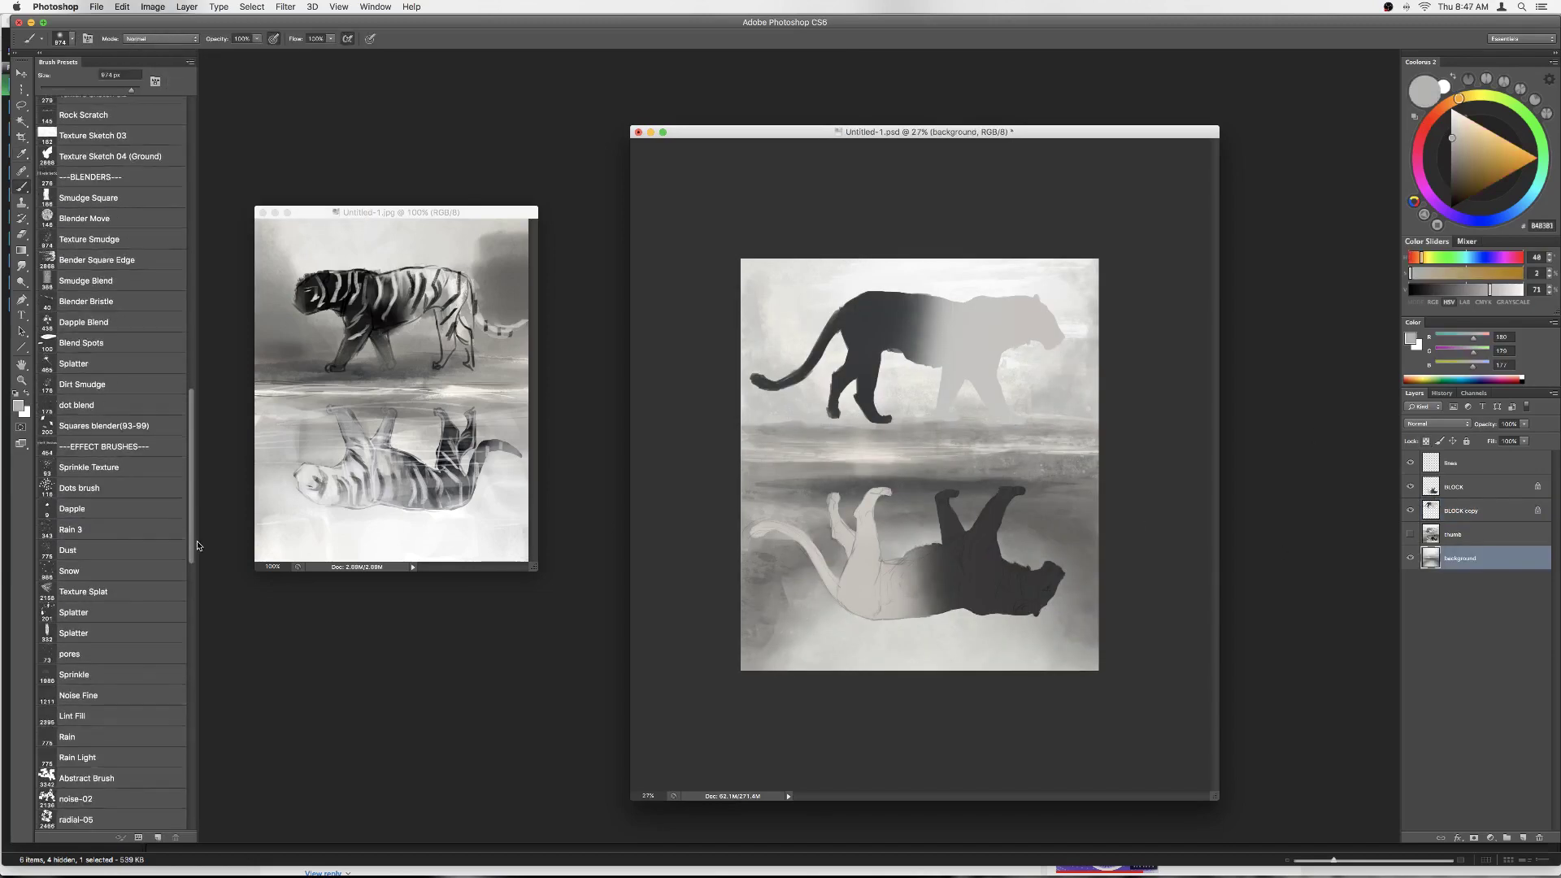
left_click(86, 199)
key("bracketleft")
key("bracketleft")
key("bracketleft")
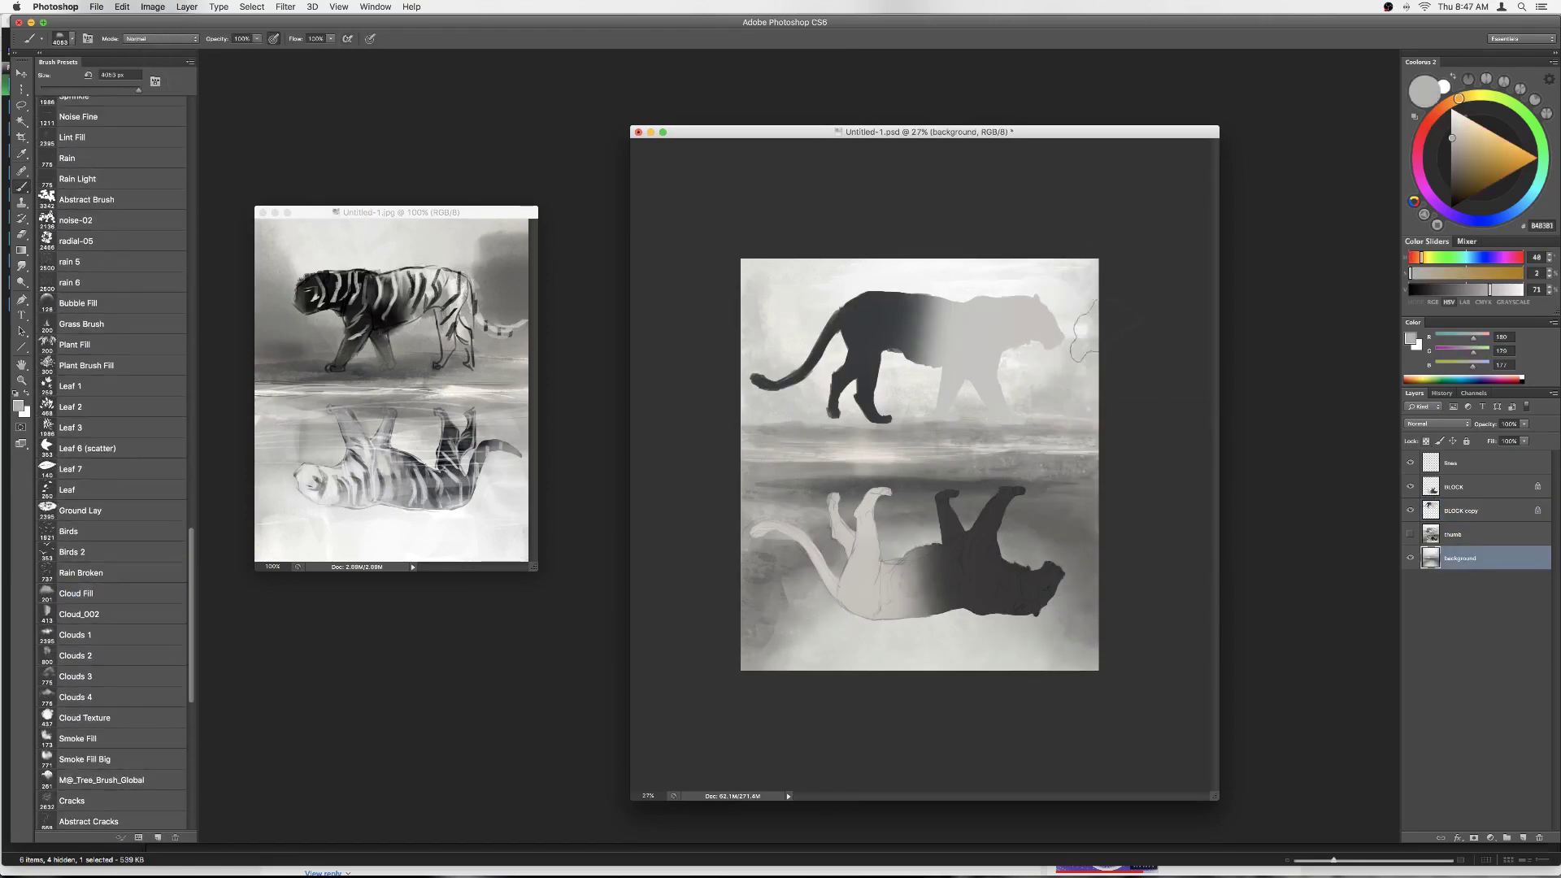
right_click(943, 414)
left_click(976, 456)
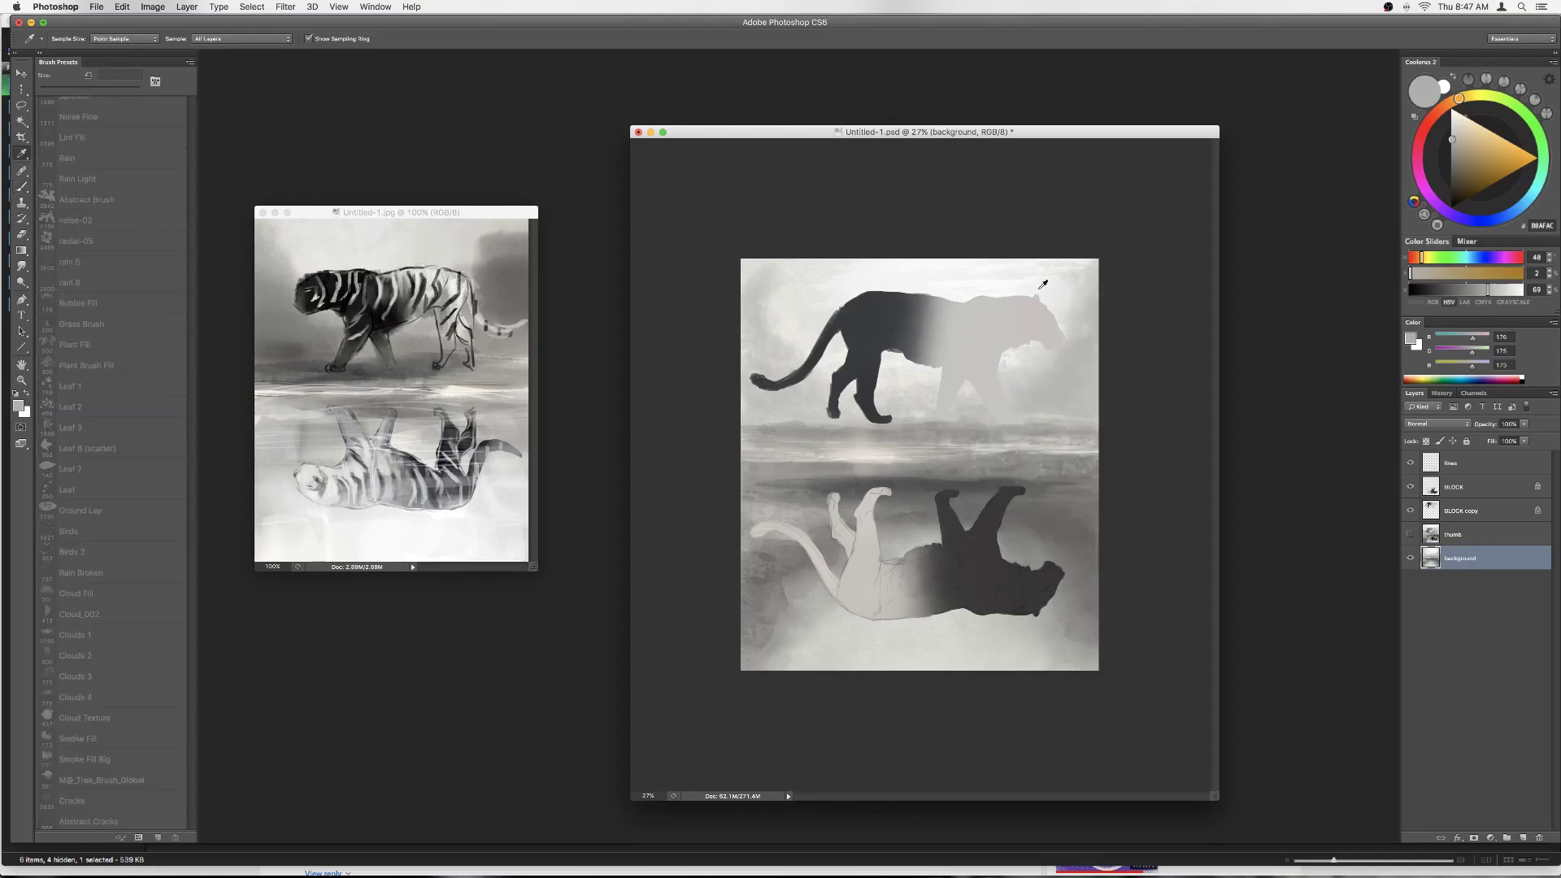
left_click(972, 403, "alt")
key("bracketleft")
key("bracketleft")
key("bracketleft")
left_click(905, 425, "alt")
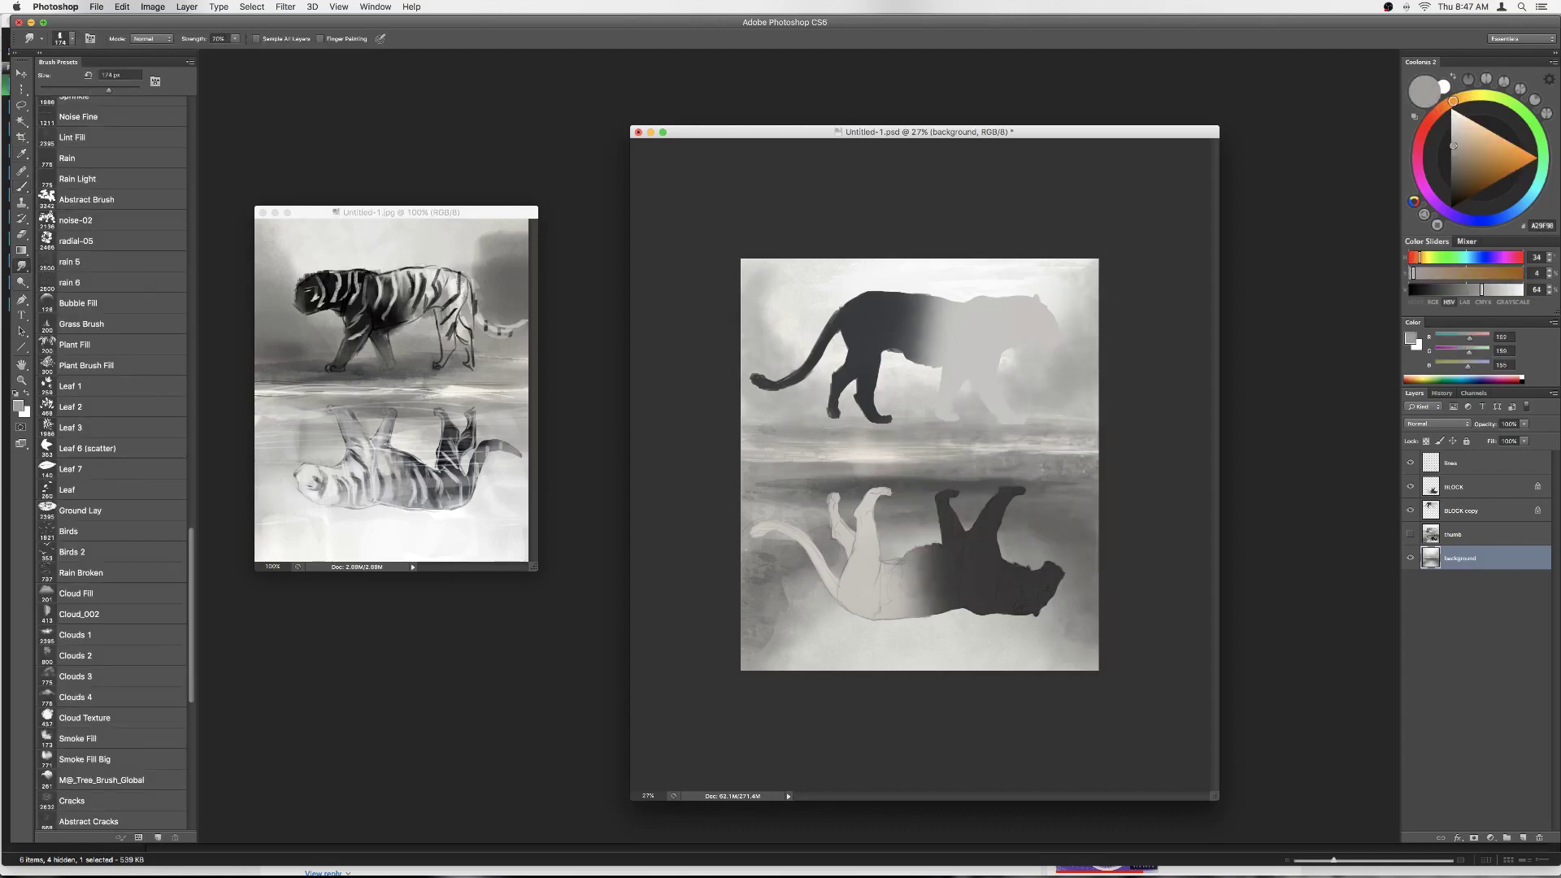
key("b")
Step: Switch to the Soft Painting Brush preset and sample a lighter grey from the canvas
right_click(939, 317)
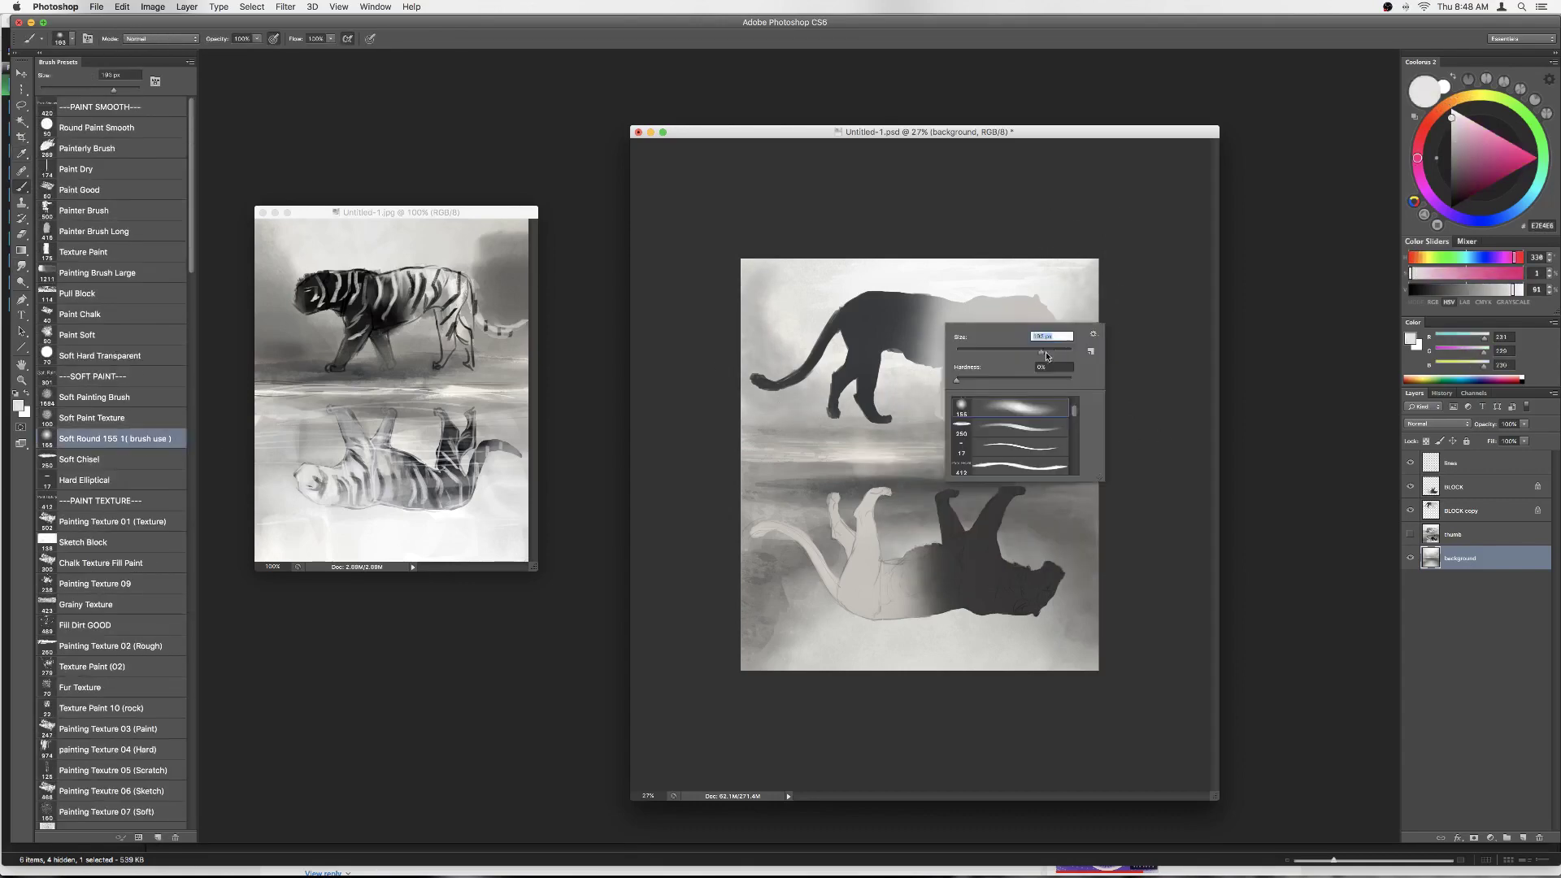
left_click(1016, 382)
left_click(934, 388, "alt")
scroll(120, 569, "down", 5)
scroll(120, 651, "down", 5)
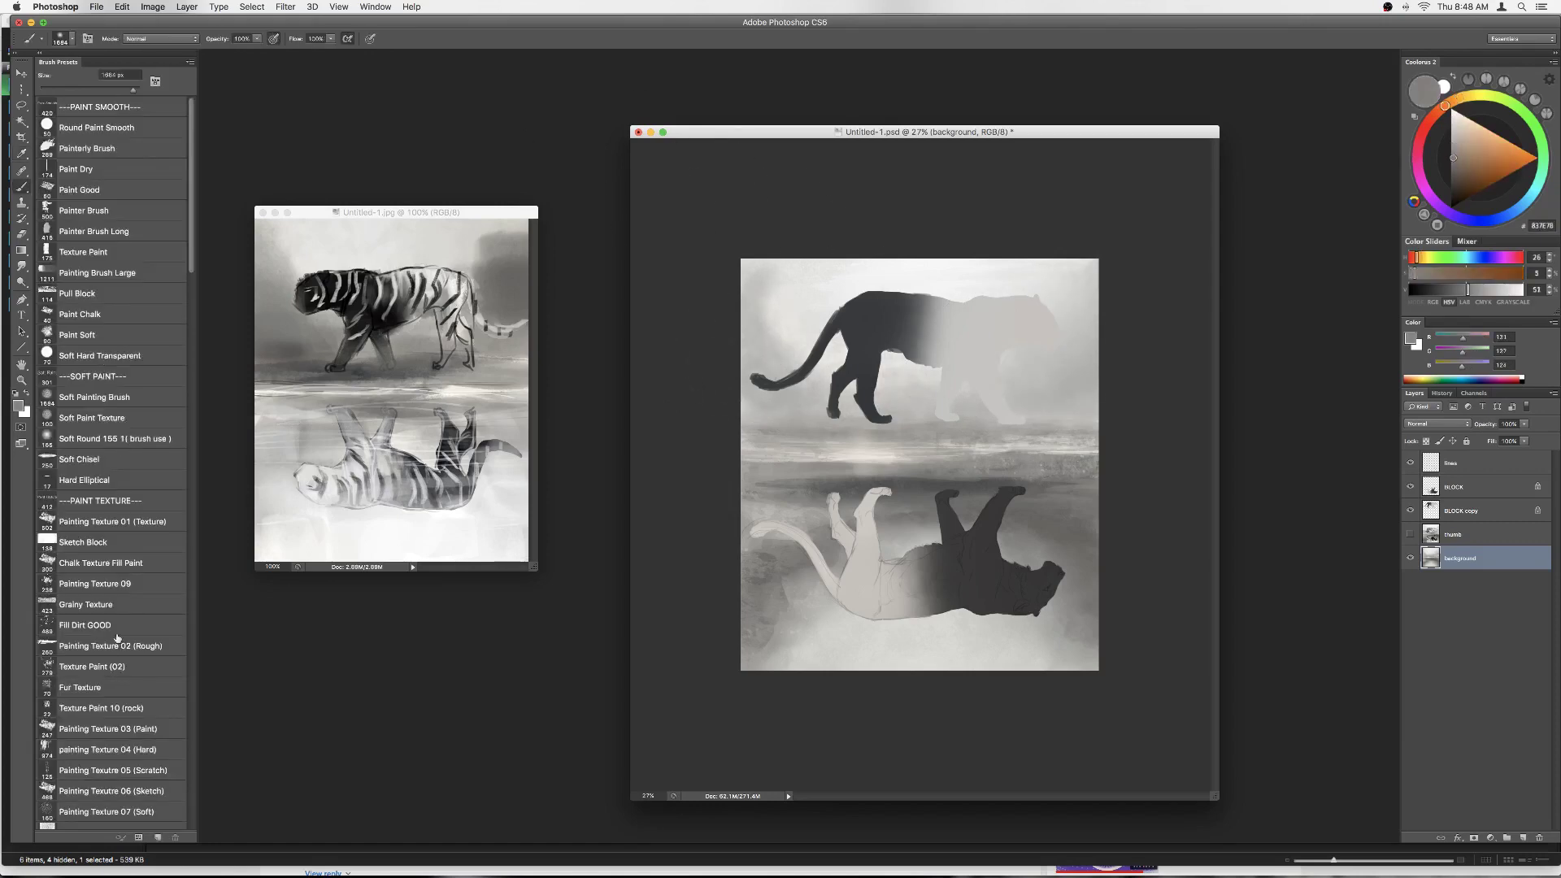
scroll(120, 732, "down", 5)
scroll(120, 747, "down", 5)
left_click(826, 369, "alt")
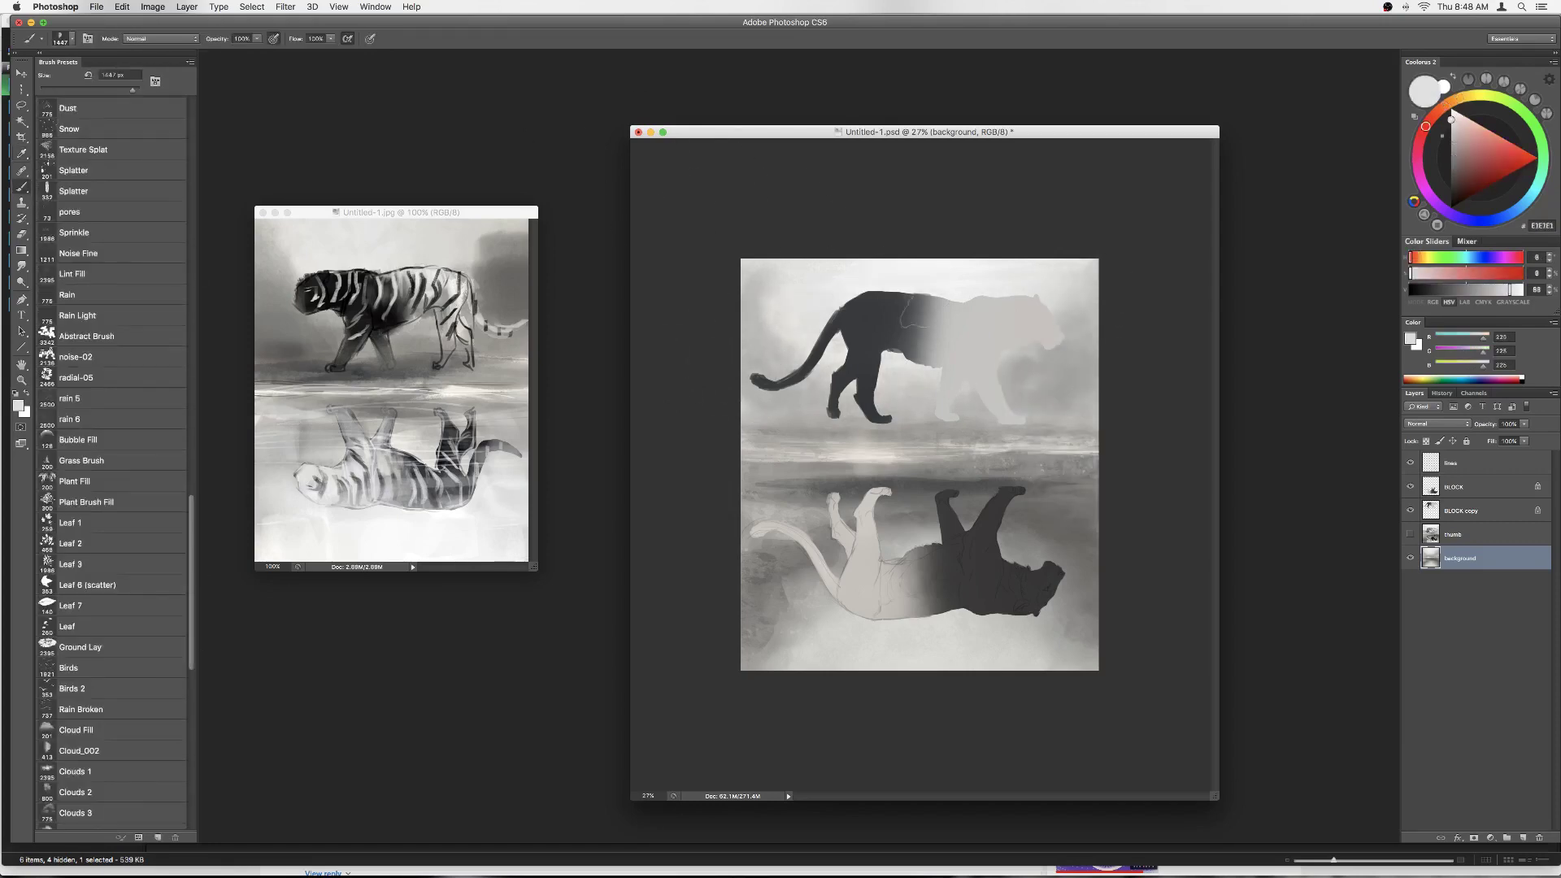
Step: Choose the Paint Chalk preset with a lighter mist grey, flip the view back, and save
scroll(107, 217, "up", 20)
left_click(76, 169)
left_click(79, 314)
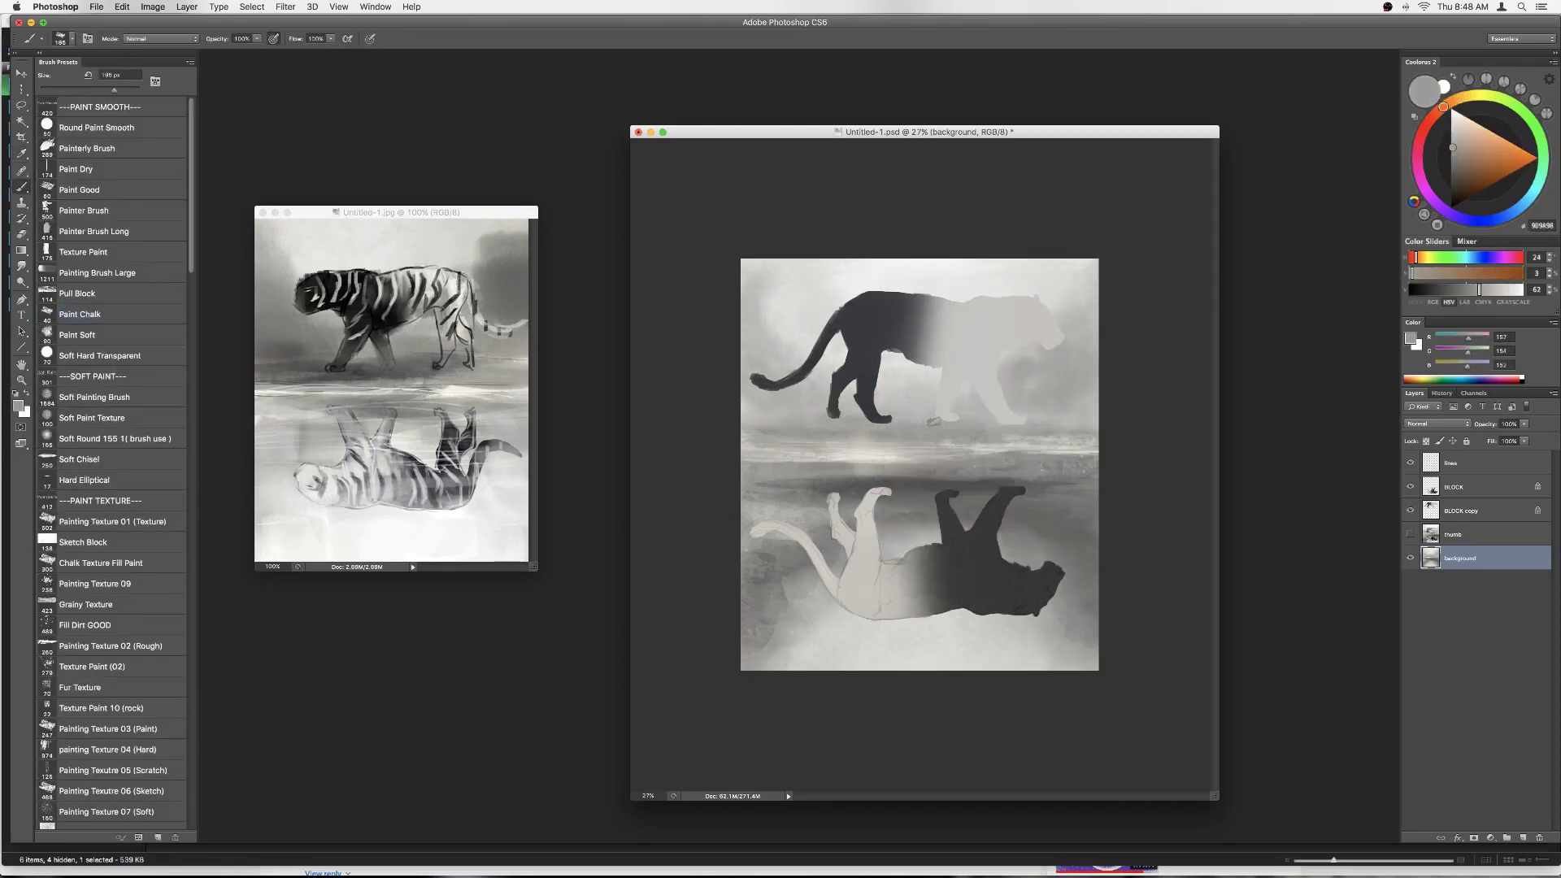
left_click(920, 404, "alt")
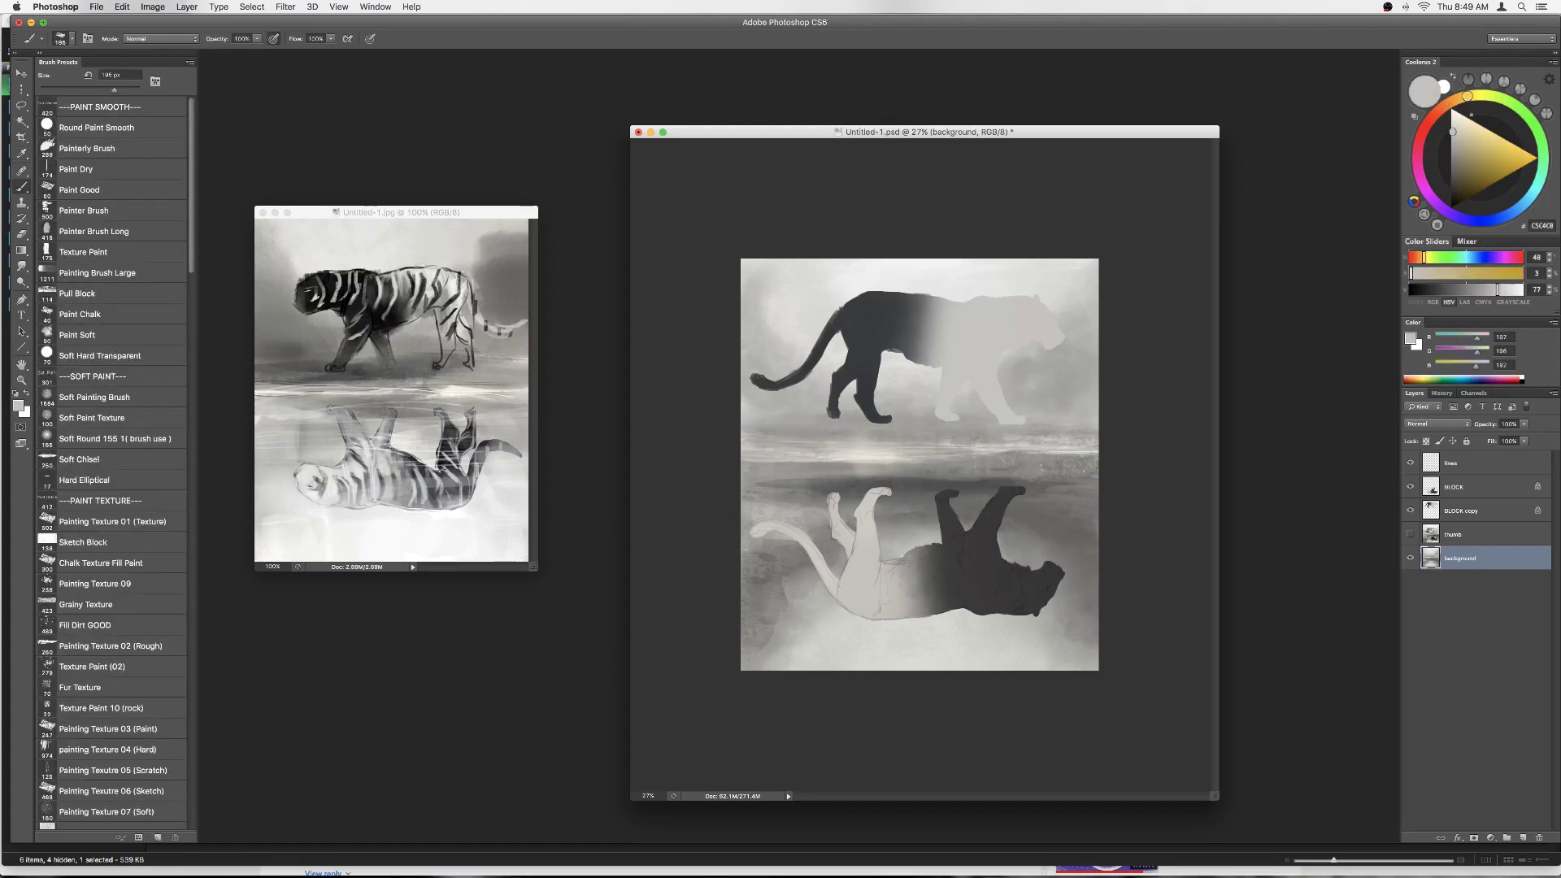
key("i")
key("ctrl+s")
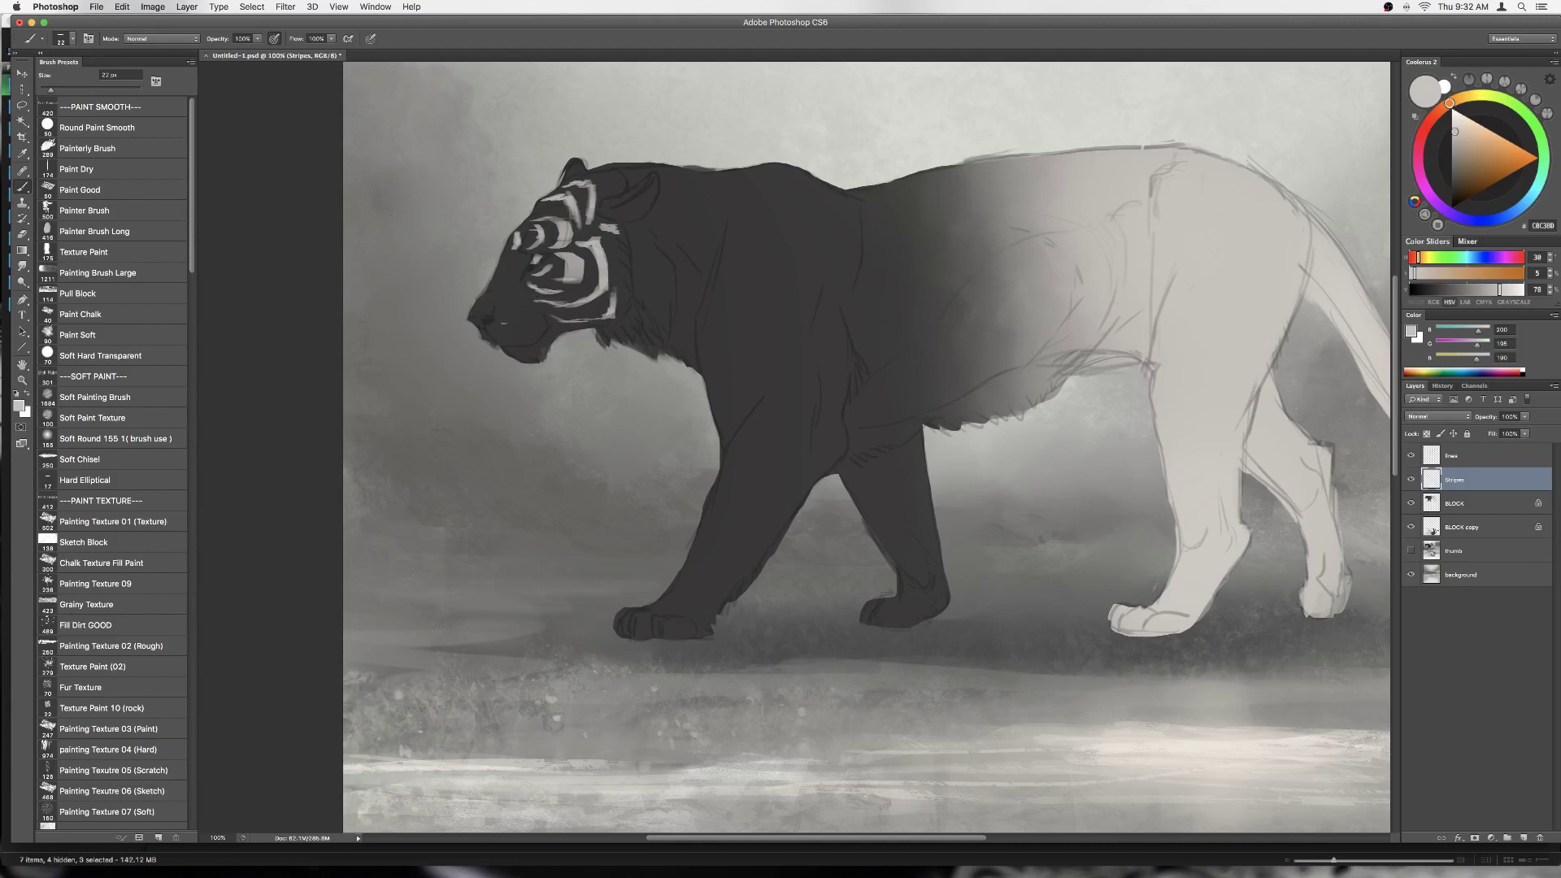
Step: Paint light stripes on the ear, neck and chest, and clip the Stripes layer to BLOCK
right_click(679, 188)
mouse_move(624, 170)
left_mouse_down()
mouse_move(662, 189)
mouse_move(643, 300)
left_mouse_up()
left_click_drag(662, 184, 696, 231)
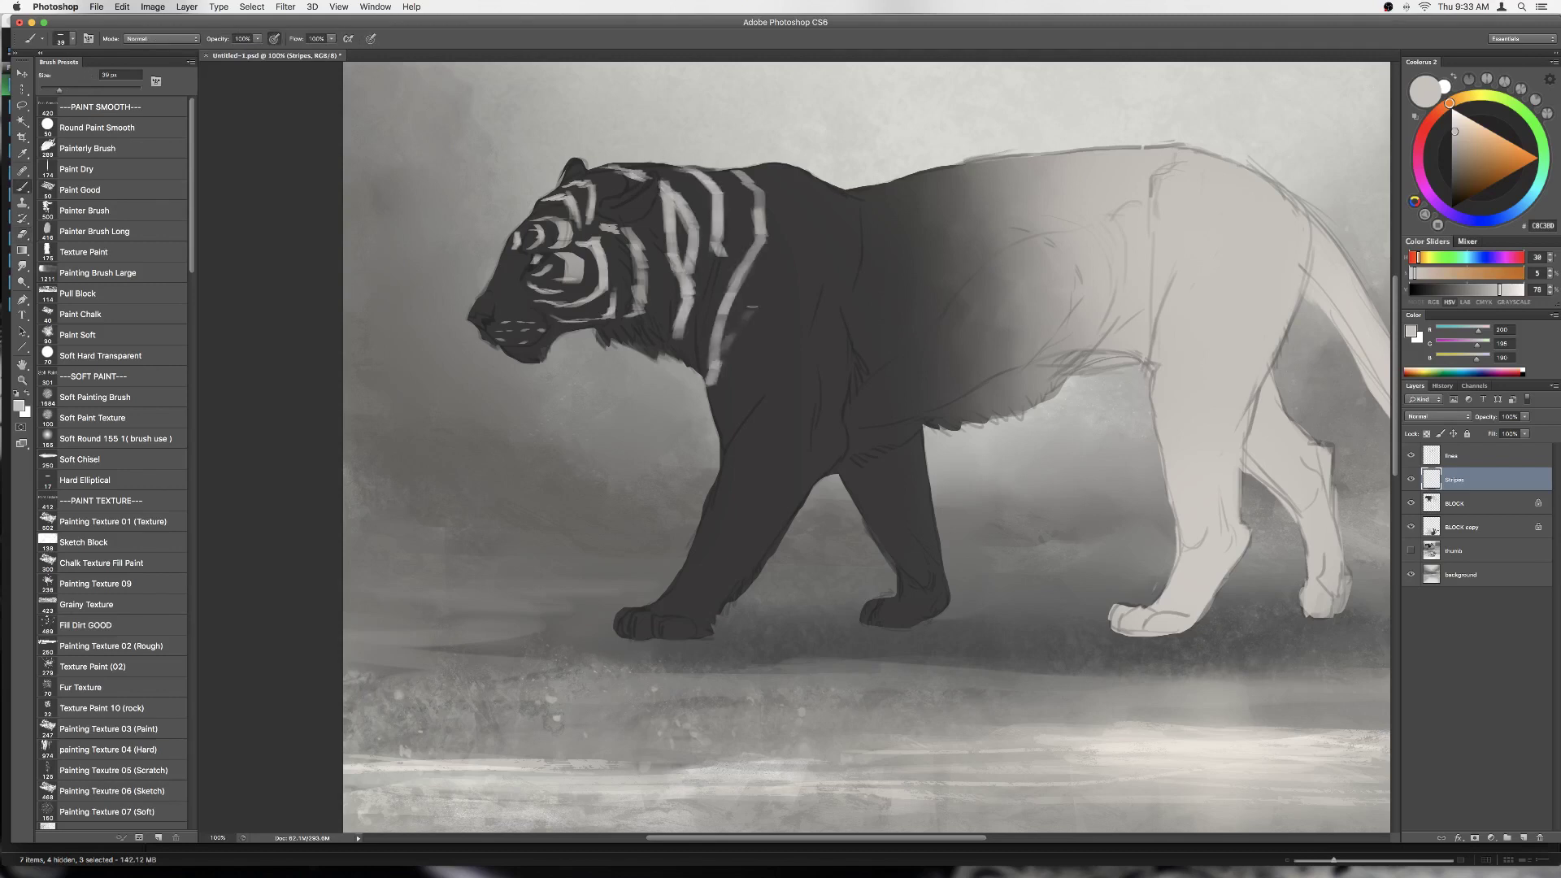
left_click_drag(746, 350, 722, 451)
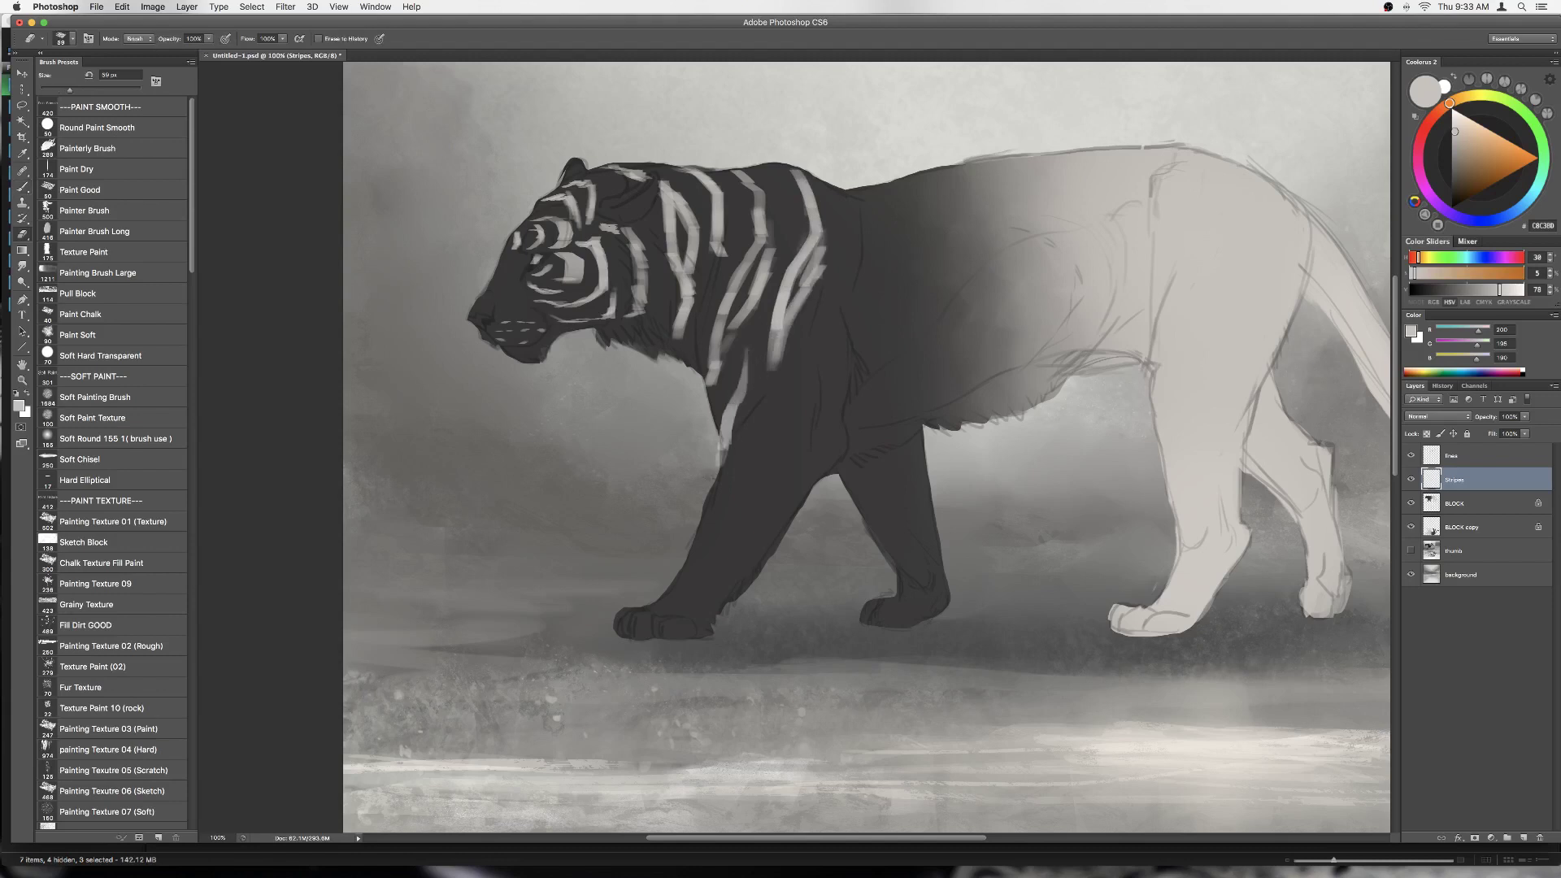
key("ctrl+alt+g")
Step: Erase to reshape a shoulder stripe, then paint another light stripe on the shoulder
key("e")
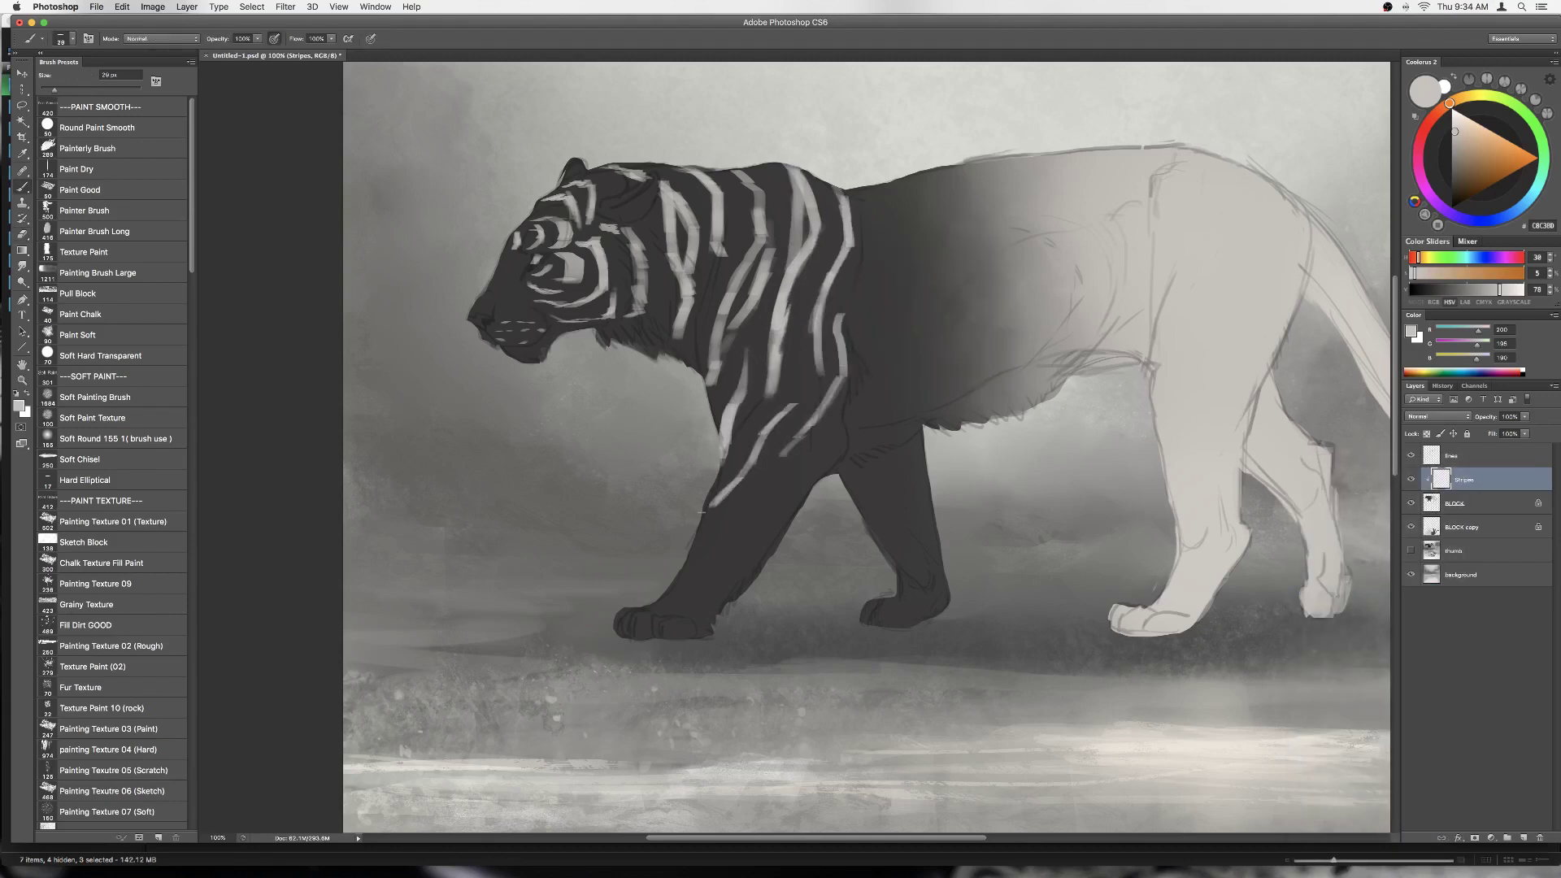
scroll(701, 512, "down", 3)
left_click_drag(693, 244, 697, 301)
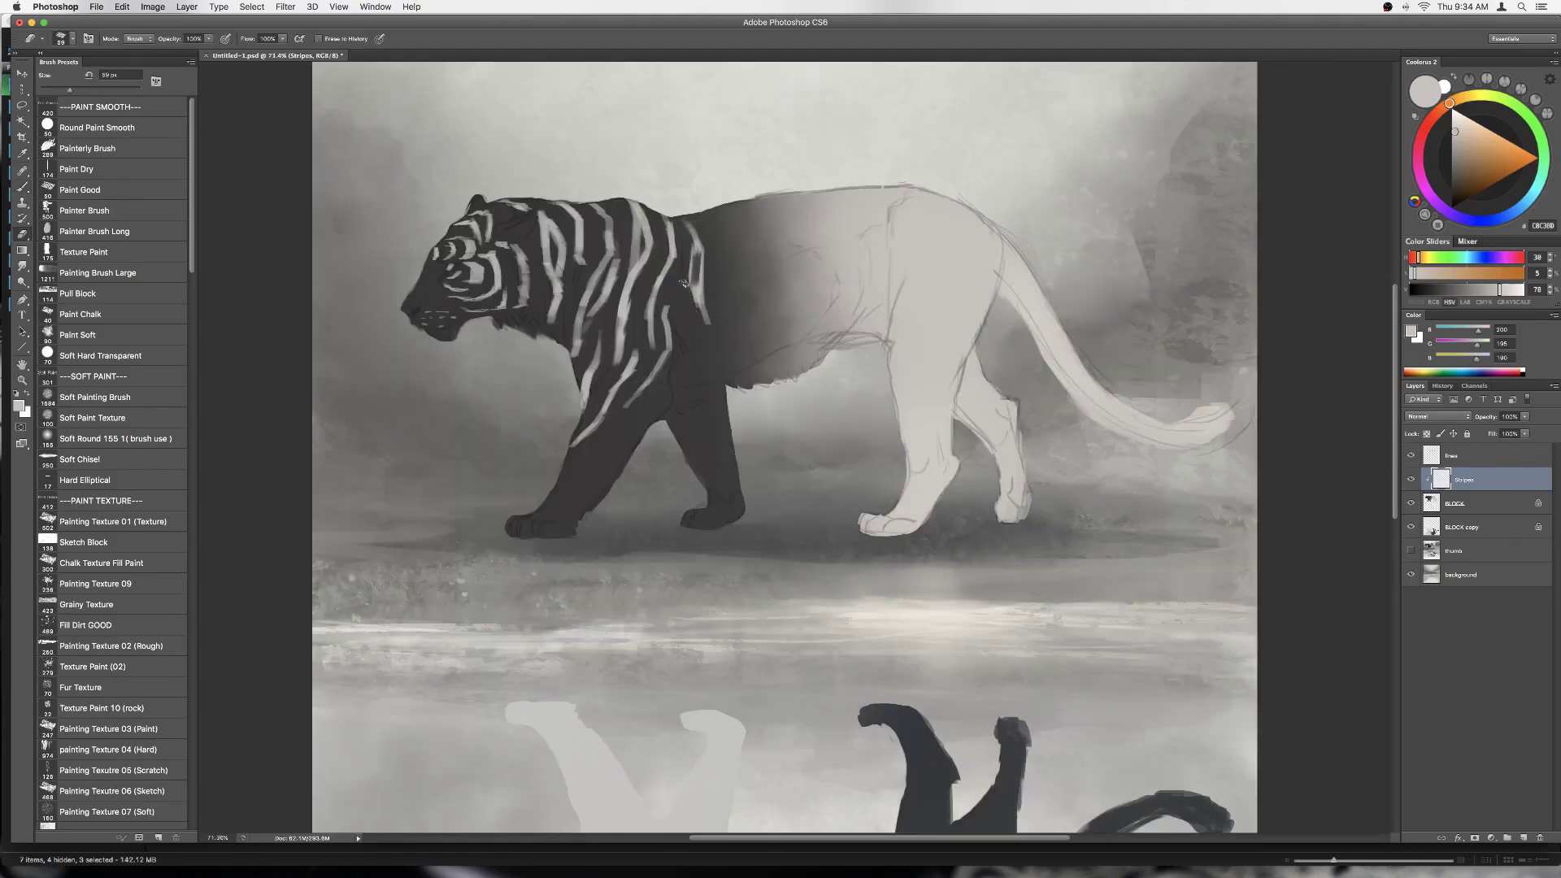
key("e")
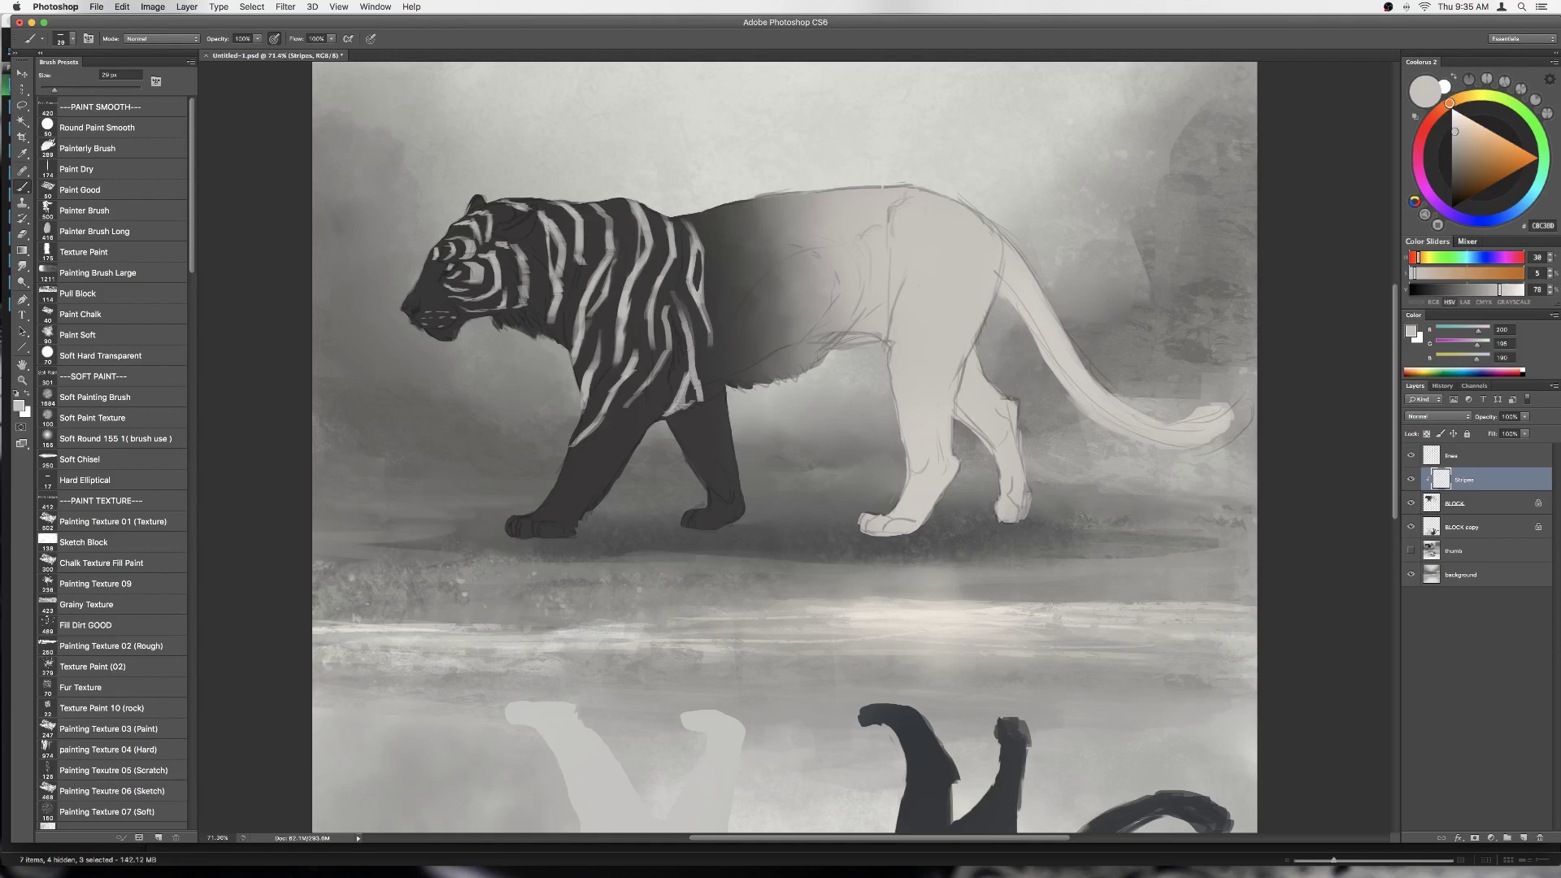
left_click_drag(734, 273, 726, 382)
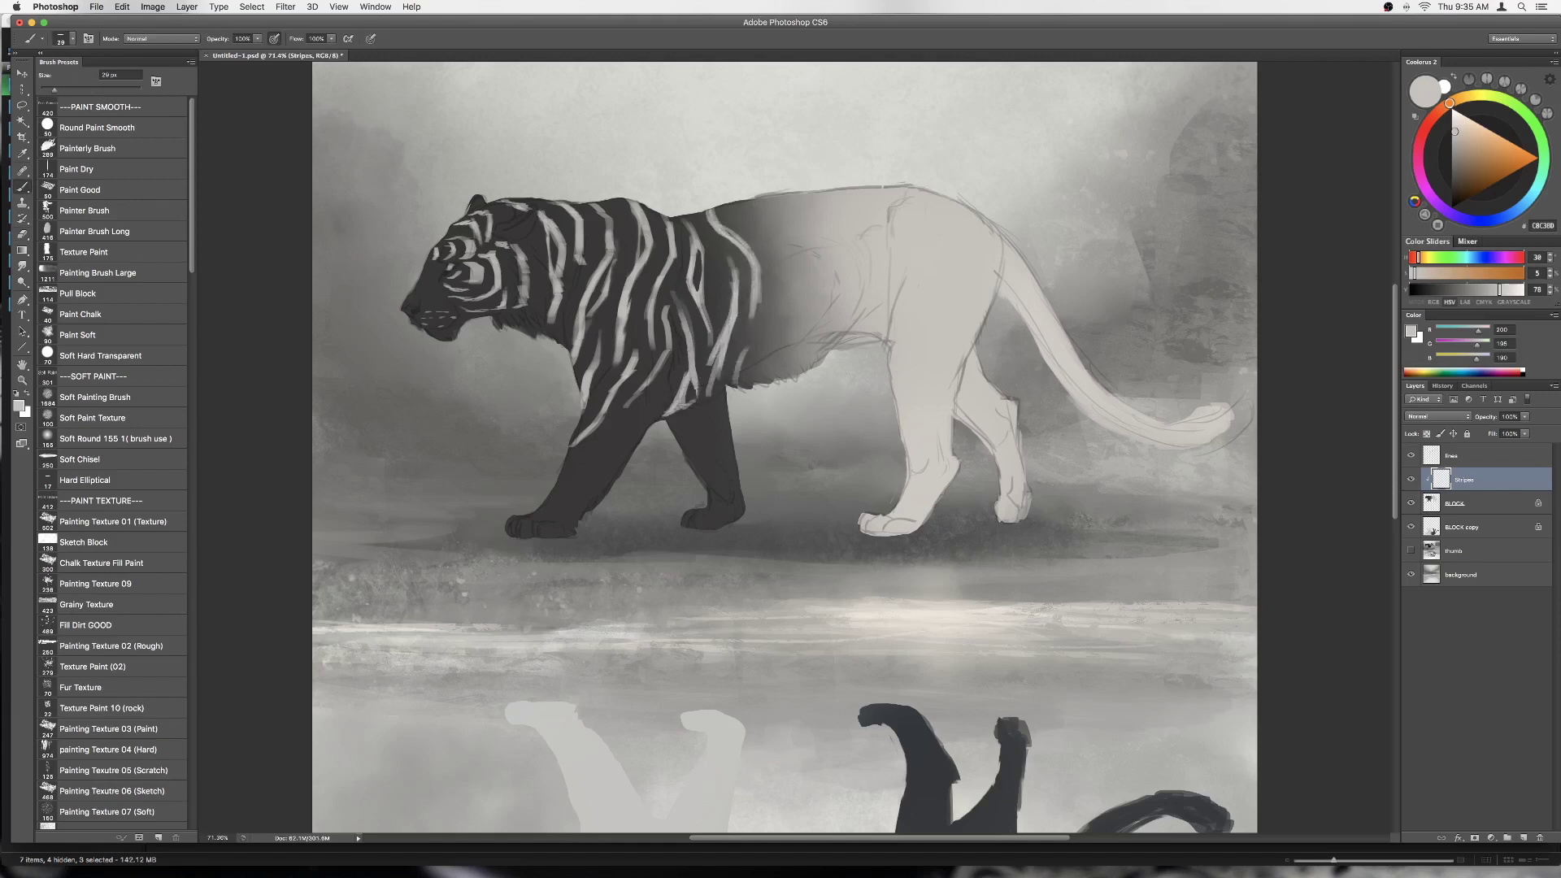
Step: Add a light stripe behind the shoulder, then dark grey stripes across the shoulder and back
left_click_drag(805, 248, 795, 354)
left_click(764, 342, "alt")
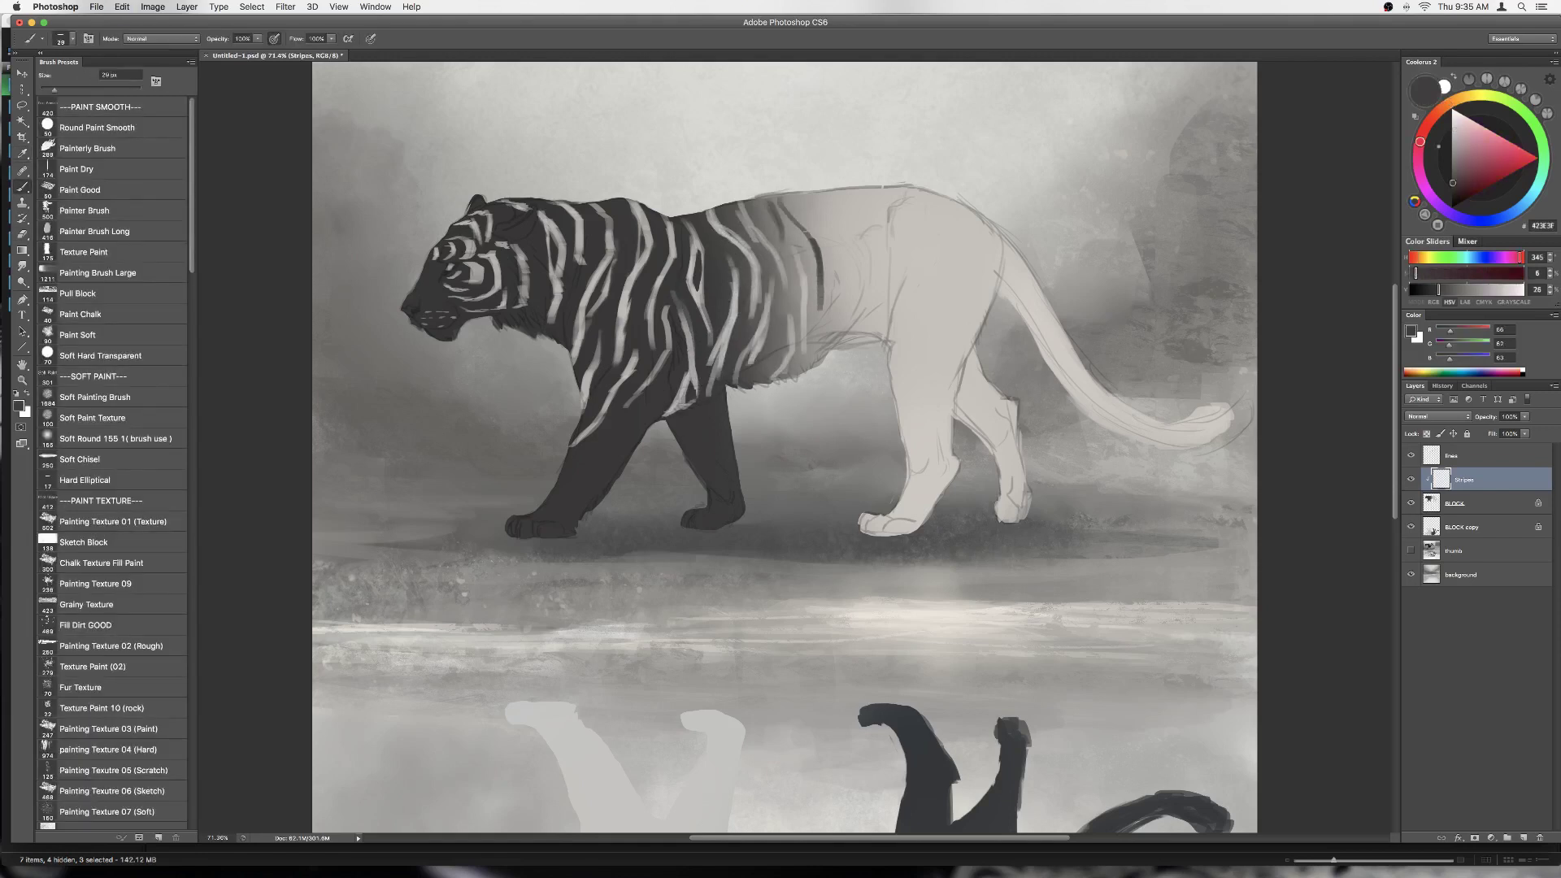
left_click_drag(840, 260, 829, 366)
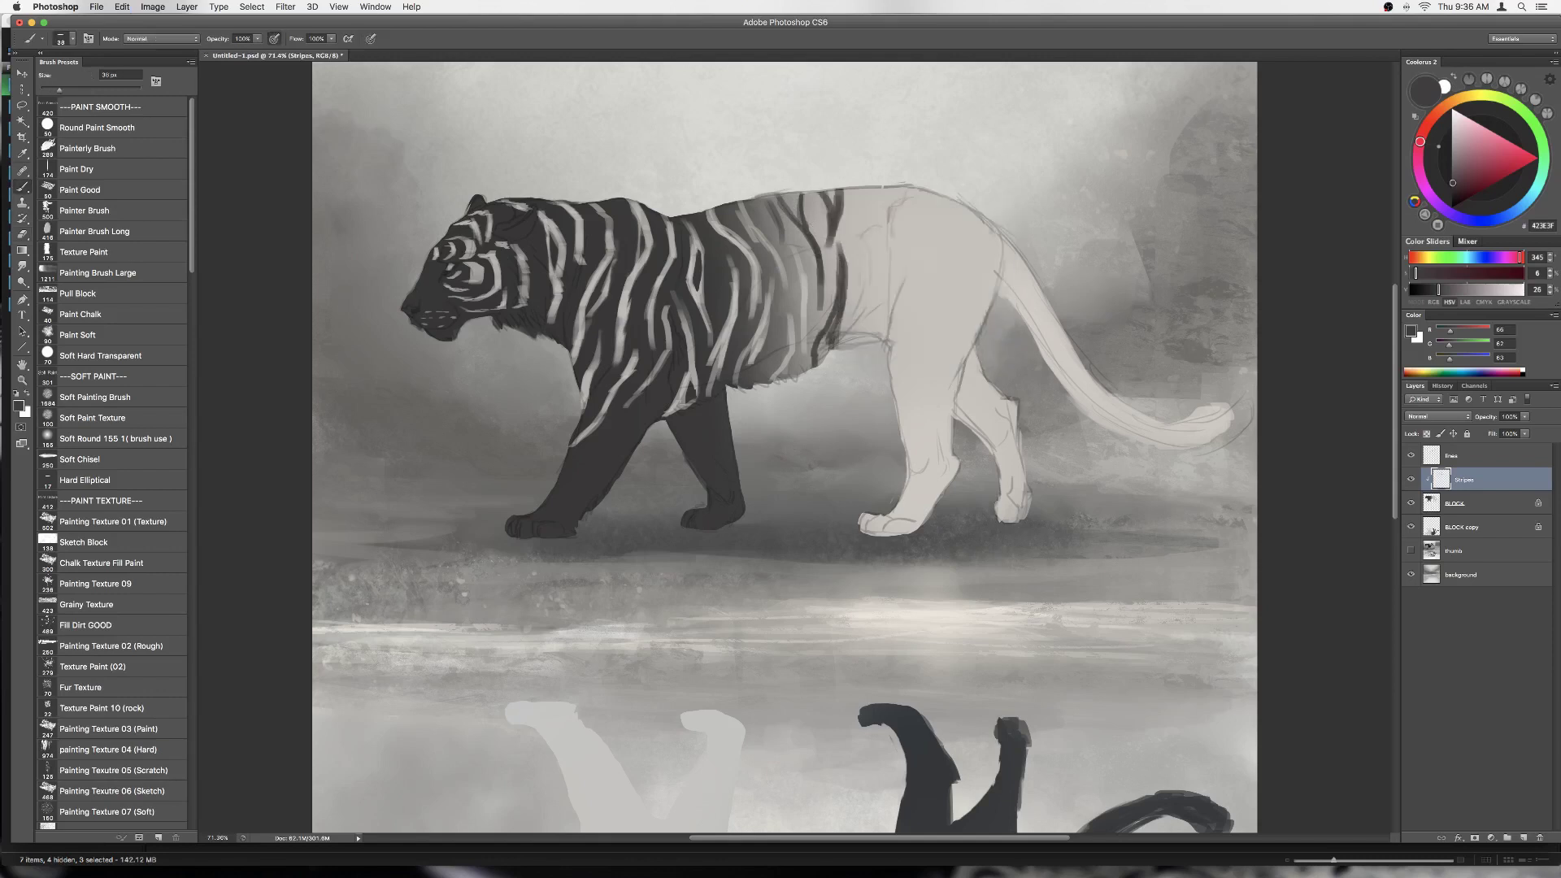
left_click_drag(868, 195, 882, 303)
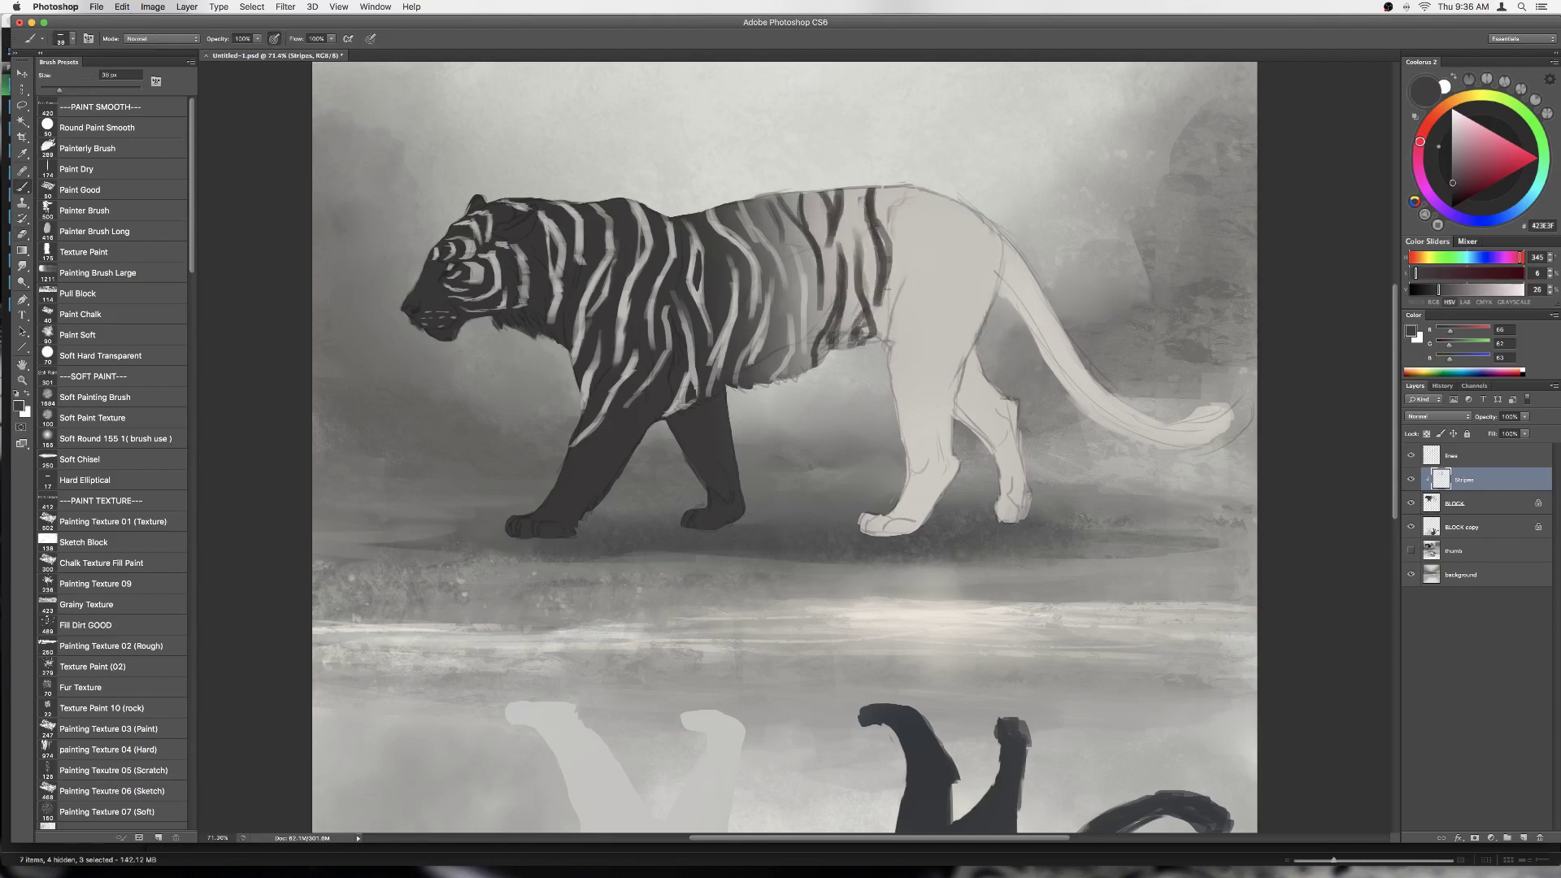
key("b")
left_click_drag(900, 187, 911, 305)
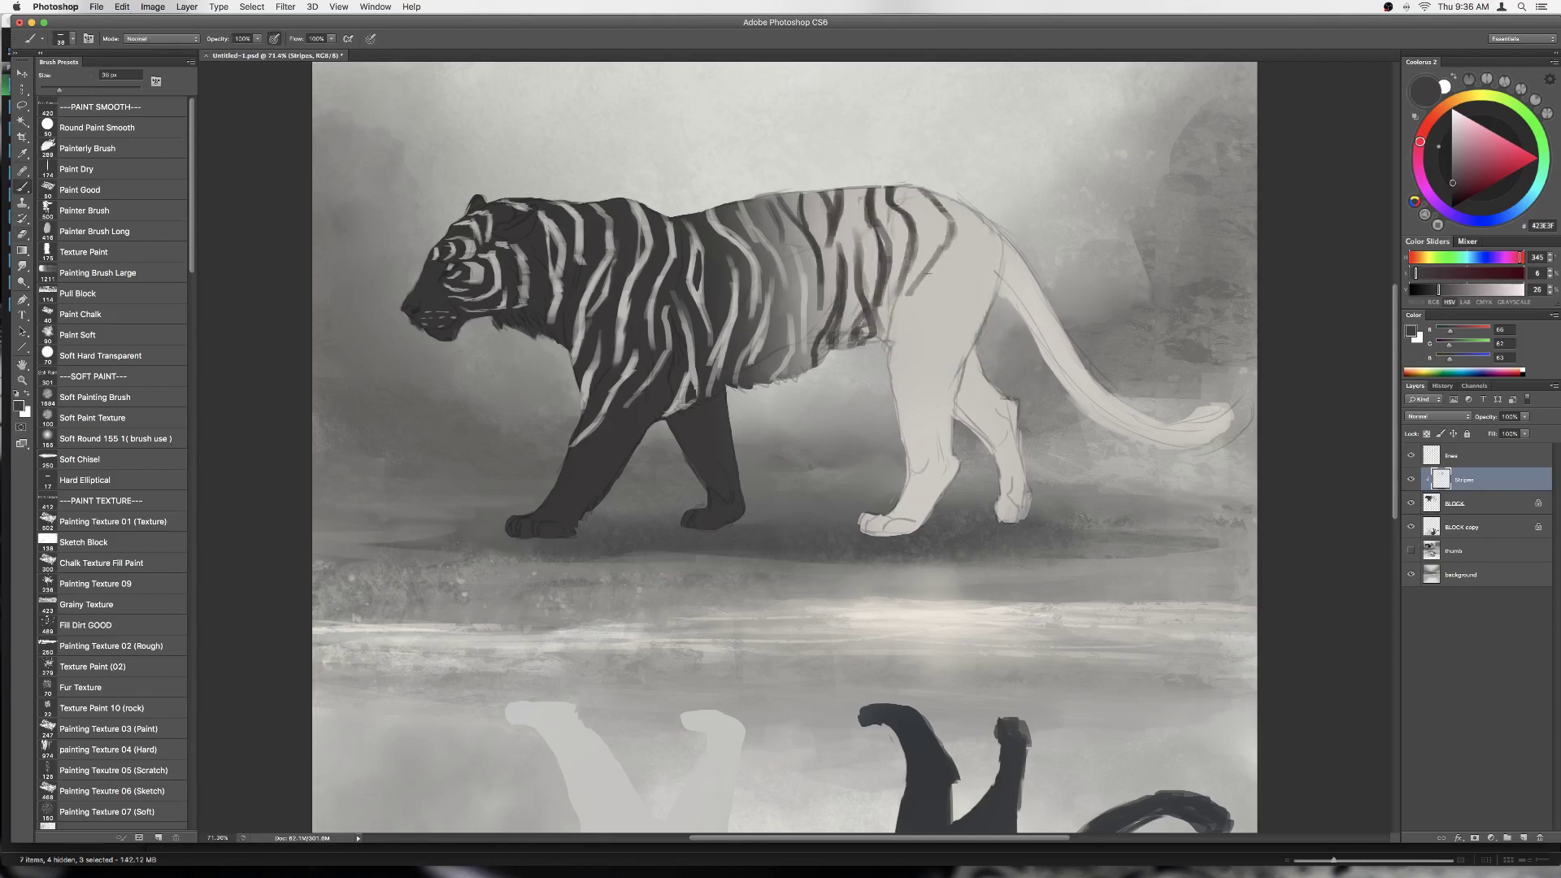
Step: Paint dark stripes along the rear back, hip and hind leg, darken the tail tip, and zoom out
left_click_drag(968, 197, 923, 283)
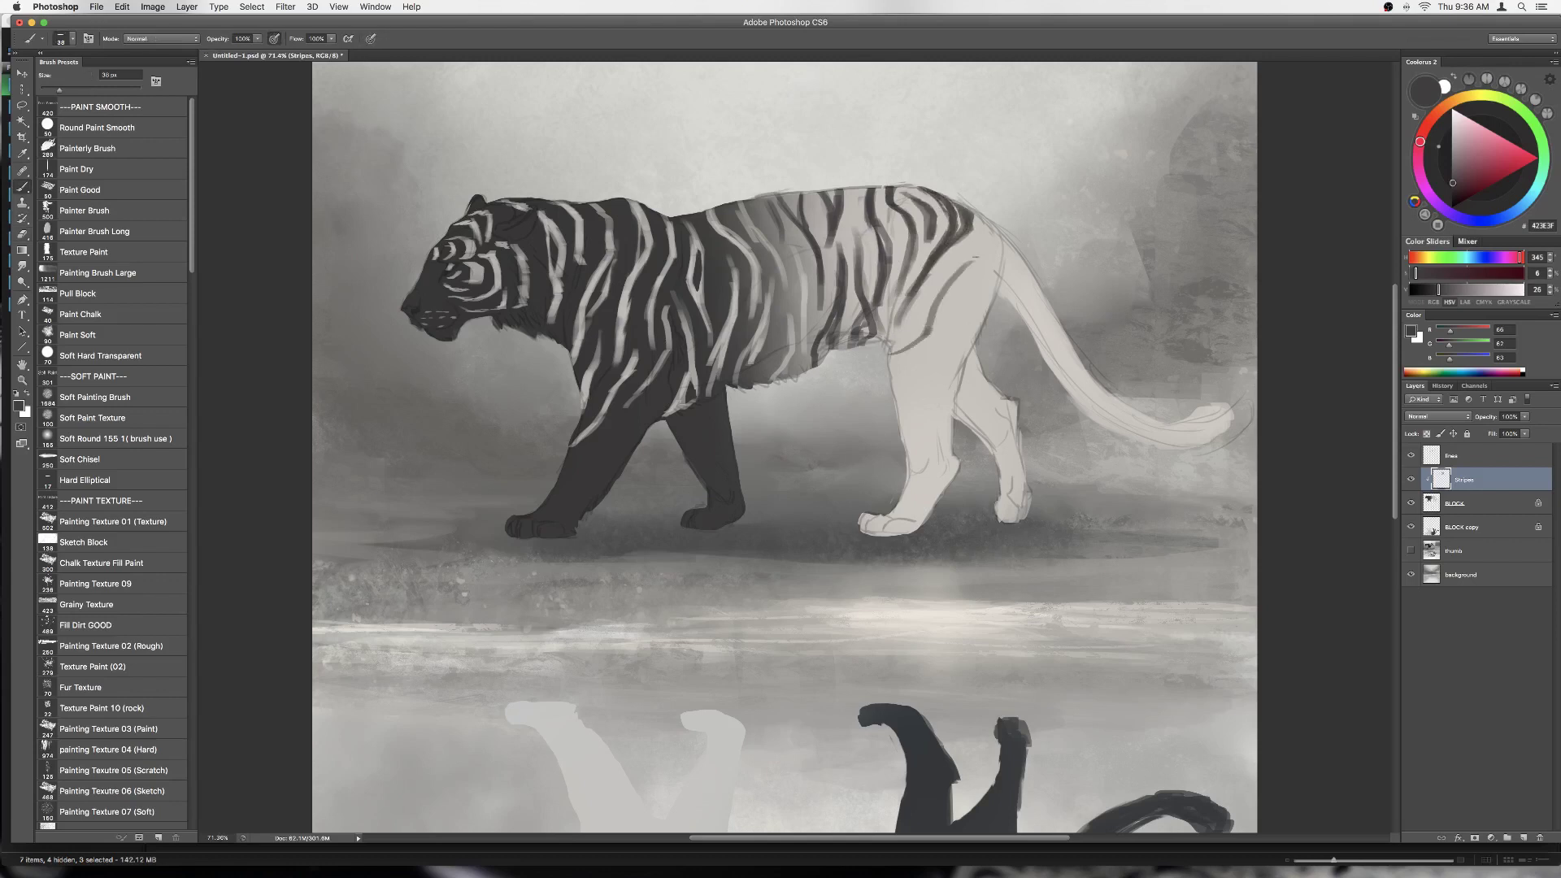
right_click(985, 281)
left_click_drag(1000, 237, 899, 416)
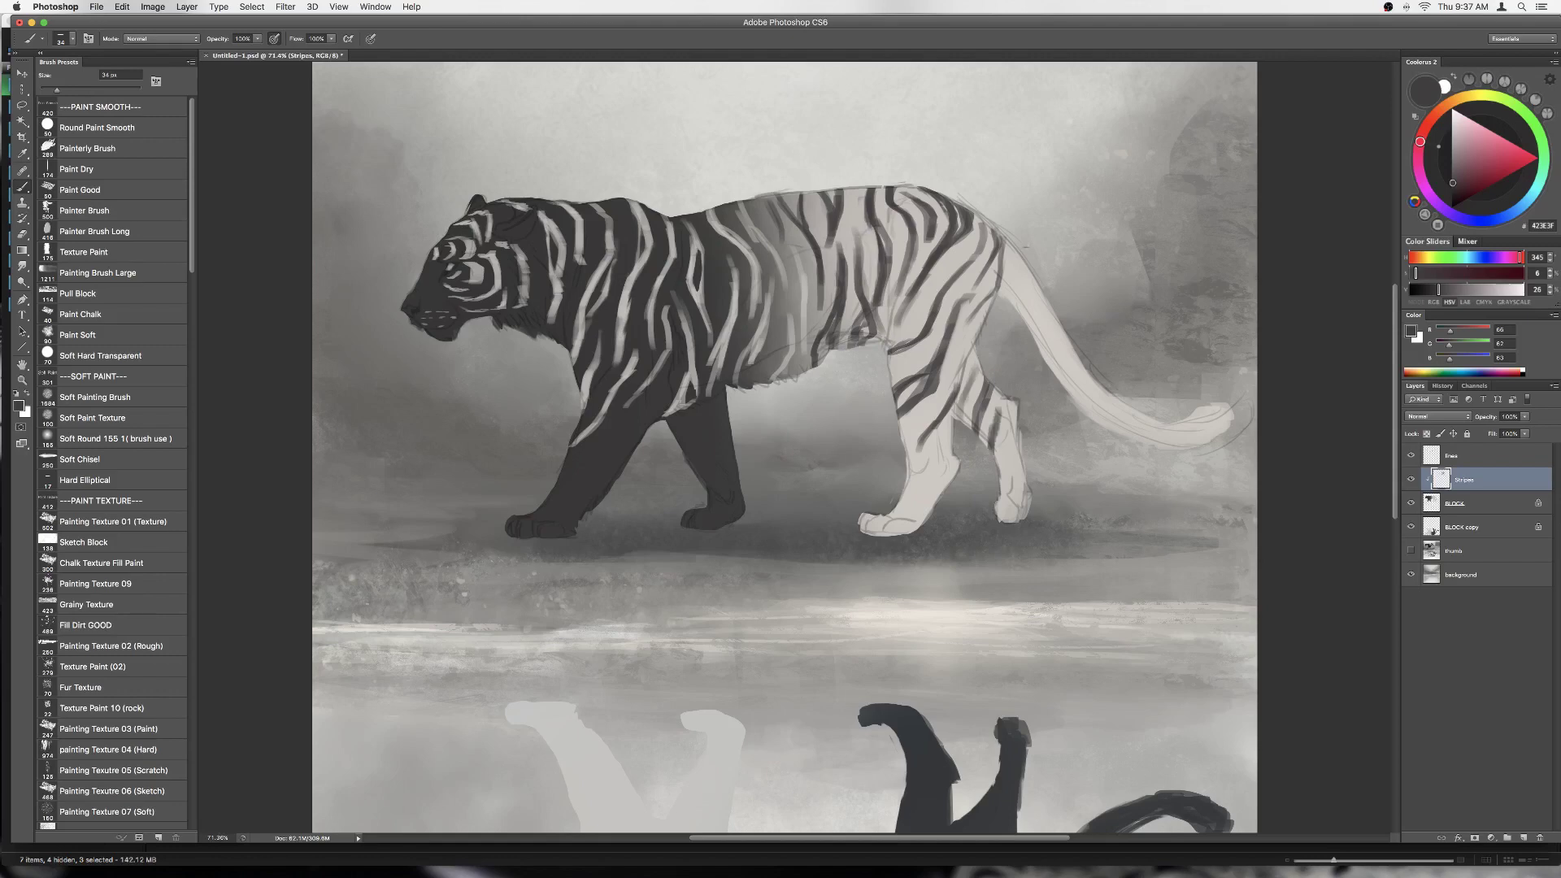
left_click_drag(1195, 407, 1228, 416)
key("super+0")
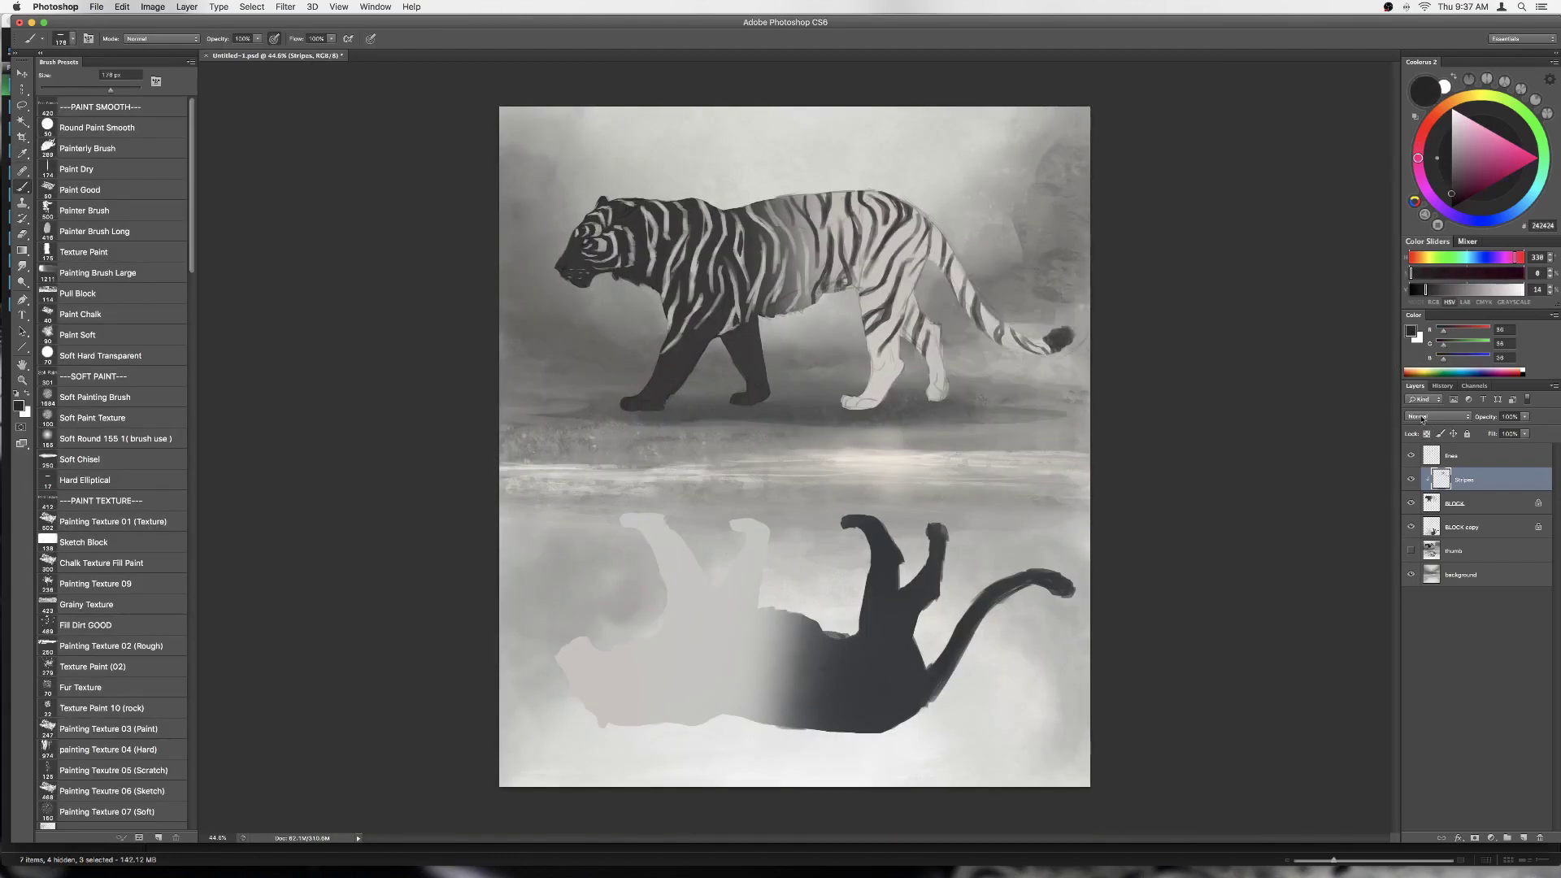
Step: Touch up the stripes with brush and eraser, then make the BLOCK layer active
key("b")
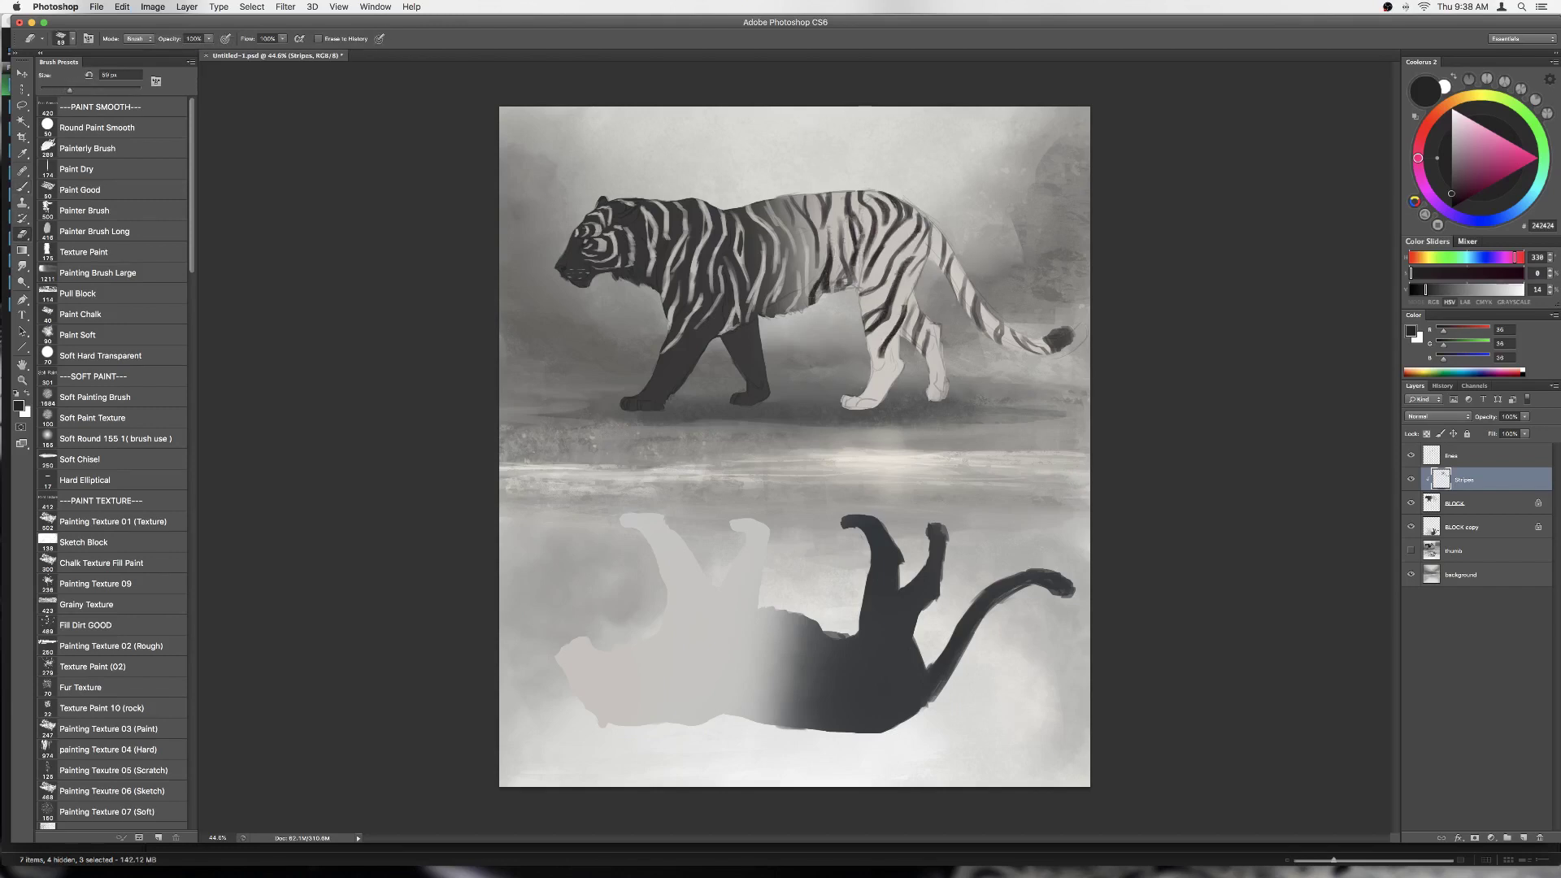
key("b")
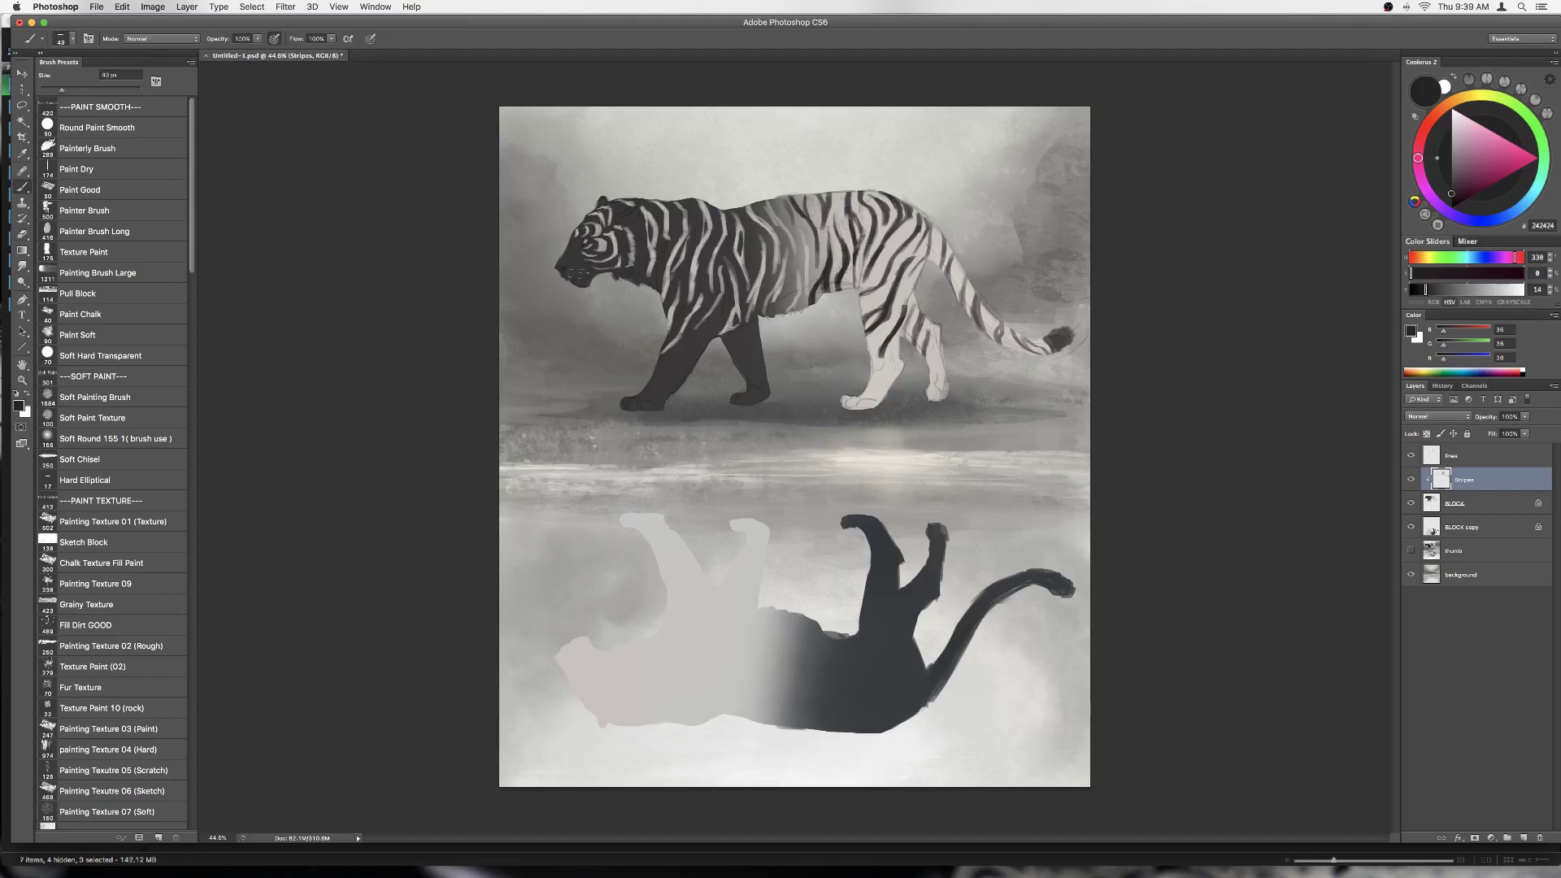
key("e")
scroll(909, 412, "down", 3)
scroll(908, 413, "up", 5)
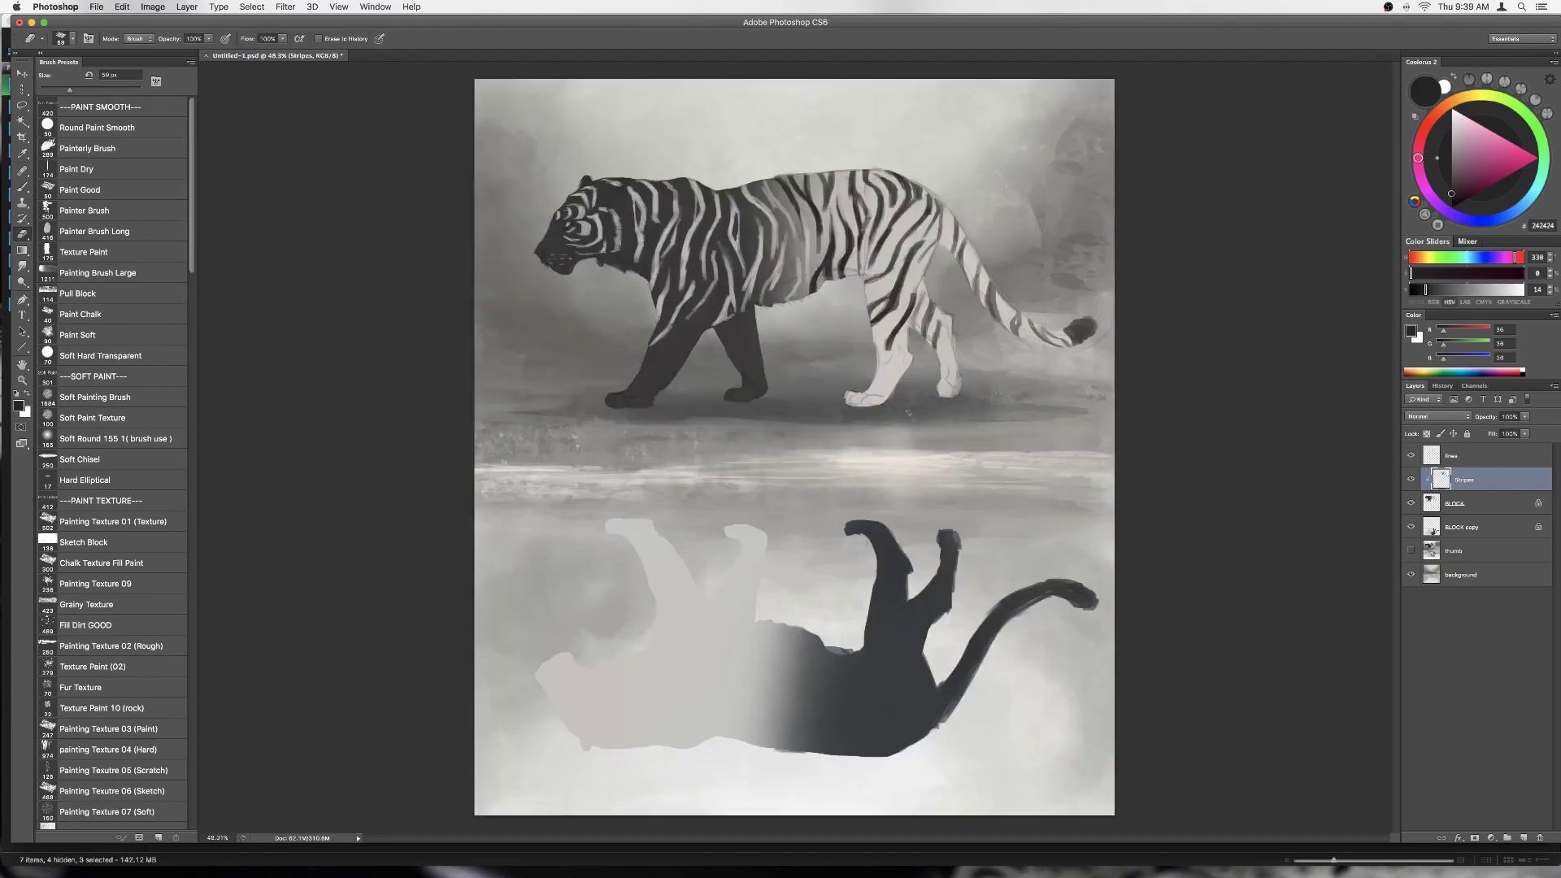
left_click(1453, 505)
scroll(795, 448, "down", 3)
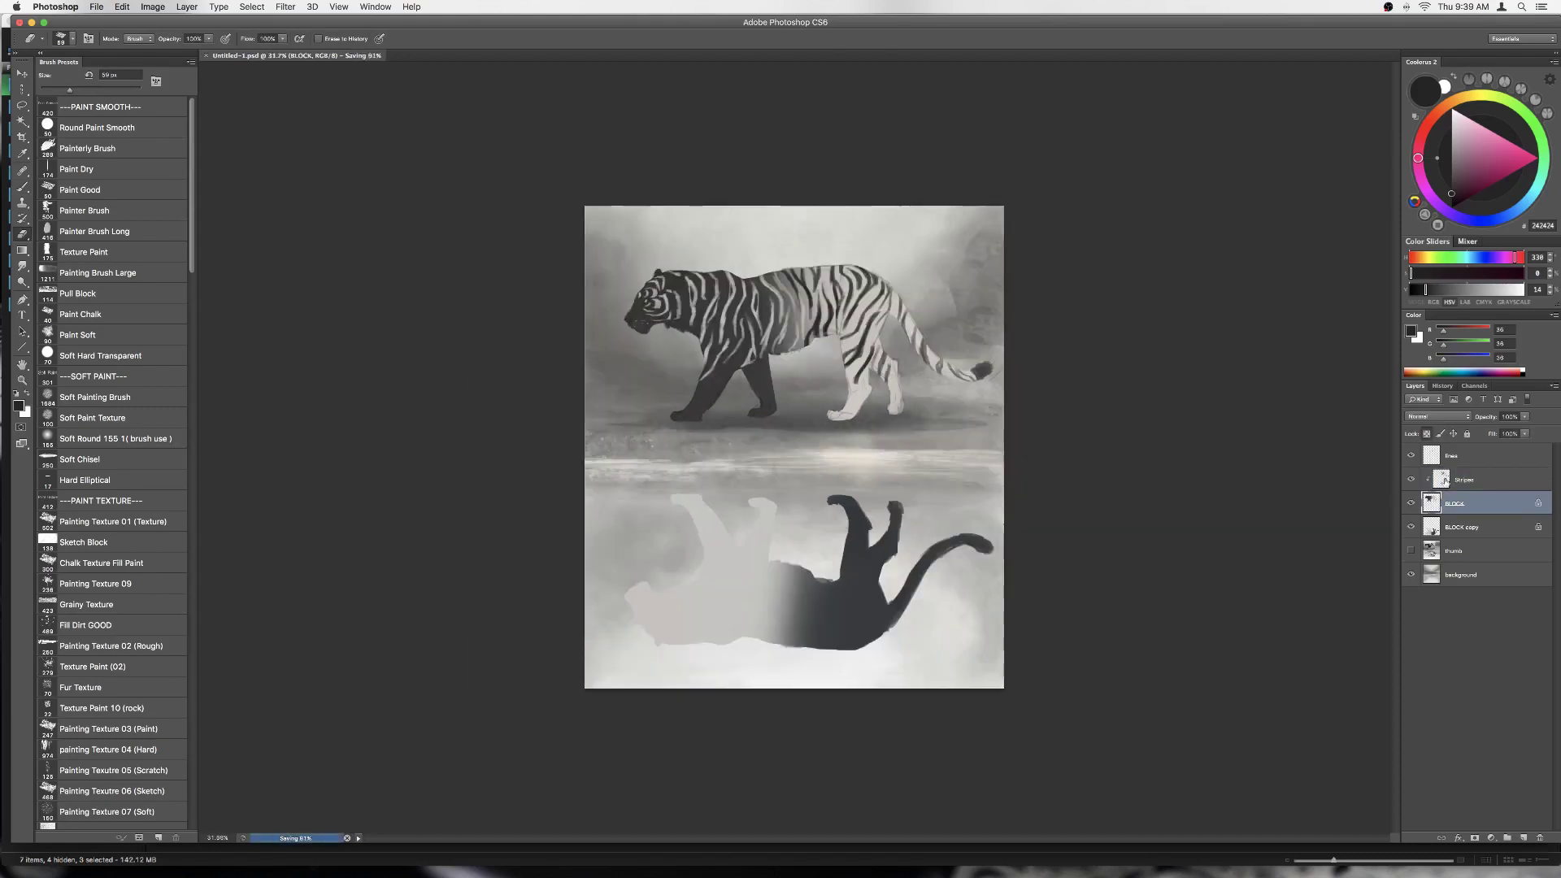
Step: Flip the Stripes copy vertically and move it down onto the reflected tiger
right_click(1455, 550)
key("Escape")
key("ctrl+t")
right_click(781, 314)
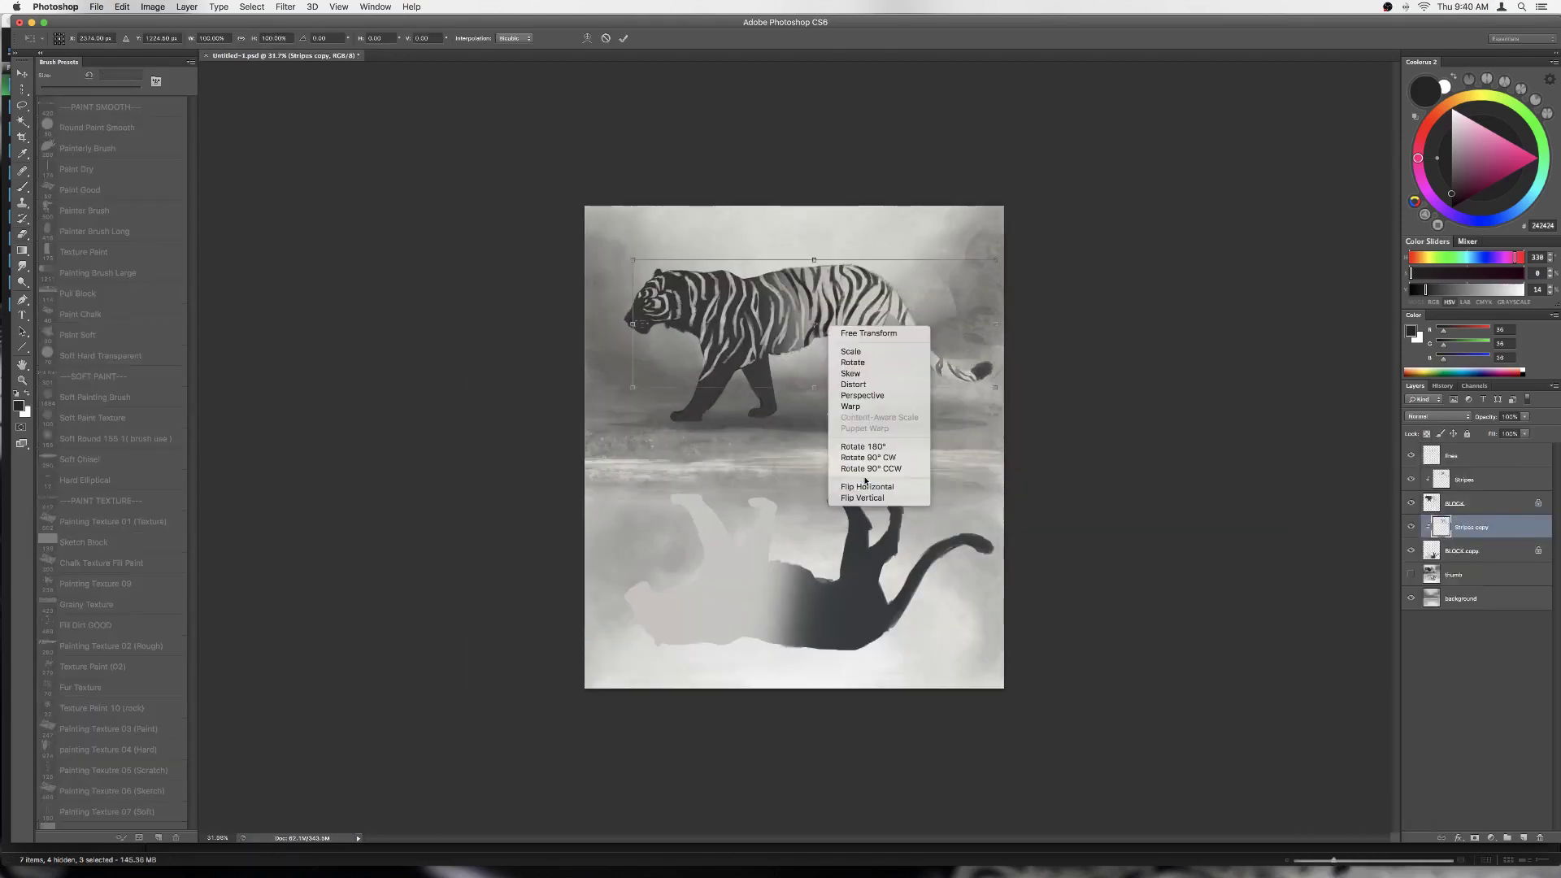
left_click(813, 510)
left_click_drag(784, 452, 803, 612)
right_click(803, 612)
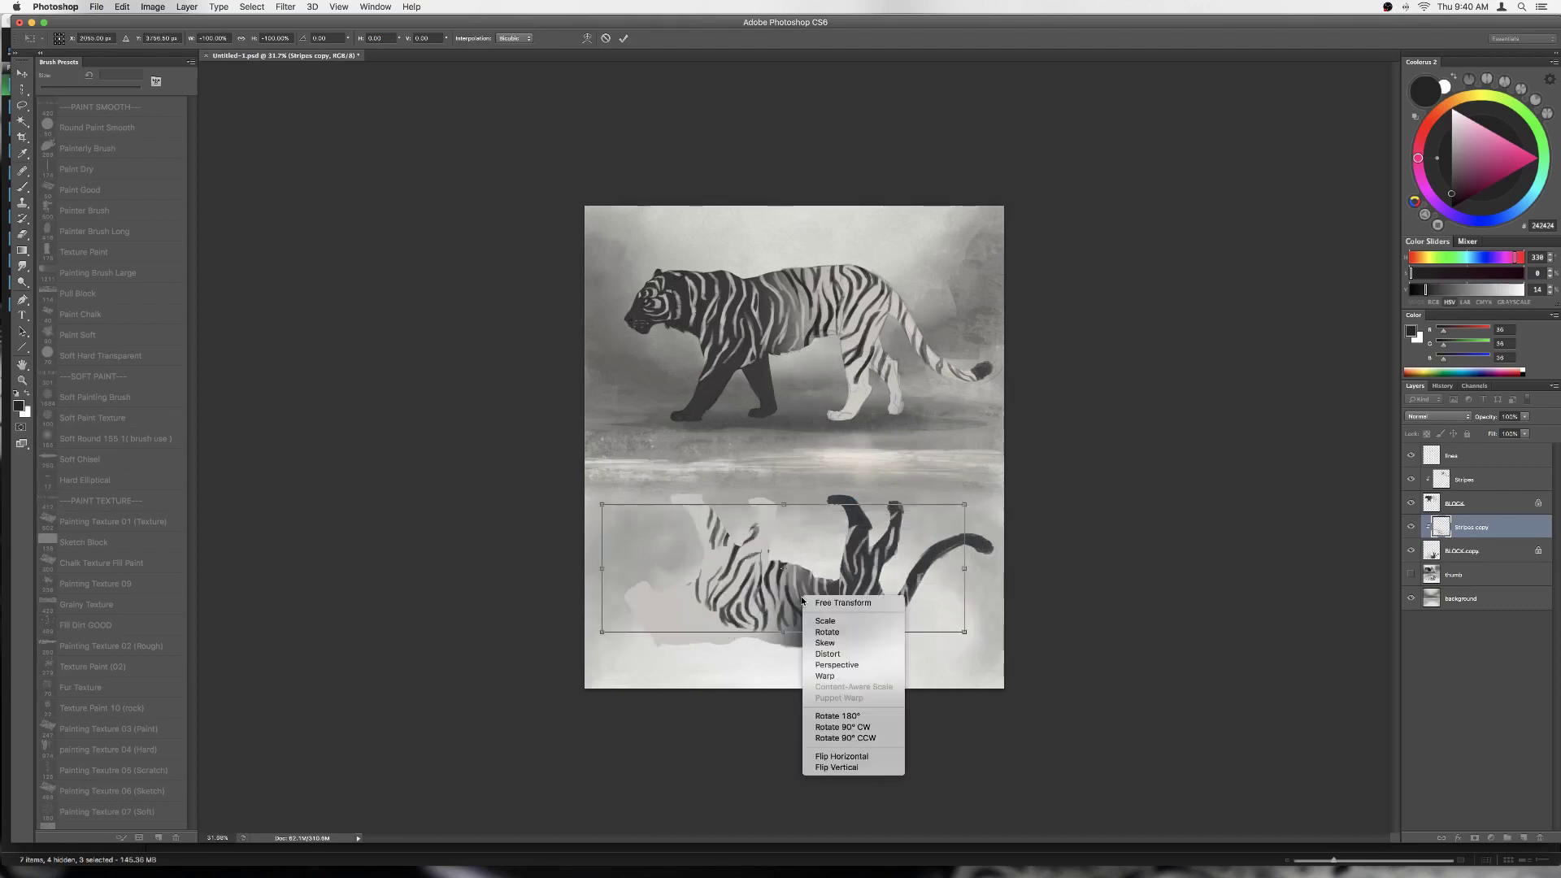
left_click(821, 752)
key("l")
left_click(879, 279)
Step: Nudge the flipped stripes into place over the reflected tiger
left_click(153, 6)
key("Escape")
key("v")
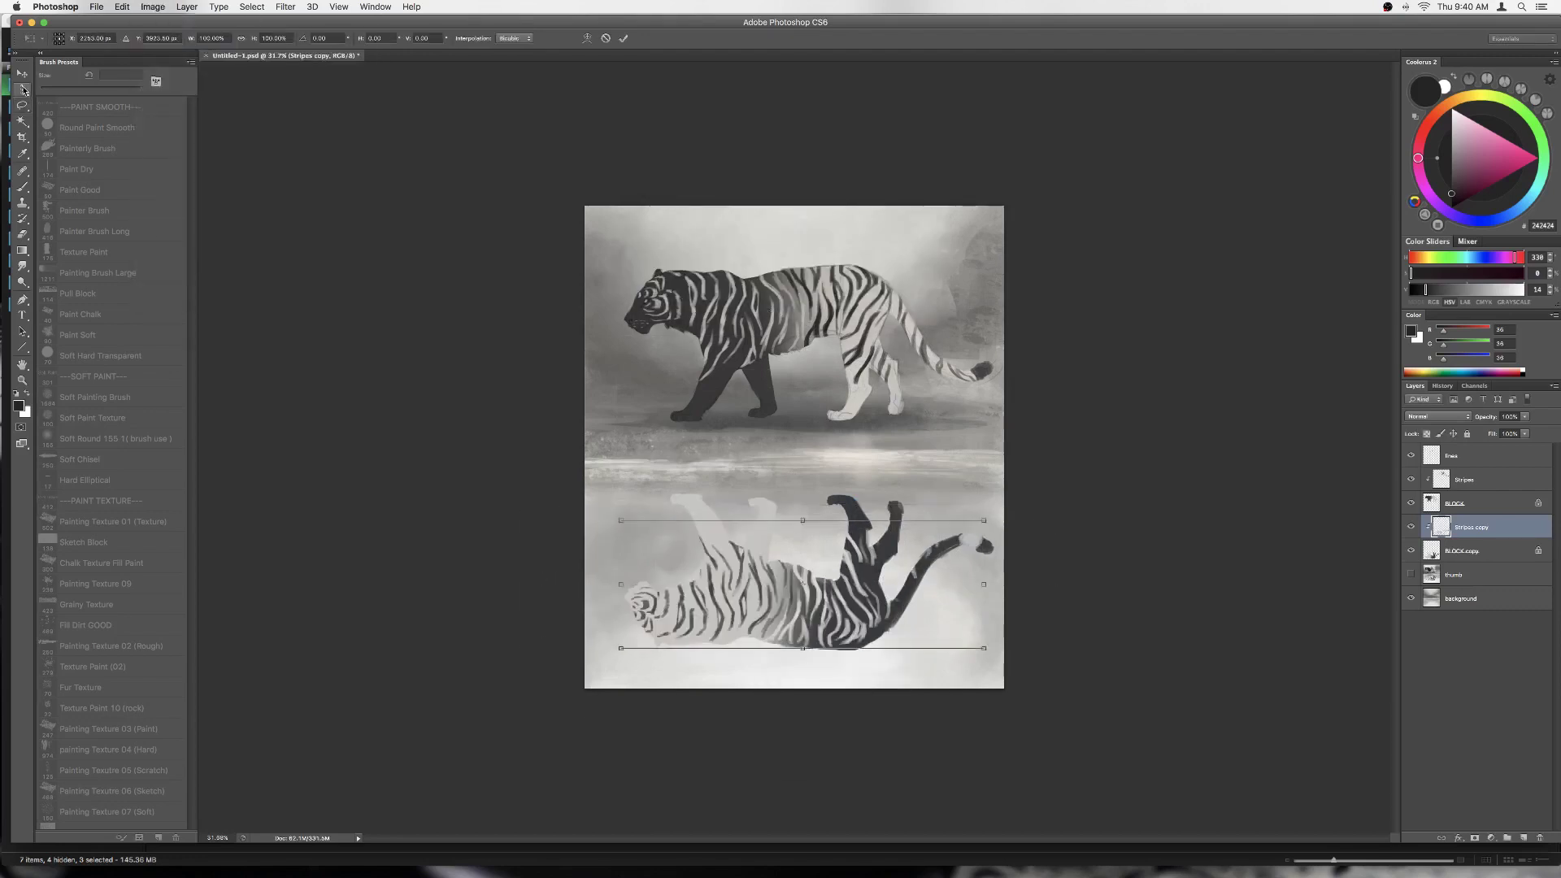
left_click_drag(866, 586, 898, 588)
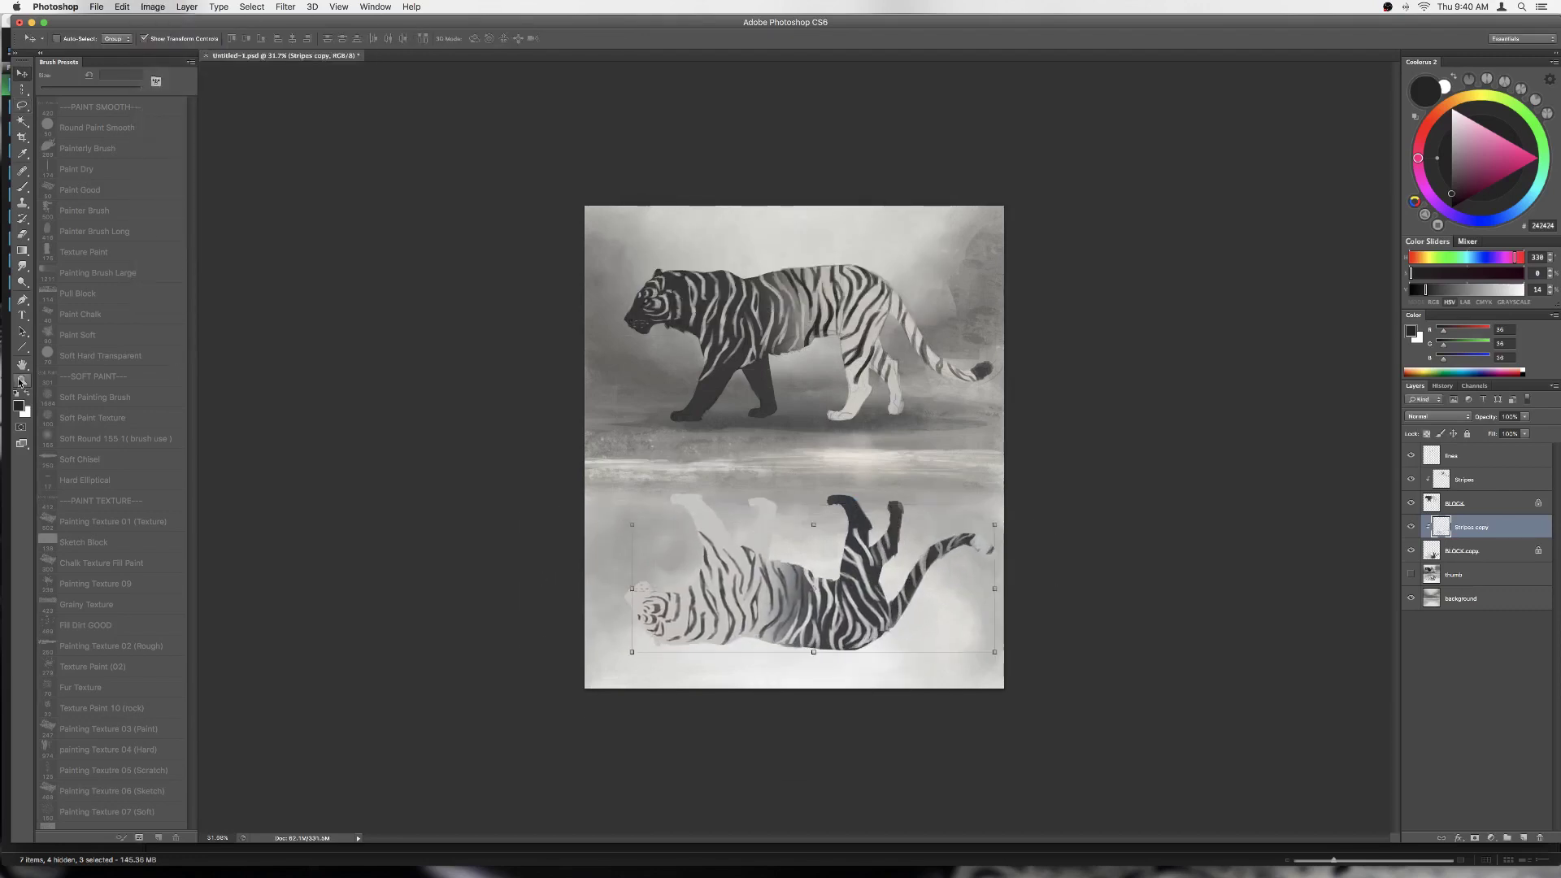
scroll(794, 447, "up", 2)
scroll(794, 447, "down", 3)
Step: Apply Color Balance to the reflected body layer, BLOCK copy
key("alt+[")
key("ctrl+b")
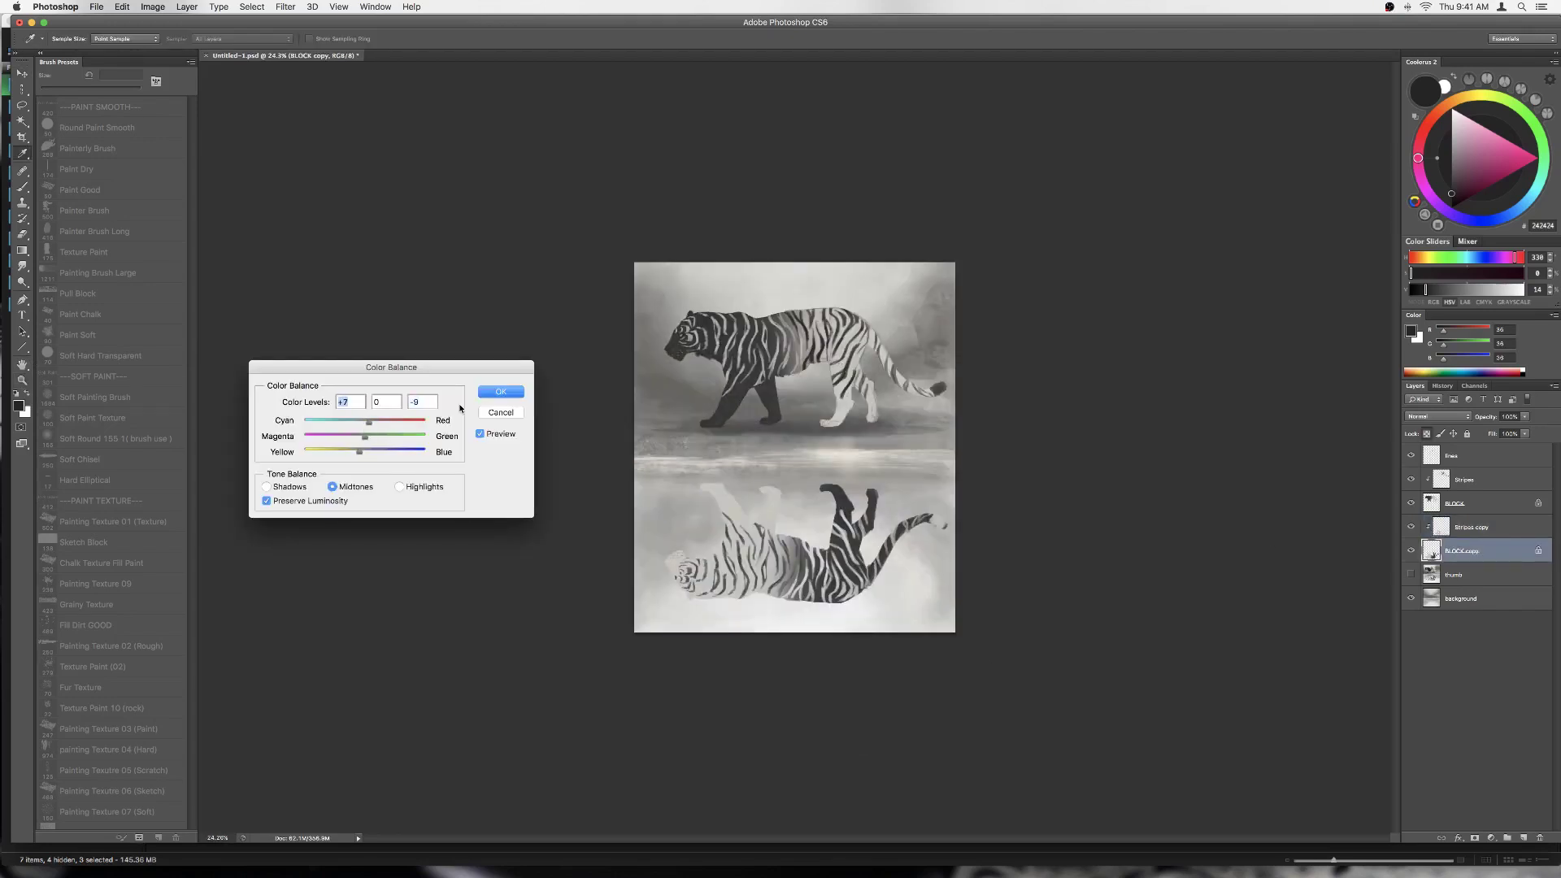
key("Return")
scroll(857, 505, "down", 1)
key("alt+]")
key("b")
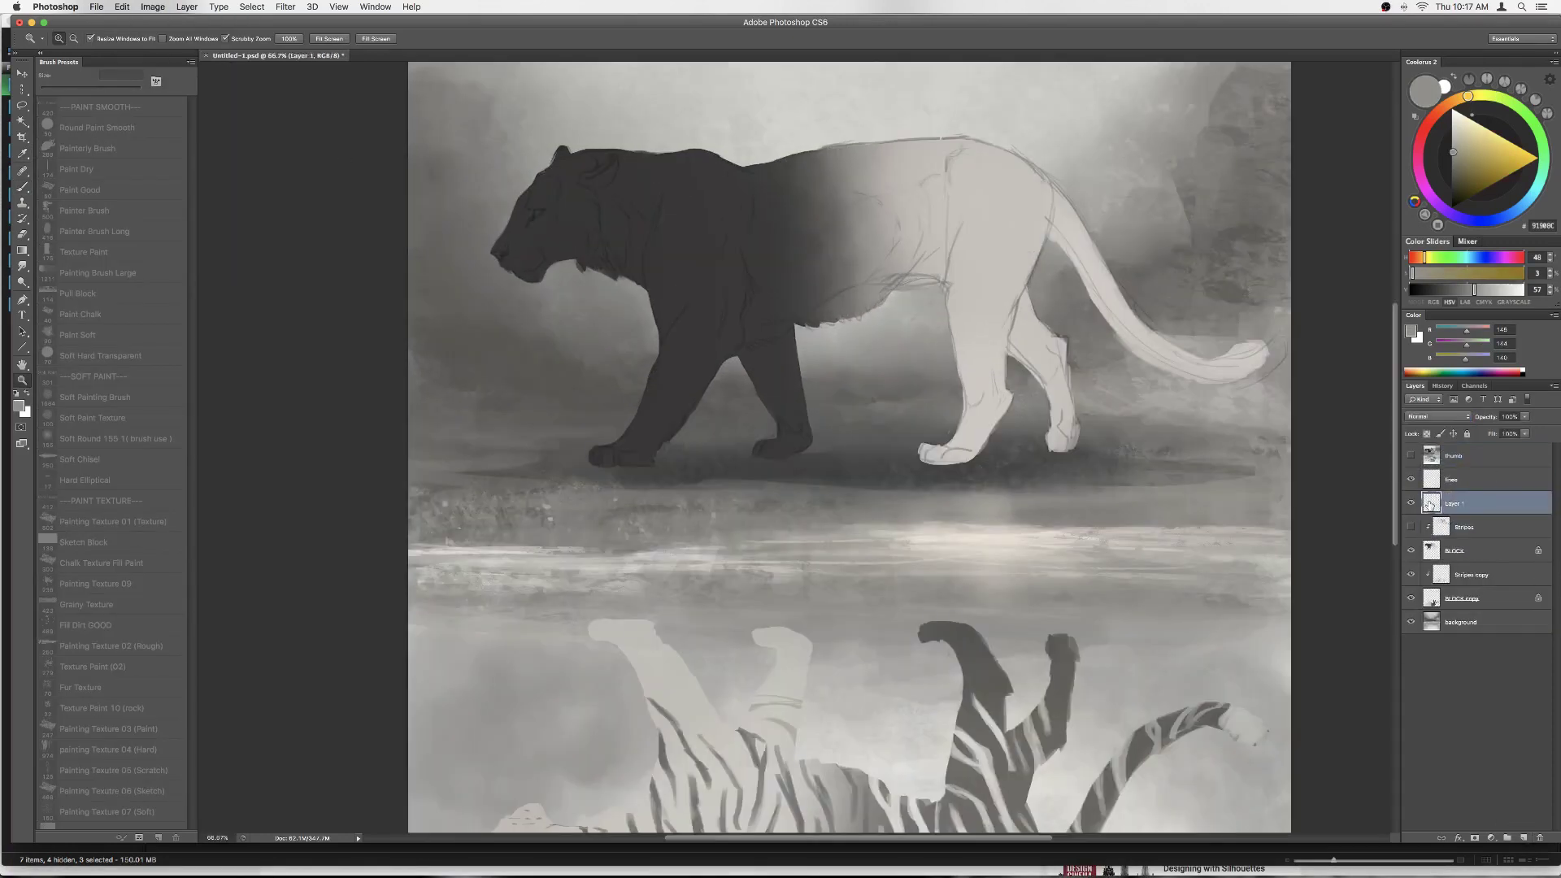
Step: Clip Layer 1 under Stripes and sample dark grey from the tiger's head with an 81 px brush
left_click_drag(1430, 505, 1431, 532)
key("b")
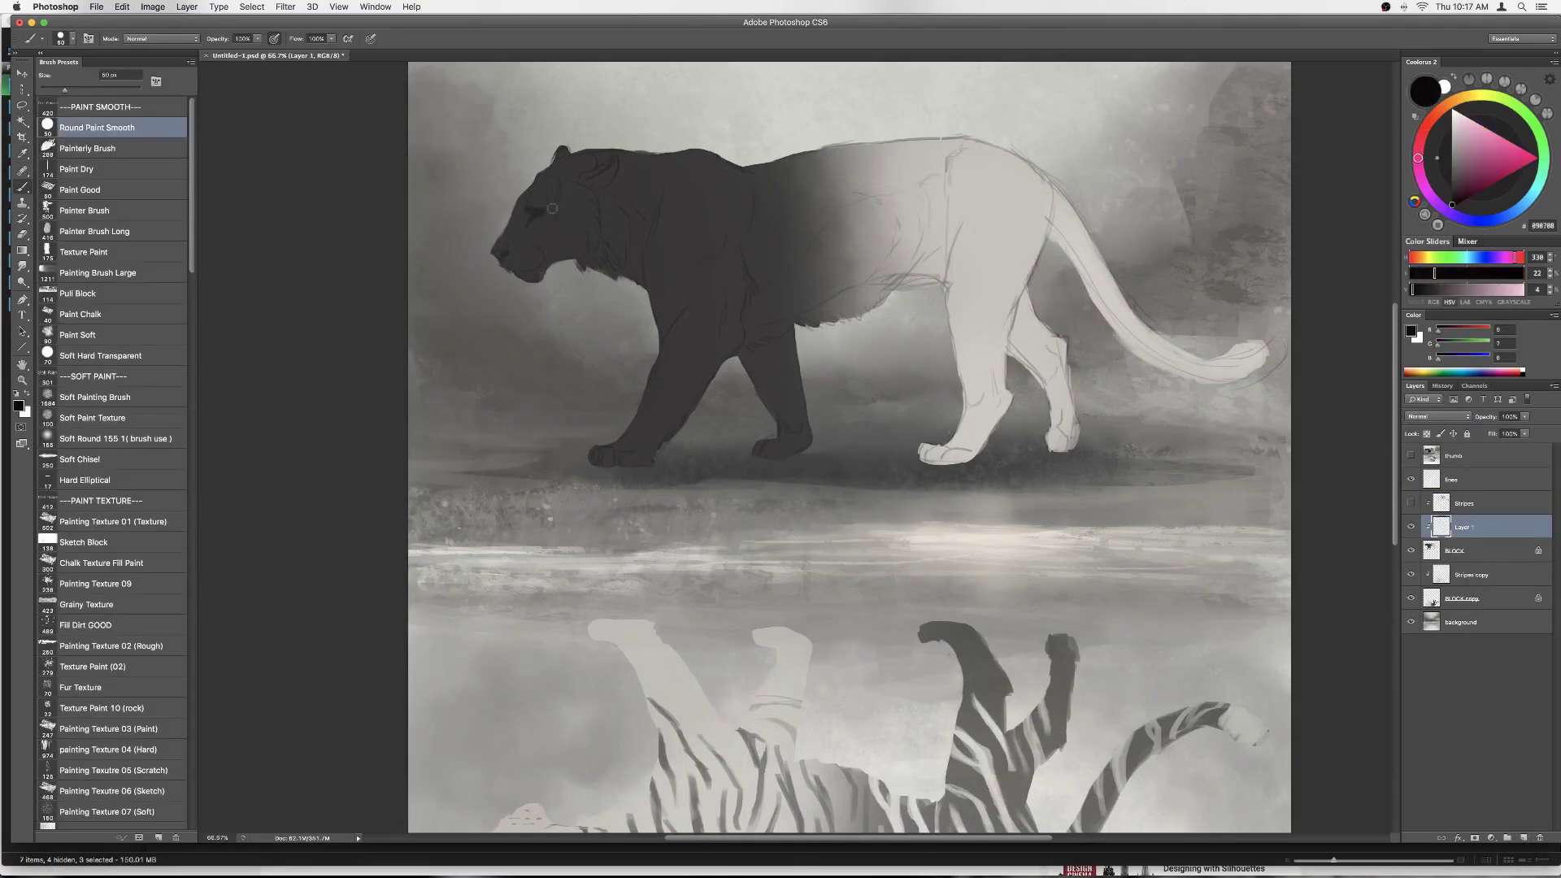
left_click(553, 196, "alt")
right_click(548, 259)
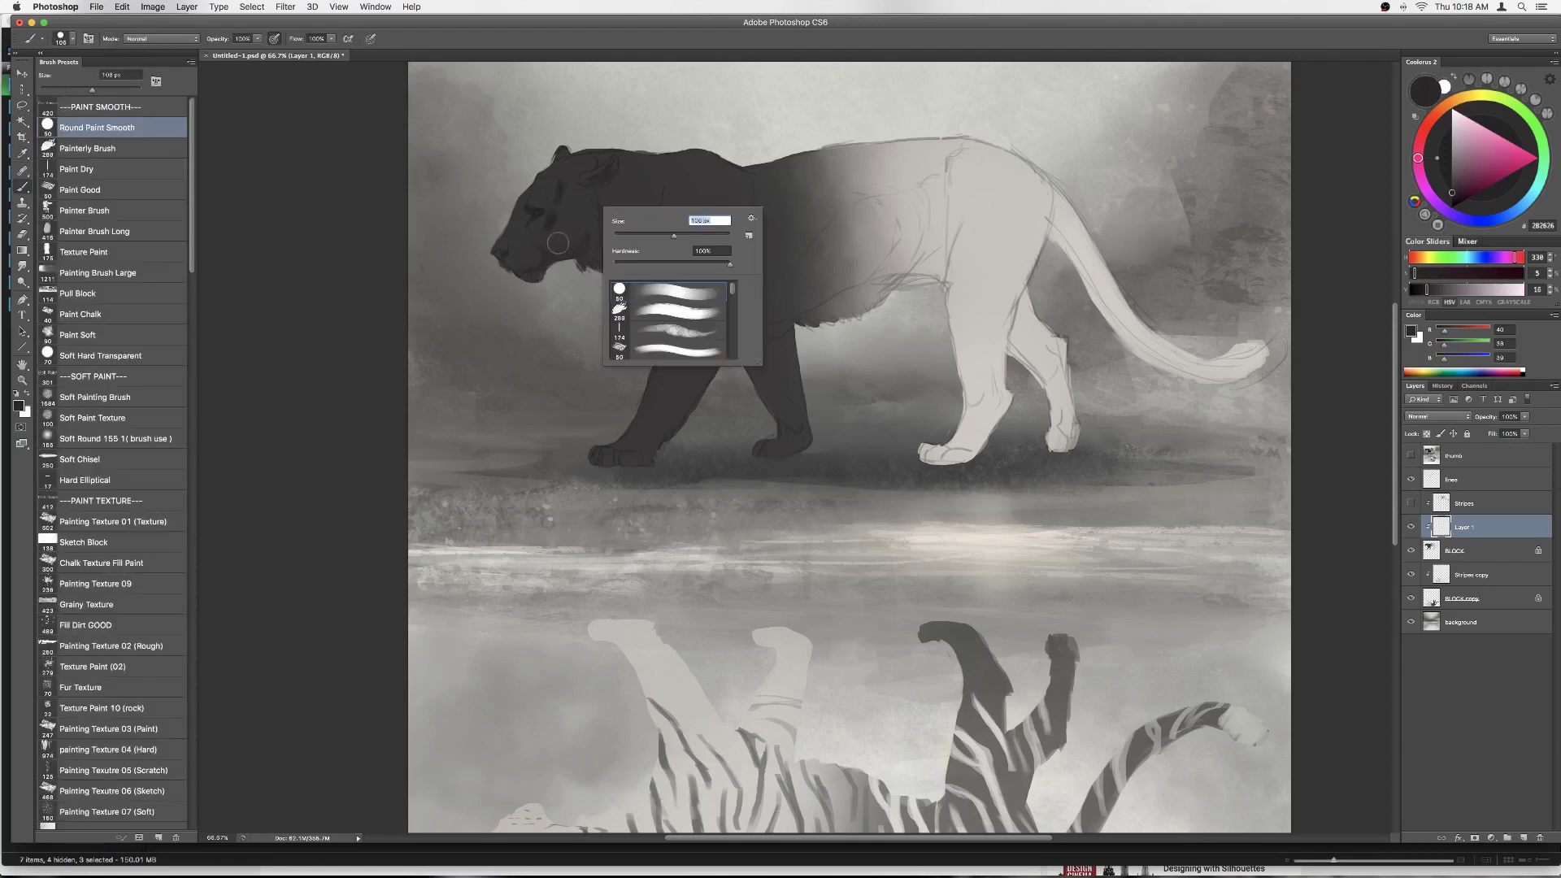
left_click_drag(627, 225, 642, 228)
key("Return")
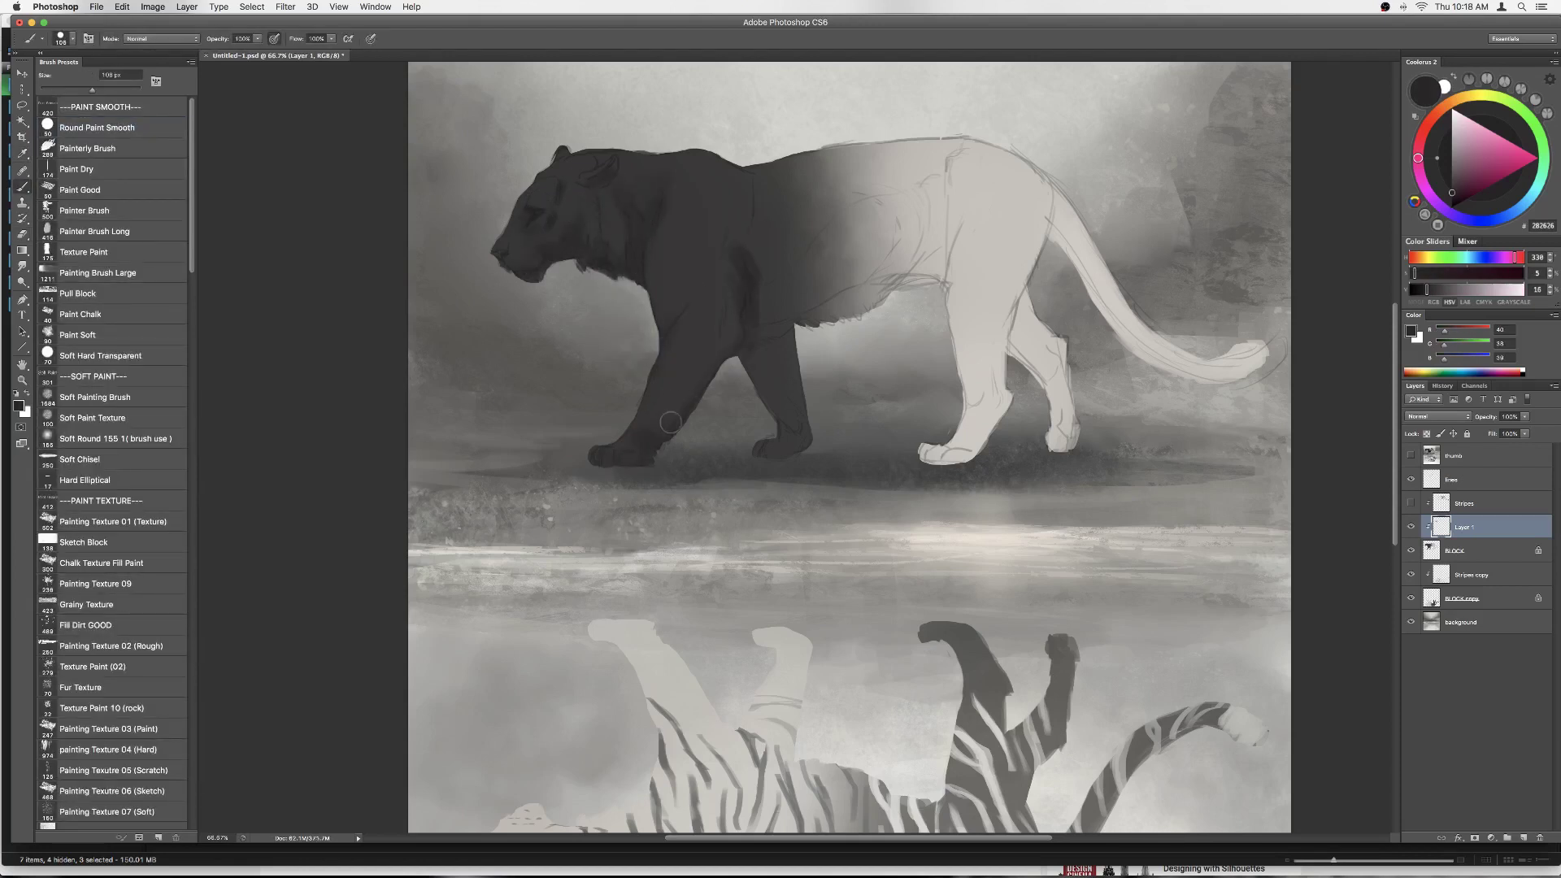
left_click_drag(670, 422, 650, 428)
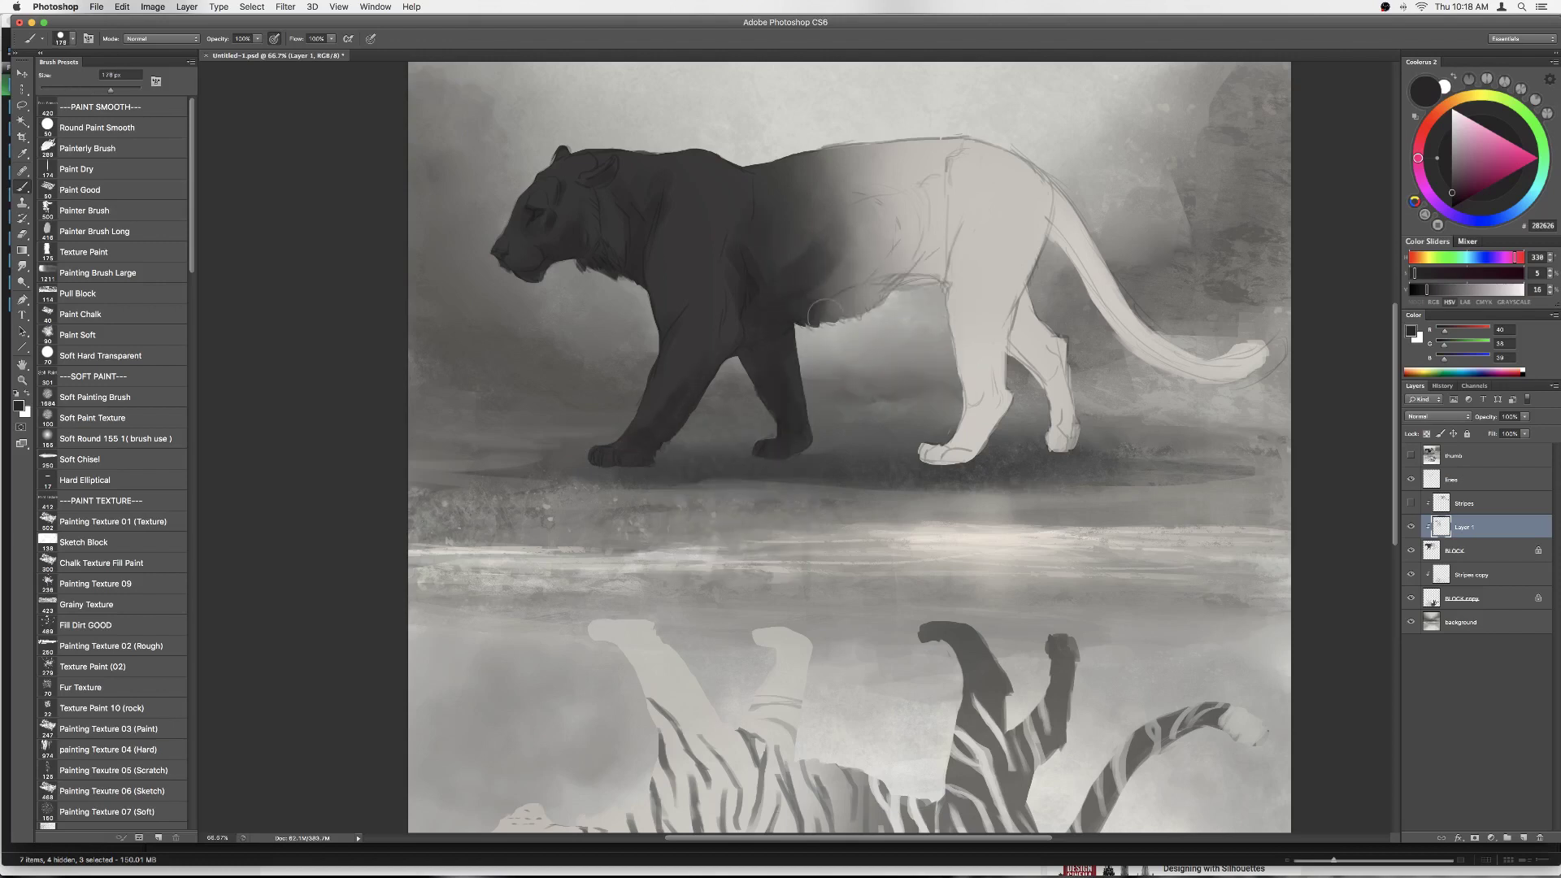
Step: Set Layer 1 to Multiply at 65% and paint darker shading on the shoulder
key("shift+alt+m")
key("r")
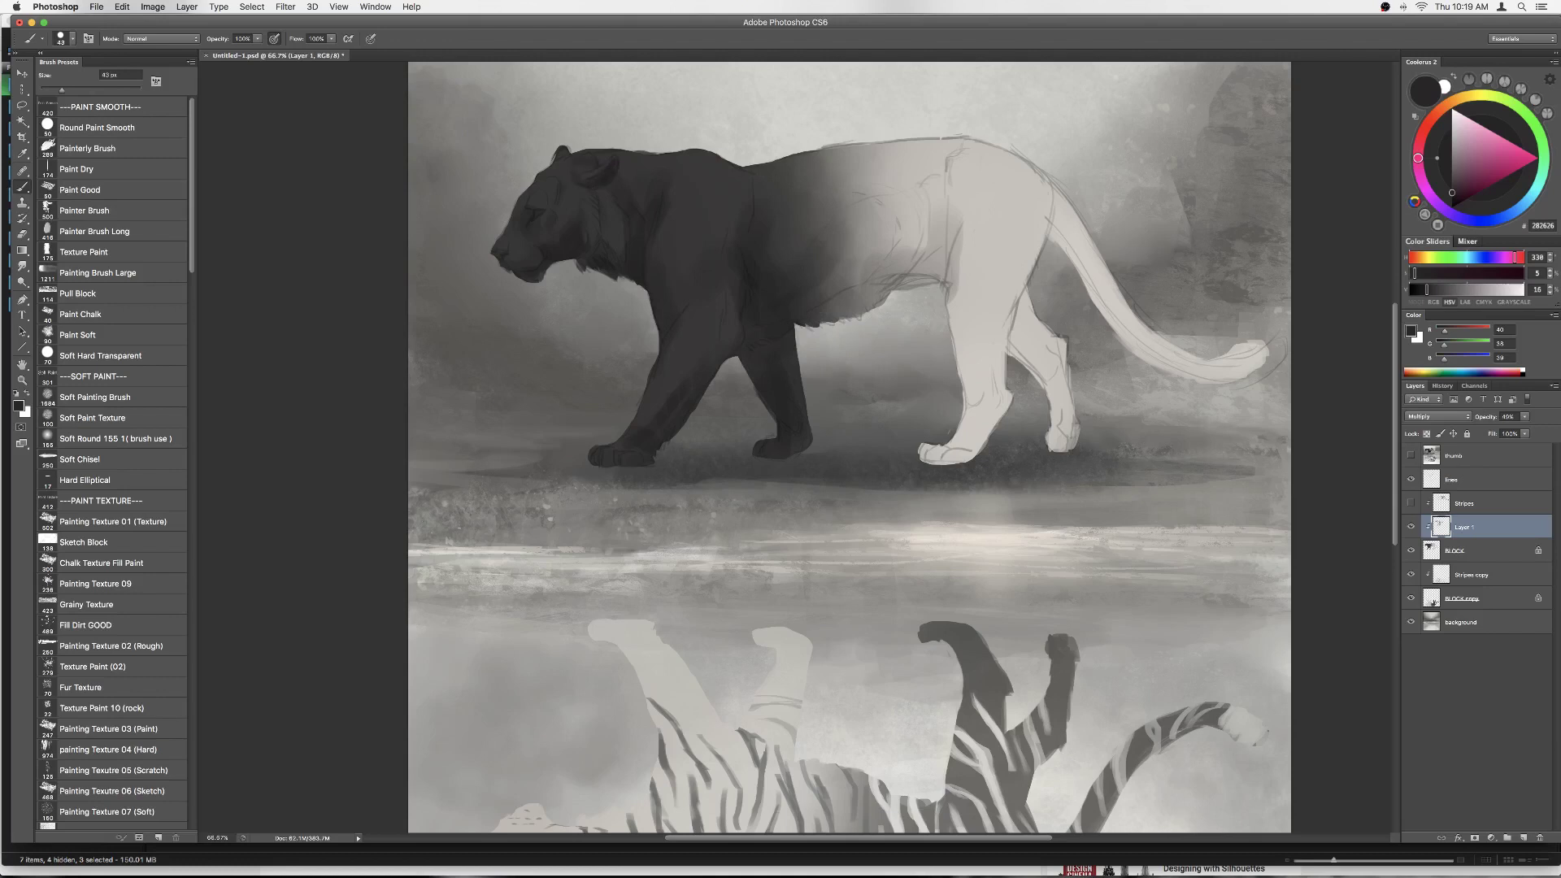
left_click_drag(576, 186, 567, 233)
left_click_drag(935, 188, 895, 252)
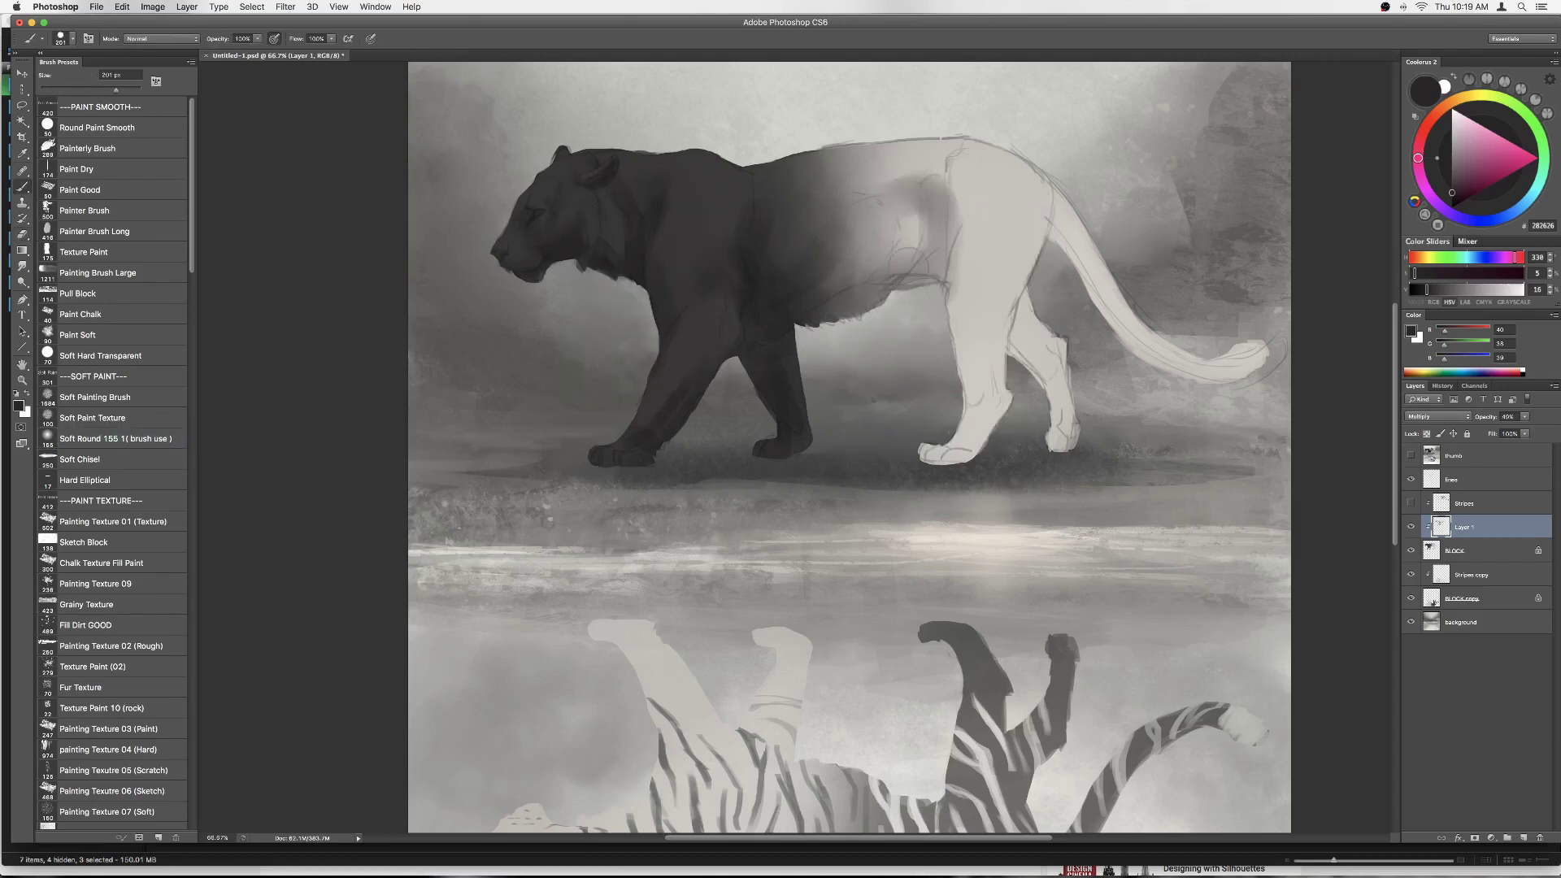
Step: Add soft dark shading to the chest and foreleg with a 188 px brush
key("e")
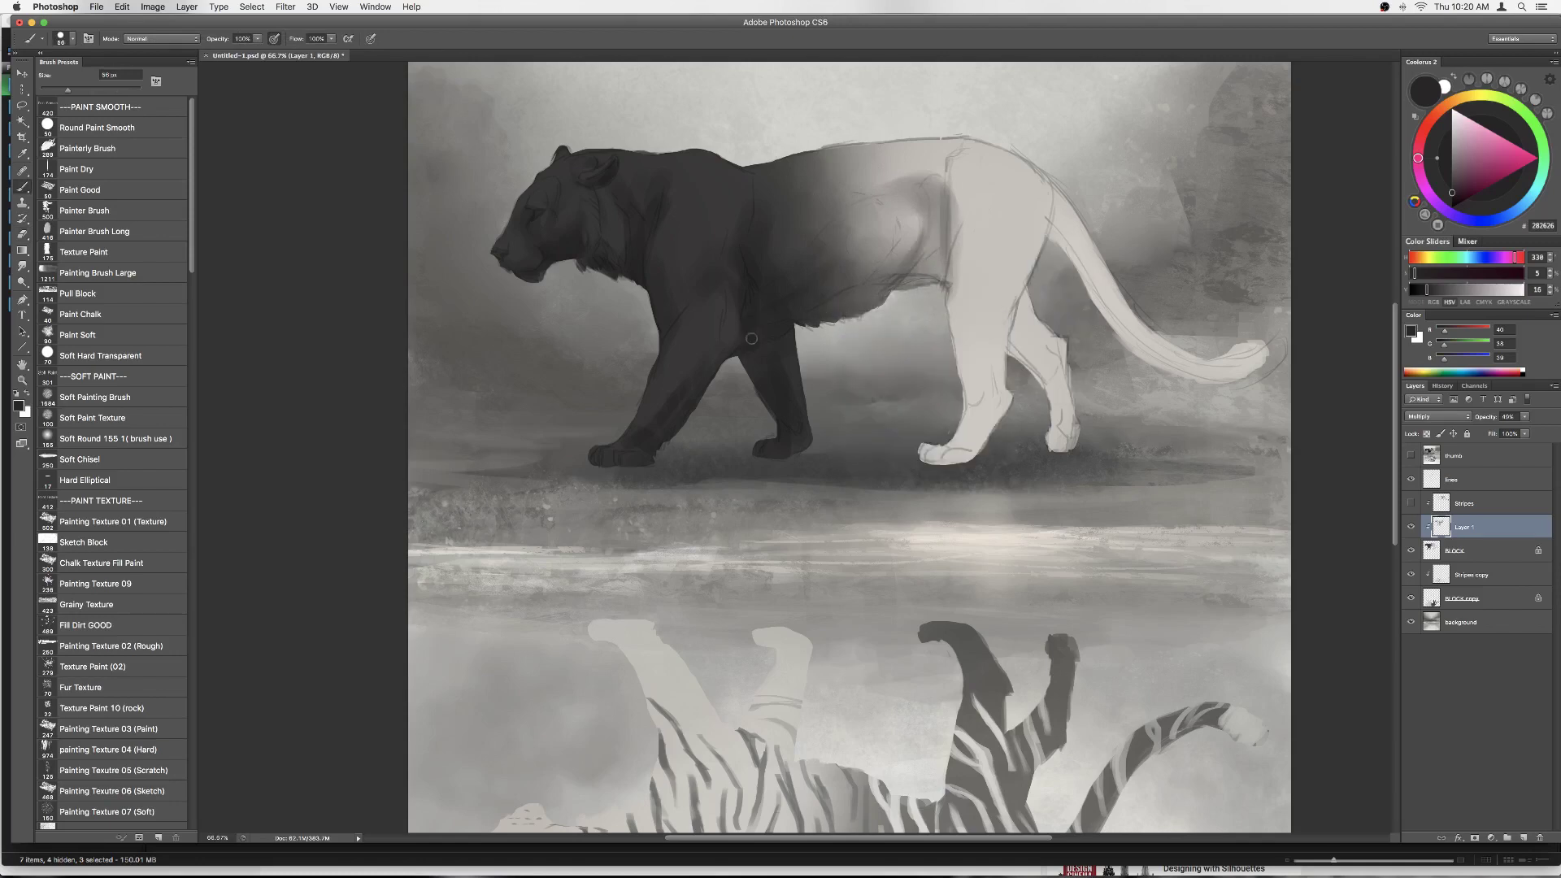
right_click(943, 257)
mouse_move(959, 268)
left_mouse_down()
mouse_move(1024, 268)
mouse_move(1038, 407)
left_mouse_up()
left_click(784, 338, "alt")
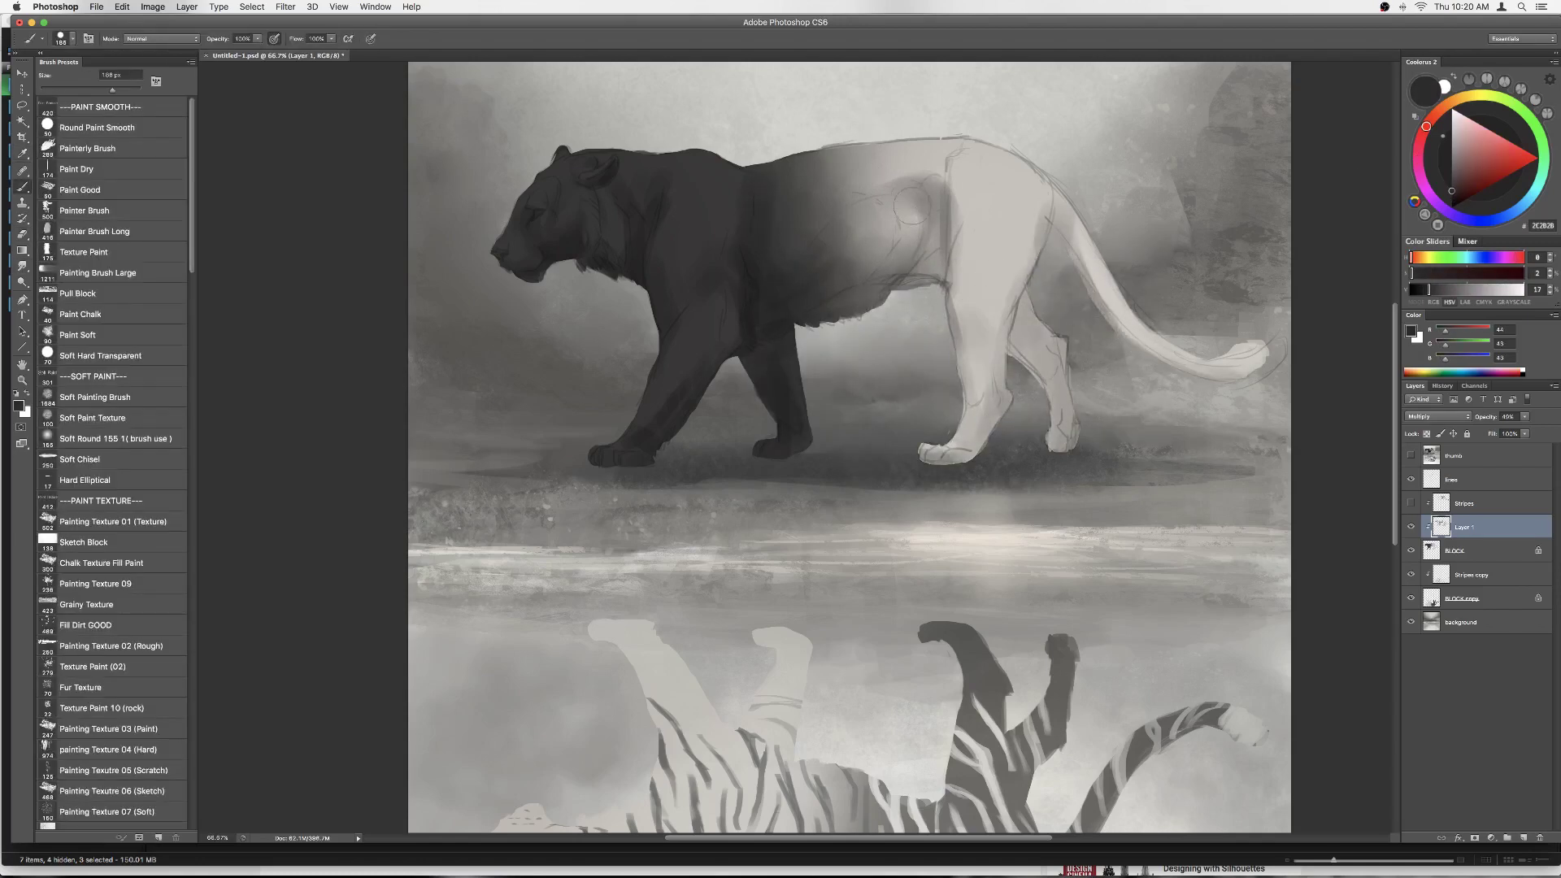
left_click_drag(896, 355, 826, 356)
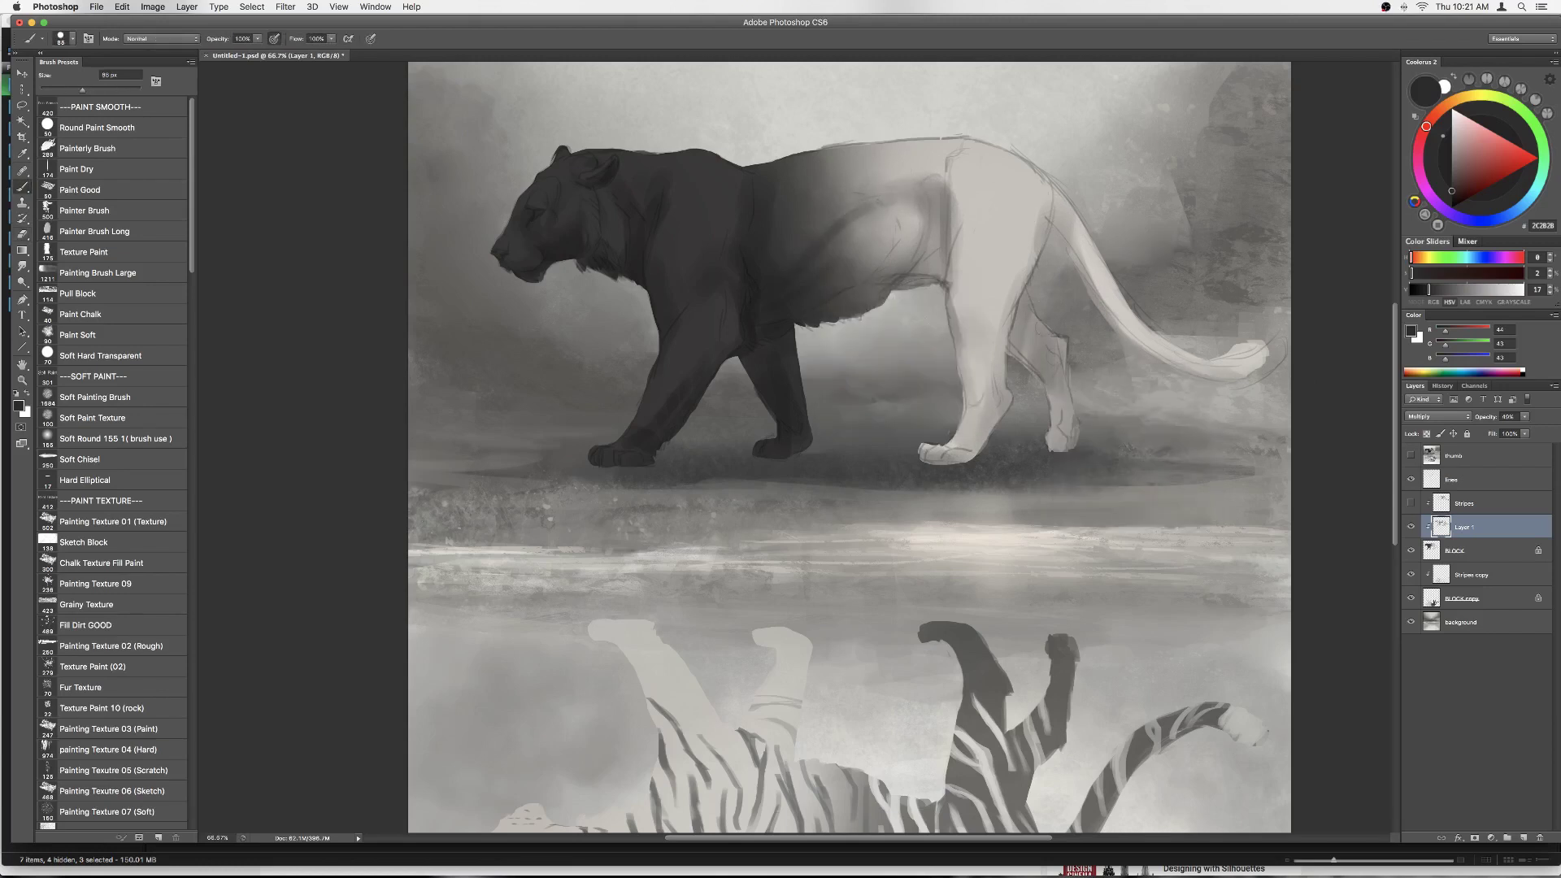
Step: Adjust the eraser size and sample mid grey 4F4E4E from the canvas
key("e")
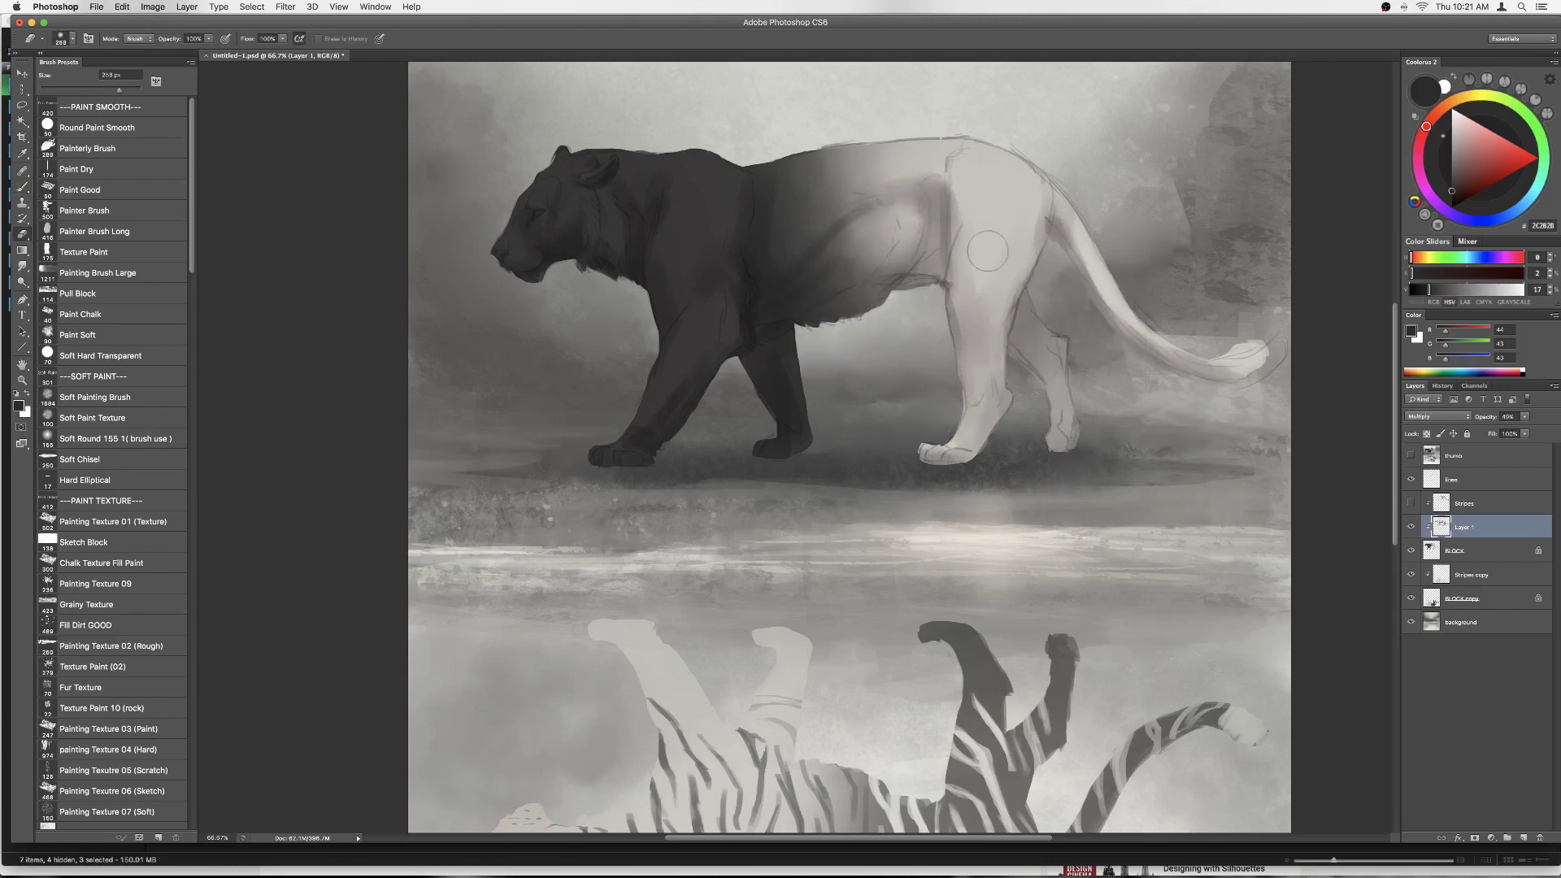
right_click(956, 273)
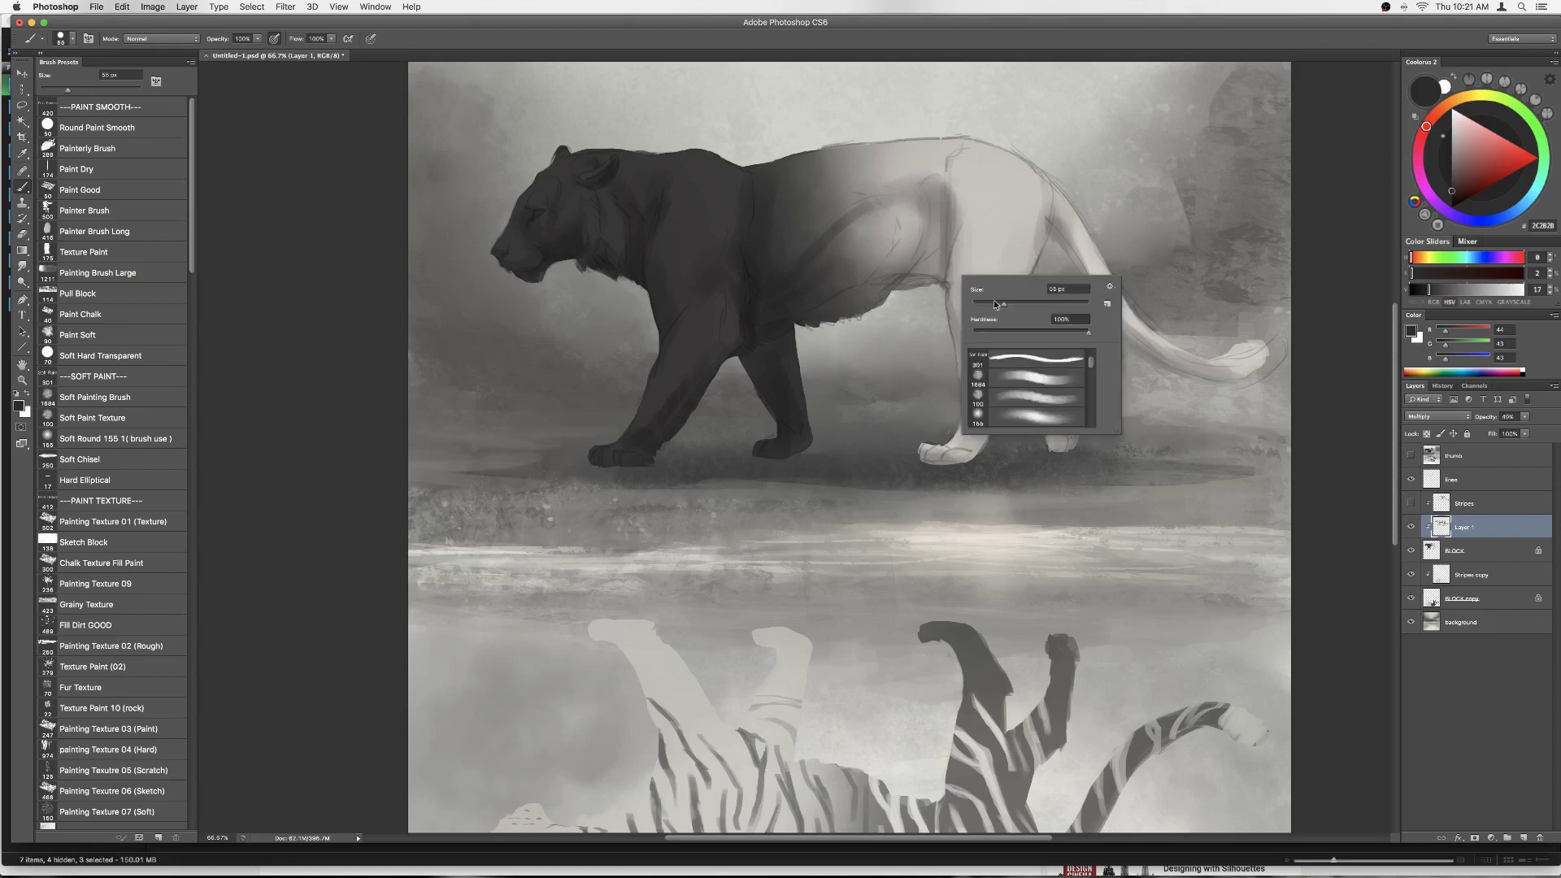
key("Escape")
key("e")
right_click(1045, 259)
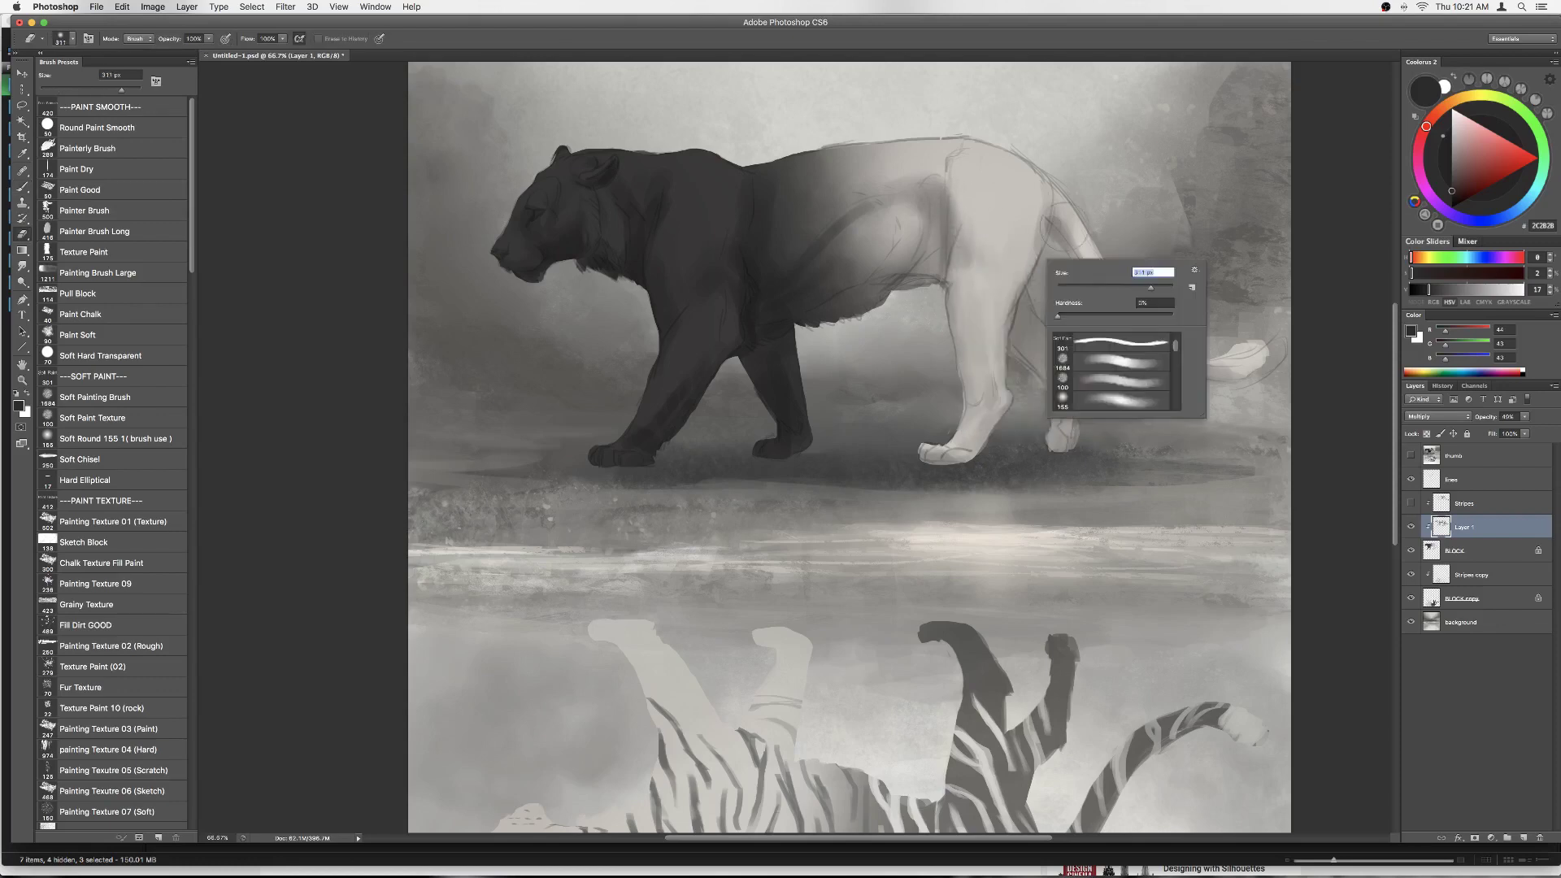
key("Escape")
right_click(820, 349)
key("i")
left_click(819, 406)
Step: Add Layer 2 above Layer 1 and paint a dark stroke around the tiger's eye
key("b")
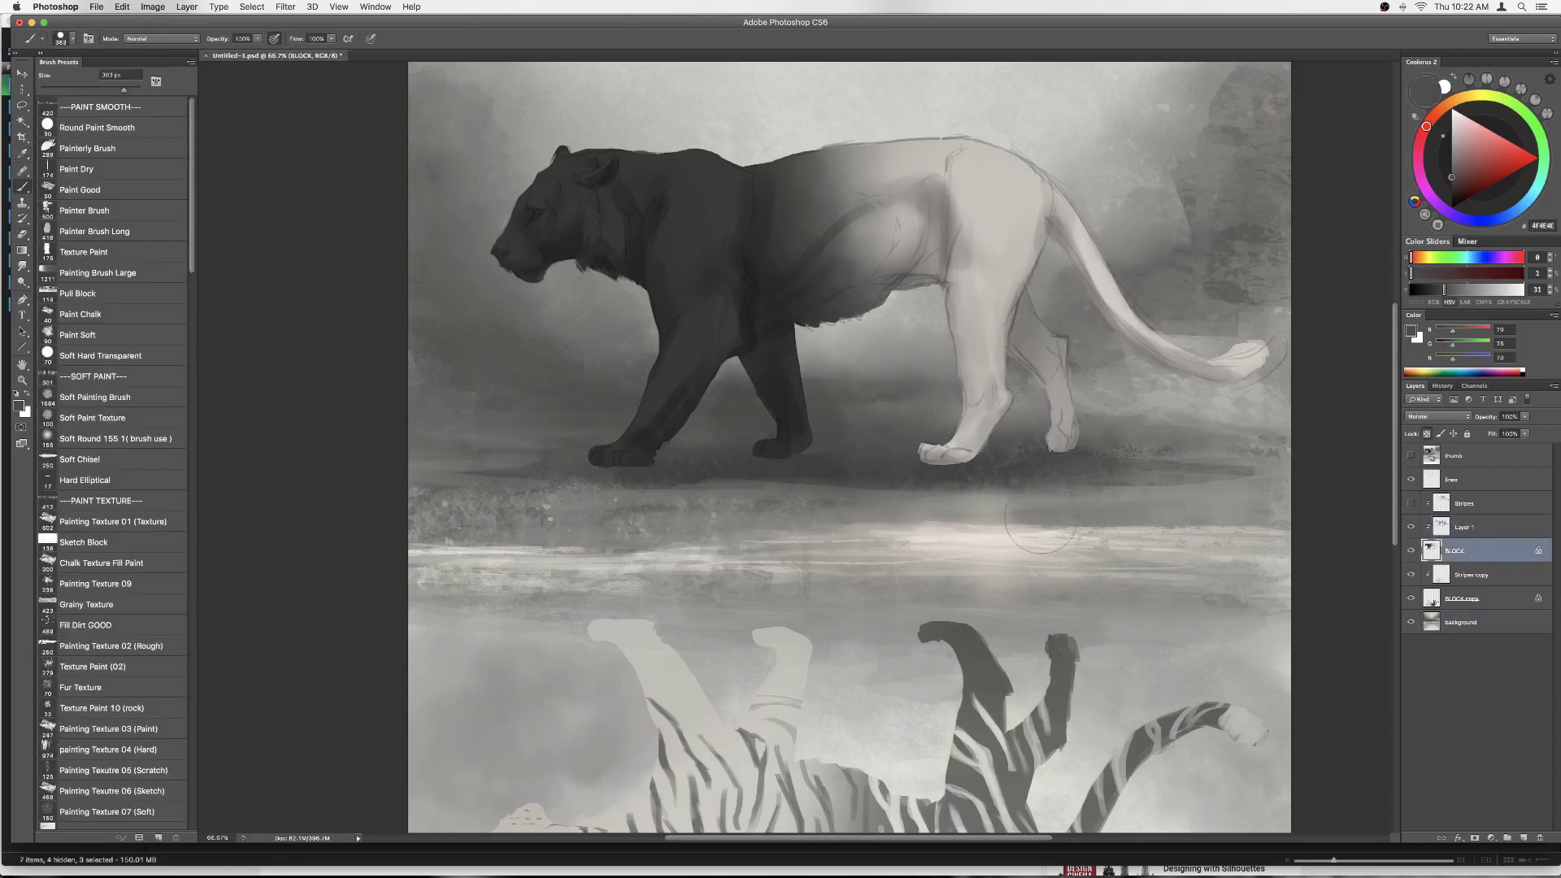
left_click(1521, 527)
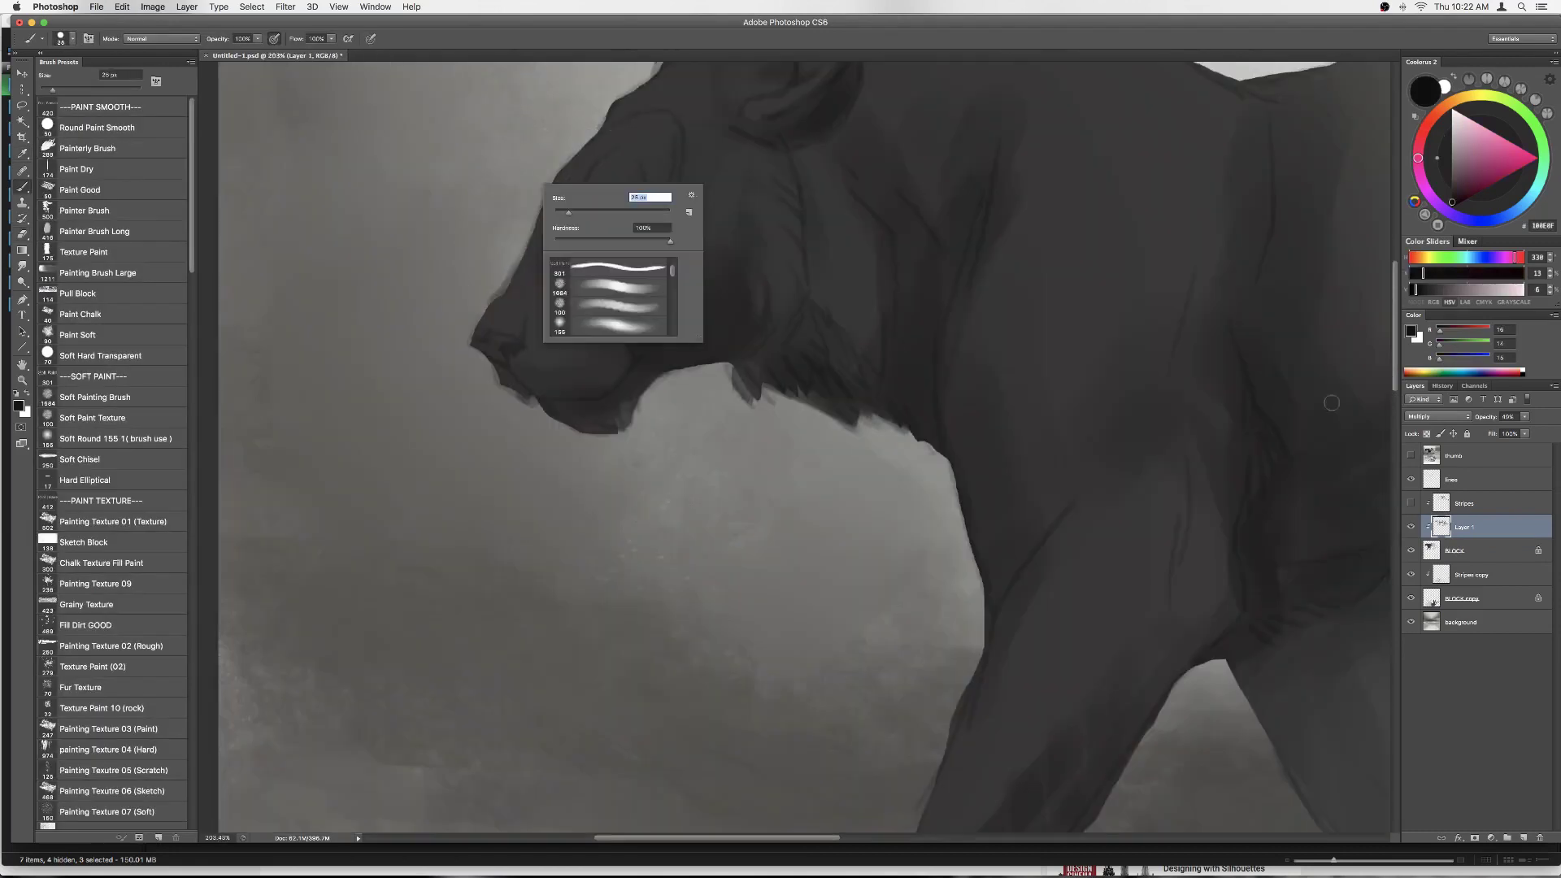
key("ctrl+shift+alt+n")
right_click(622, 212)
mouse_move(606, 212)
left_mouse_down()
mouse_move(598, 231)
mouse_move(679, 218)
left_mouse_up()
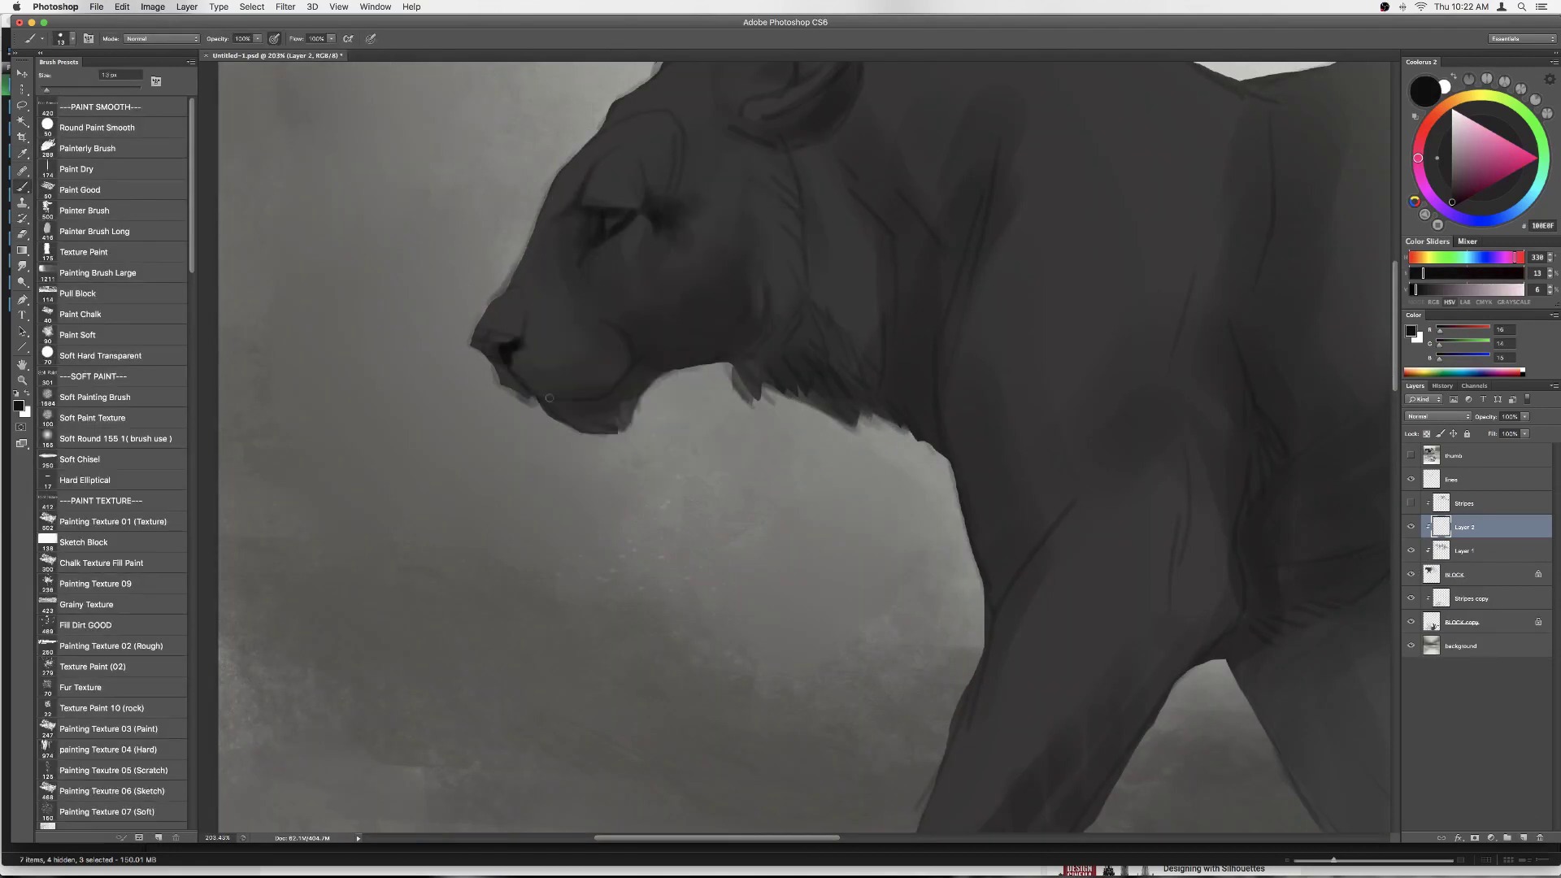
Step: Refine the ear, muzzle and jaw details, alternating between small brush and eraser
key("e")
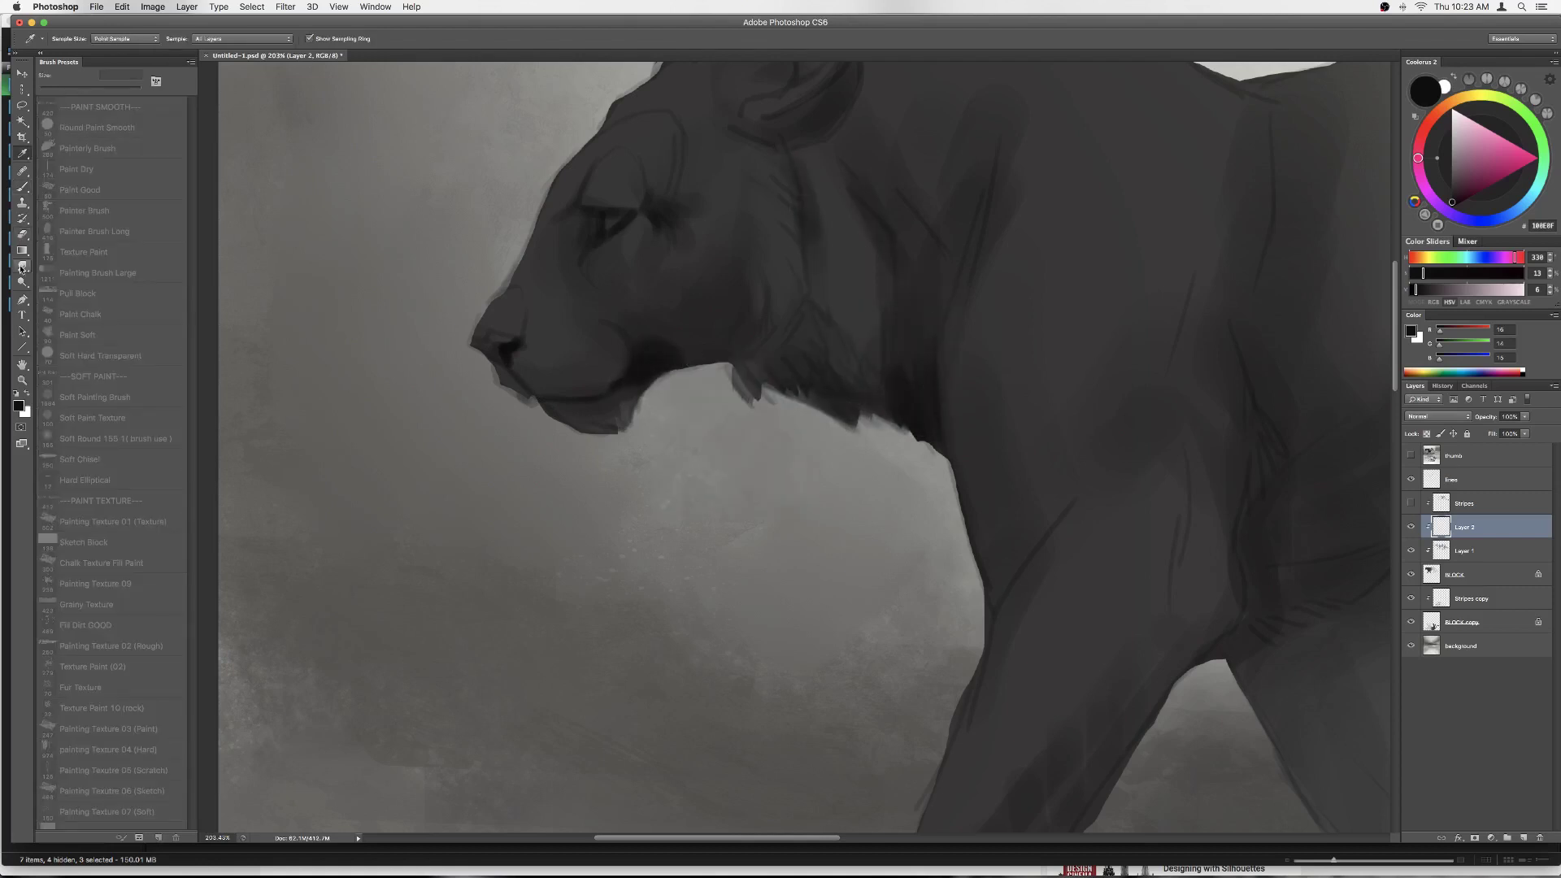
right_click(953, 313)
scroll(791, 321, "up", 3)
key("b")
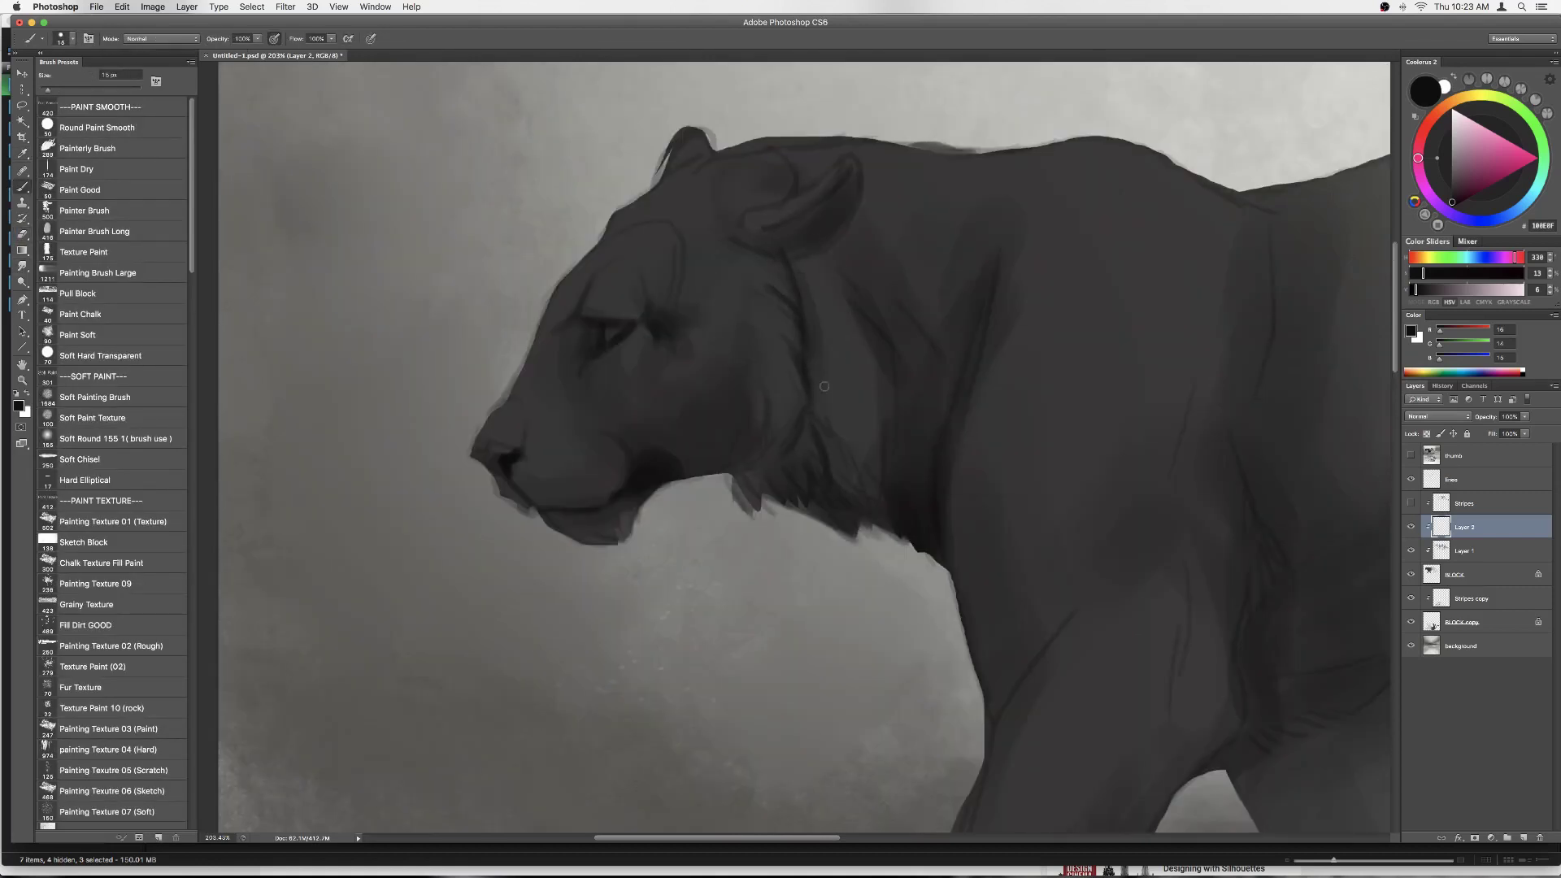
right_click(709, 263)
key("Escape")
right_click(821, 170)
key("Escape")
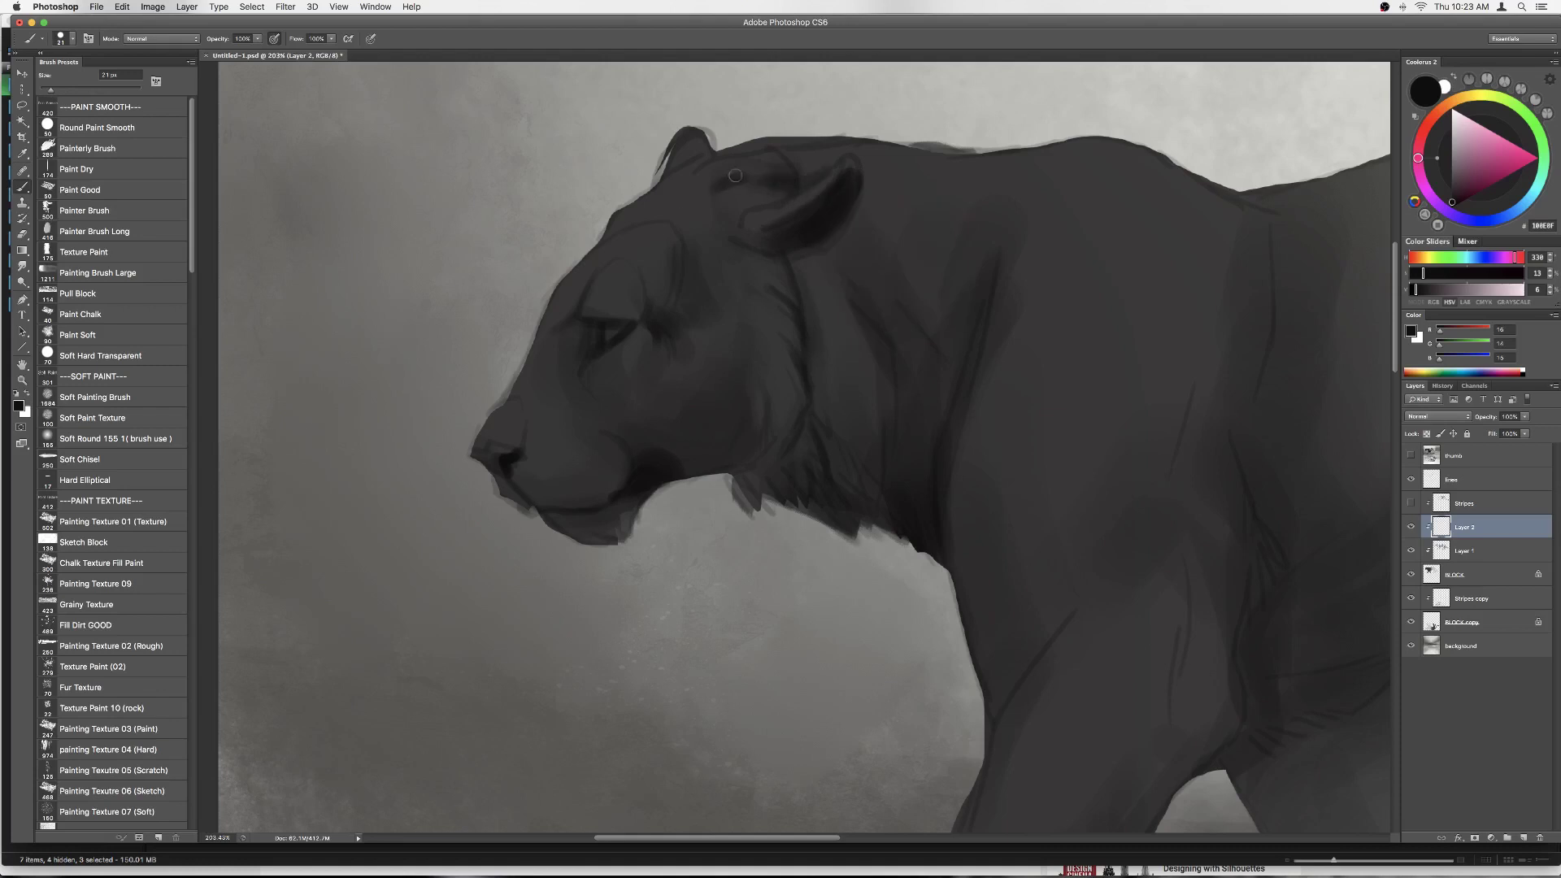
key("e")
scroll(894, 395, "down", 5)
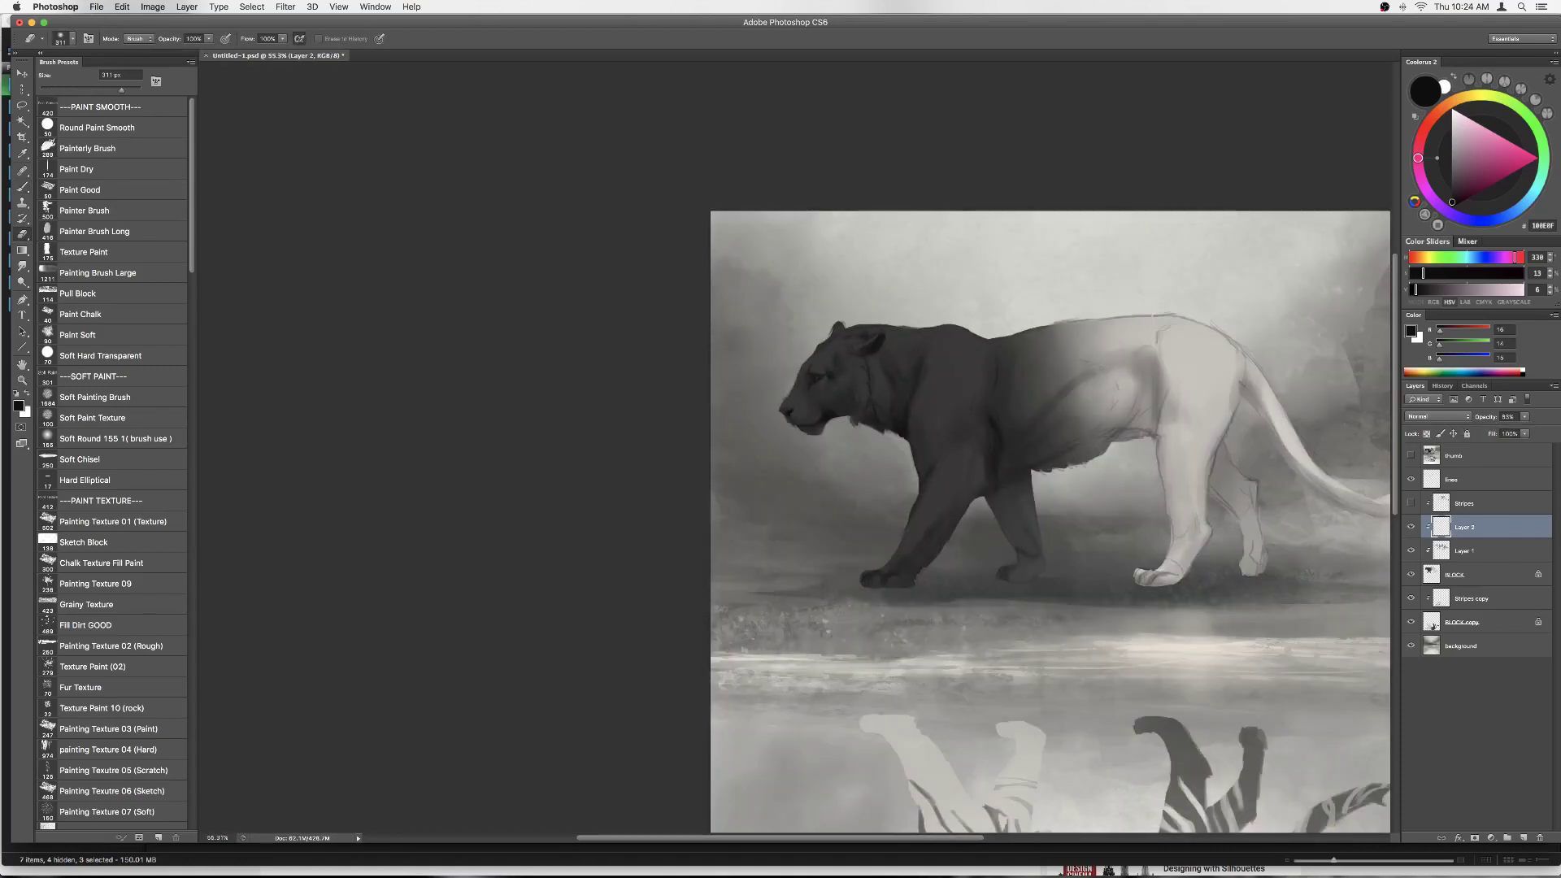
Step: Sample grey 606966 and fit the whole painting in view
left_click(1125, 424, "alt")
key("e")
right_click(1126, 350)
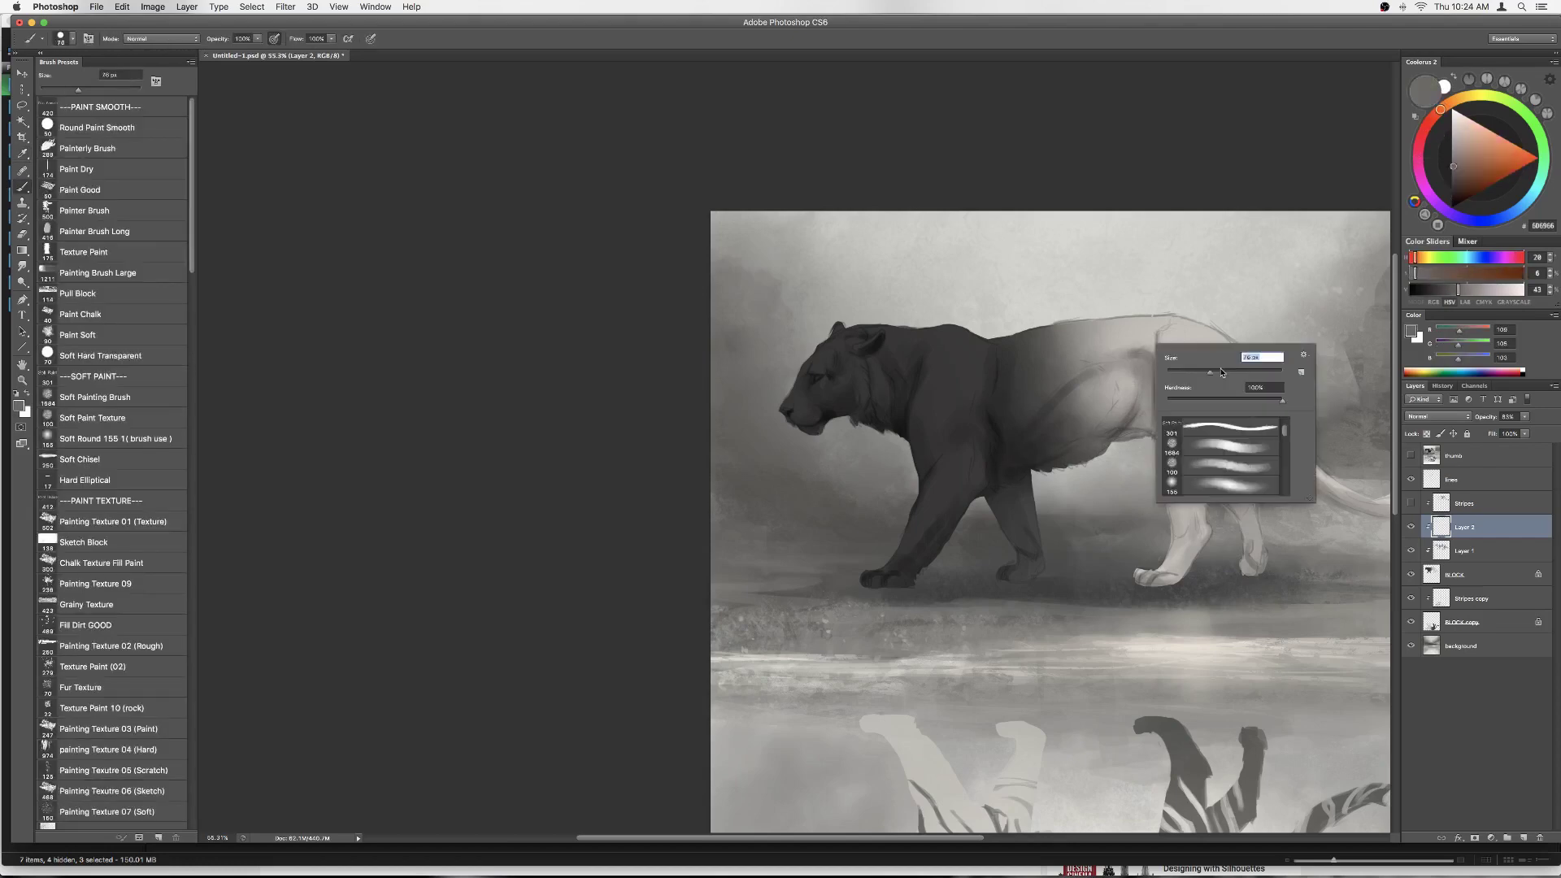
key("Escape")
key("b")
key("ctrl+0")
Step: Choose the large textured brush and sample dark tones 2C2C2C, 292727 and 1D1C1C
left_click(737, 386, "alt")
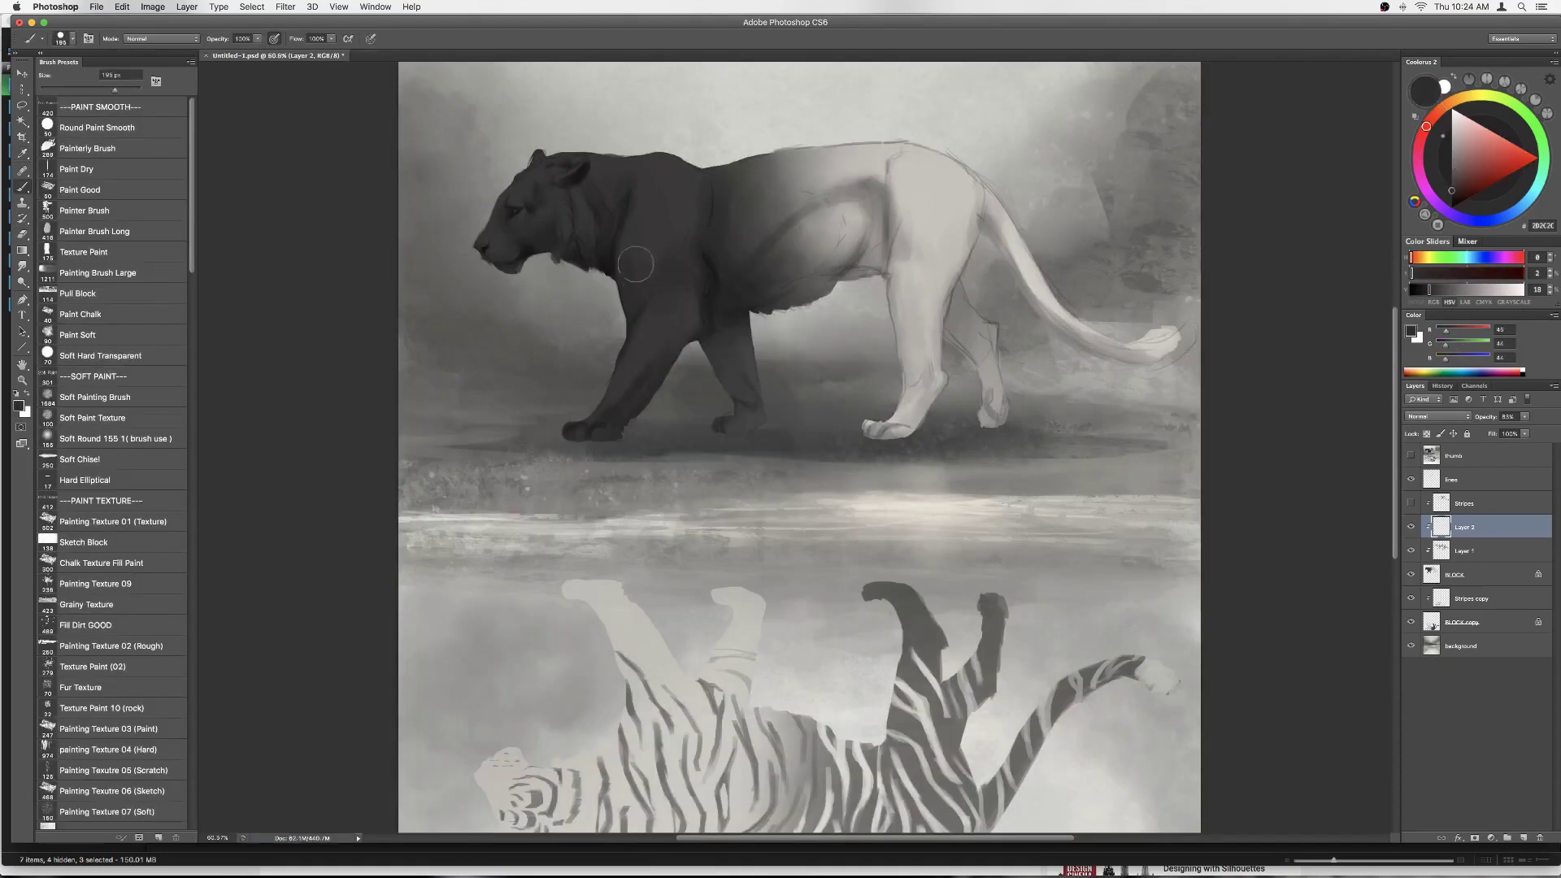
right_click(610, 402)
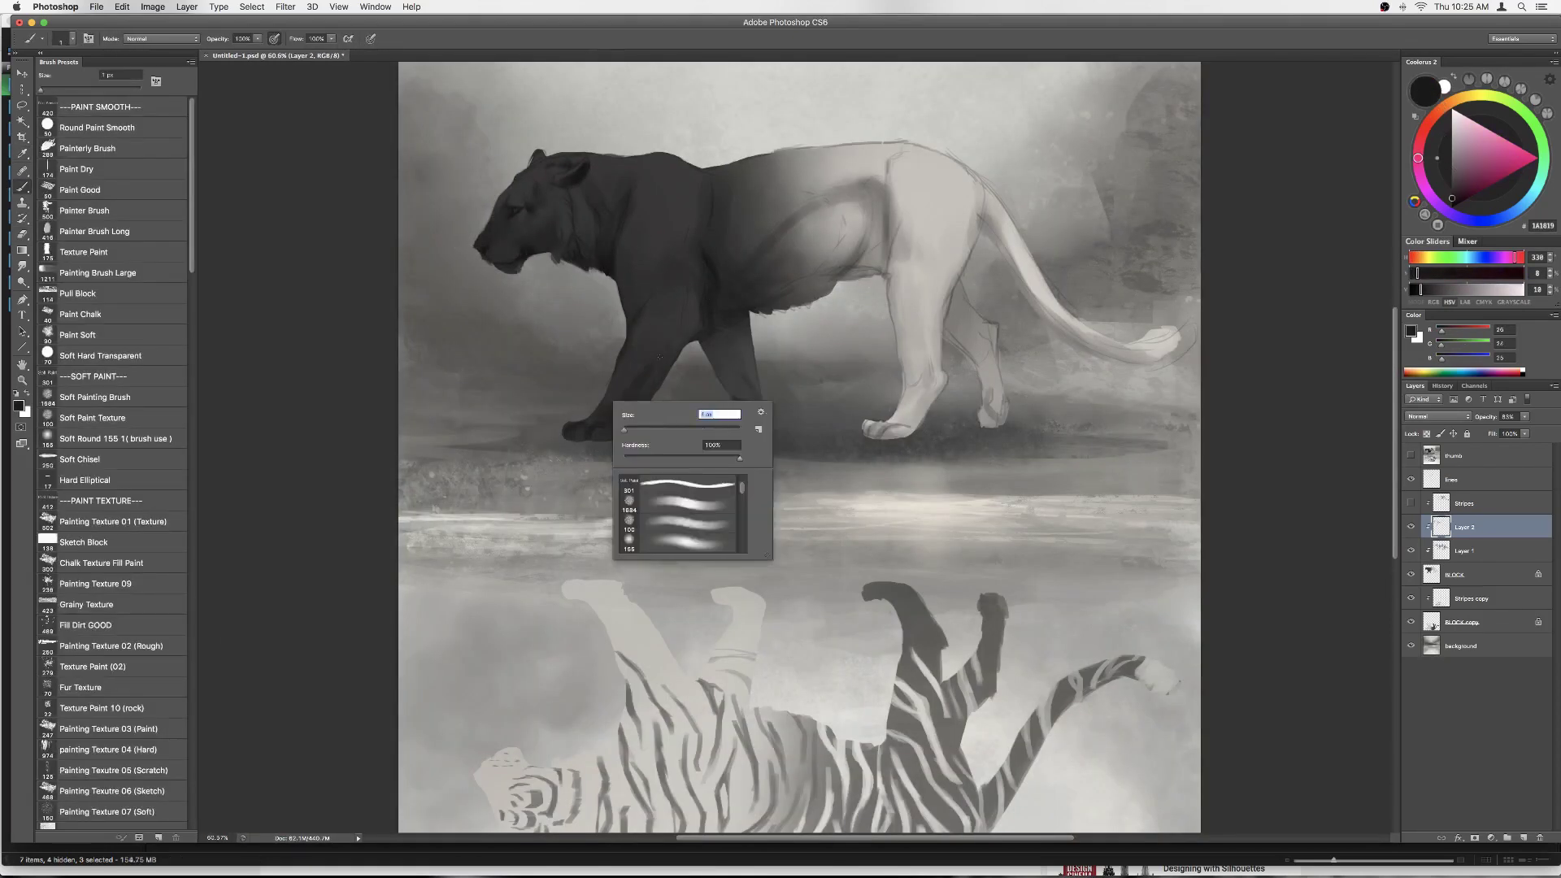
right_click(643, 427)
double_click(675, 520)
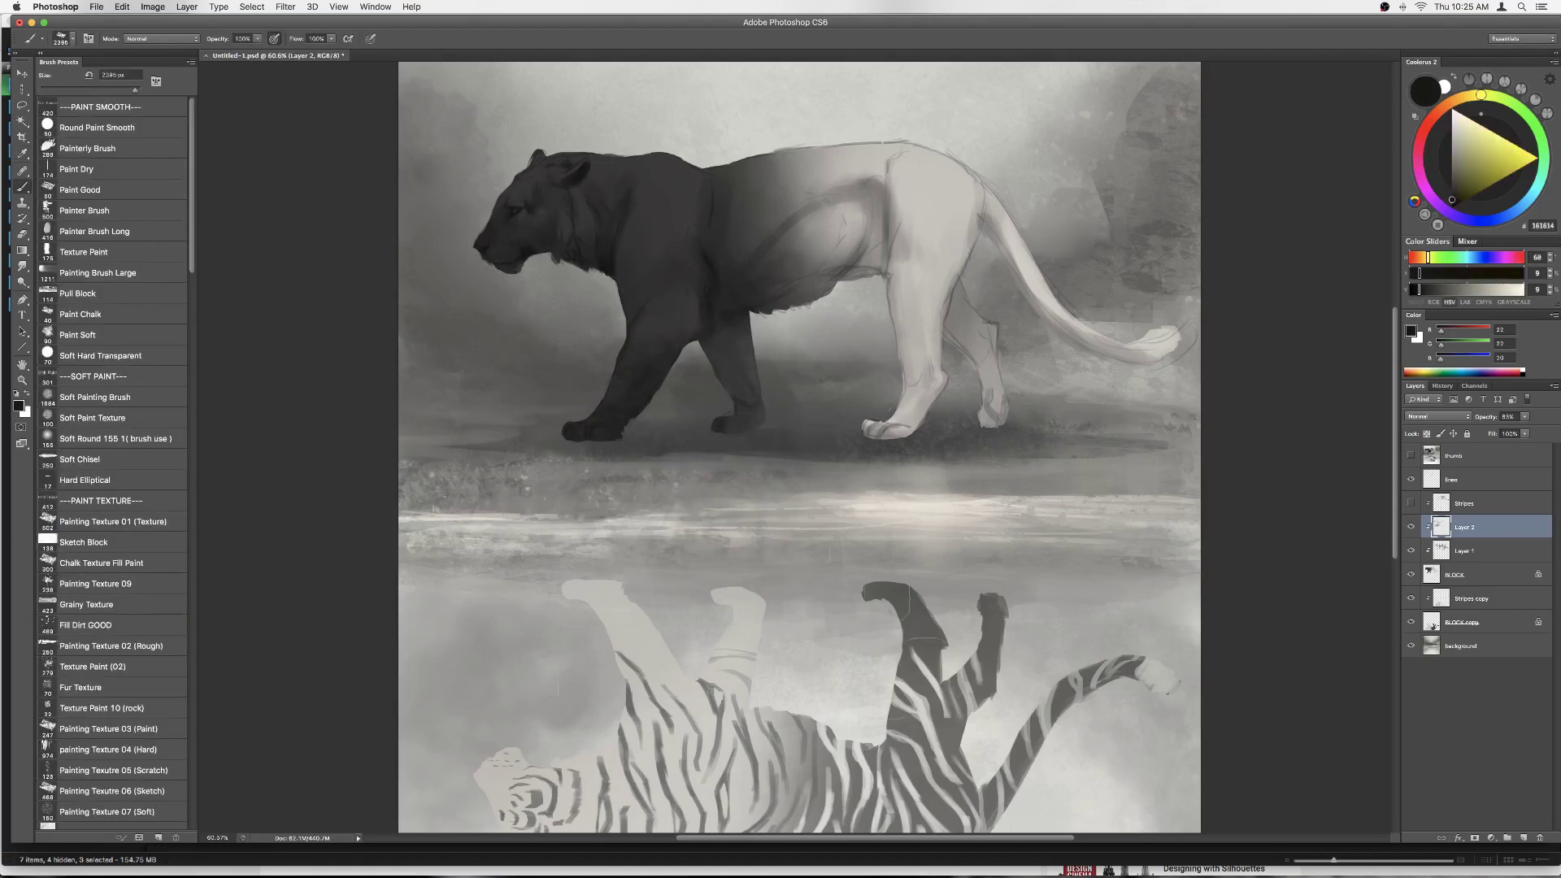
right_click(722, 366)
key("Escape")
left_click(708, 254, "alt")
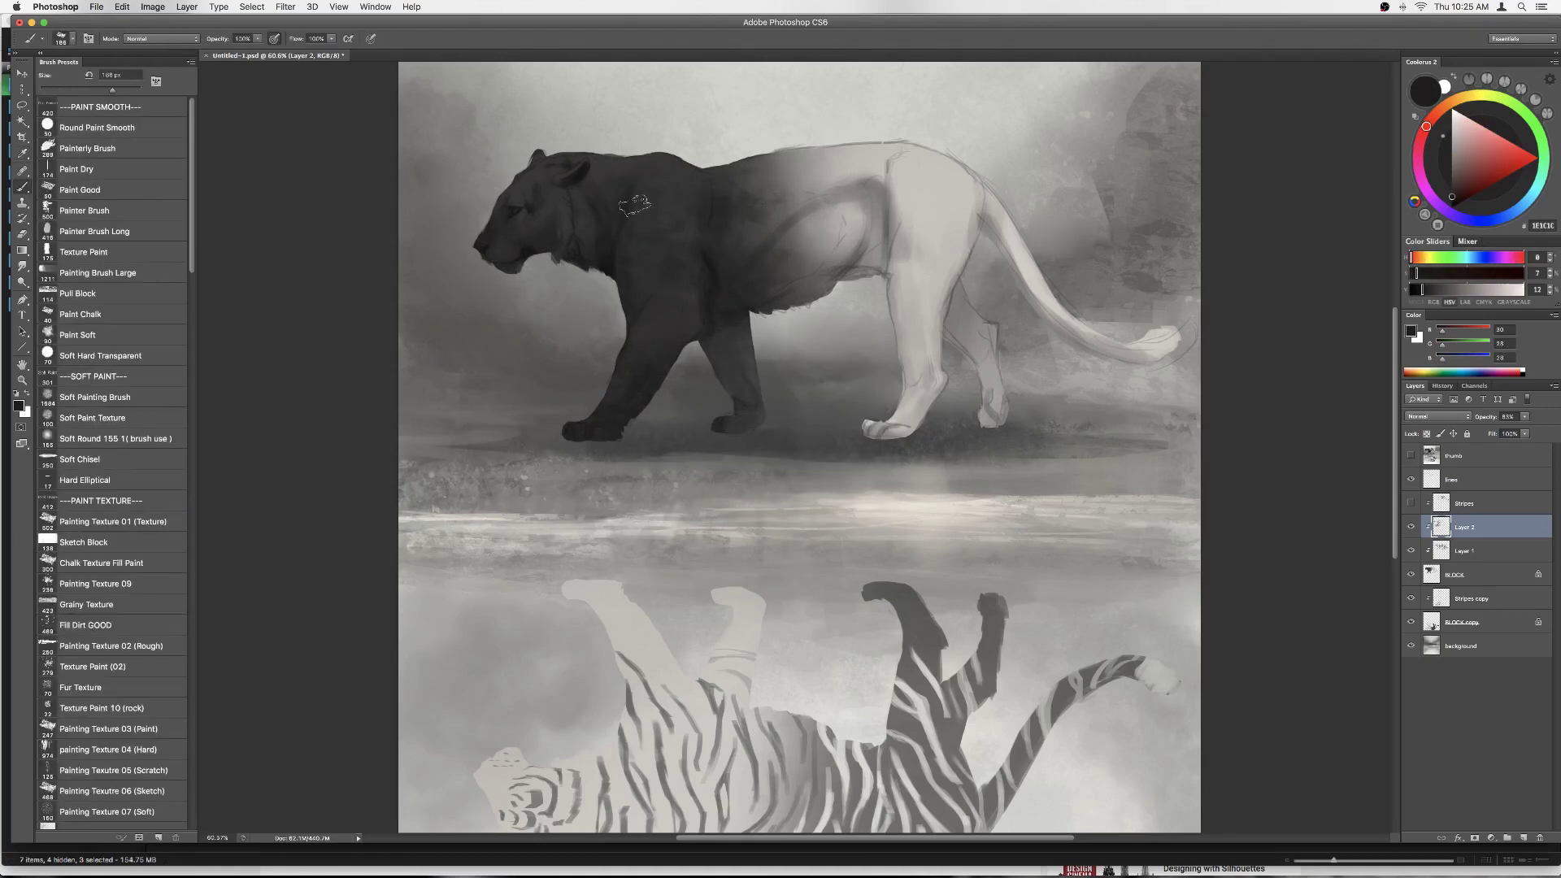
left_click(630, 231, "alt")
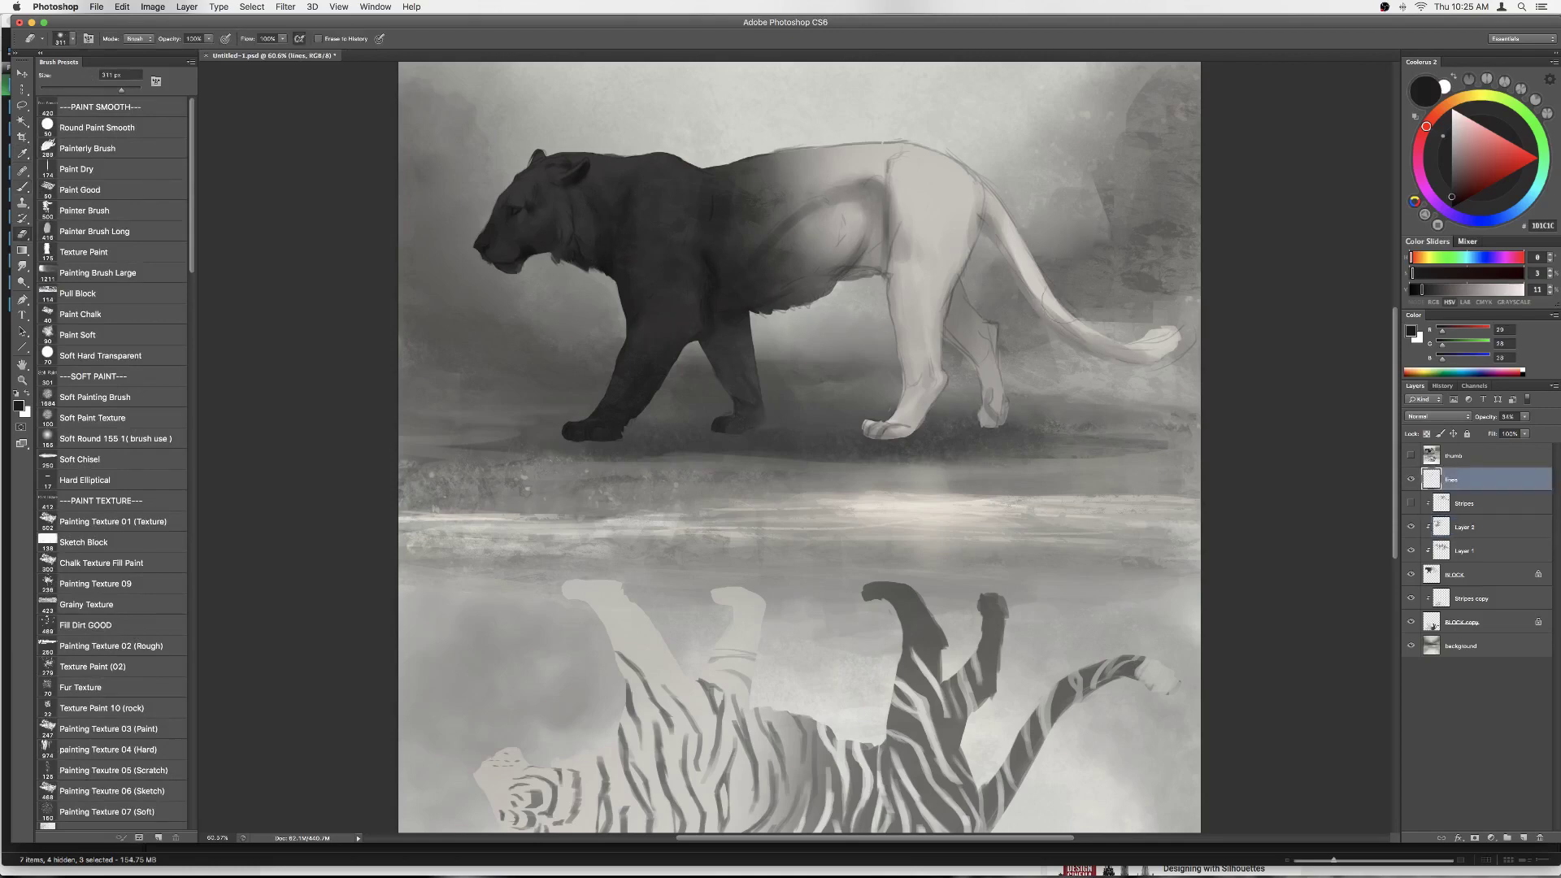
Step: On Layer 2, mirror the canvas horizontally to check the drawing, then flip it back
left_click(1474, 525)
key("b")
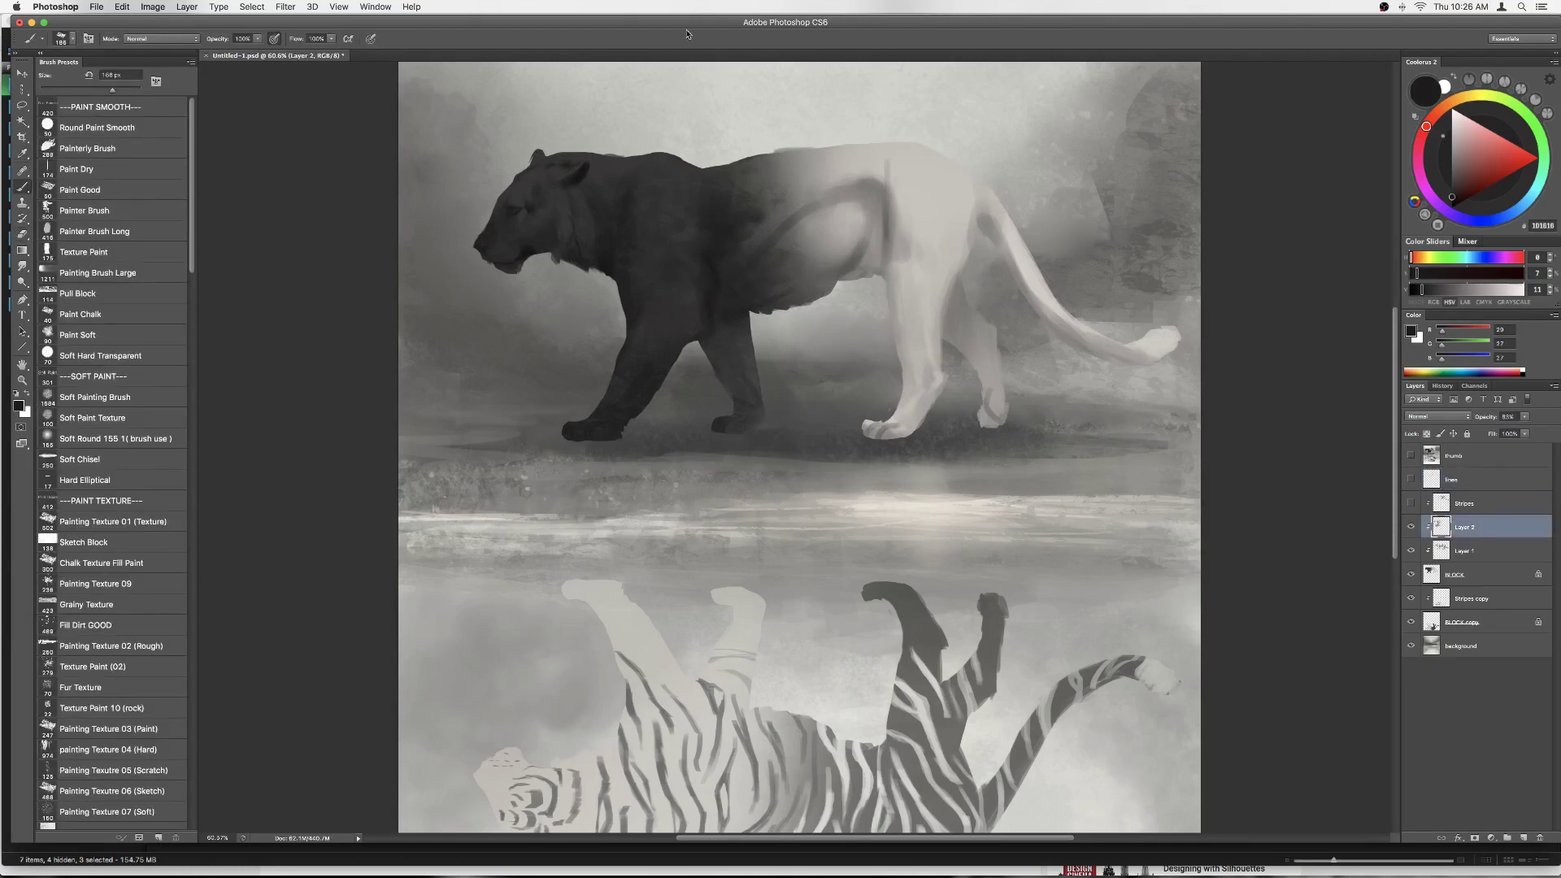
key("e")
key("ctrl+shift+h")
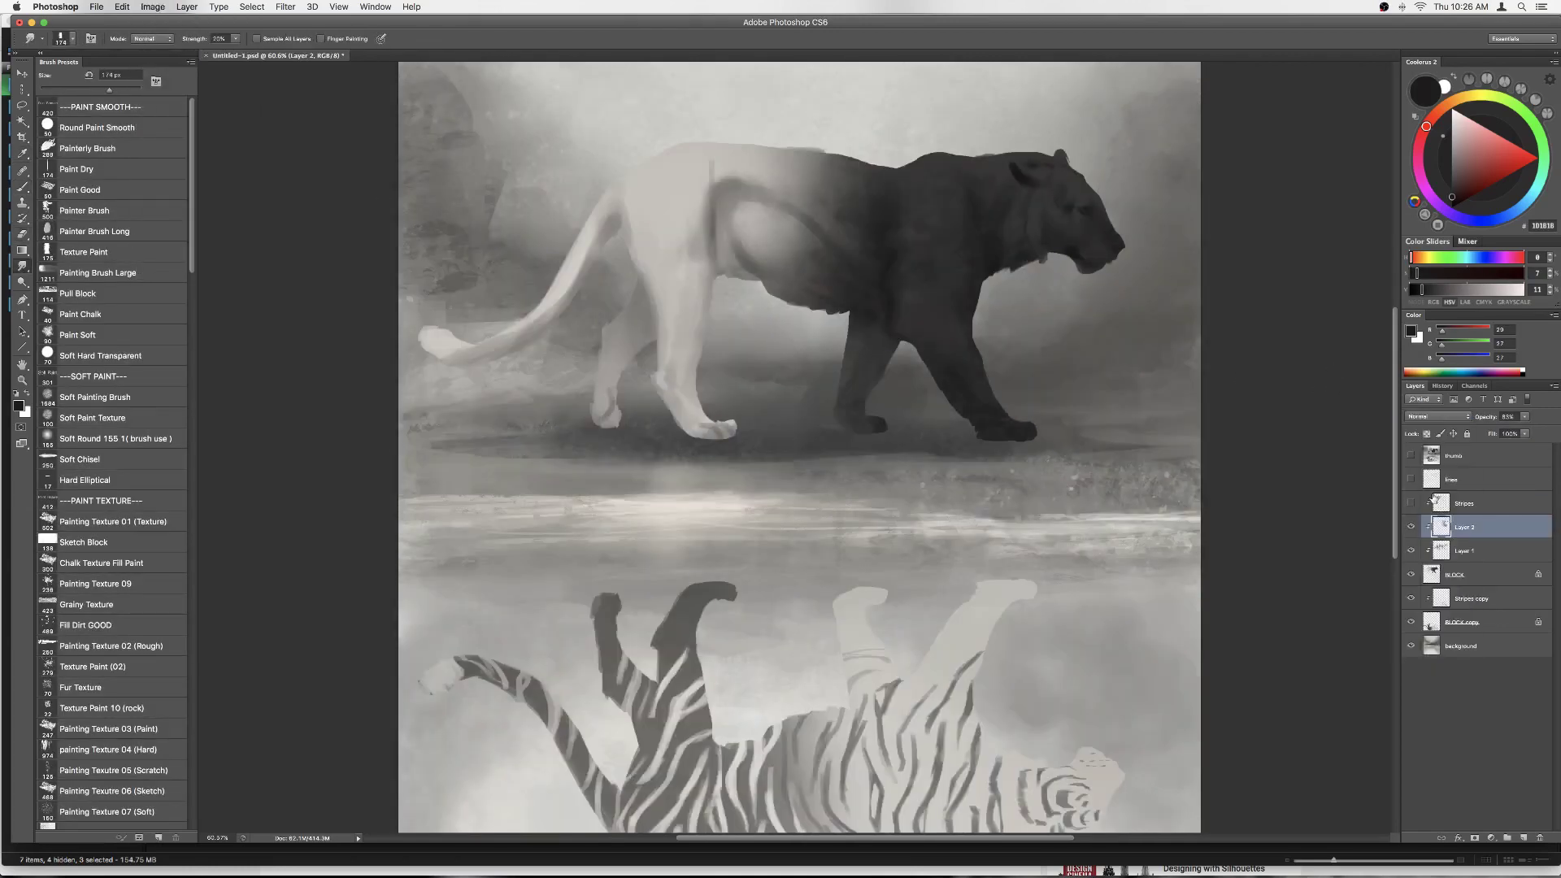
key("b")
right_click(1065, 236)
key("Escape")
key("d")
key("ctrl+shift+h")
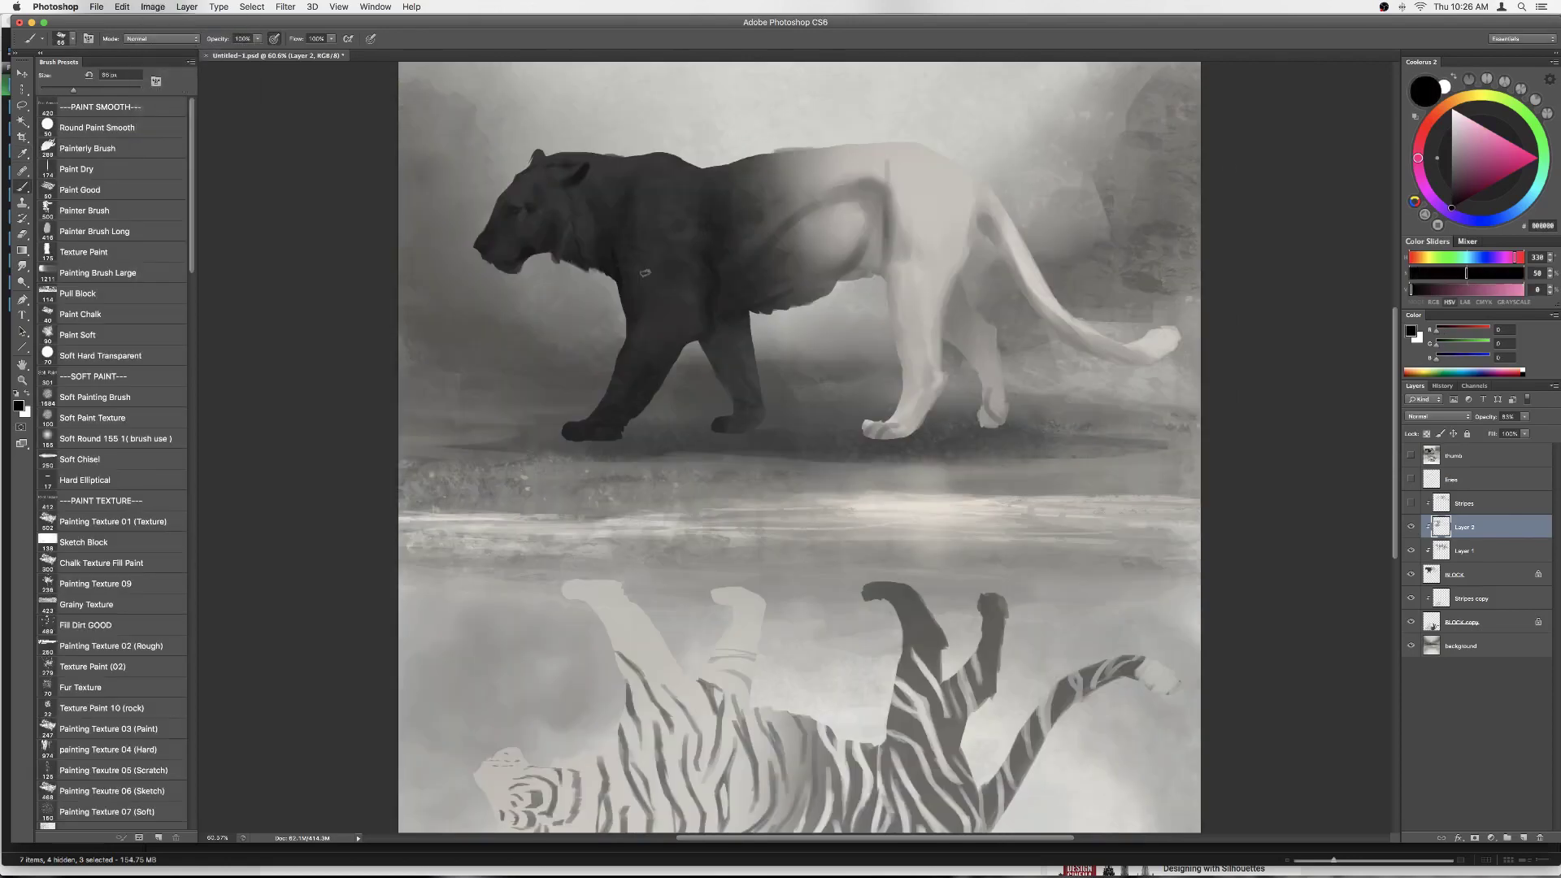
Step: Paint shoulder and flank shading using dark, mid grey and pale tones sampled from the tiger
left_click(714, 320, "alt")
left_click(627, 284, "alt")
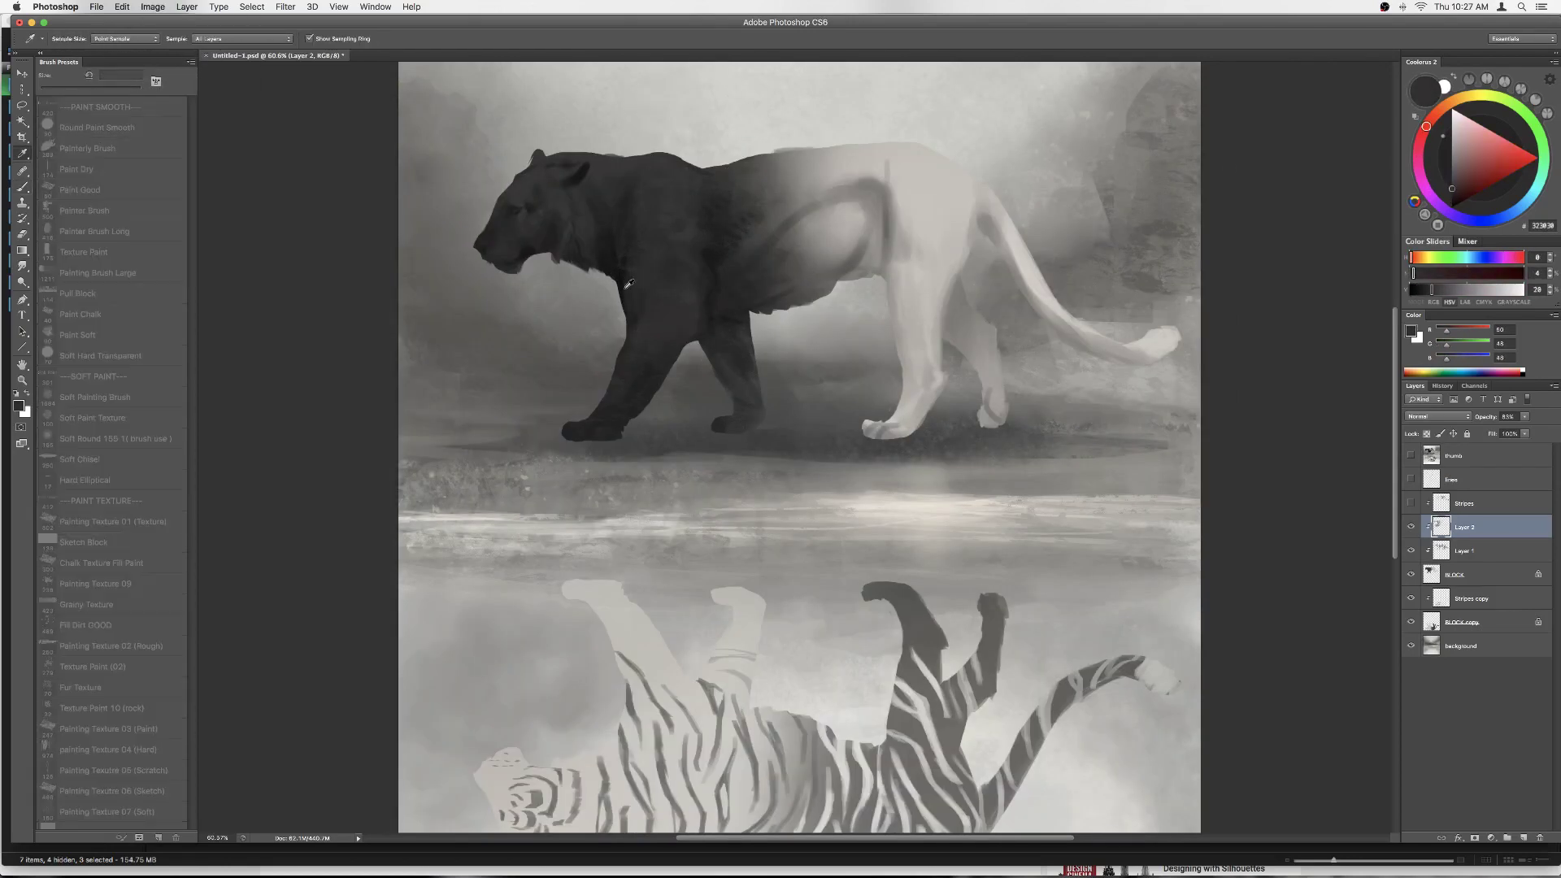
left_click(663, 333, "alt")
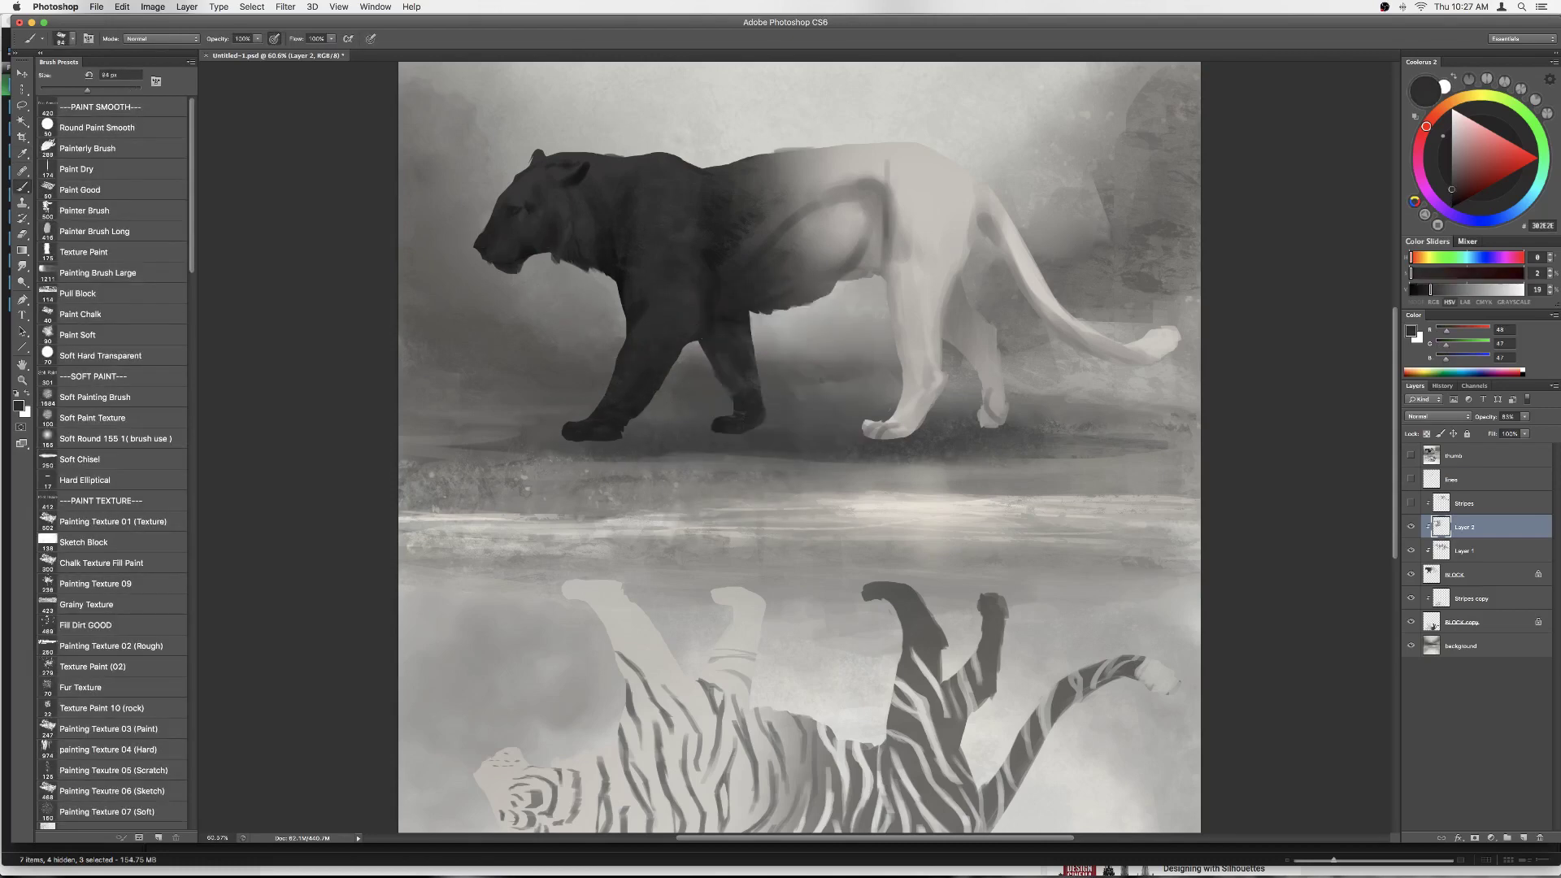
left_click(811, 245, "alt")
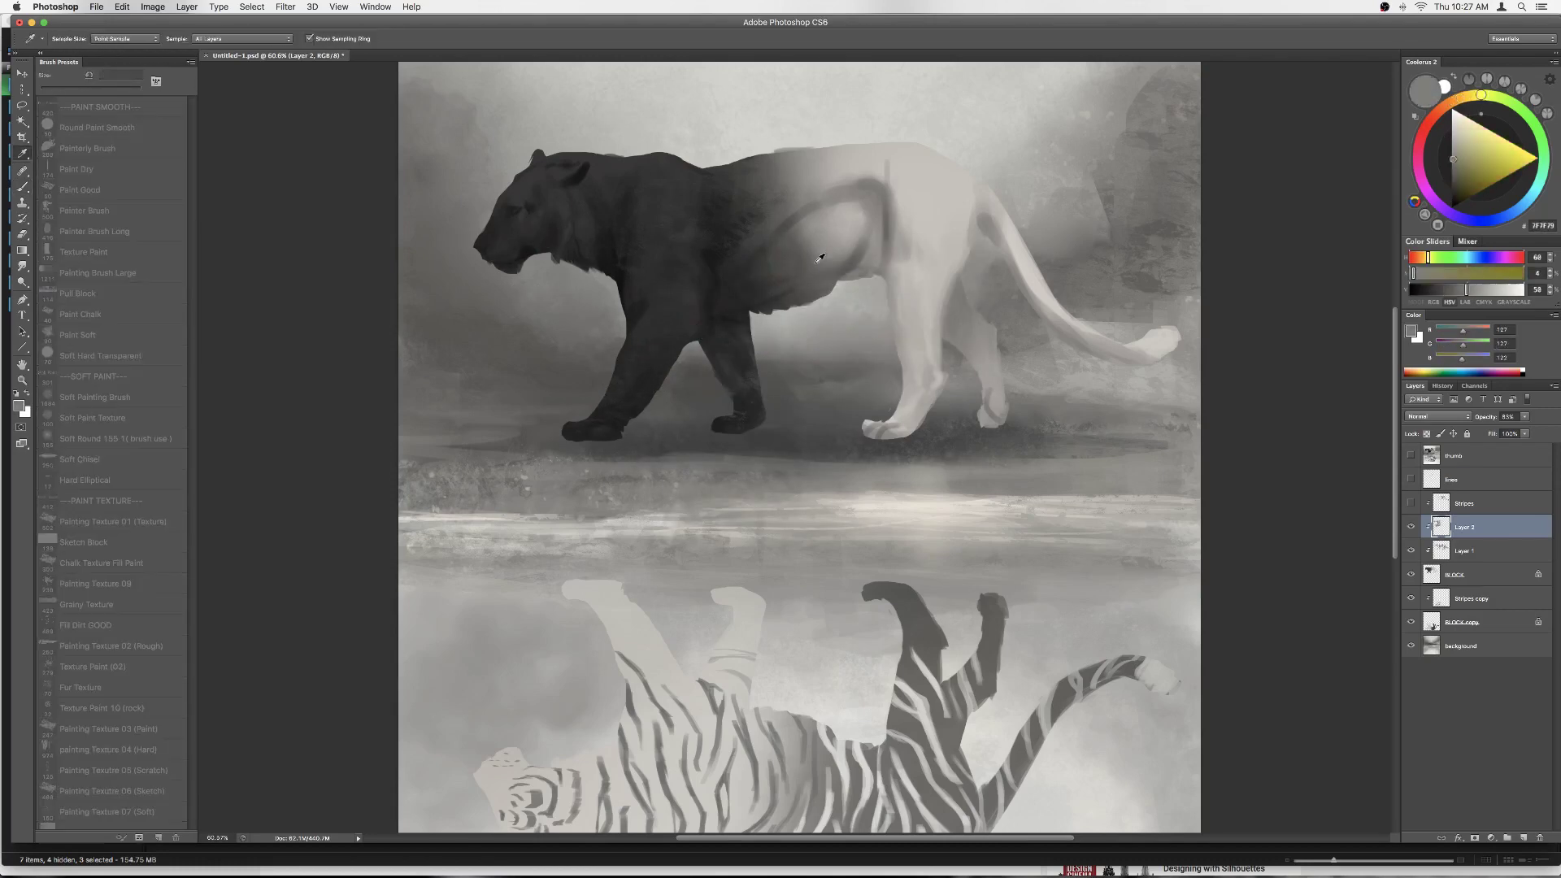
right_click(744, 213)
left_click(877, 174, "alt")
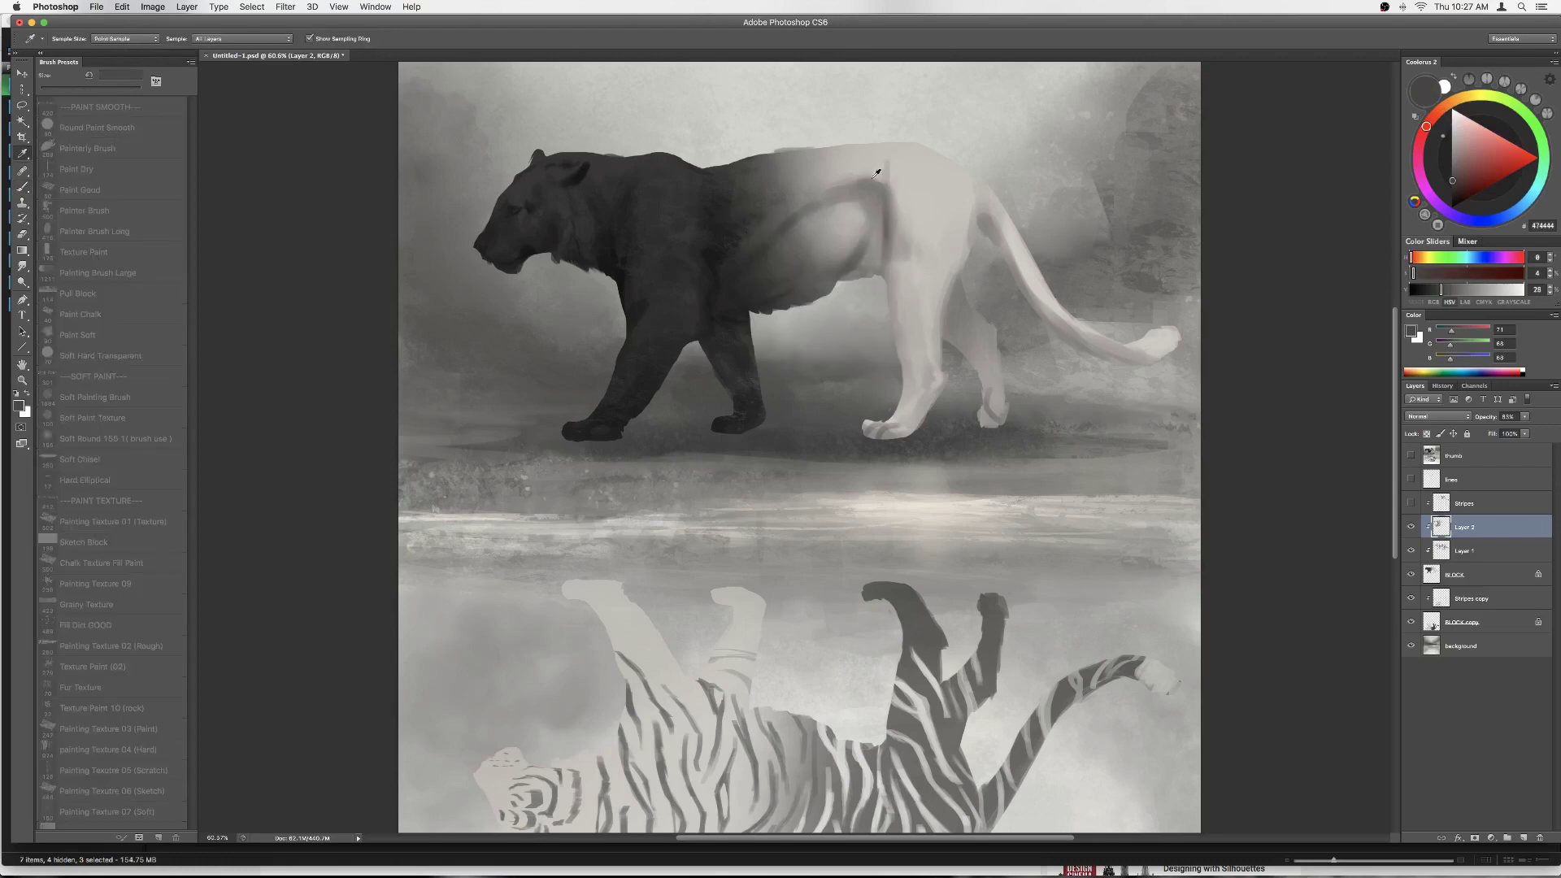
left_click(890, 176, "alt")
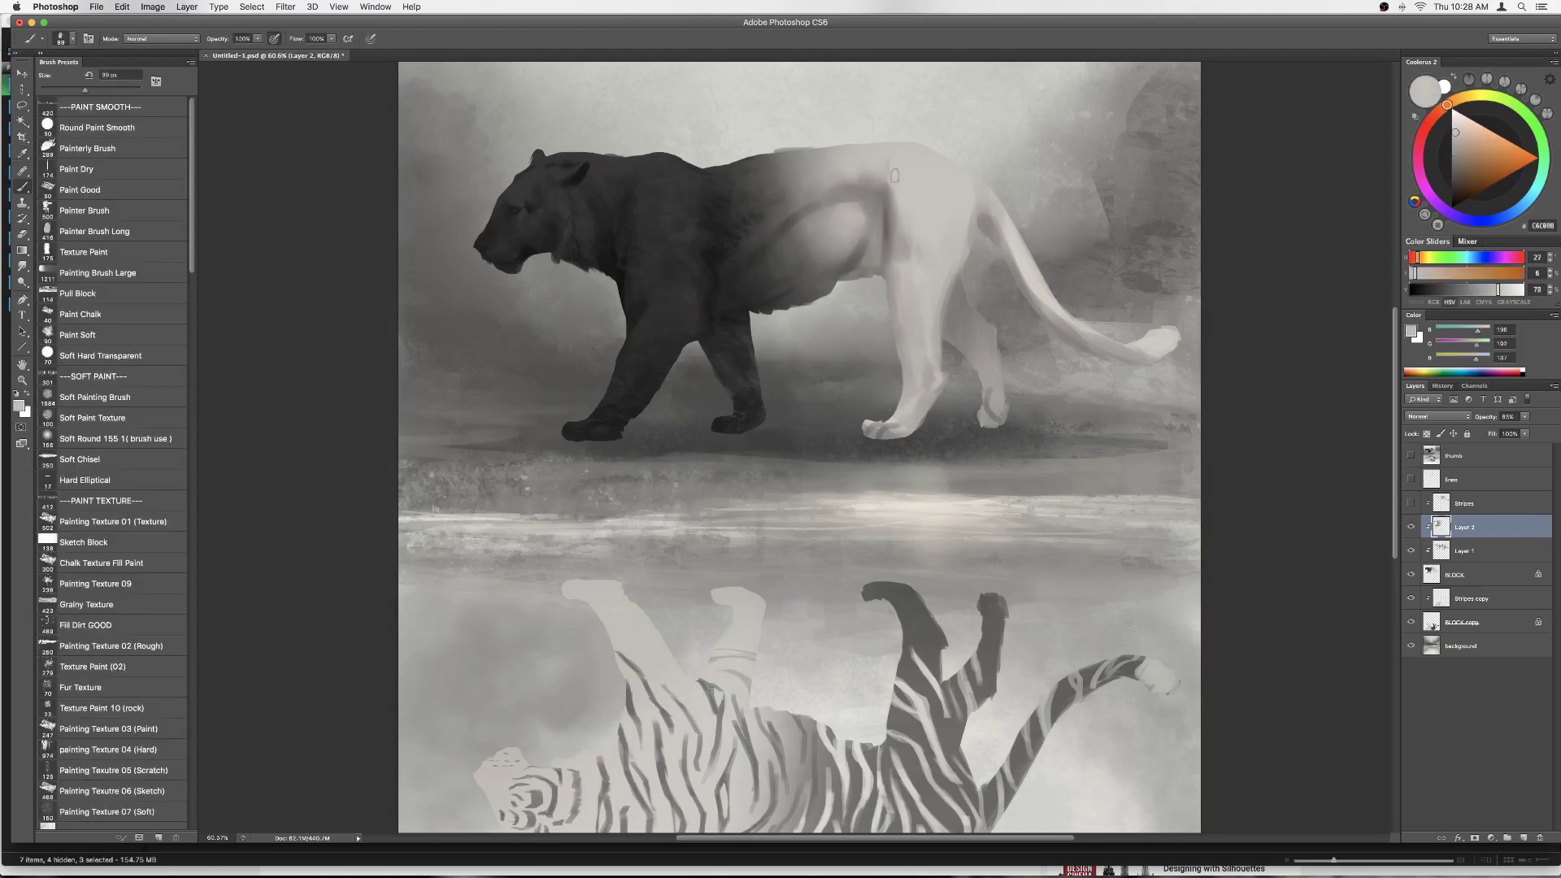
left_click(895, 232, "alt")
Step: Blend the shading with a mid grey sampled from the tiger
key("b")
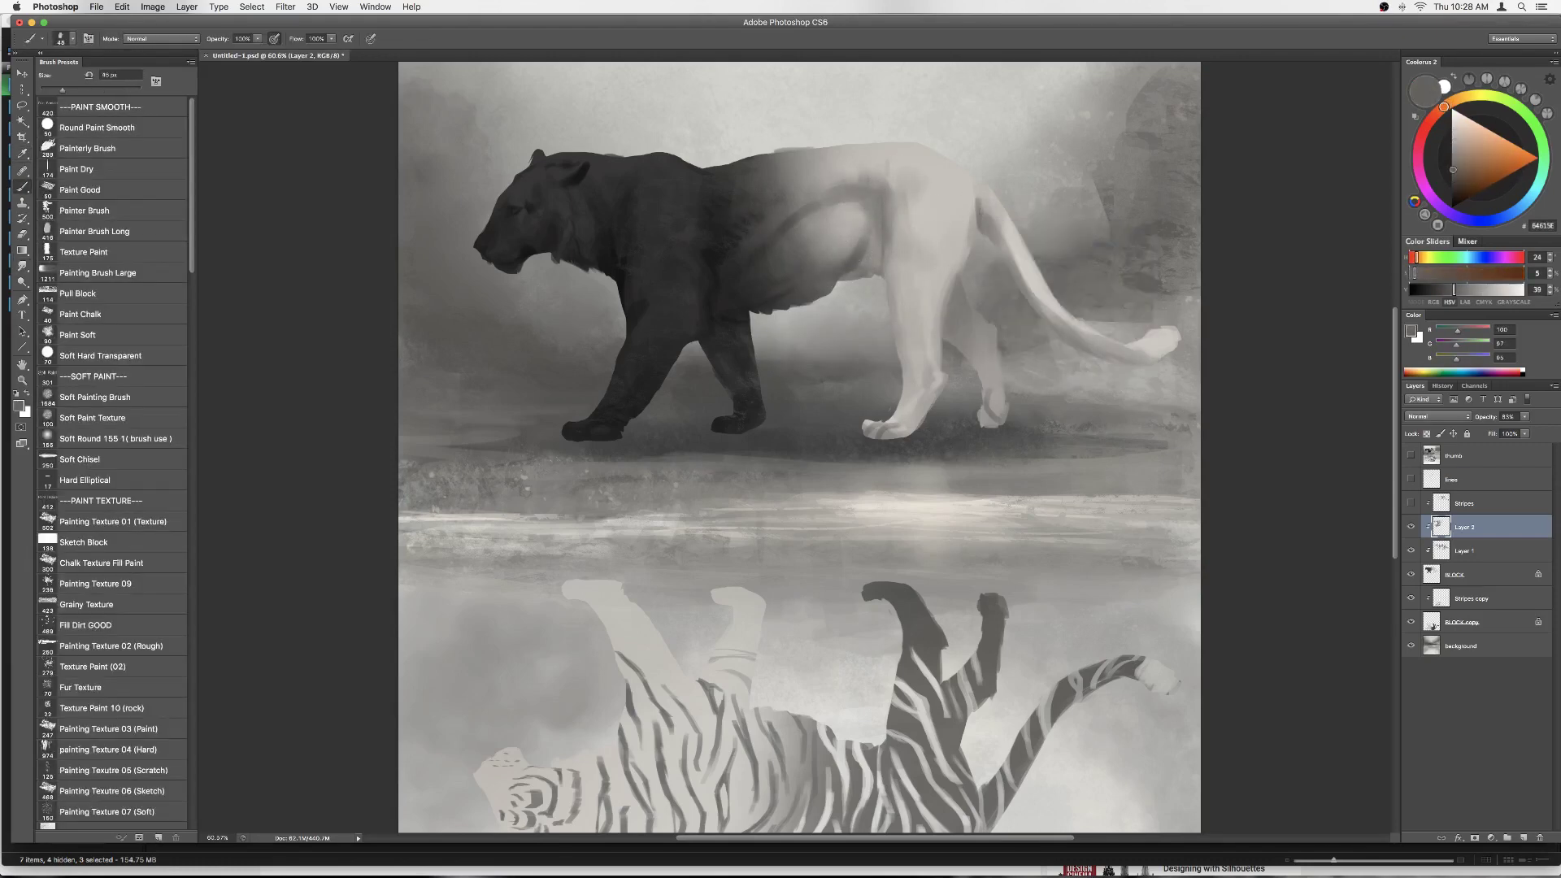
left_click(988, 228, "alt")
scroll(914, 185, "down", 2)
key("super+s")
Step: Select the Background layer, set a 178 px brush and sample mid greys
left_click(630, 409, "alt")
key("alt+comma")
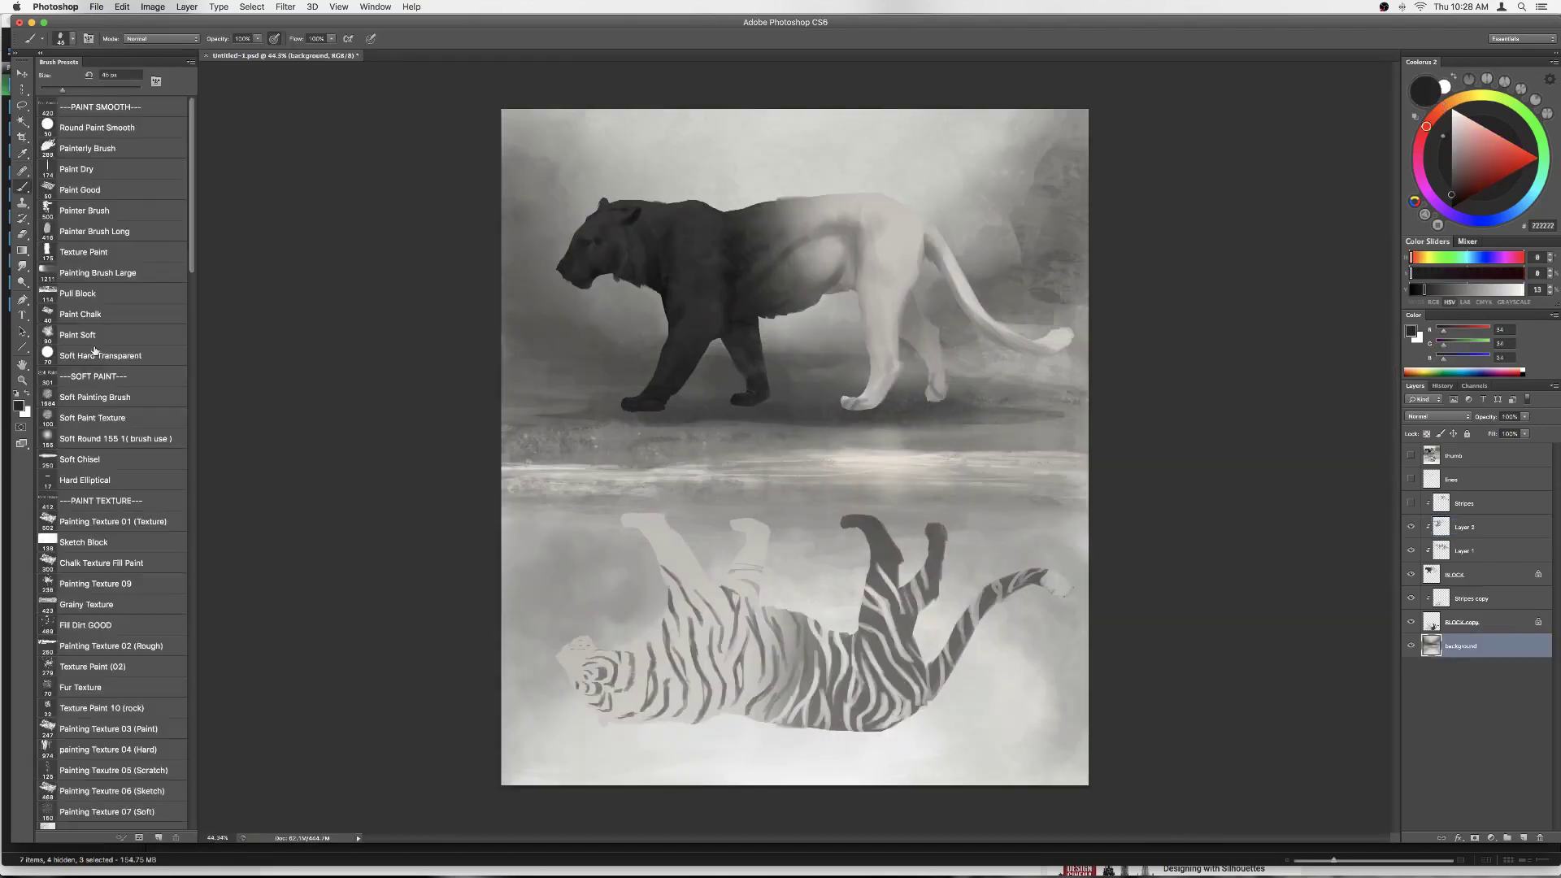
right_click(773, 382)
left_click(814, 456)
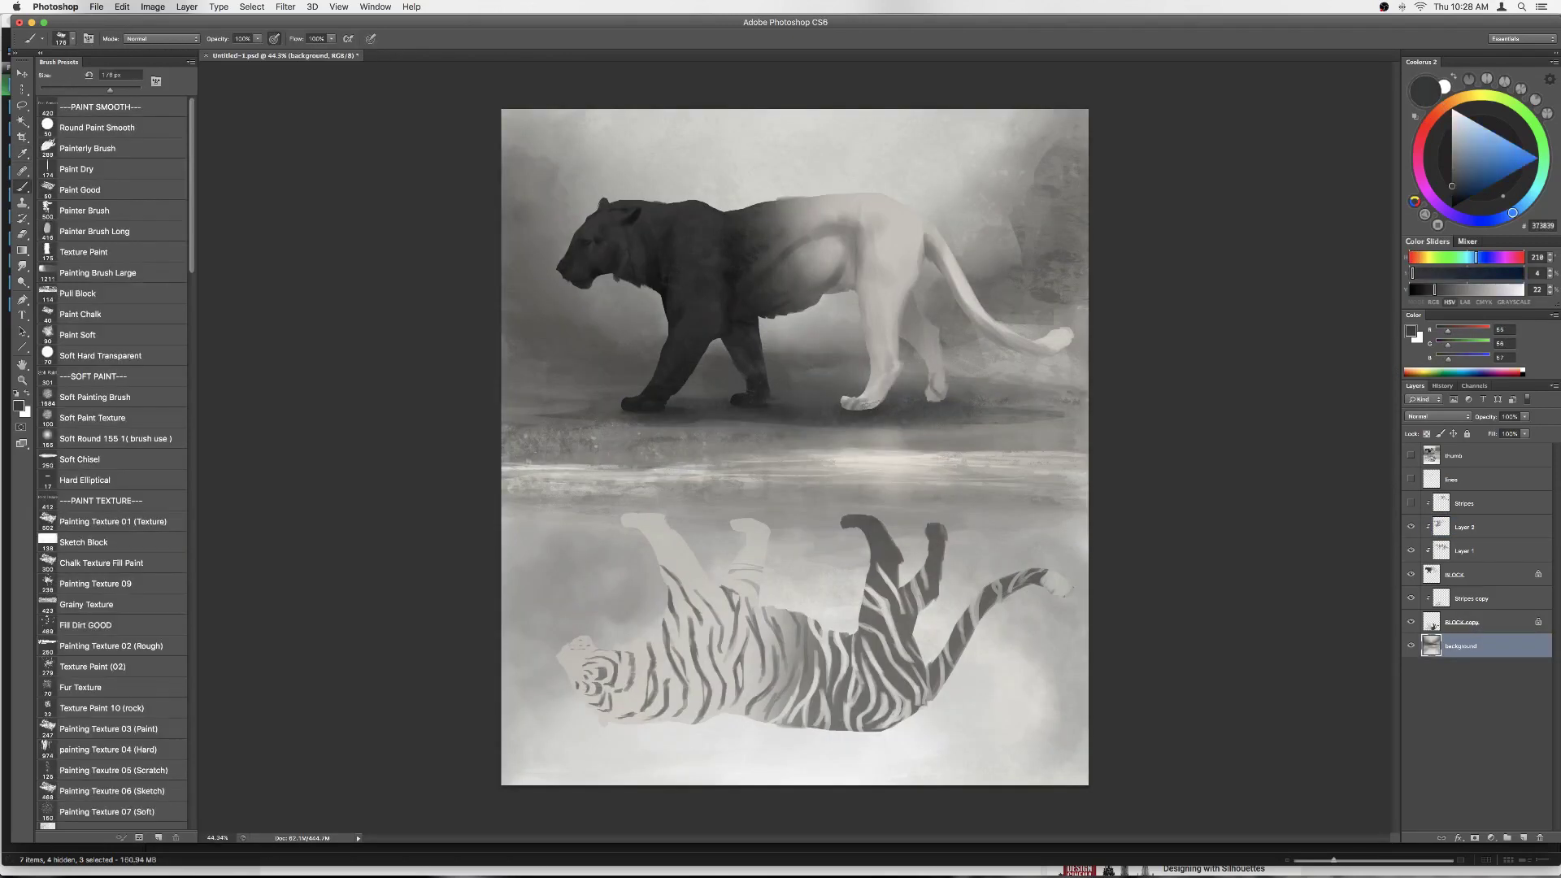
left_click(936, 407, "alt")
left_click(908, 179, "alt")
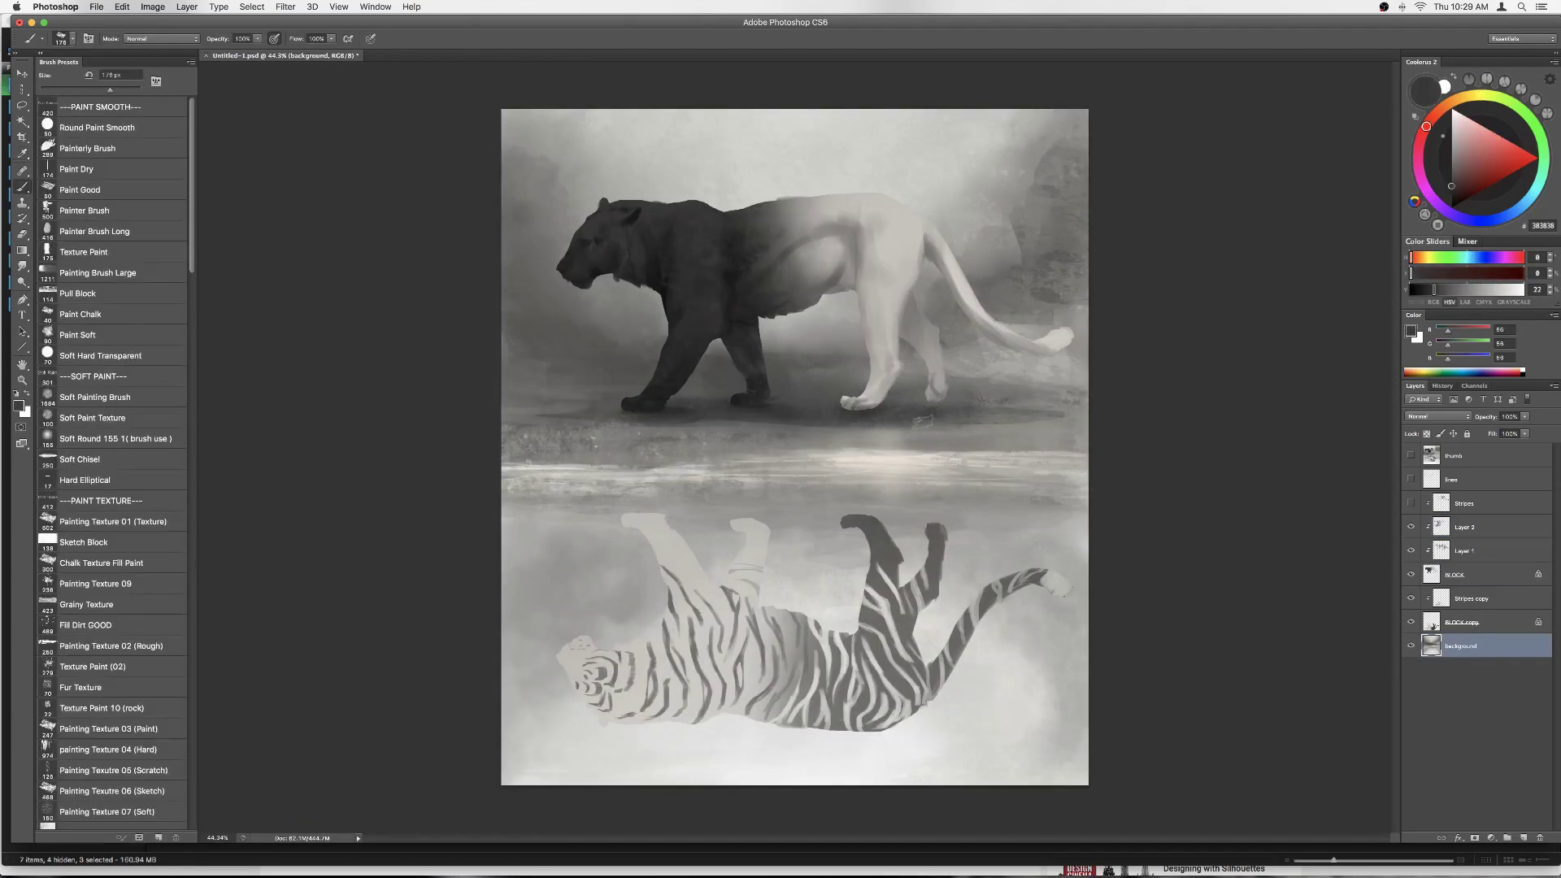
Step: Scatter dust specks over the background with the Dust brush preset in a light mist grey
right_click(878, 447)
key("Escape")
left_click(894, 431, "alt")
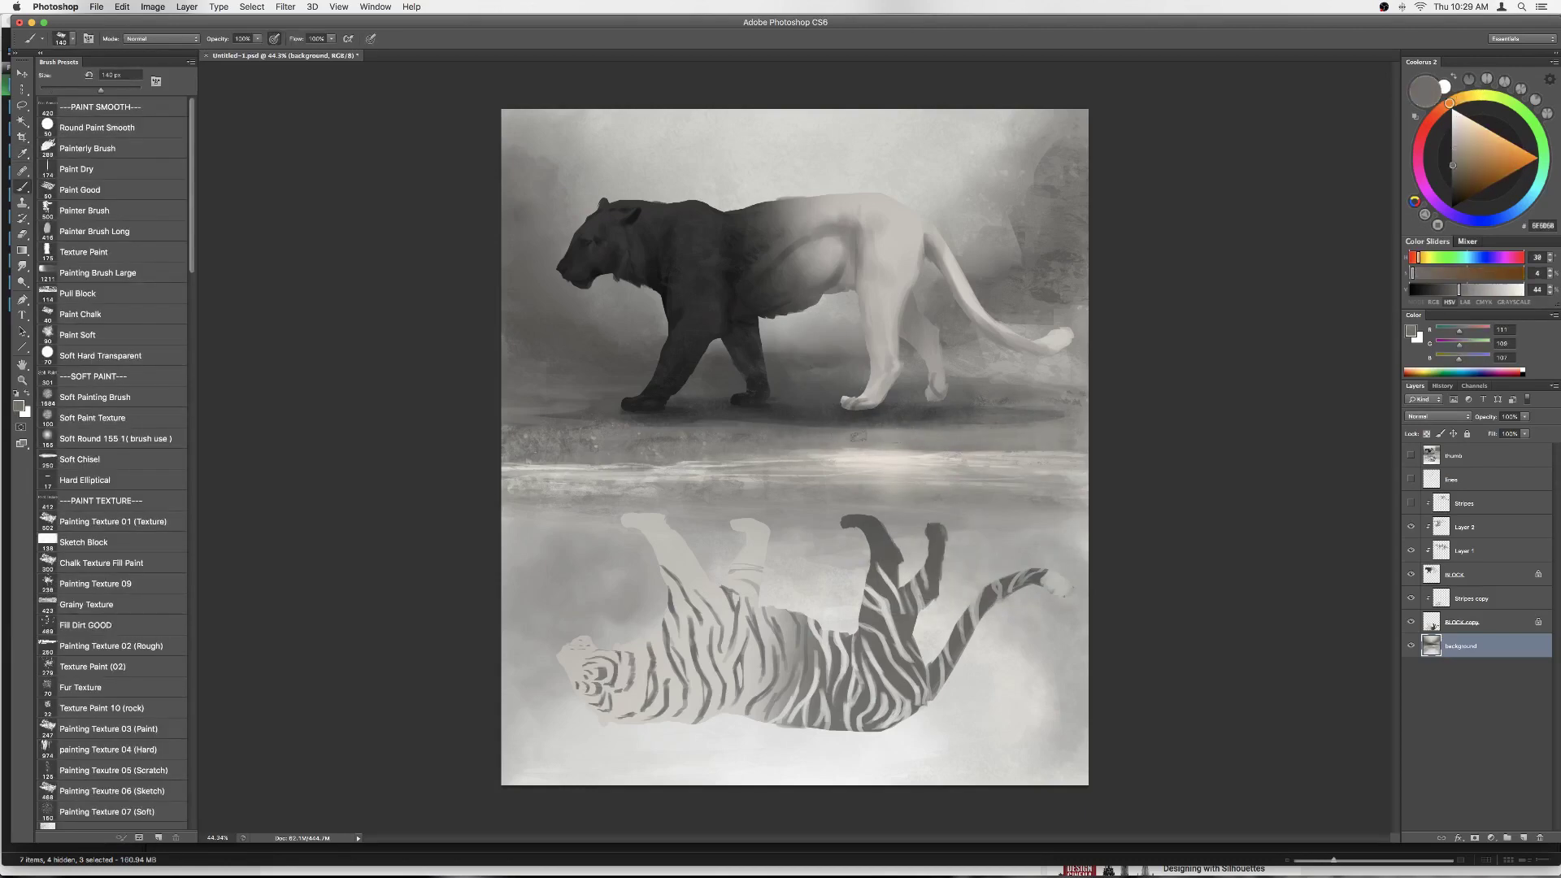
left_click(906, 425, "alt")
scroll(120, 488, "down", 10)
left_click(121, 631)
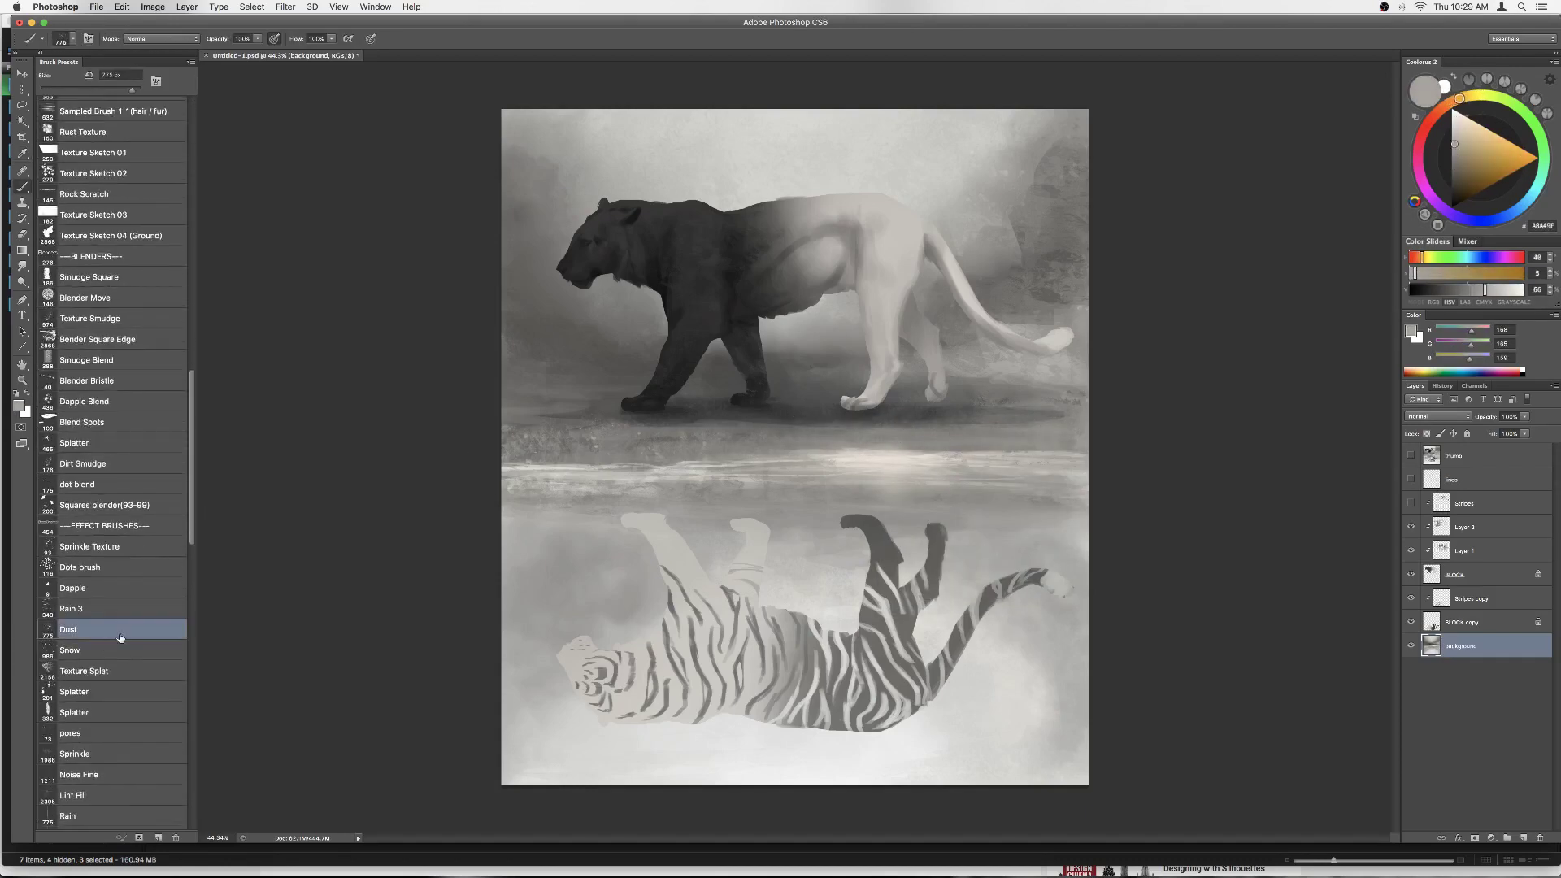
left_click(1054, 275, "alt")
left_click(984, 463)
Step: Swap to white and set up the brush for more speckles
key("x")
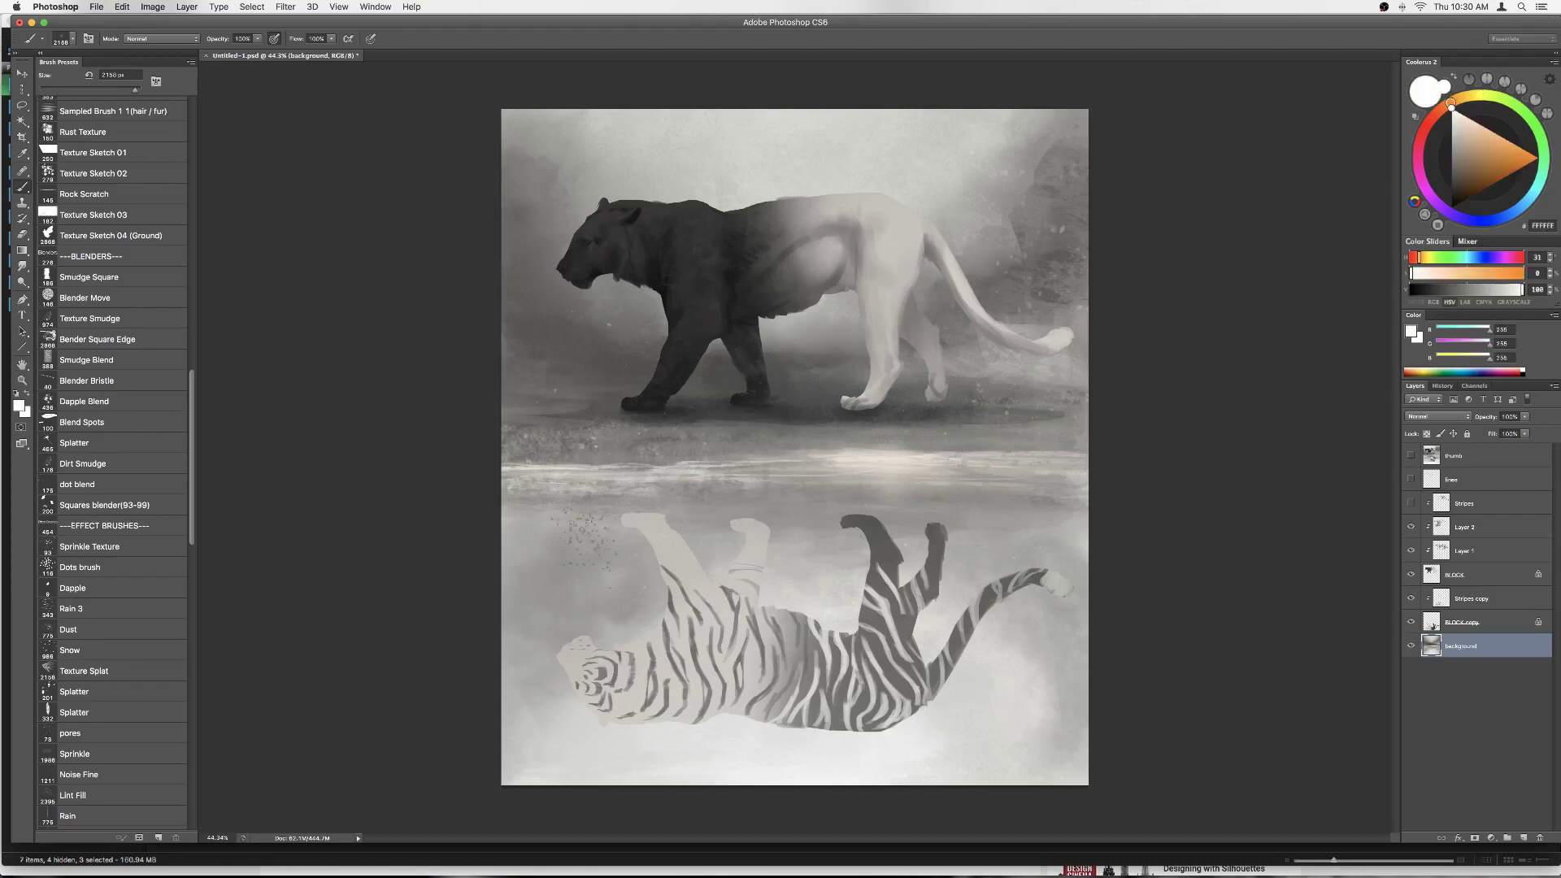
scroll(1122, 508, "down", 2)
key("r")
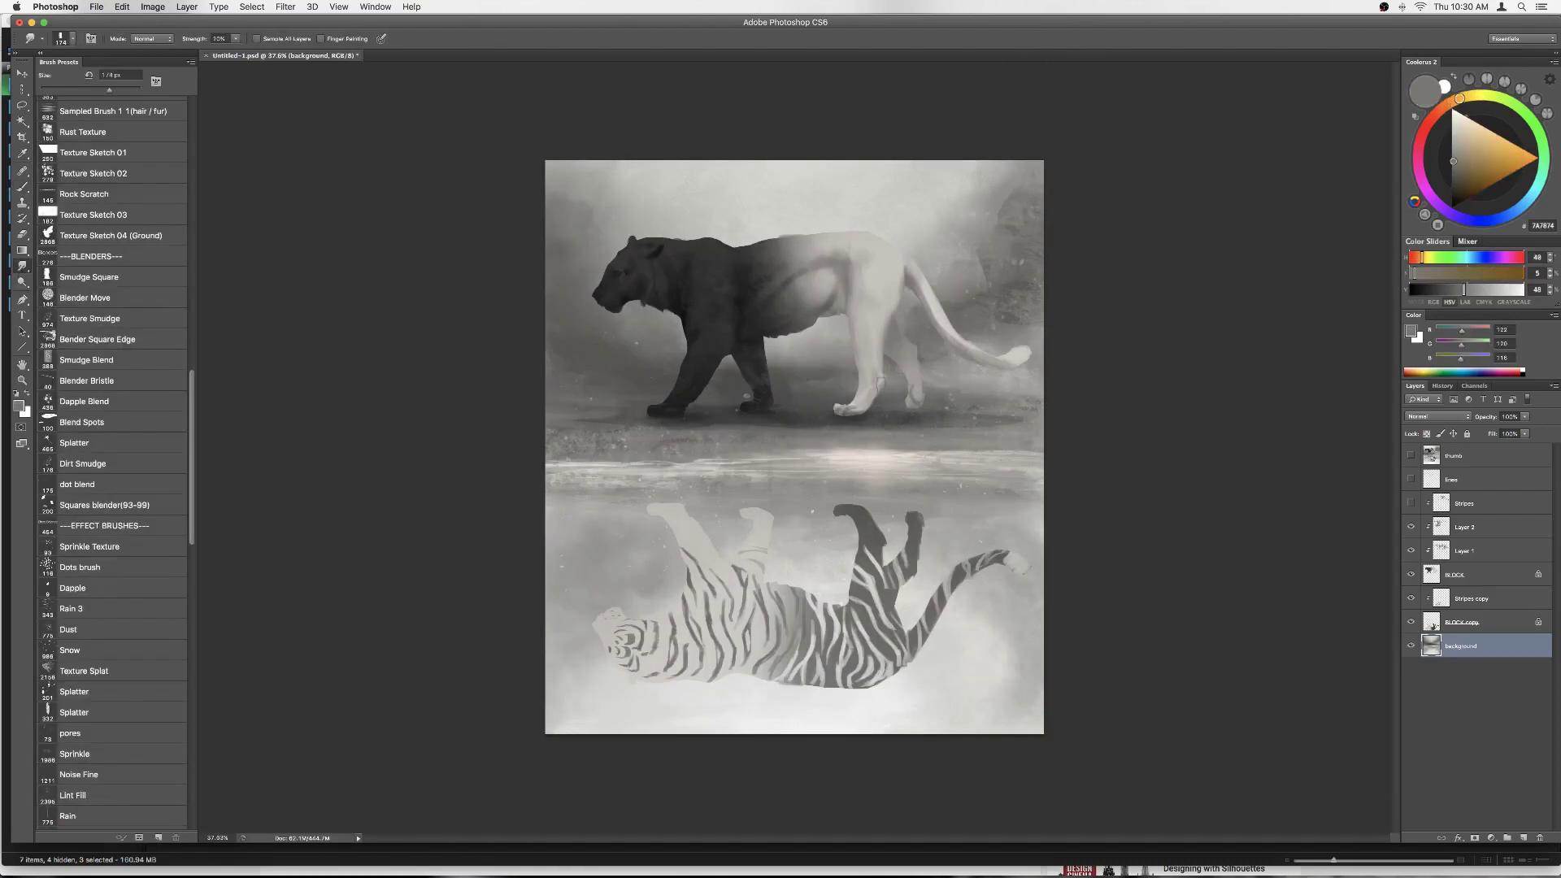
key("b")
right_click(809, 376)
Step: Merge Layer 2, Layer 1 and BLOCK into one tiger layer and sample dark grey
left_click(1463, 574)
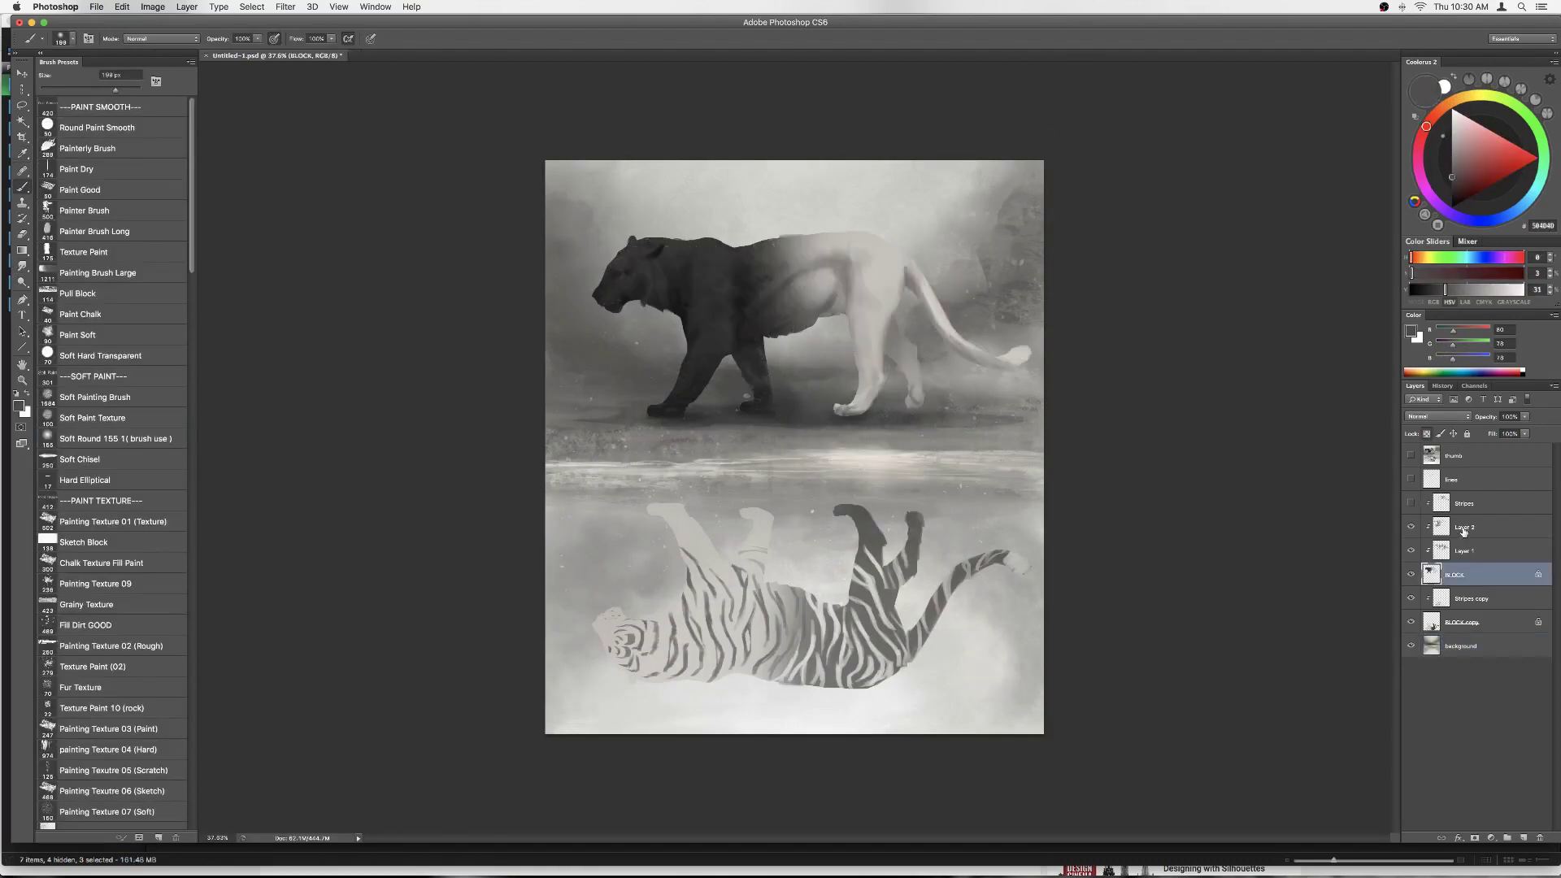
left_click(1464, 528, "shift")
key("ctrl+e")
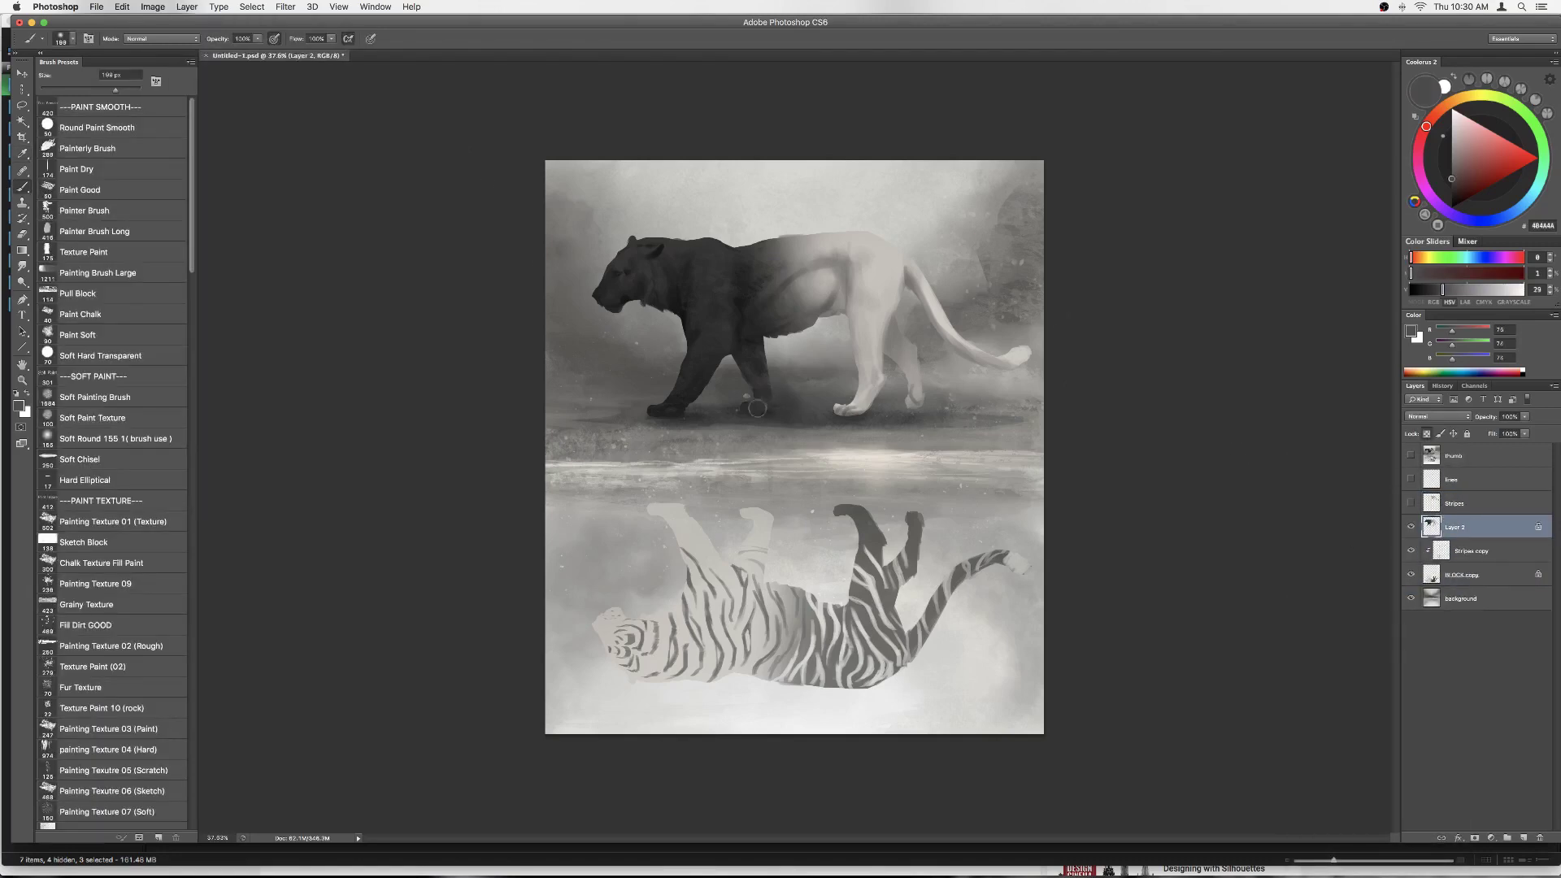
left_click(770, 387, "alt")
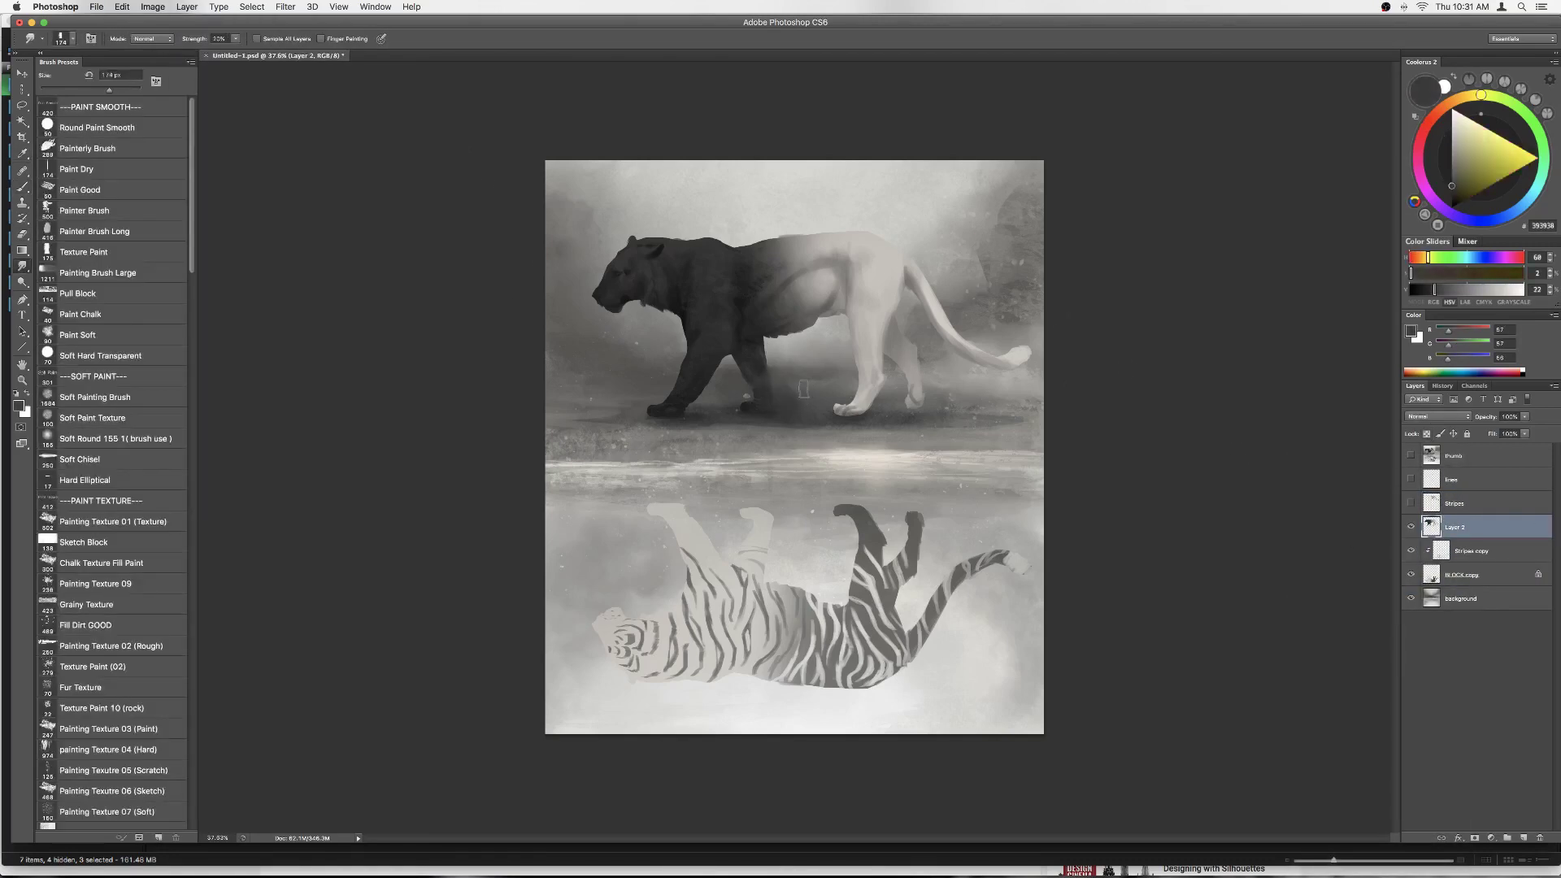
key("b")
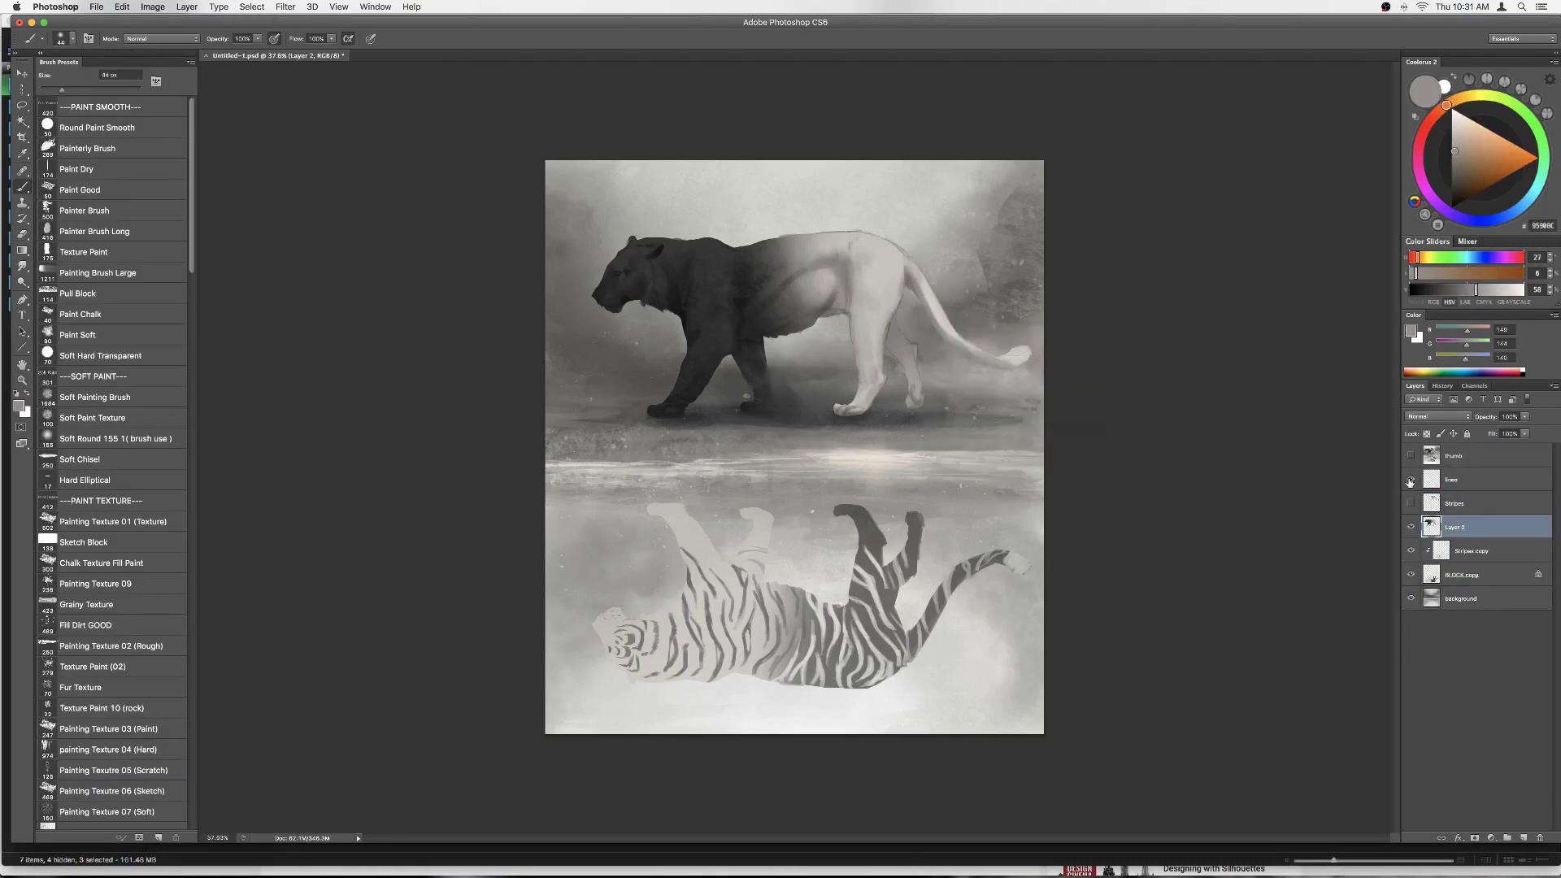
Step: Paint the body in lighter grey with a 353 px brush and erase with a 32 px eraser
key("b")
left_click(895, 419, "alt")
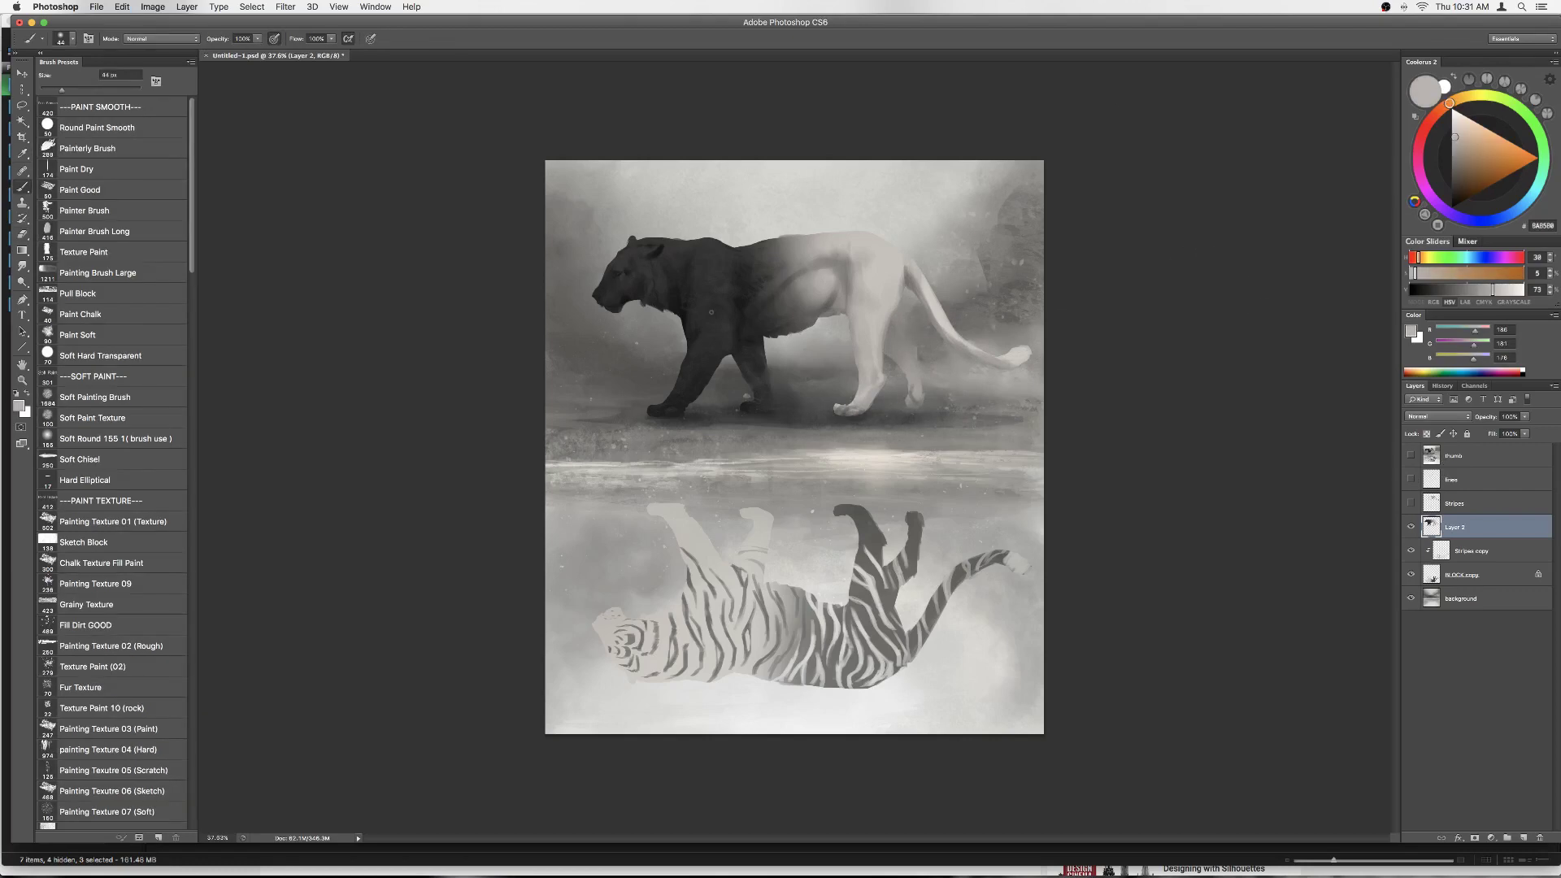
right_click(820, 361)
left_click(795, 357, "alt")
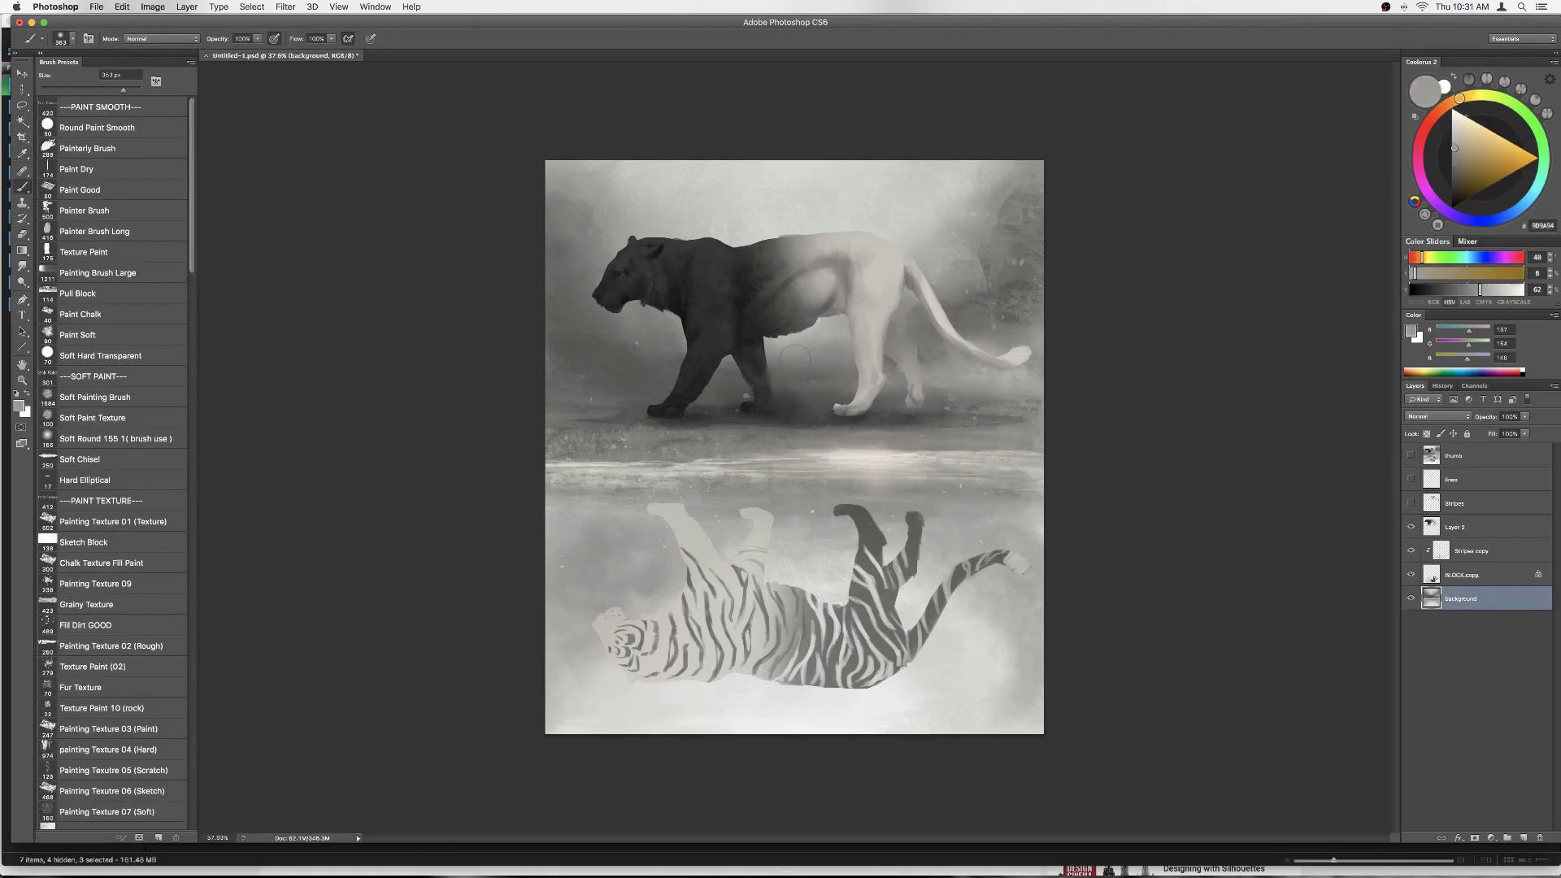
key("e")
right_click(778, 186)
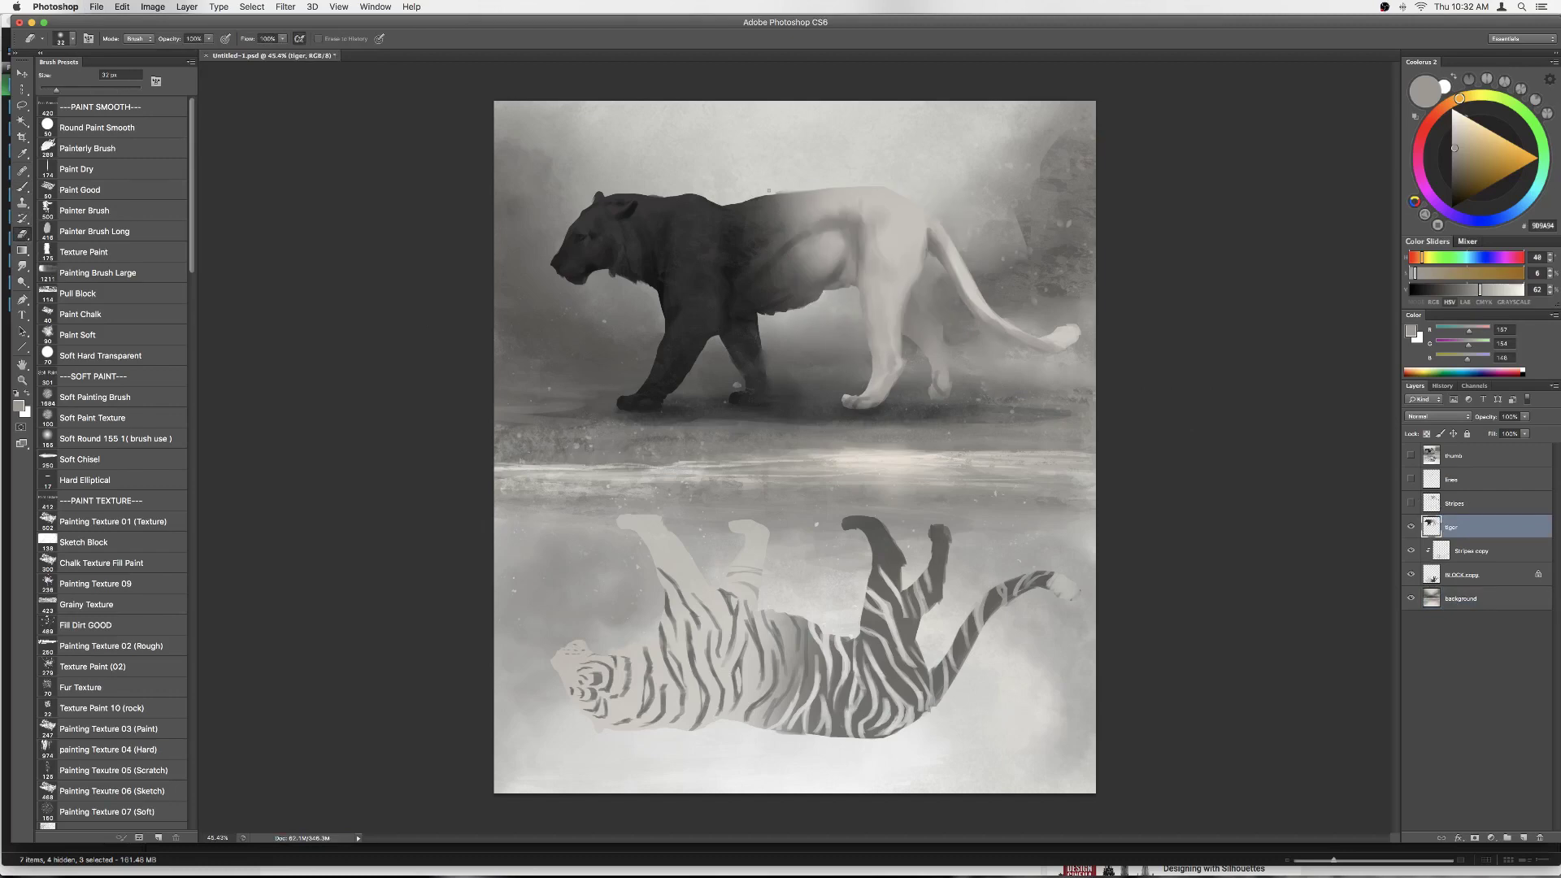
left_click(914, 209, "alt")
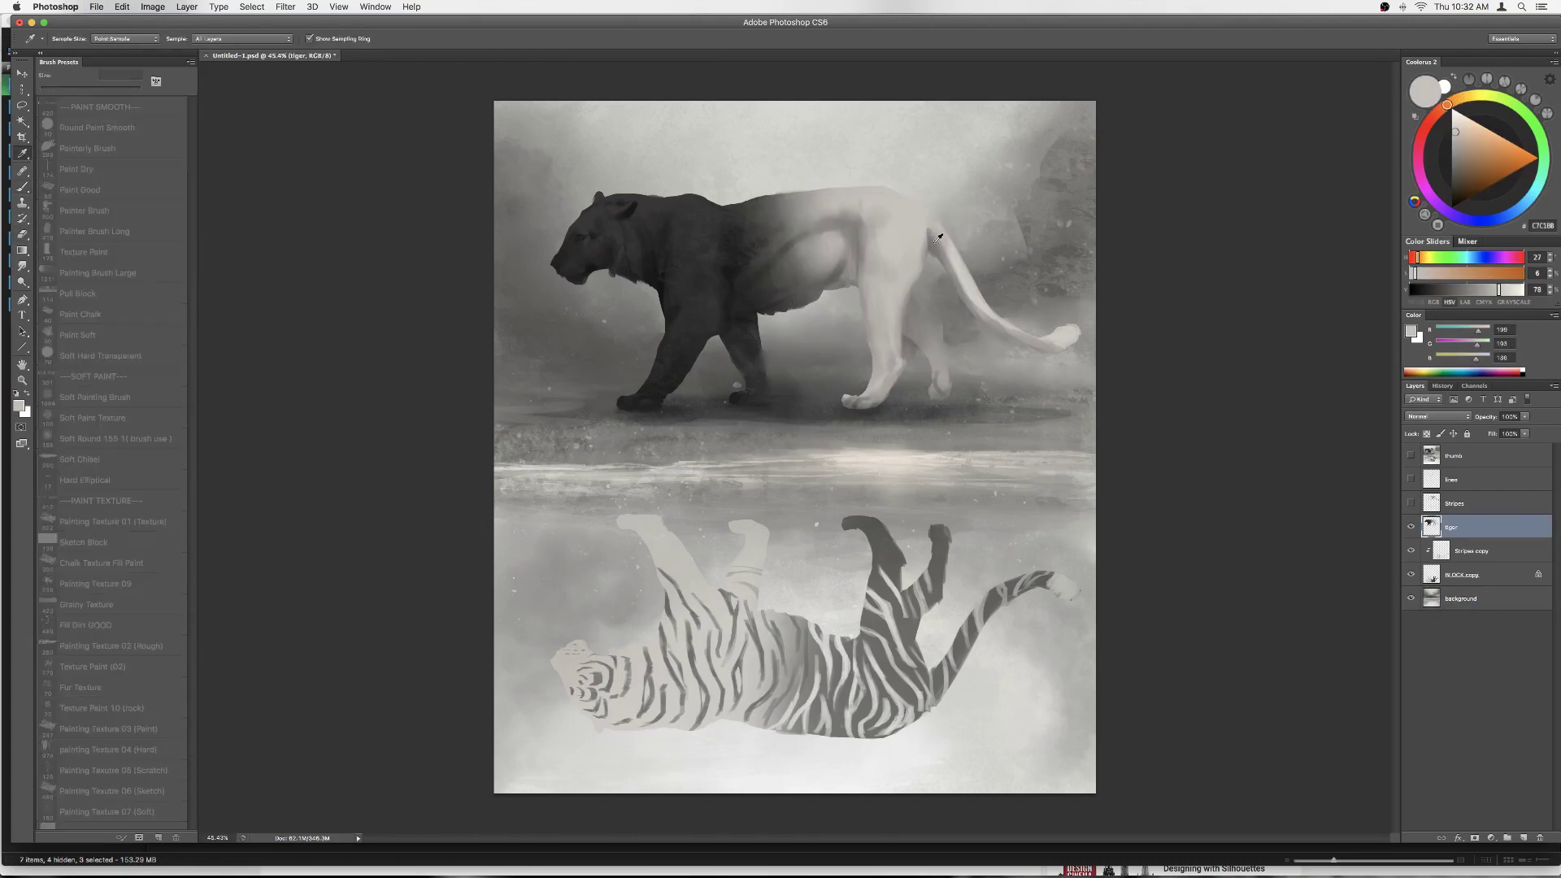
left_click(935, 236, "alt")
Step: Refine the tiger's back with a 74 px brush using mid grey and dark chest tones
right_click(929, 242)
left_click(862, 276, "alt")
right_click(850, 279)
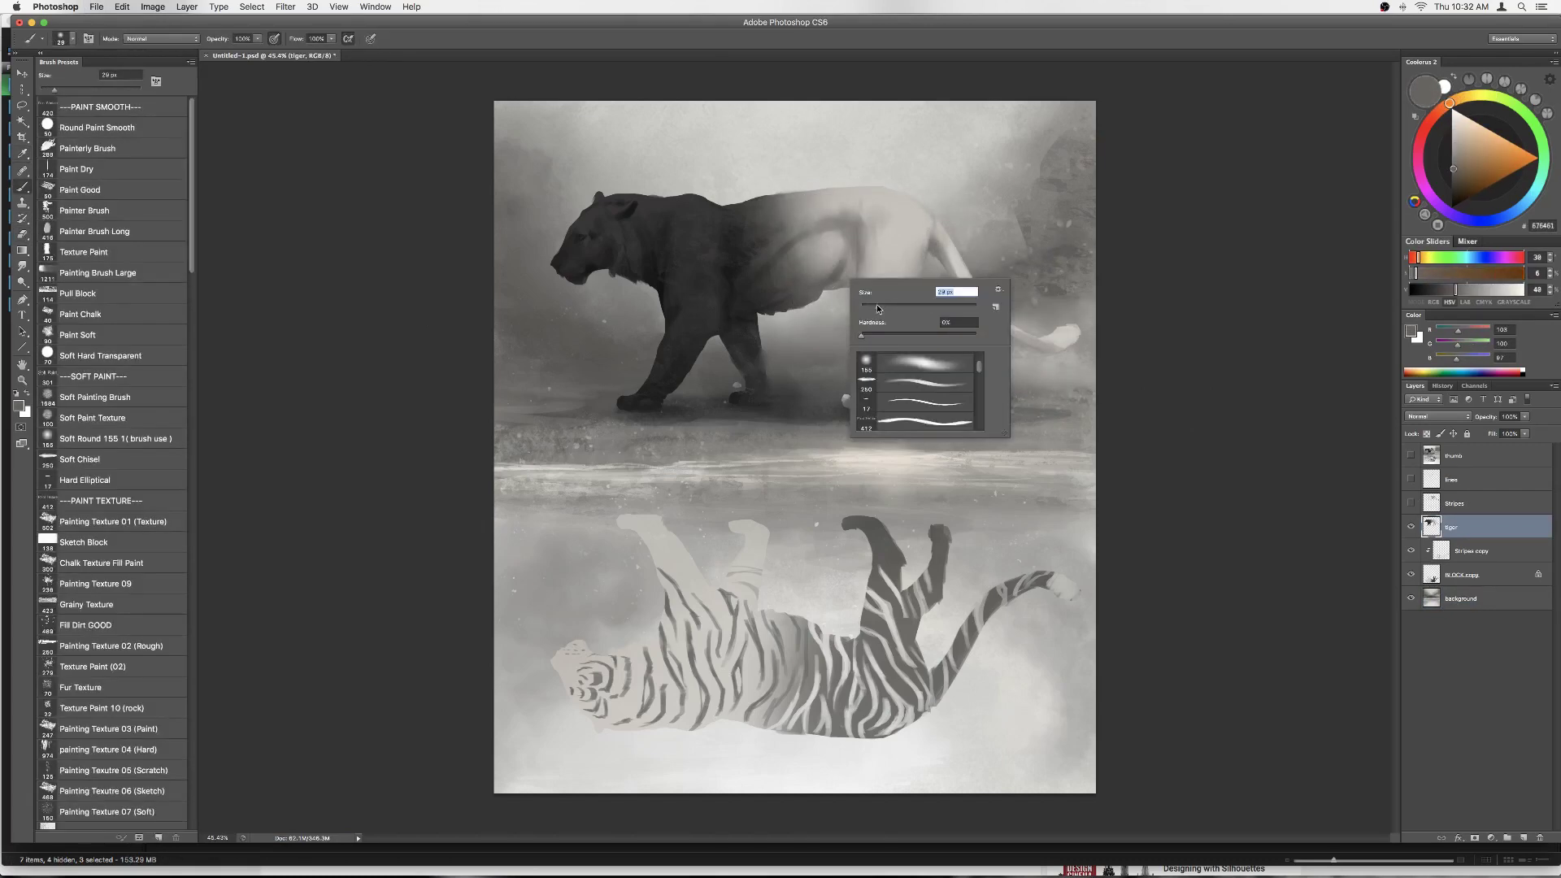
left_click_drag(877, 304, 892, 304)
left_click(820, 251, "alt")
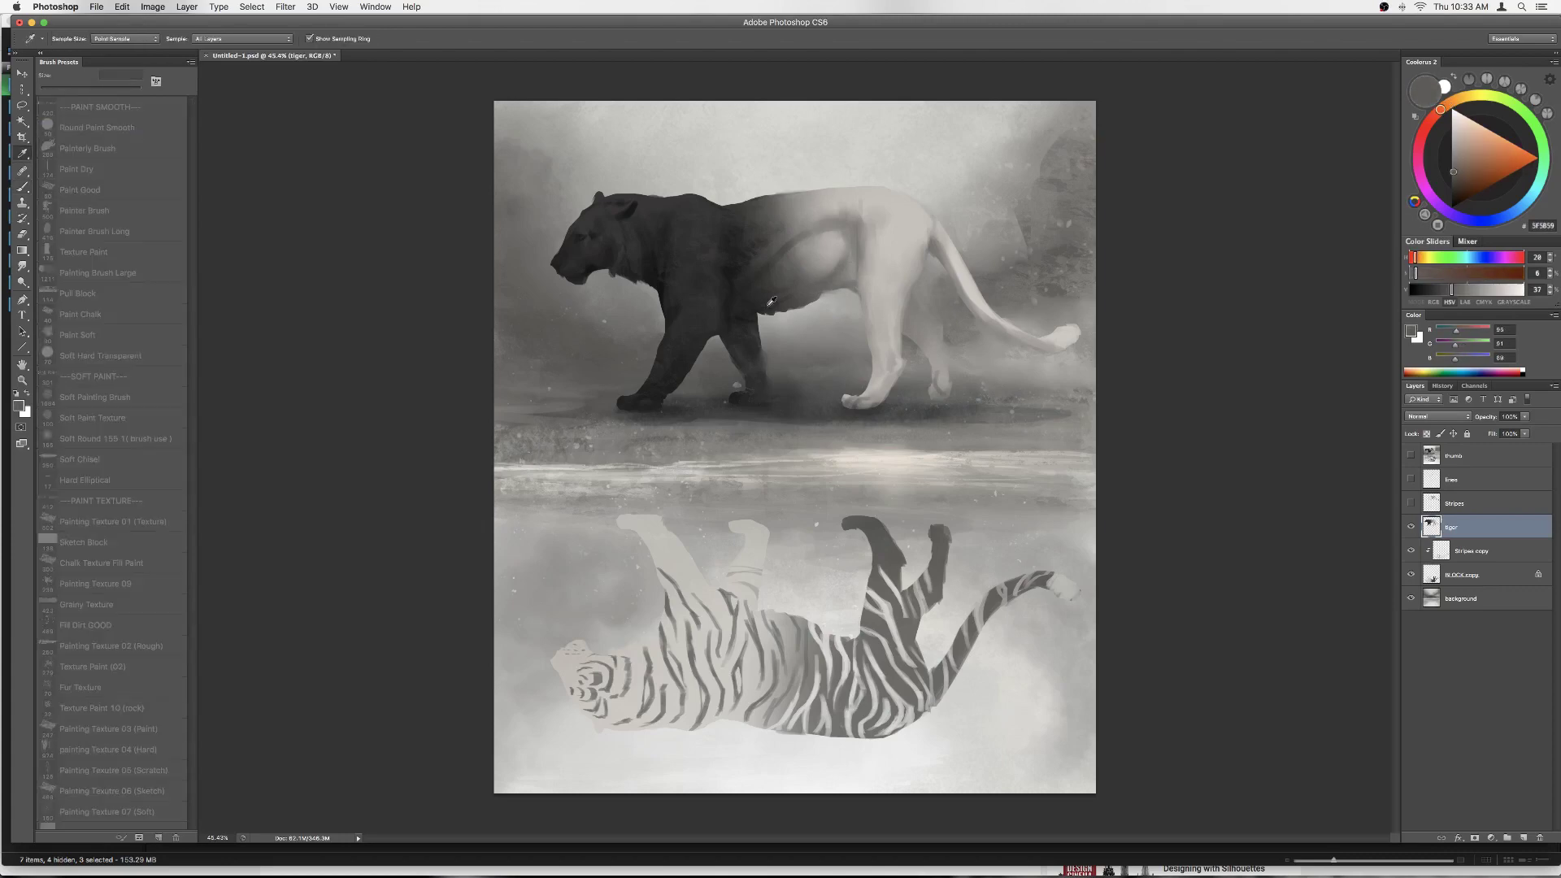
right_click(797, 305)
left_click(800, 297, "alt")
Step: Touch up the flank in mid grey with a resized brush, then save the painting
right_click(829, 258)
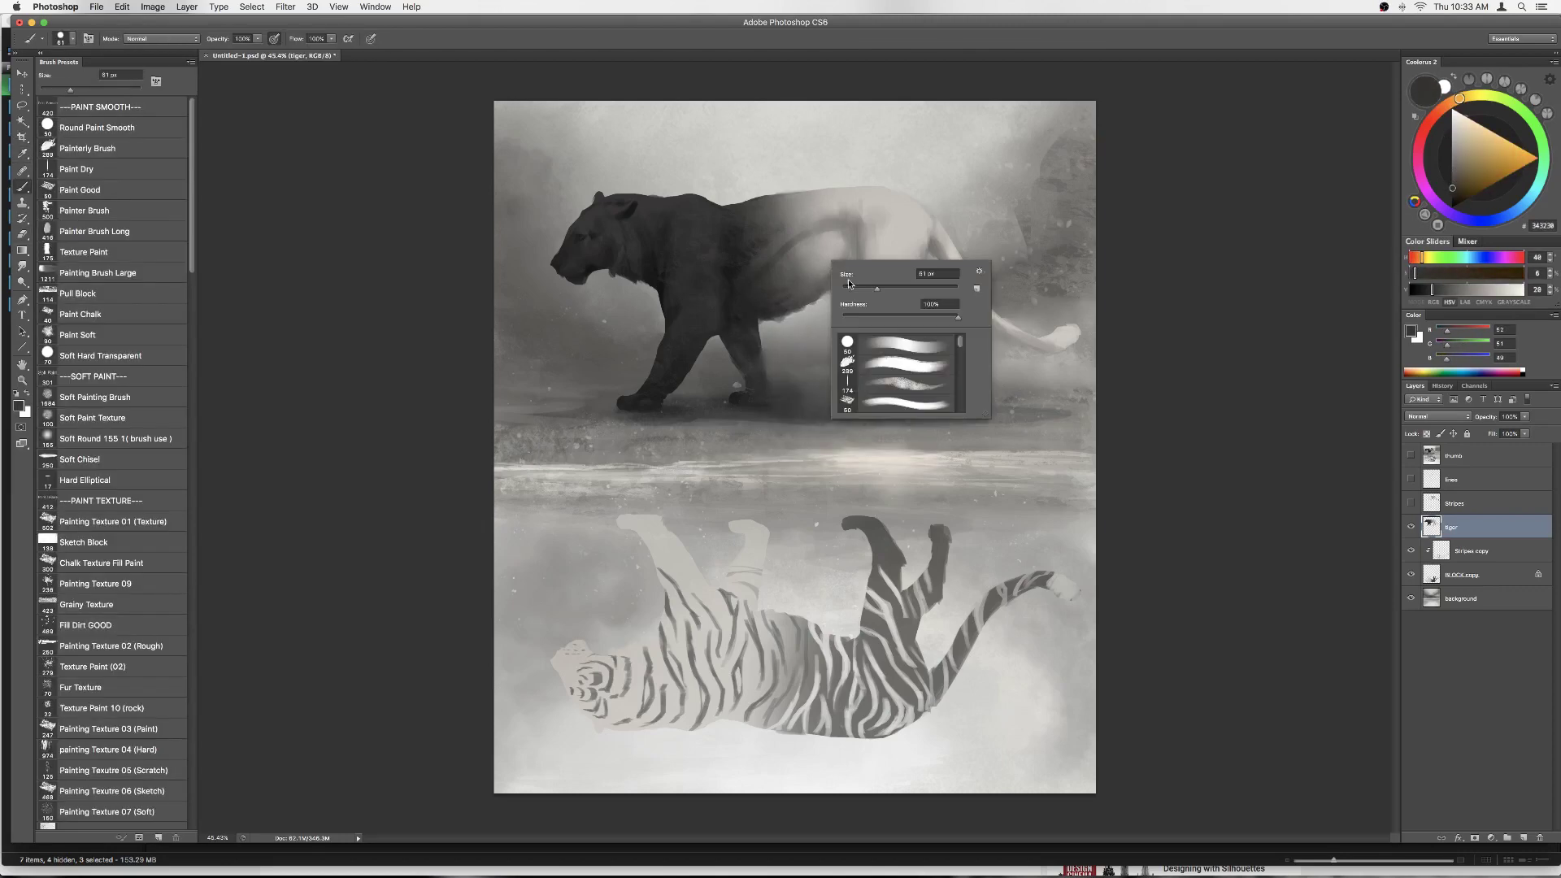
left_click(895, 302, "alt")
right_click(891, 285)
right_click(915, 260)
key("Escape")
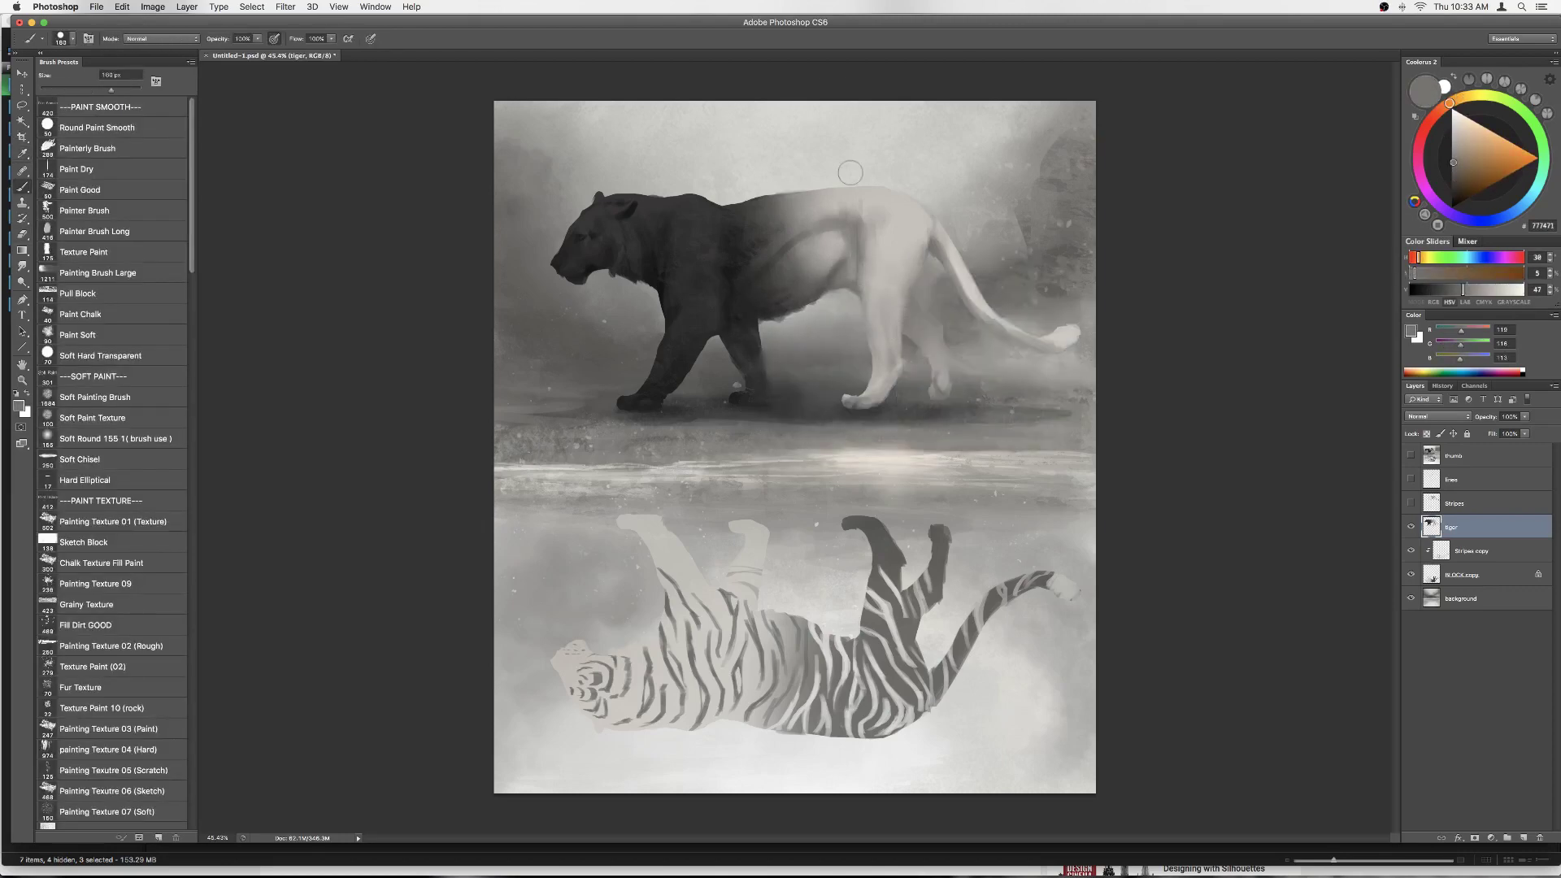
key("e")
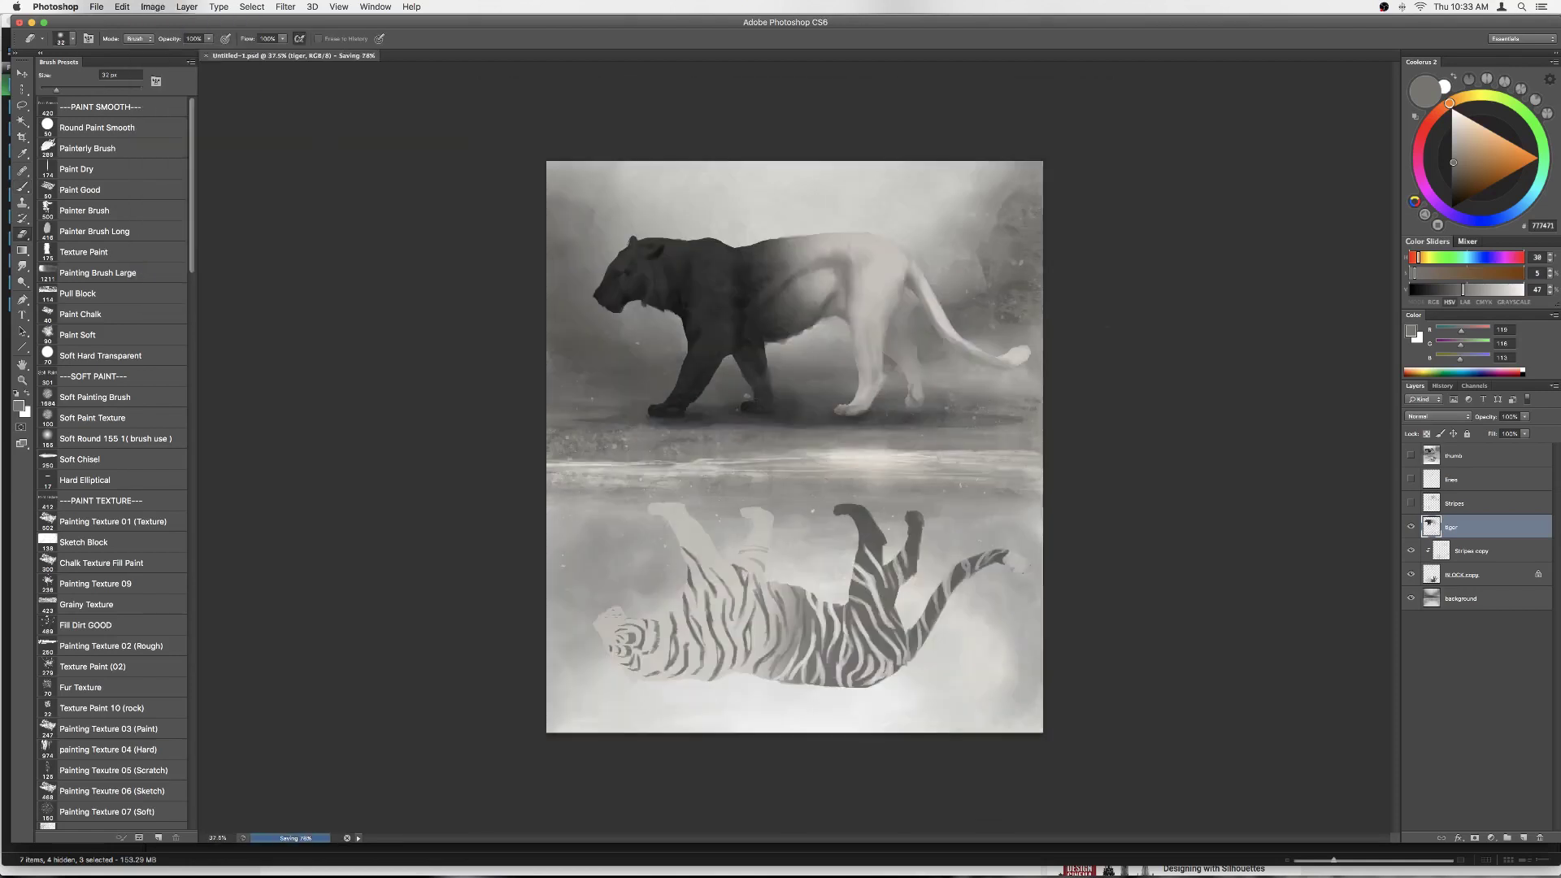
Step: Show the Stripes layer over the tiger in Overlay blending at 72% opacity
left_click(1437, 416)
left_click(1420, 346)
key("super+0")
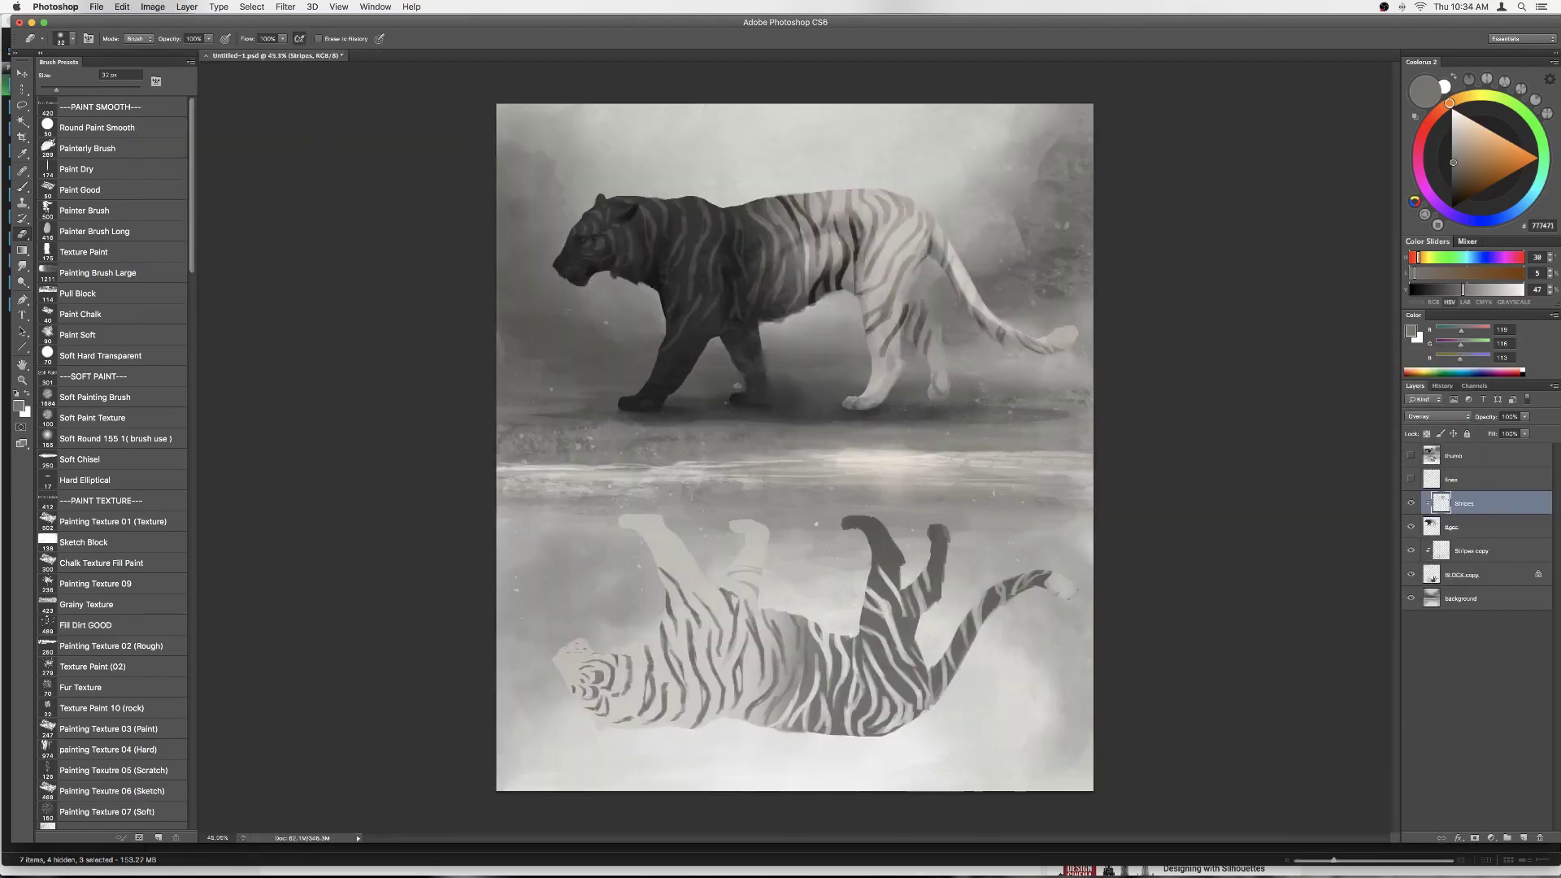
mouse_move(1524, 416)
left_mouse_down()
mouse_move(1504, 432)
mouse_move(1517, 431)
left_mouse_up()
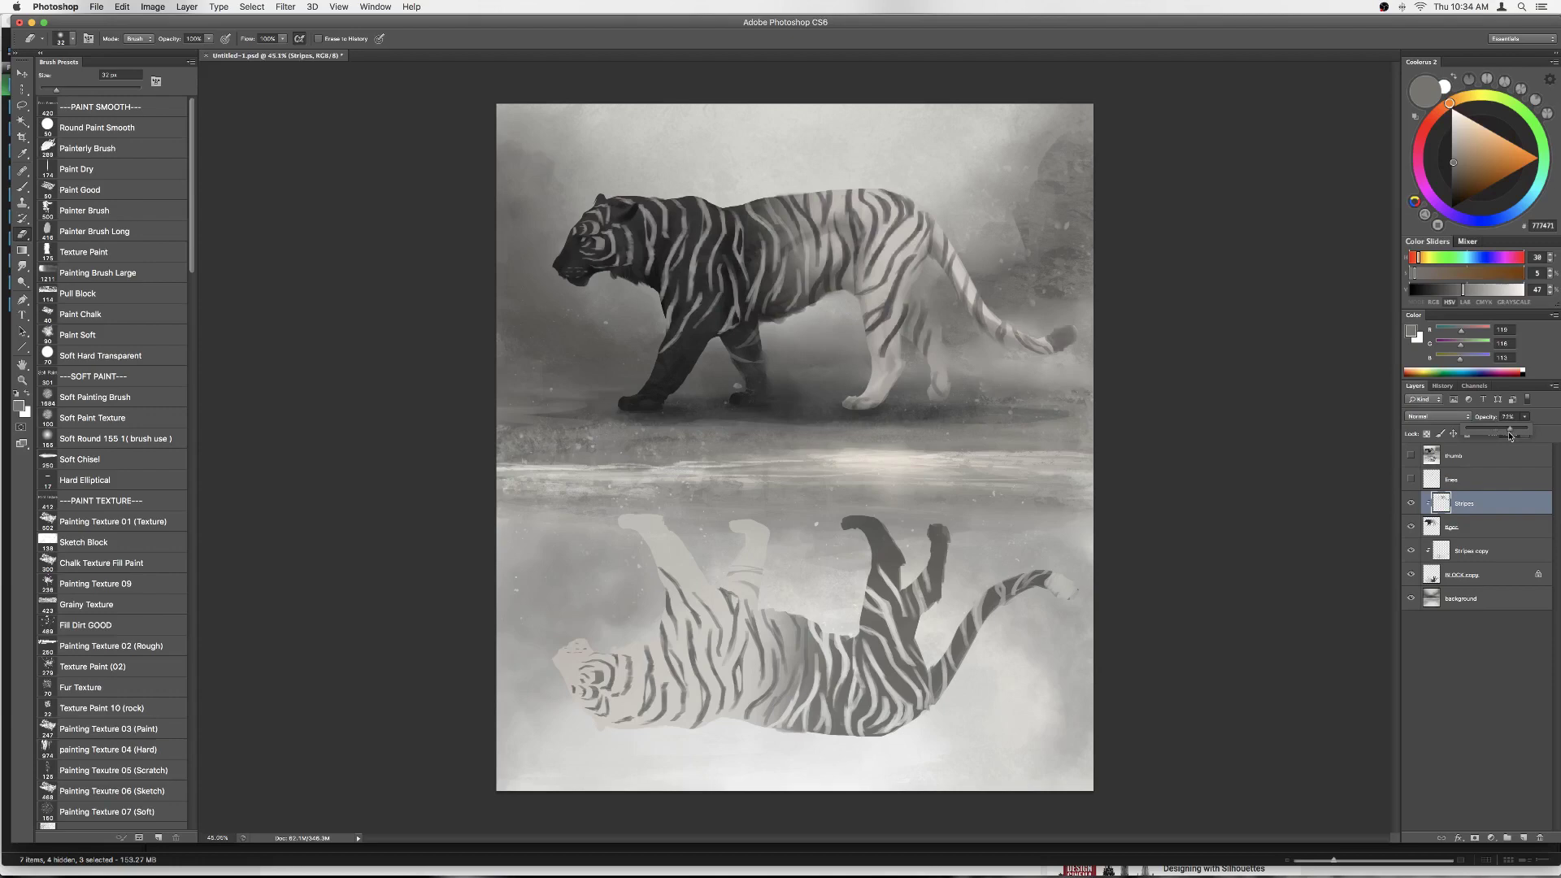
left_click(1438, 416)
left_click(1438, 533)
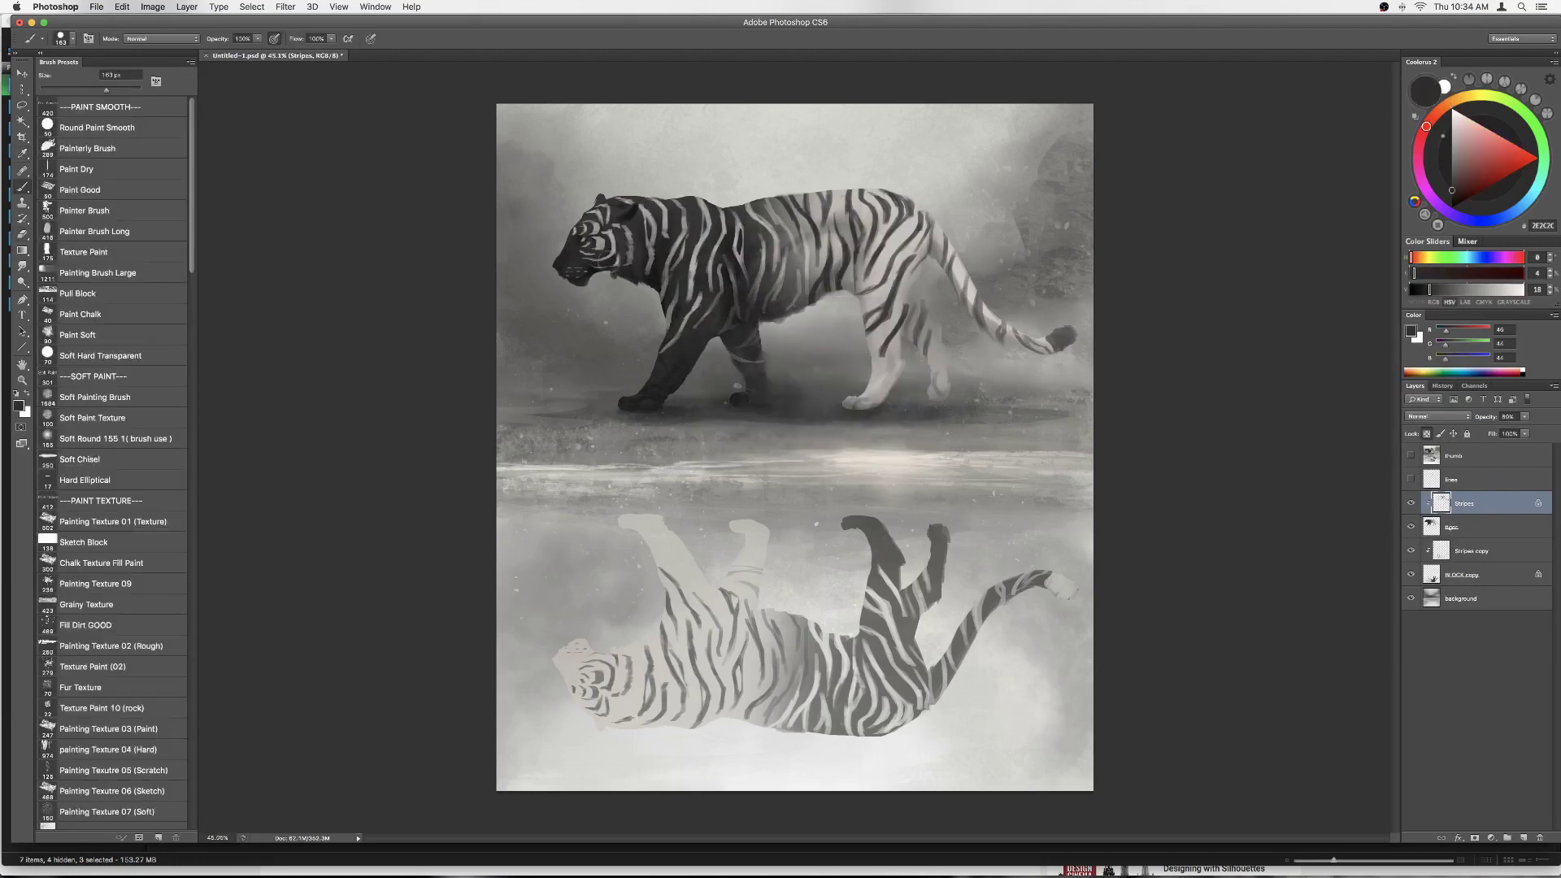
Step: Paint light stripes with the Painting Texture 01 brush and erase stray marks on the body
key("period")
key("F9")
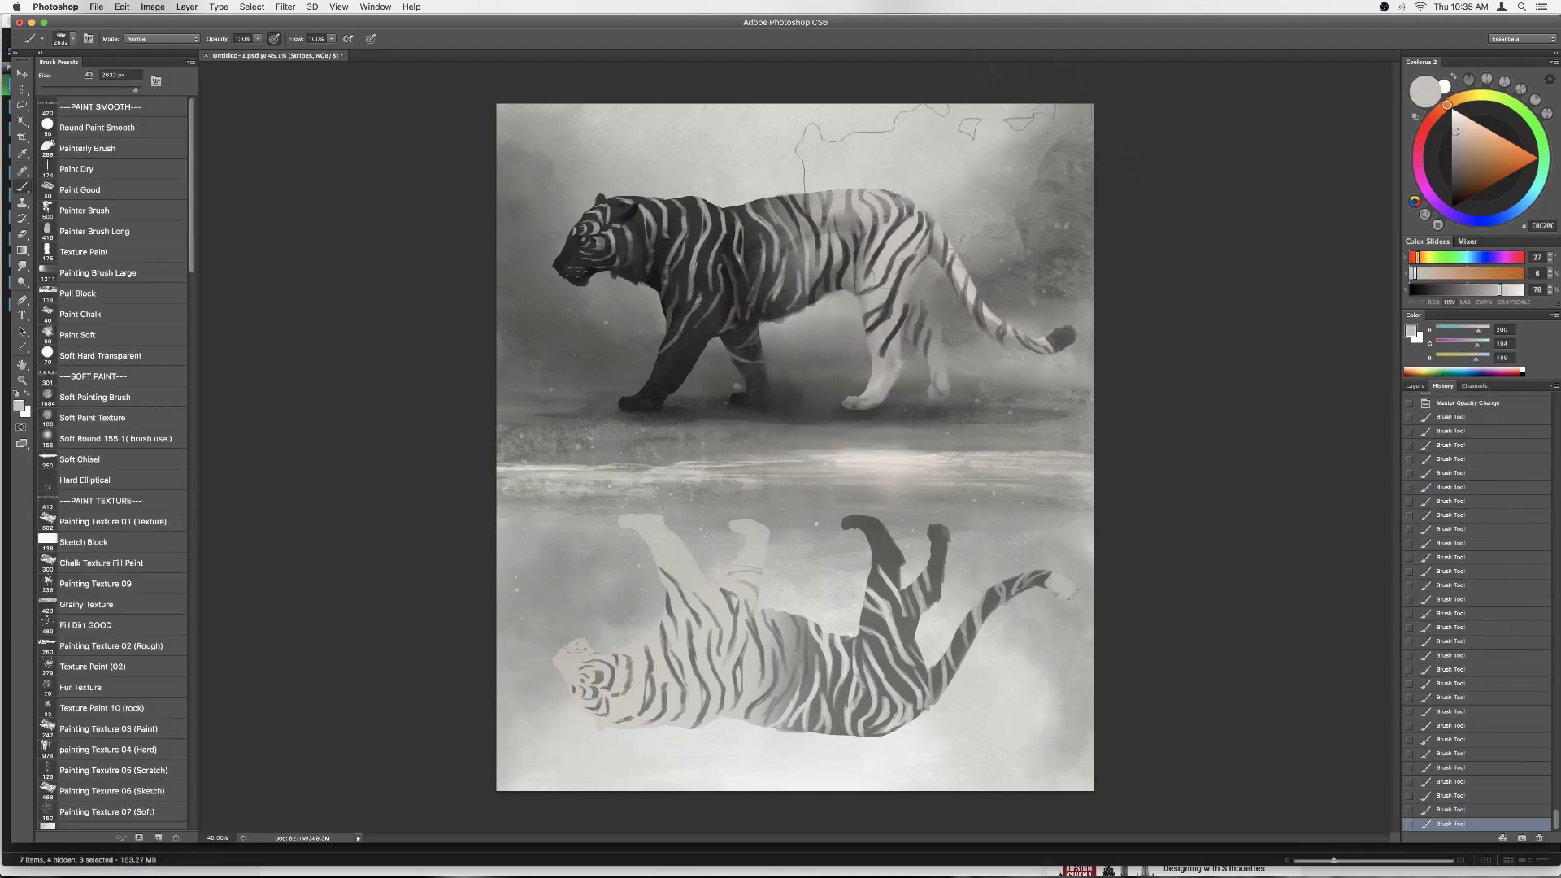
left_click_drag(781, 260, 805, 210)
left_click(691, 292, "alt")
right_click(663, 287)
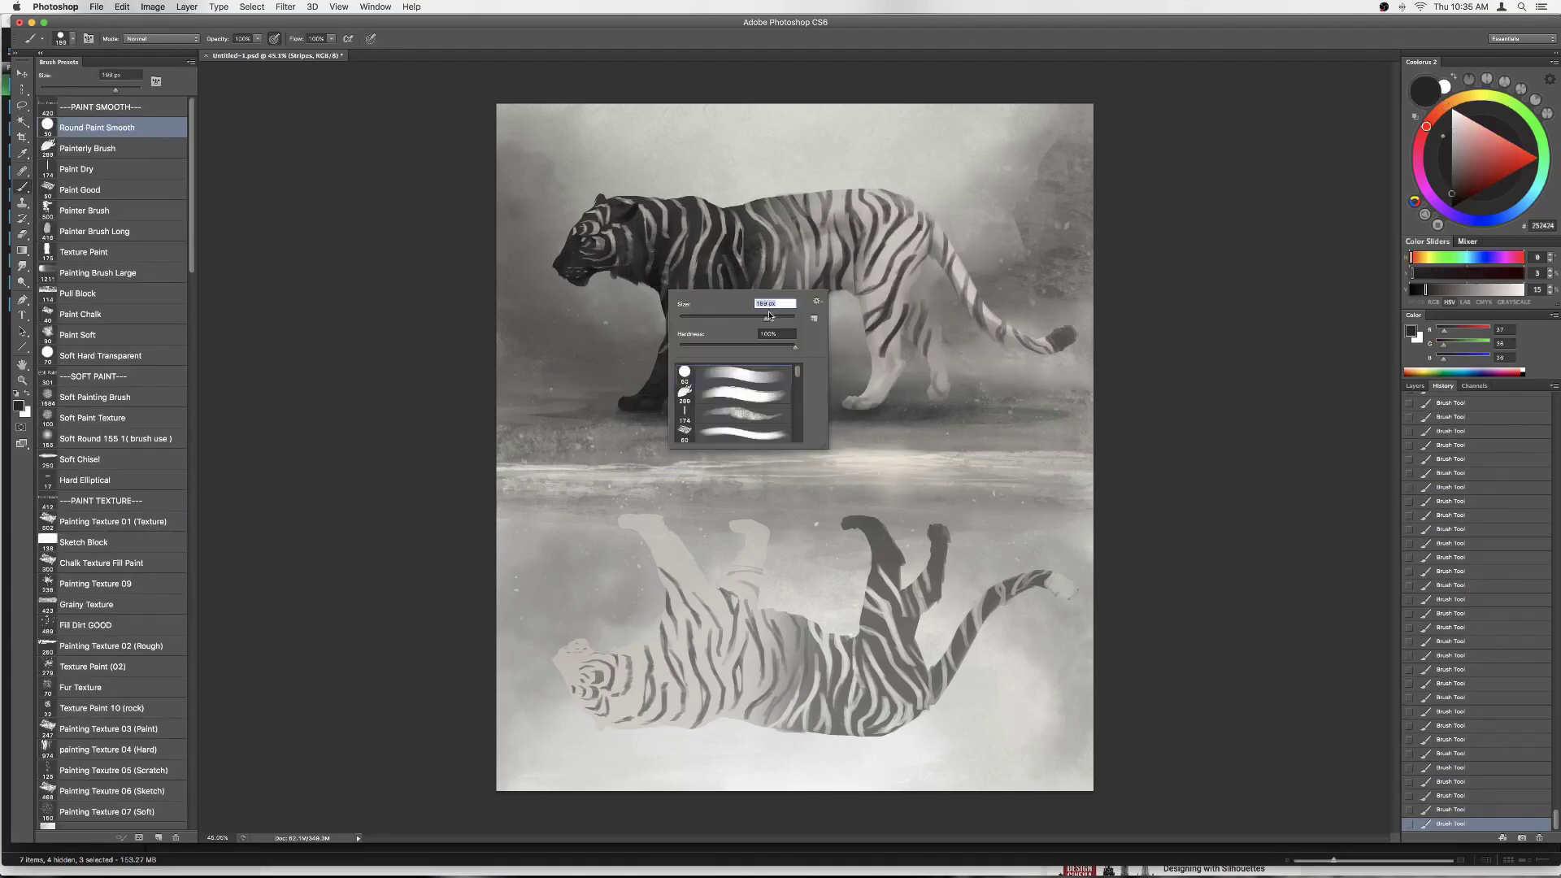
key("e")
left_click_drag(852, 346, 730, 146)
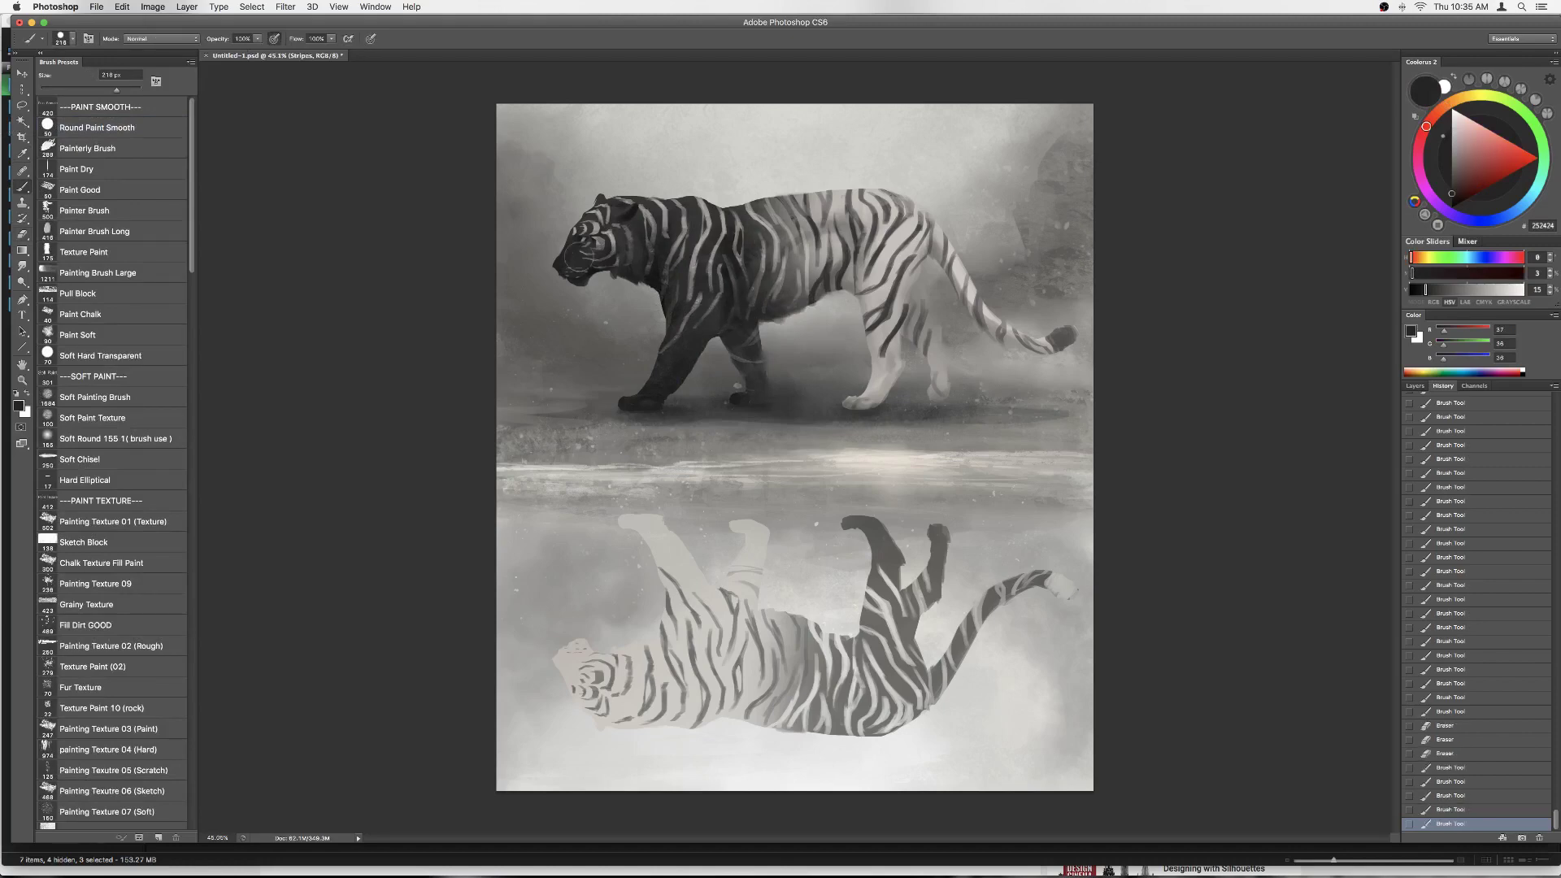
Step: Paint black stripes across the back and toward the tail with a ~188 px brush
left_click(578, 258)
right_click(685, 212)
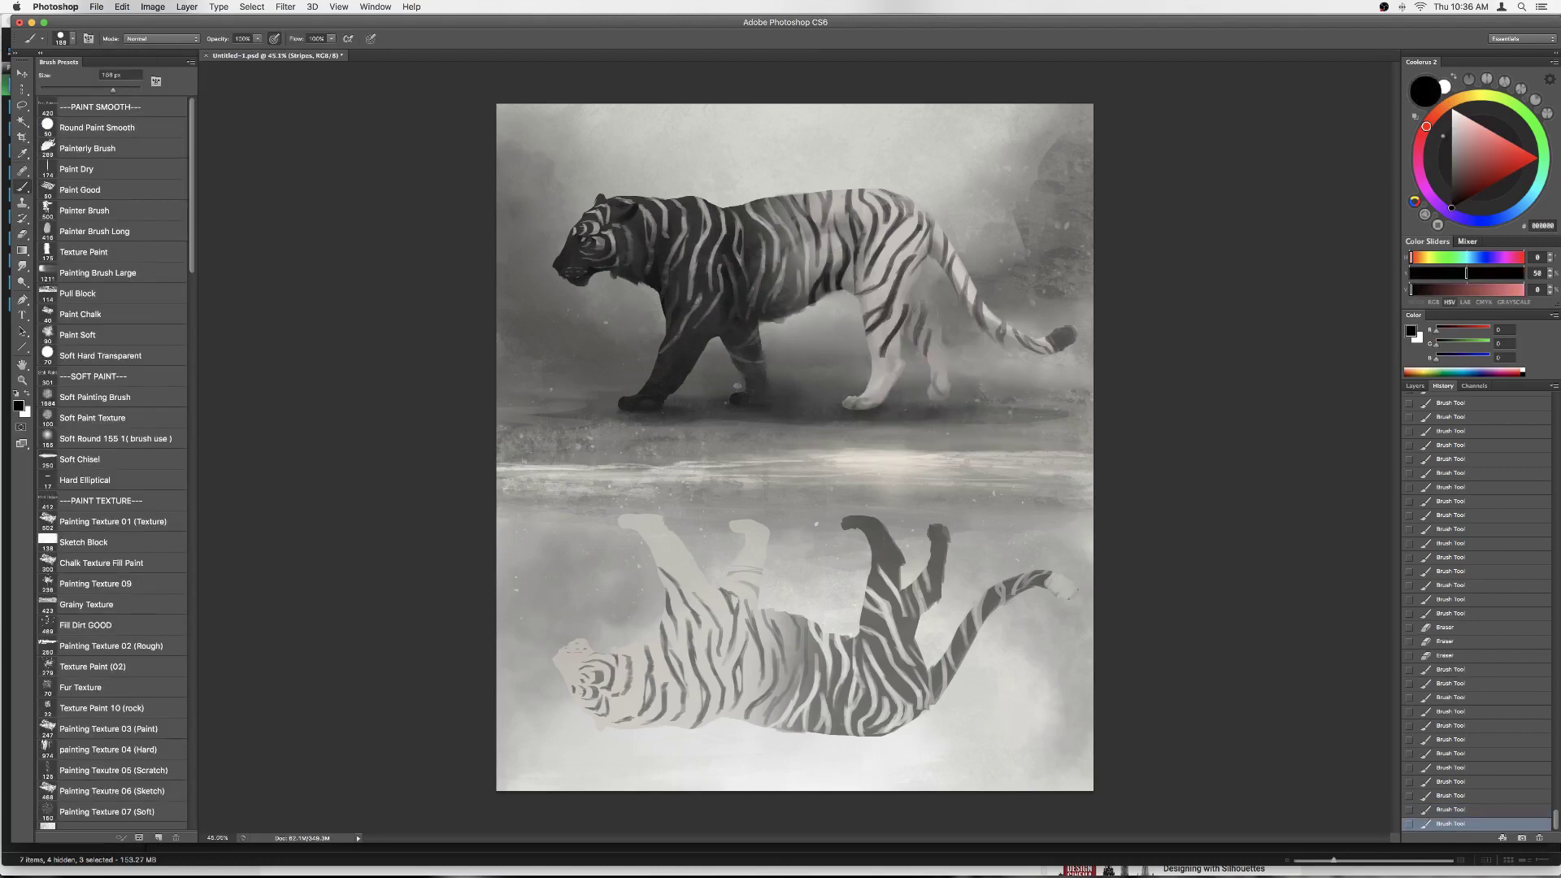
left_click_drag(821, 195, 927, 220)
left_click_drag(1053, 333, 1056, 359)
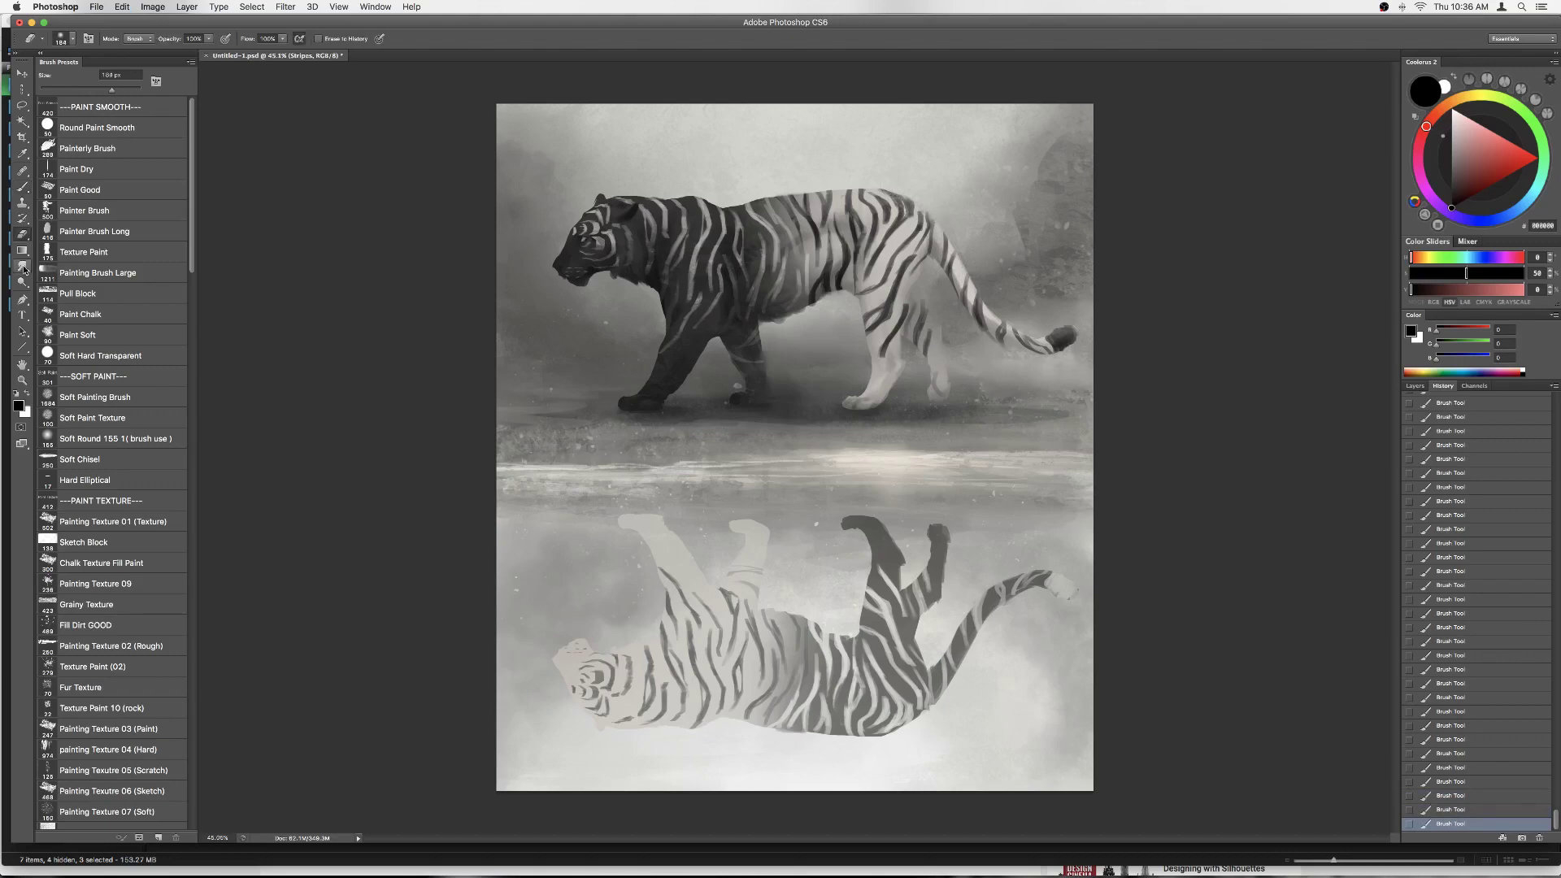
key("F7")
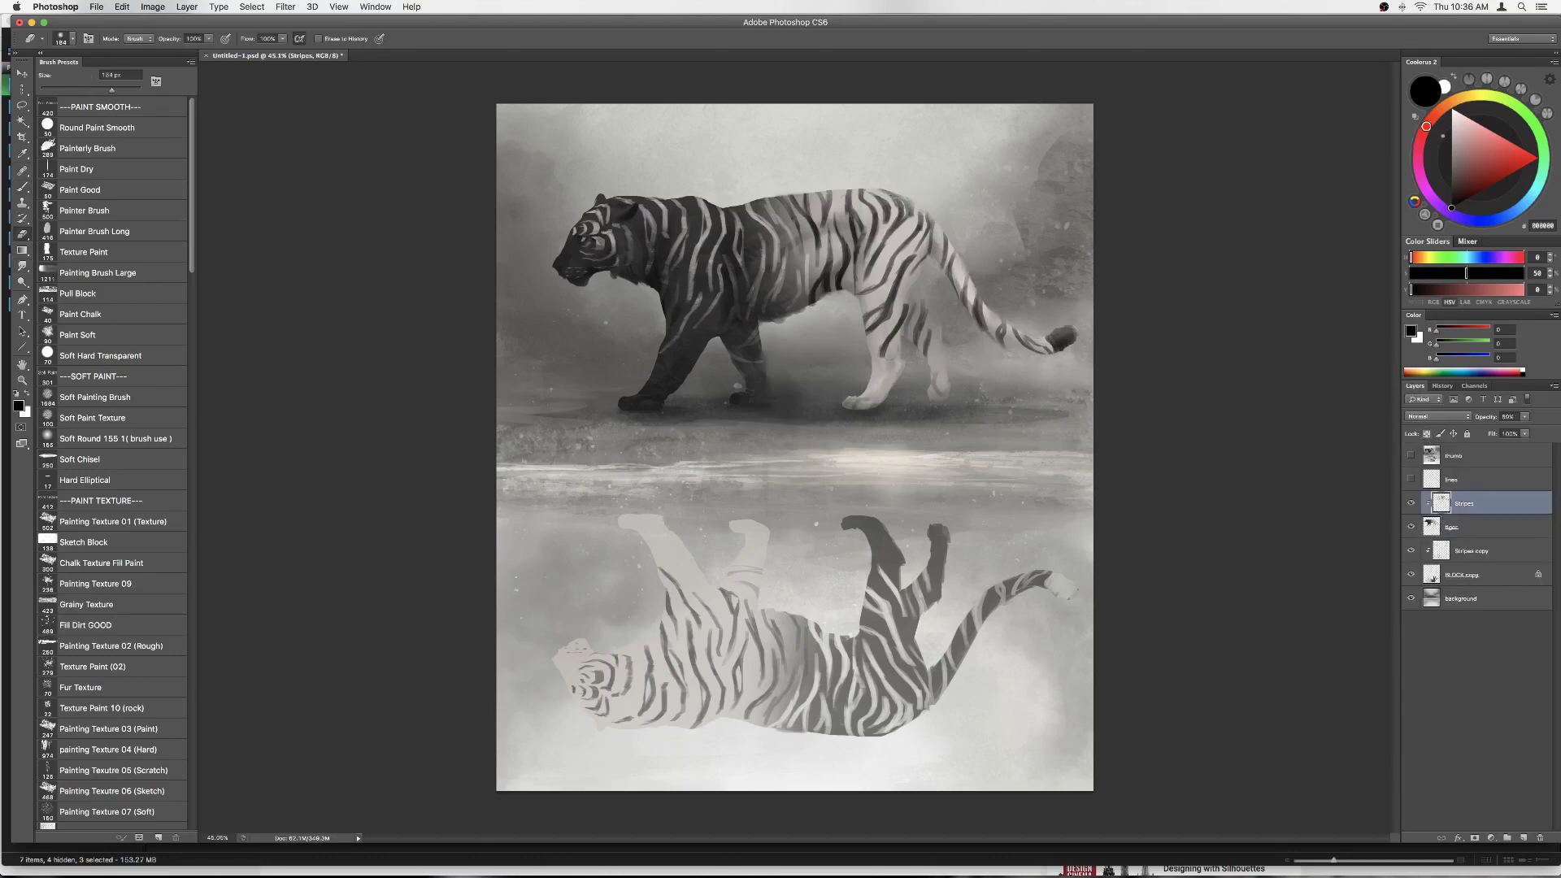
key("b")
left_click(844, 367, "alt")
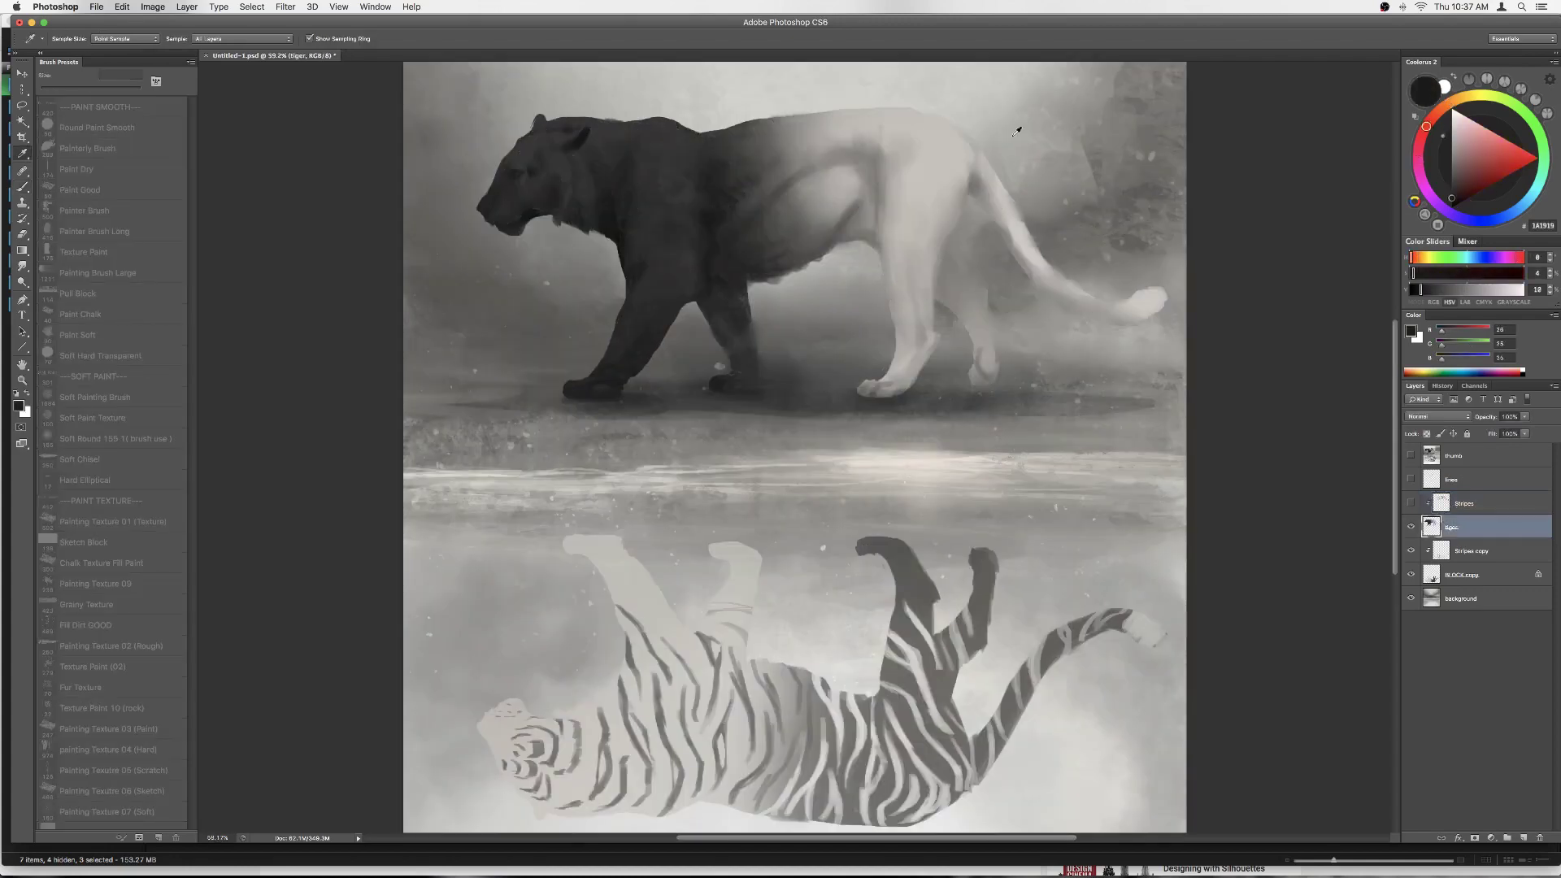
Step: Darken the tiger's shoulder with a stroke, then shrink the brush to ~79 px and sample near-black
key("Return")
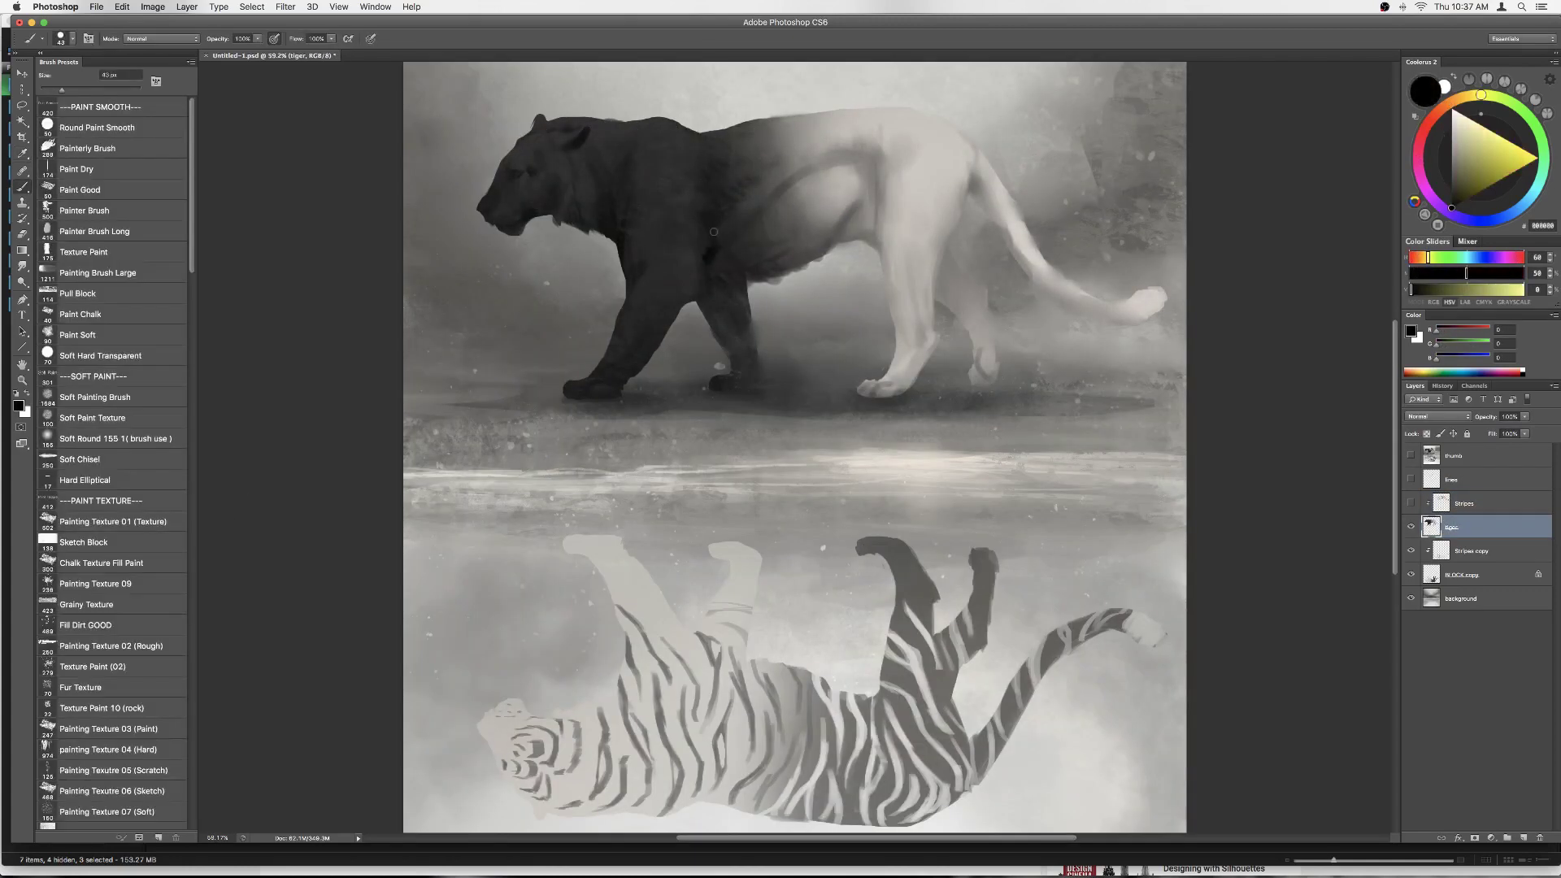
left_click_drag(756, 226, 716, 309)
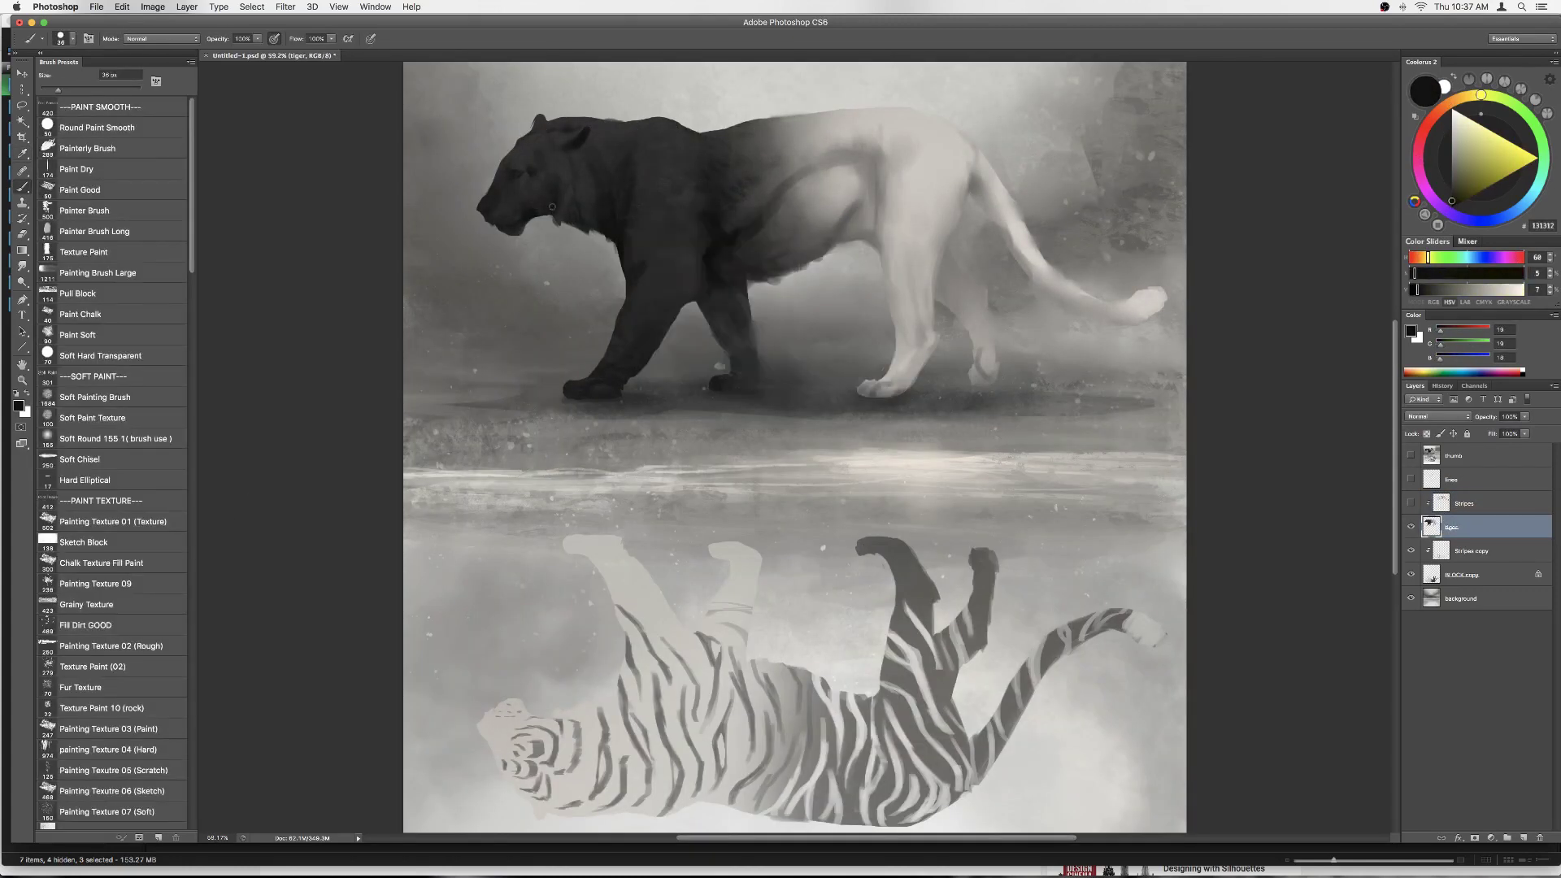
right_click(598, 224)
left_click_drag(675, 189, 642, 189)
key("Return")
left_click(618, 173, "alt")
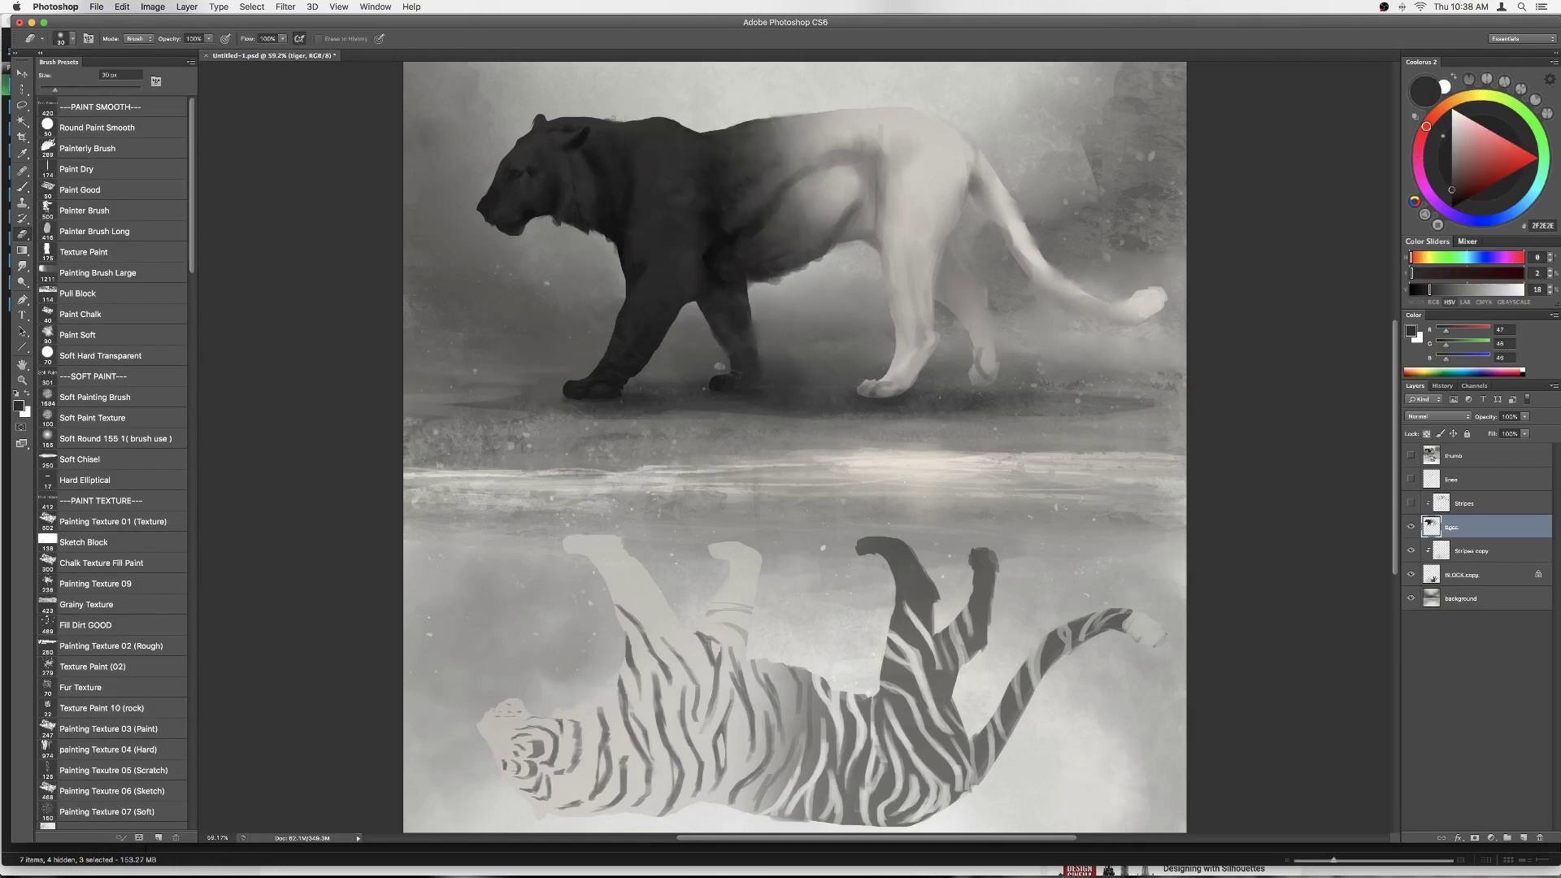
Step: Repaint the head using sampled dark greys from the body and head
right_click(612, 173)
key("Return")
left_click(884, 178, "alt")
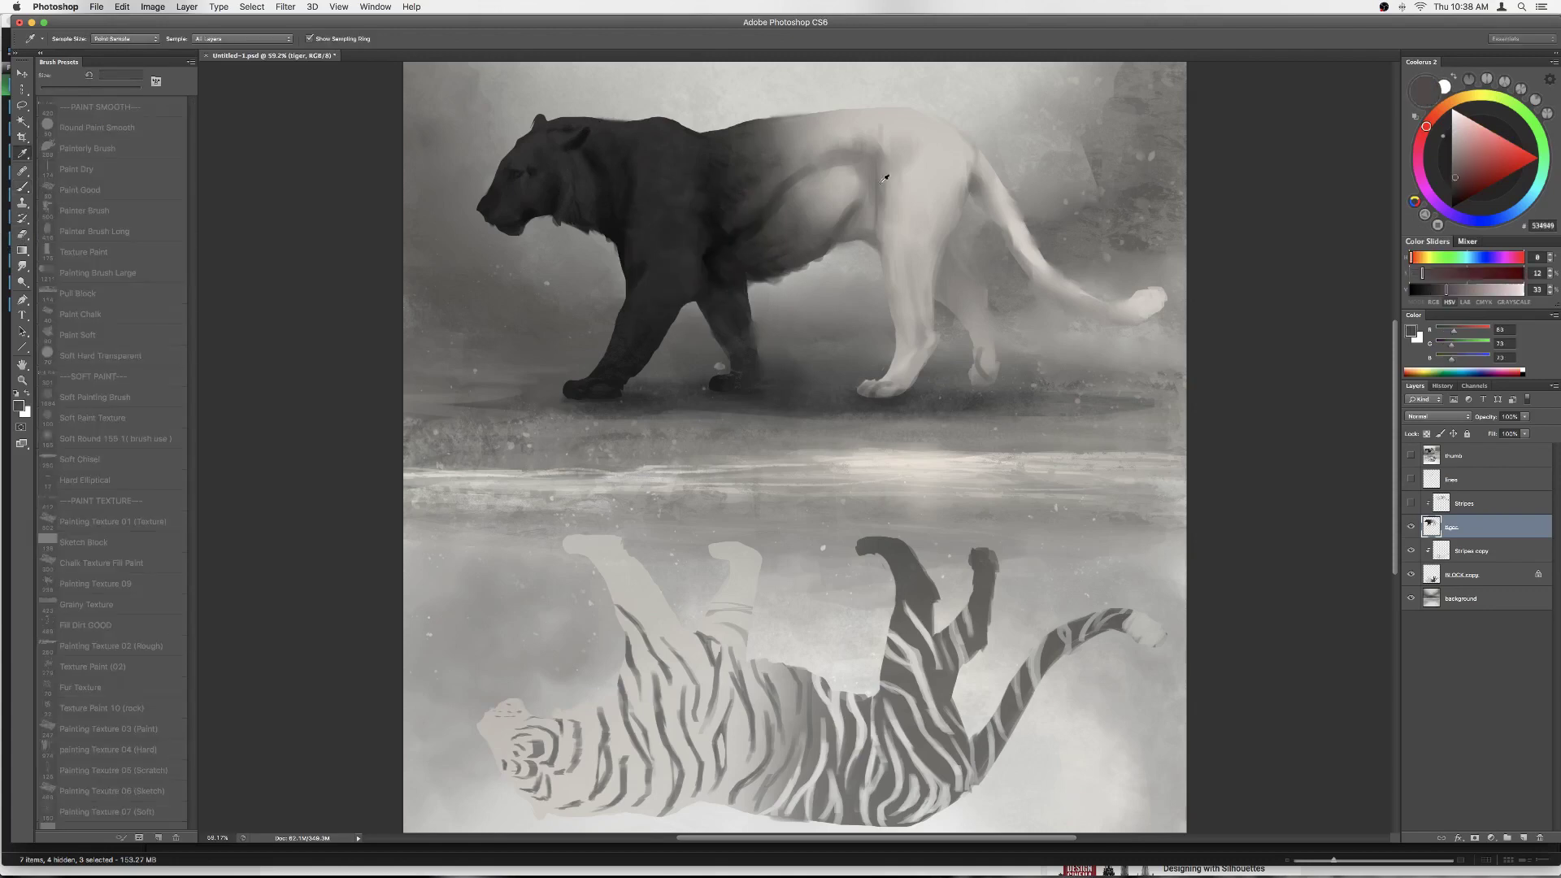
left_click(613, 269, "alt")
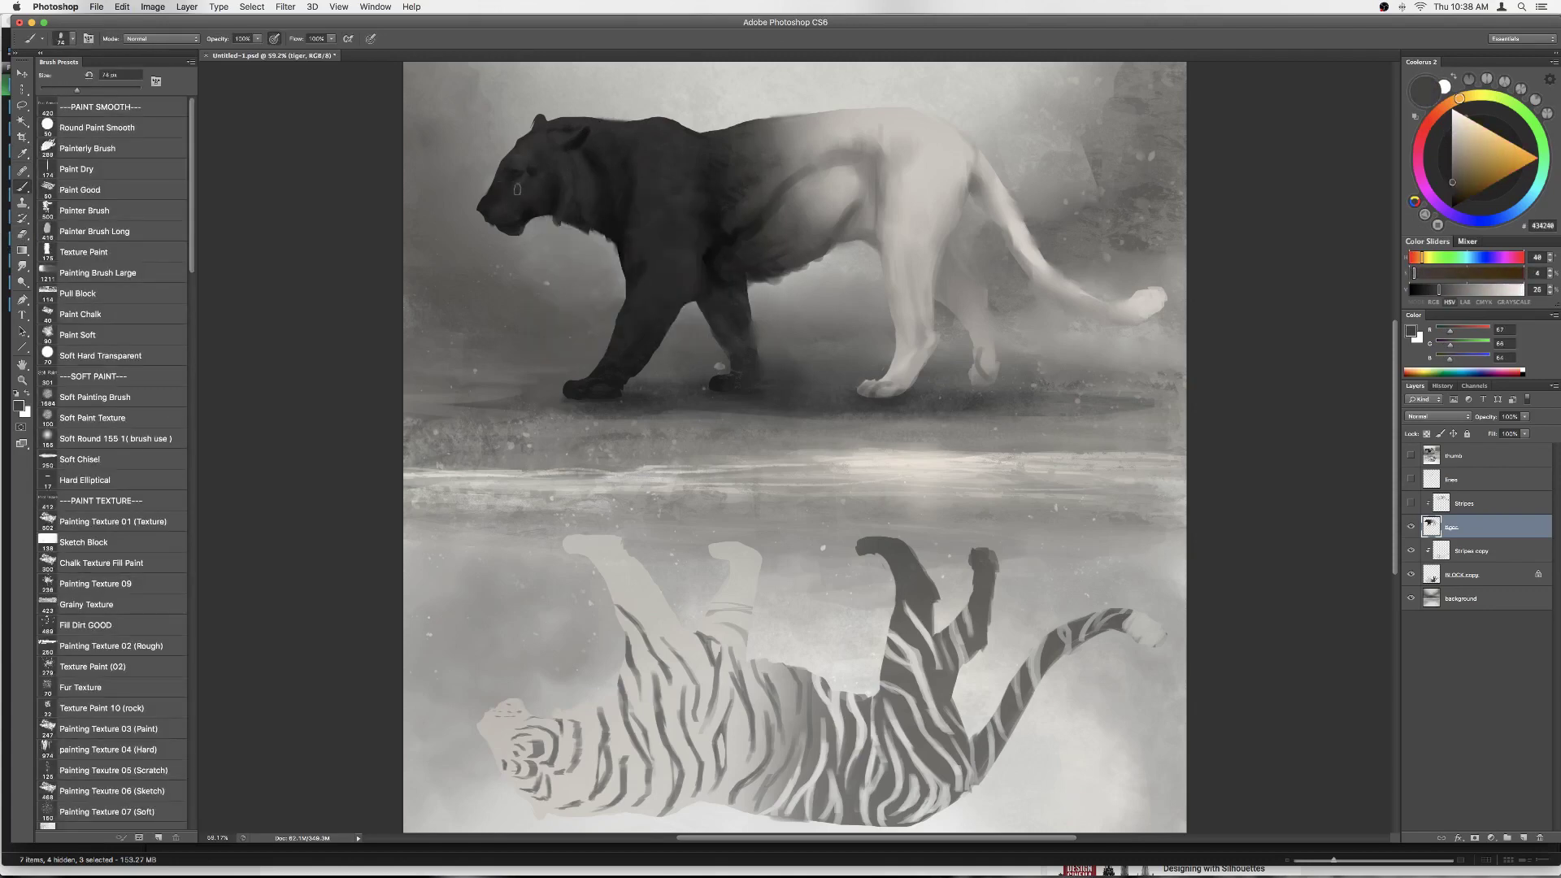
left_click(524, 152, "alt")
left_click(604, 150, "alt")
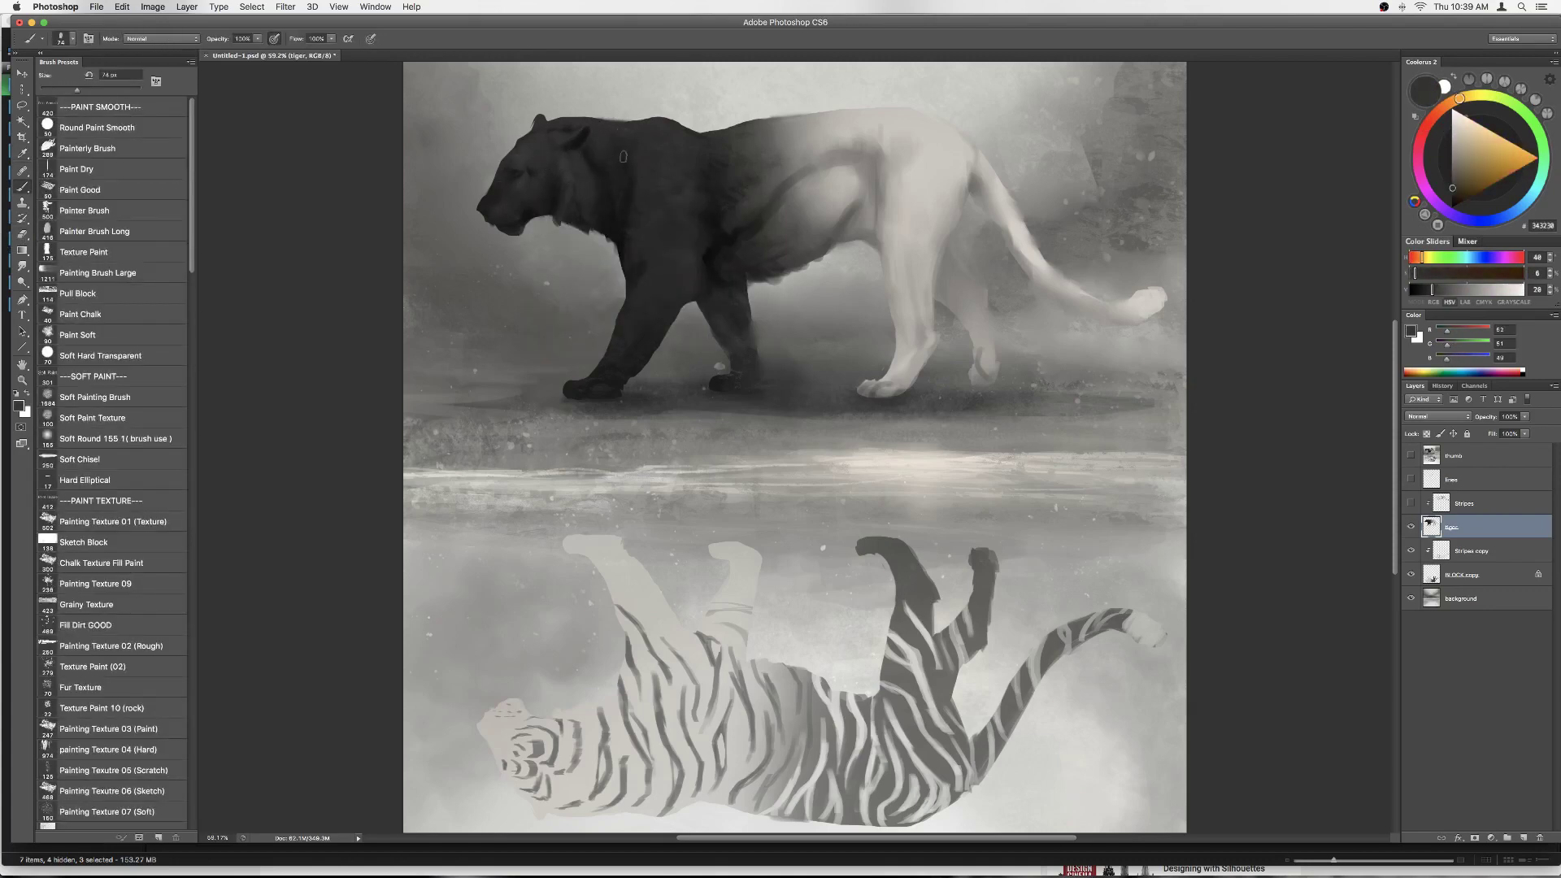
right_click(534, 122)
left_click(535, 124, "alt")
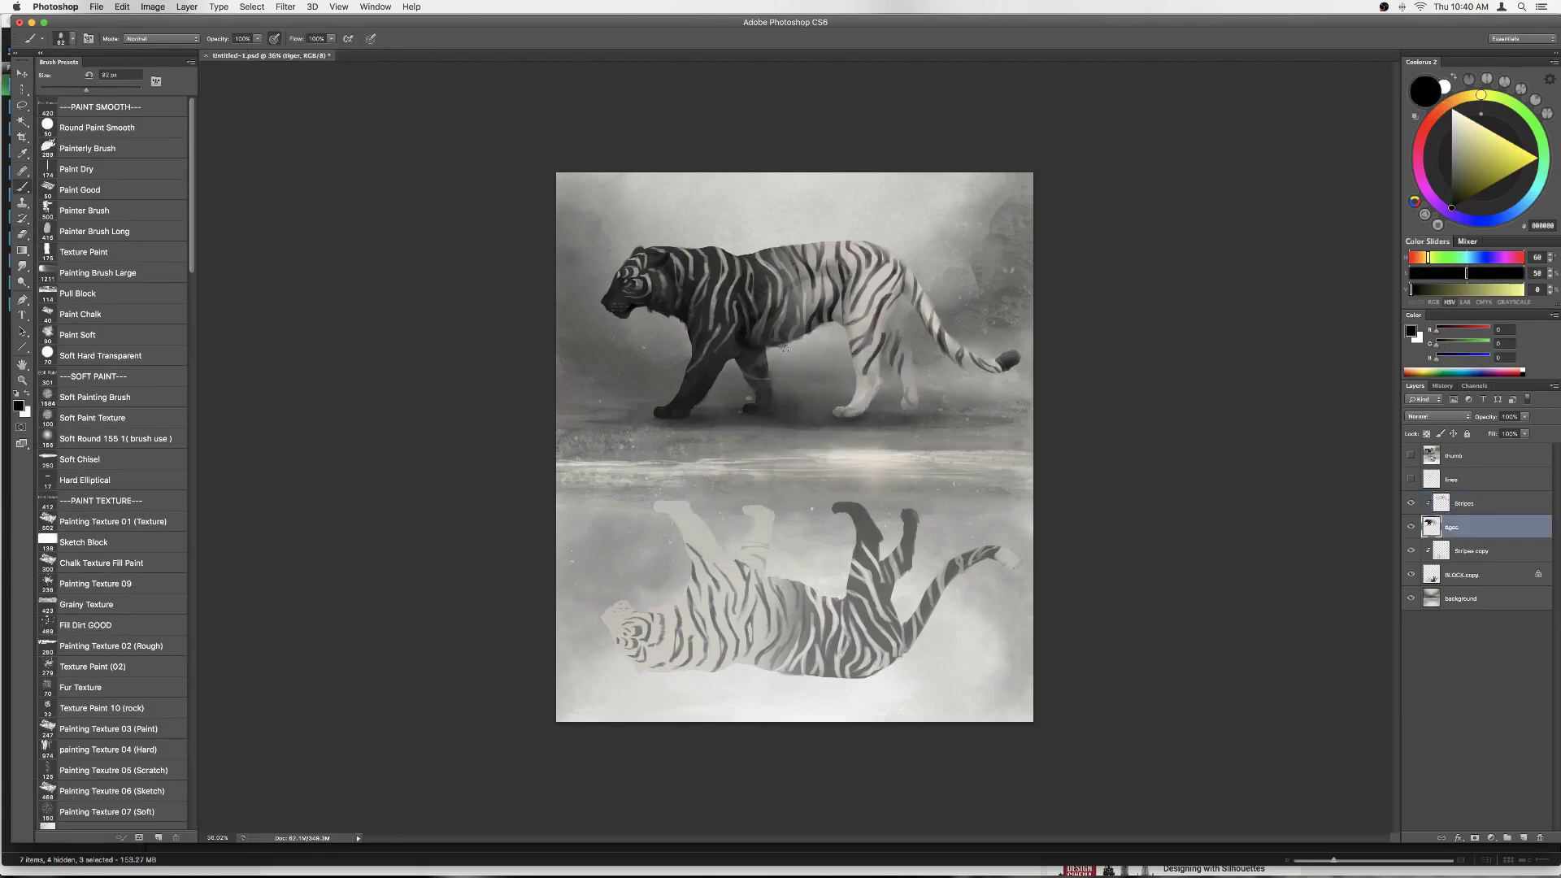
key("b")
left_click(739, 336, "alt")
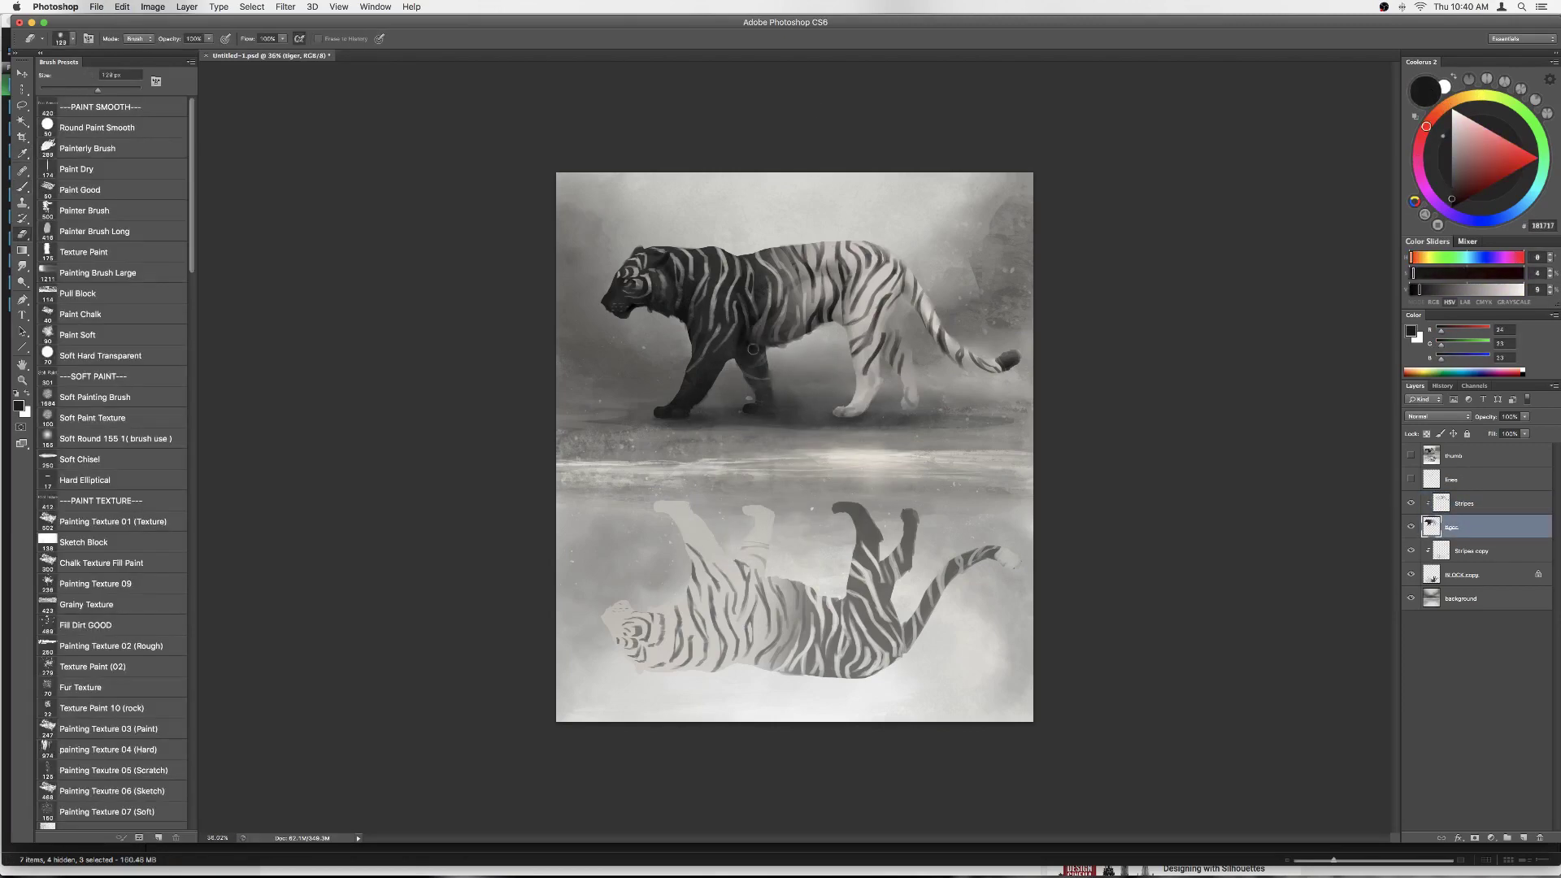
right_click(757, 335)
left_click(745, 333, "alt")
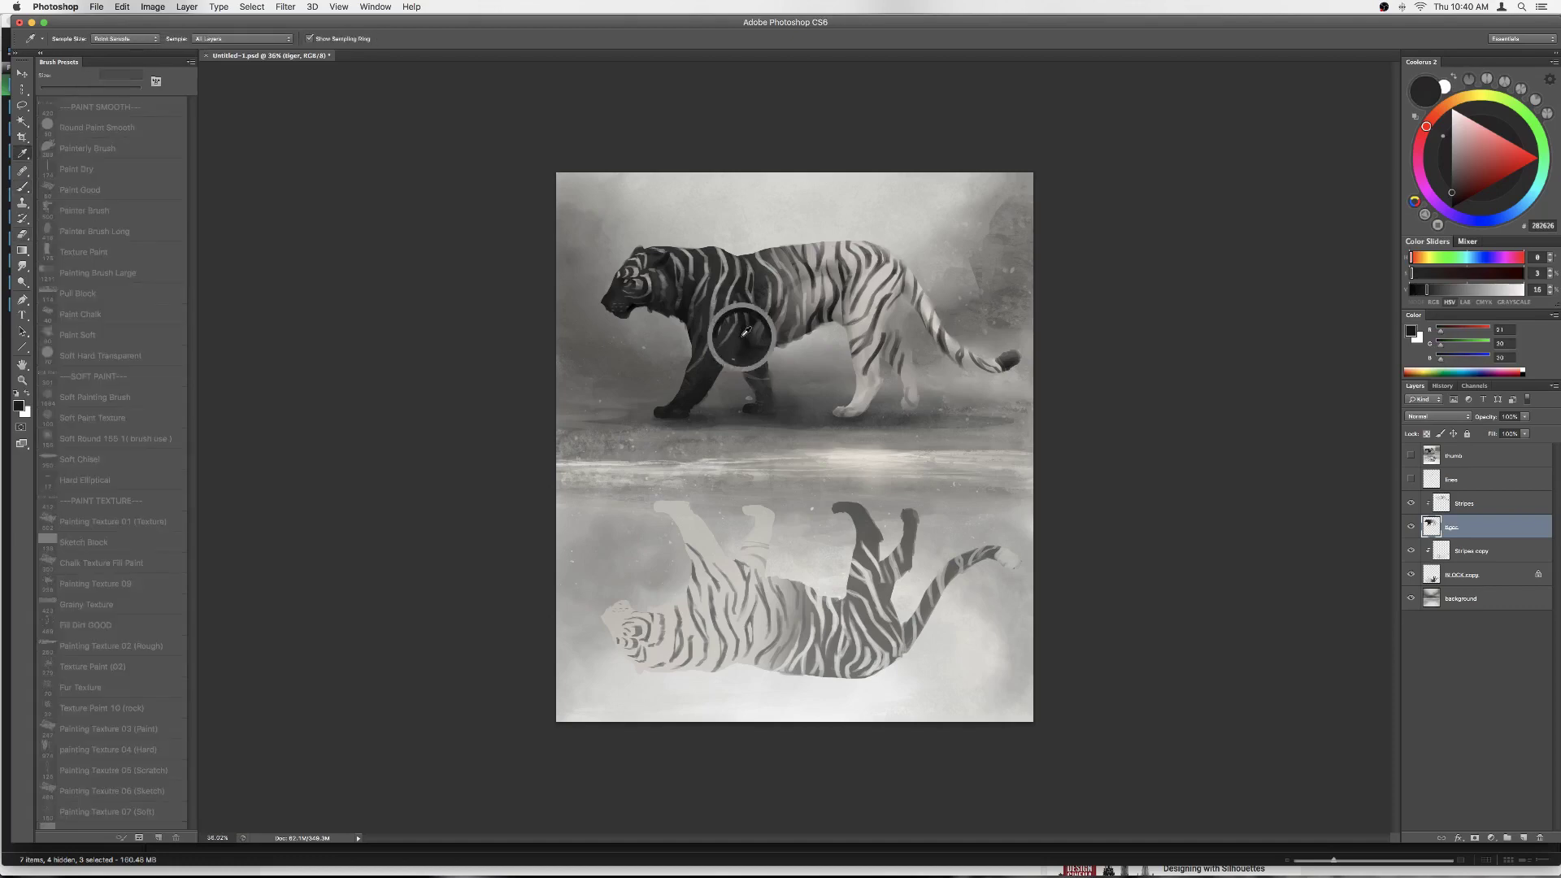
key("d")
scroll(745, 333, "up", 5)
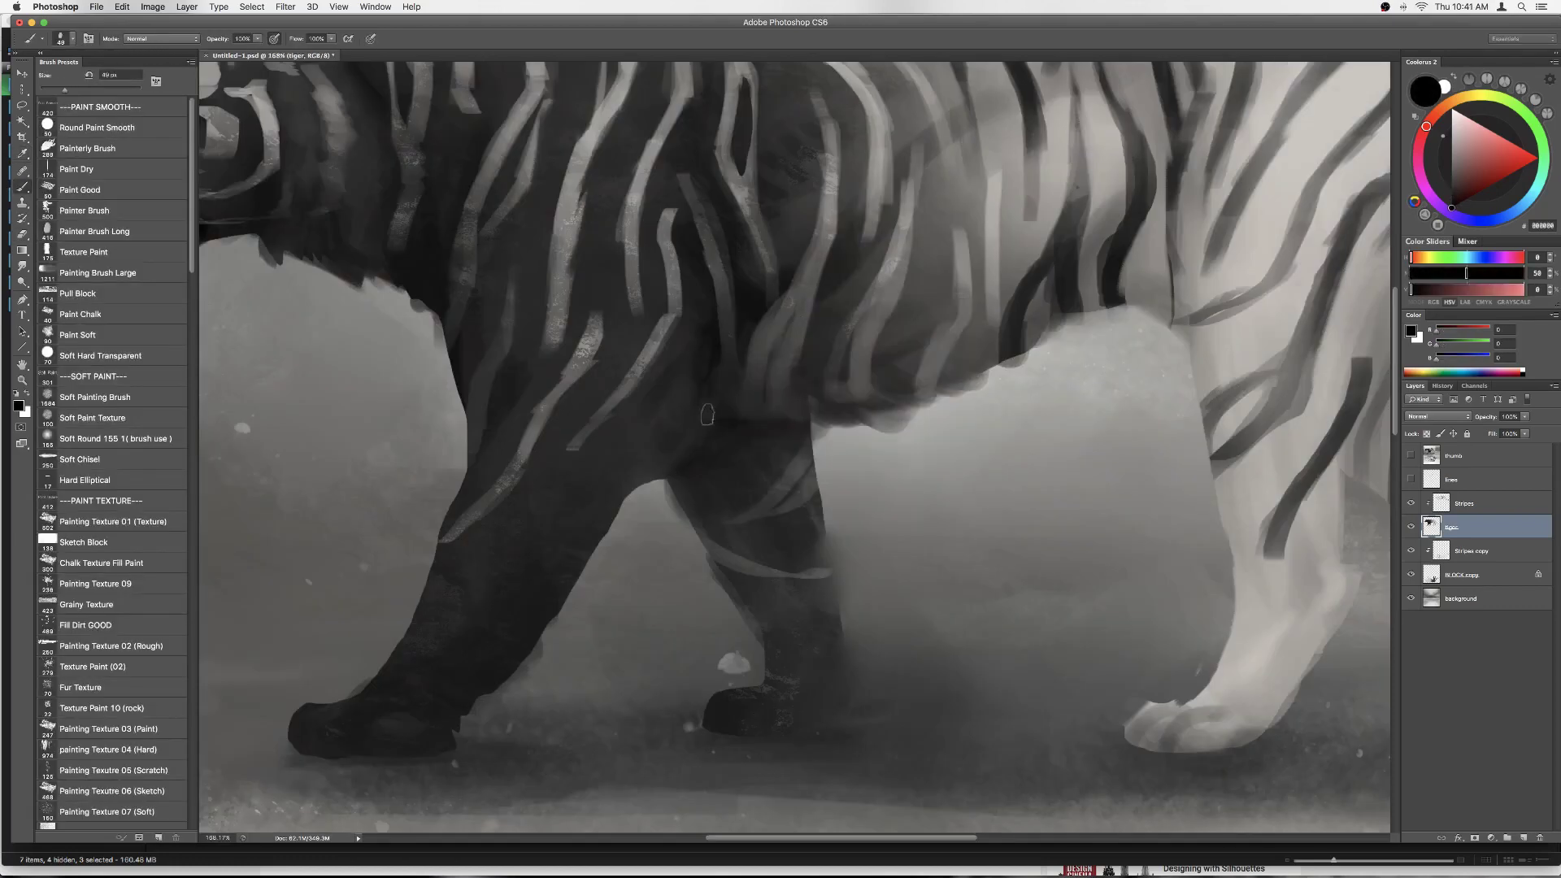
right_click(707, 435)
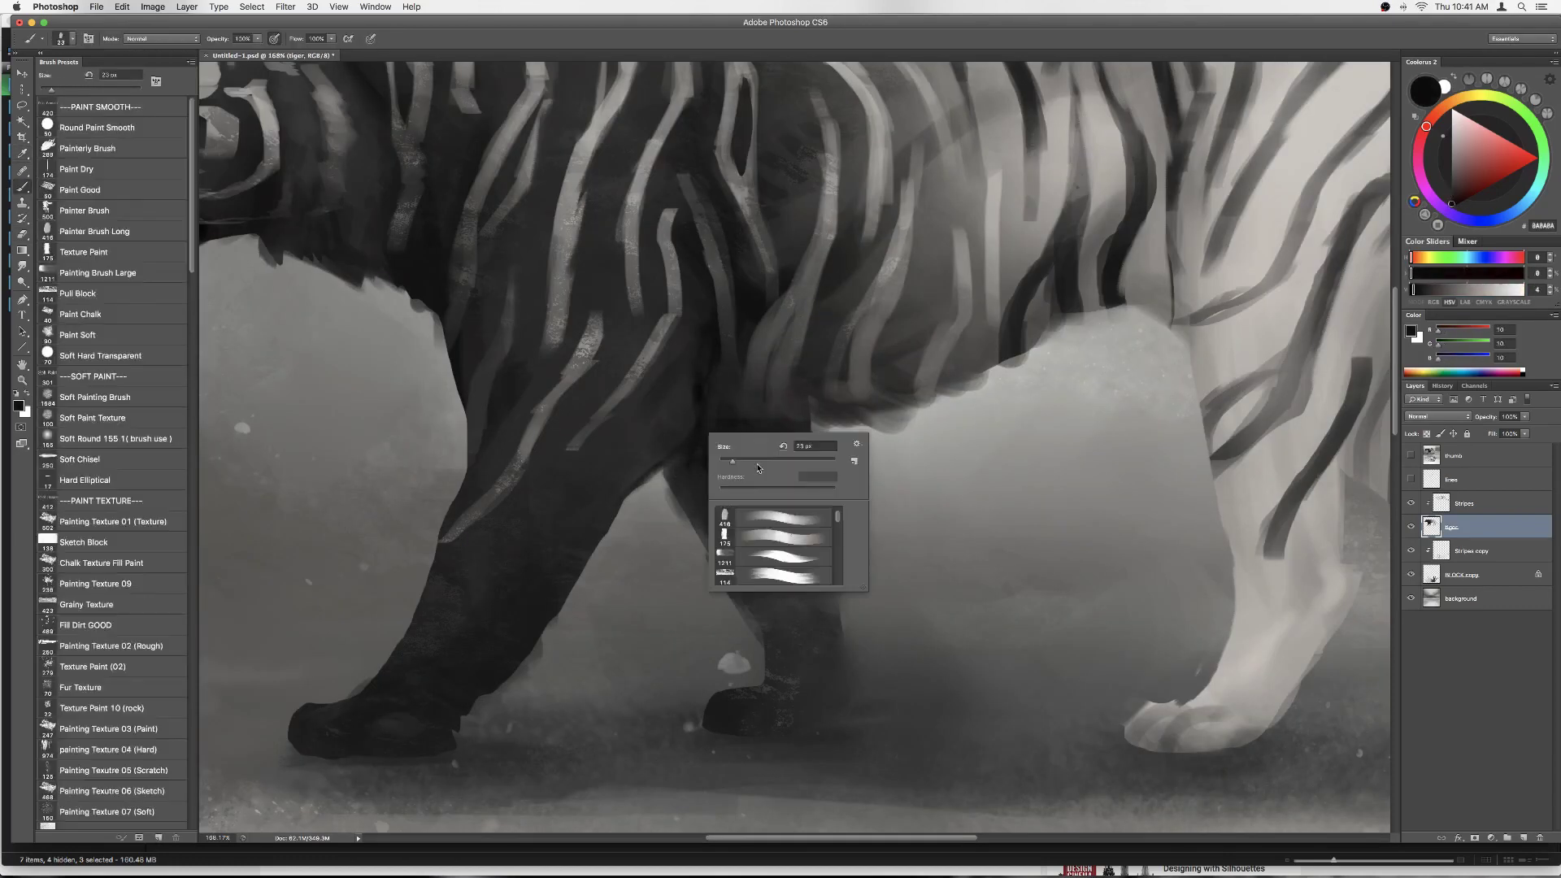
key("Return")
scroll(771, 291, "down", 10)
Step: Brighten the Background layer with Levels, setting the white point to 240
key("alt+shift+bracketleft")
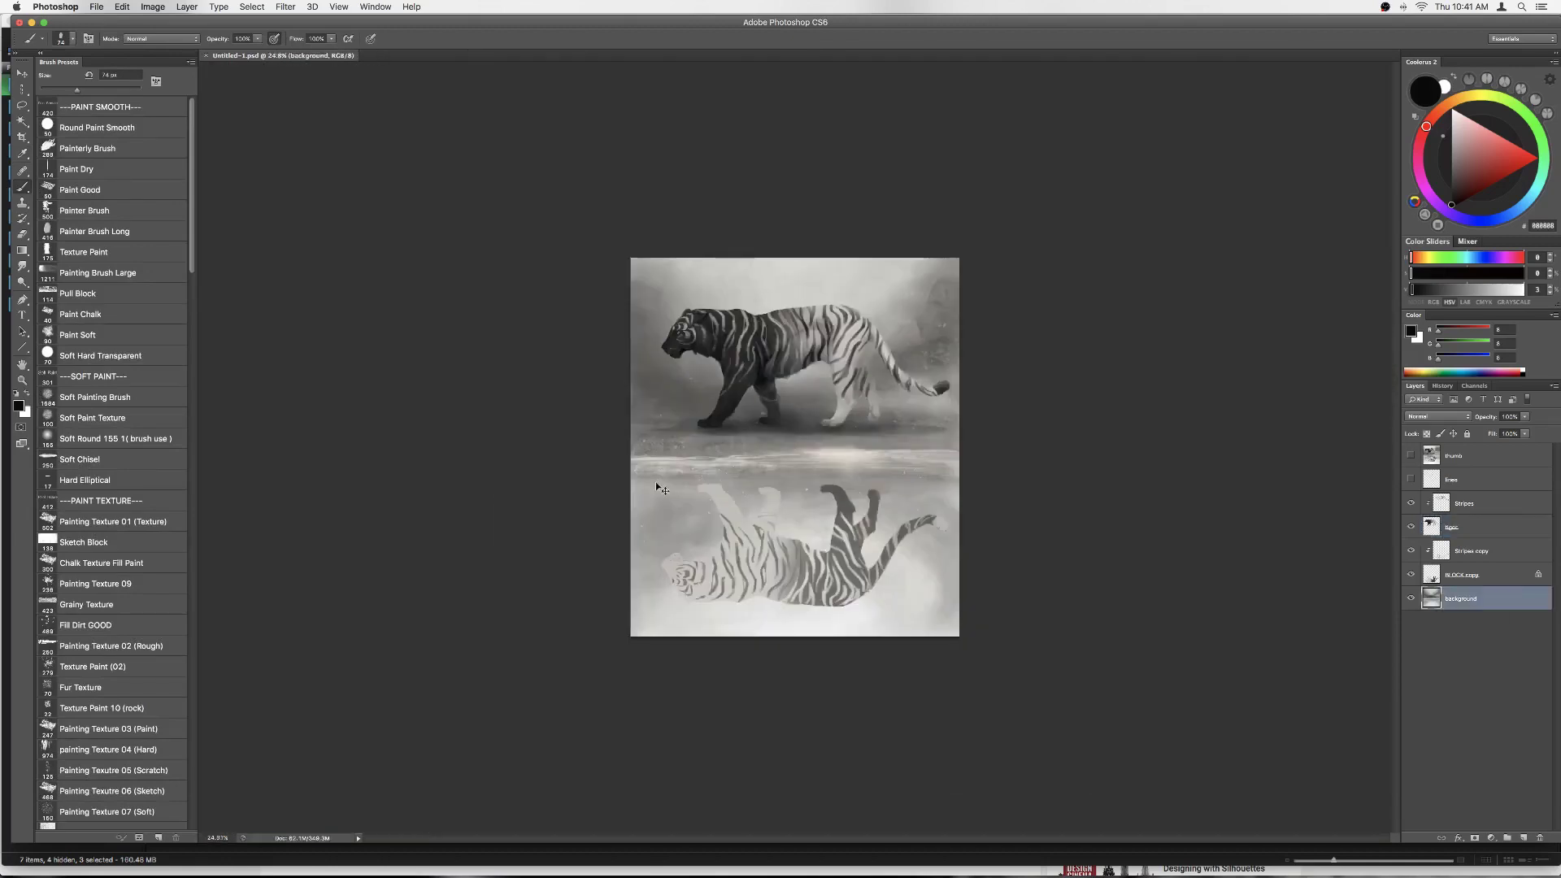
key("ctrl+l")
left_click_drag(419, 641, 409, 642)
key("Return")
Step: Flip the canvas vertically and paint dark shoulder shading on a new Multiply layer
left_click(153, 7)
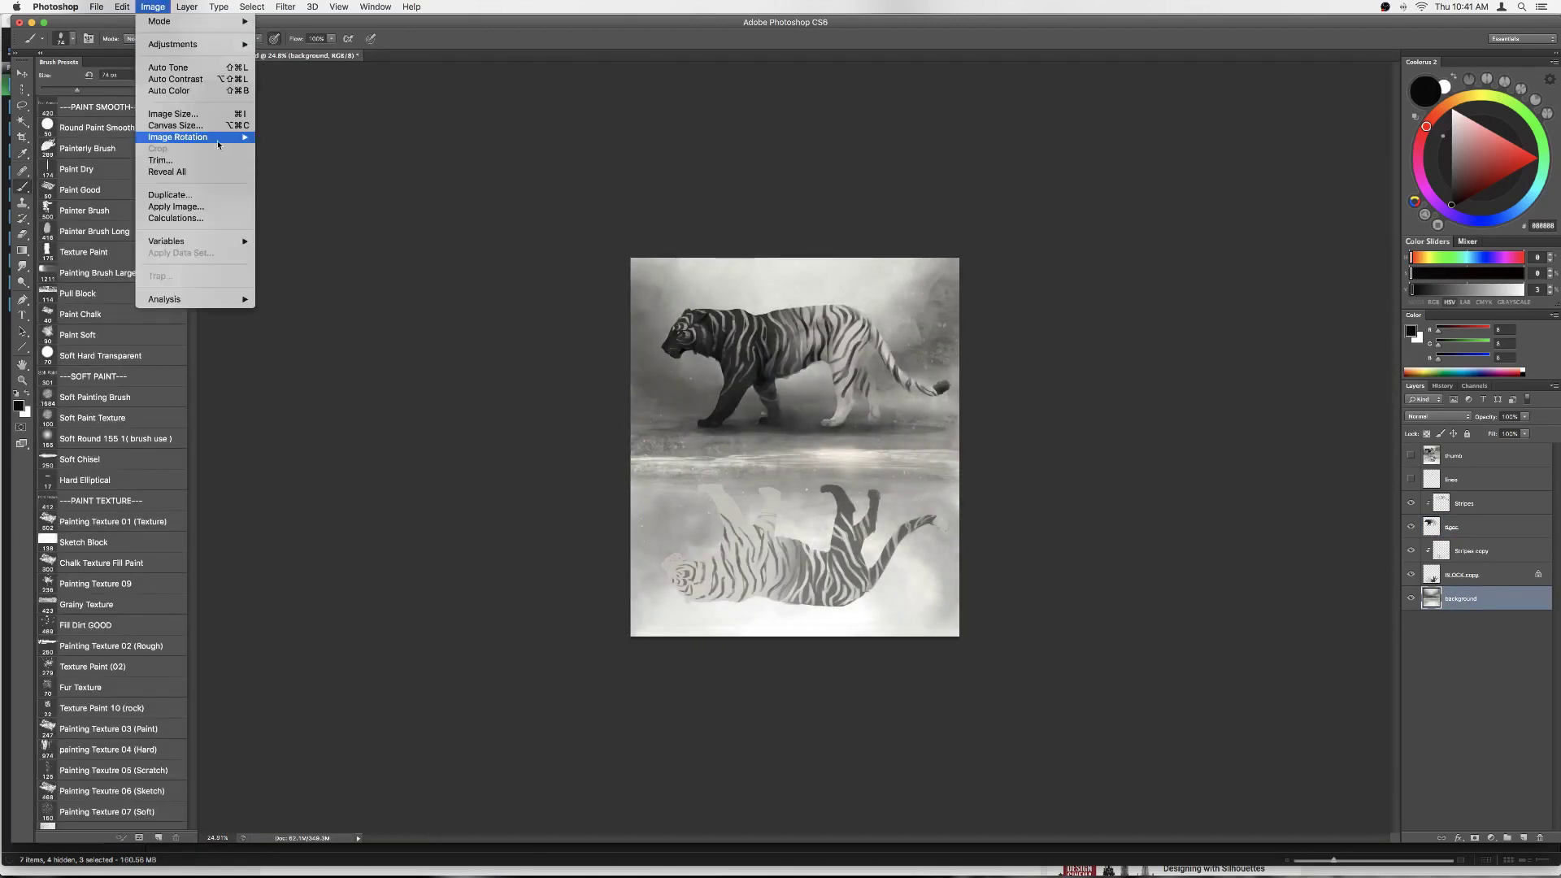
left_click(358, 150)
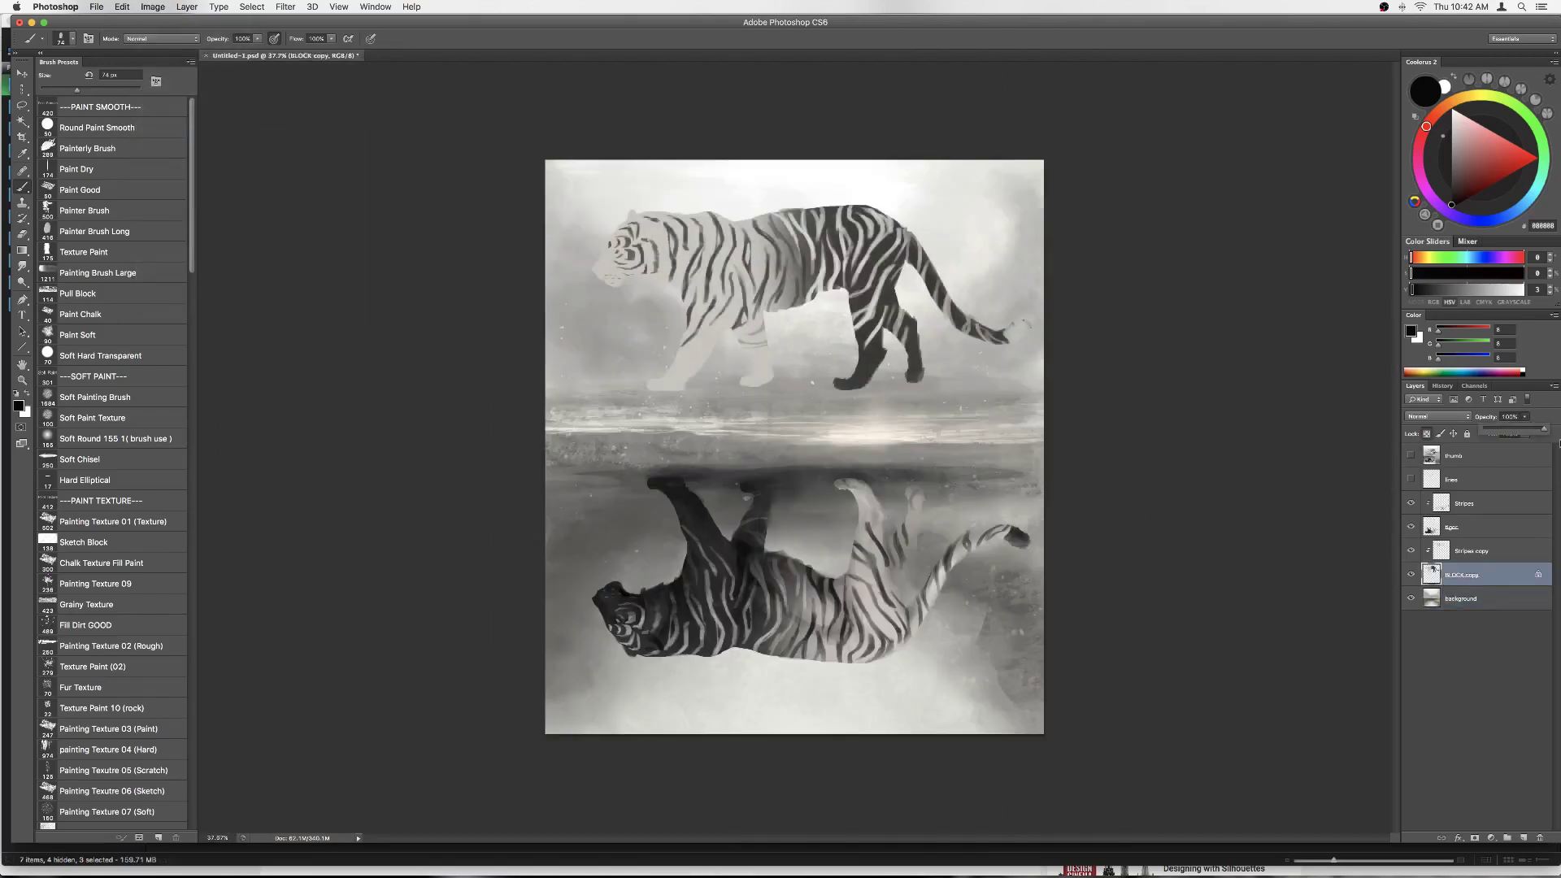
left_click(1523, 838)
key("b")
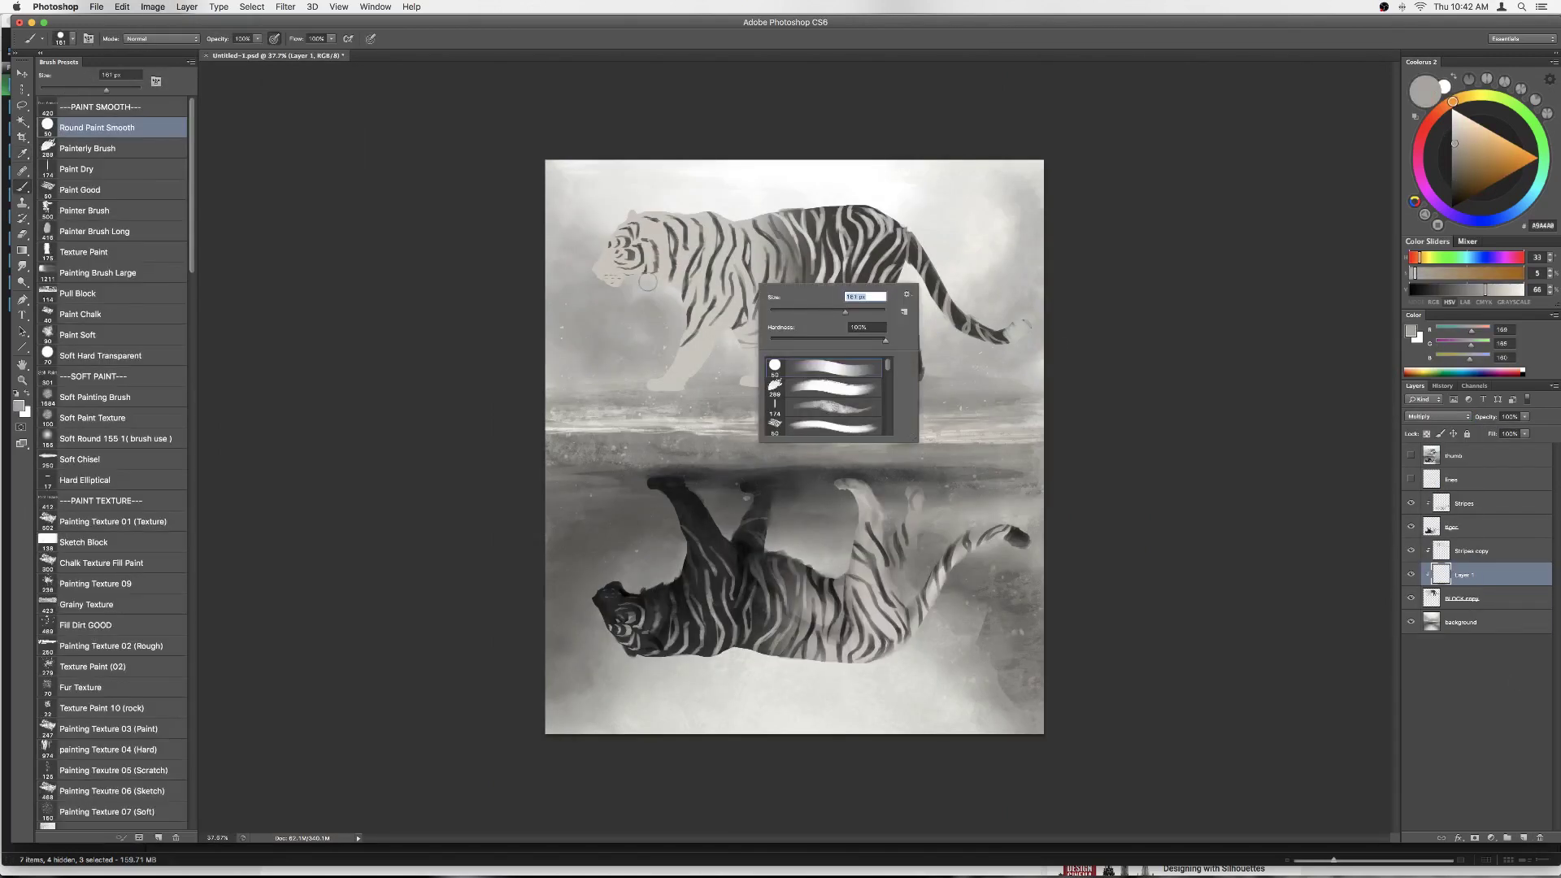
right_click(754, 280)
left_click_drag(601, 252, 683, 292)
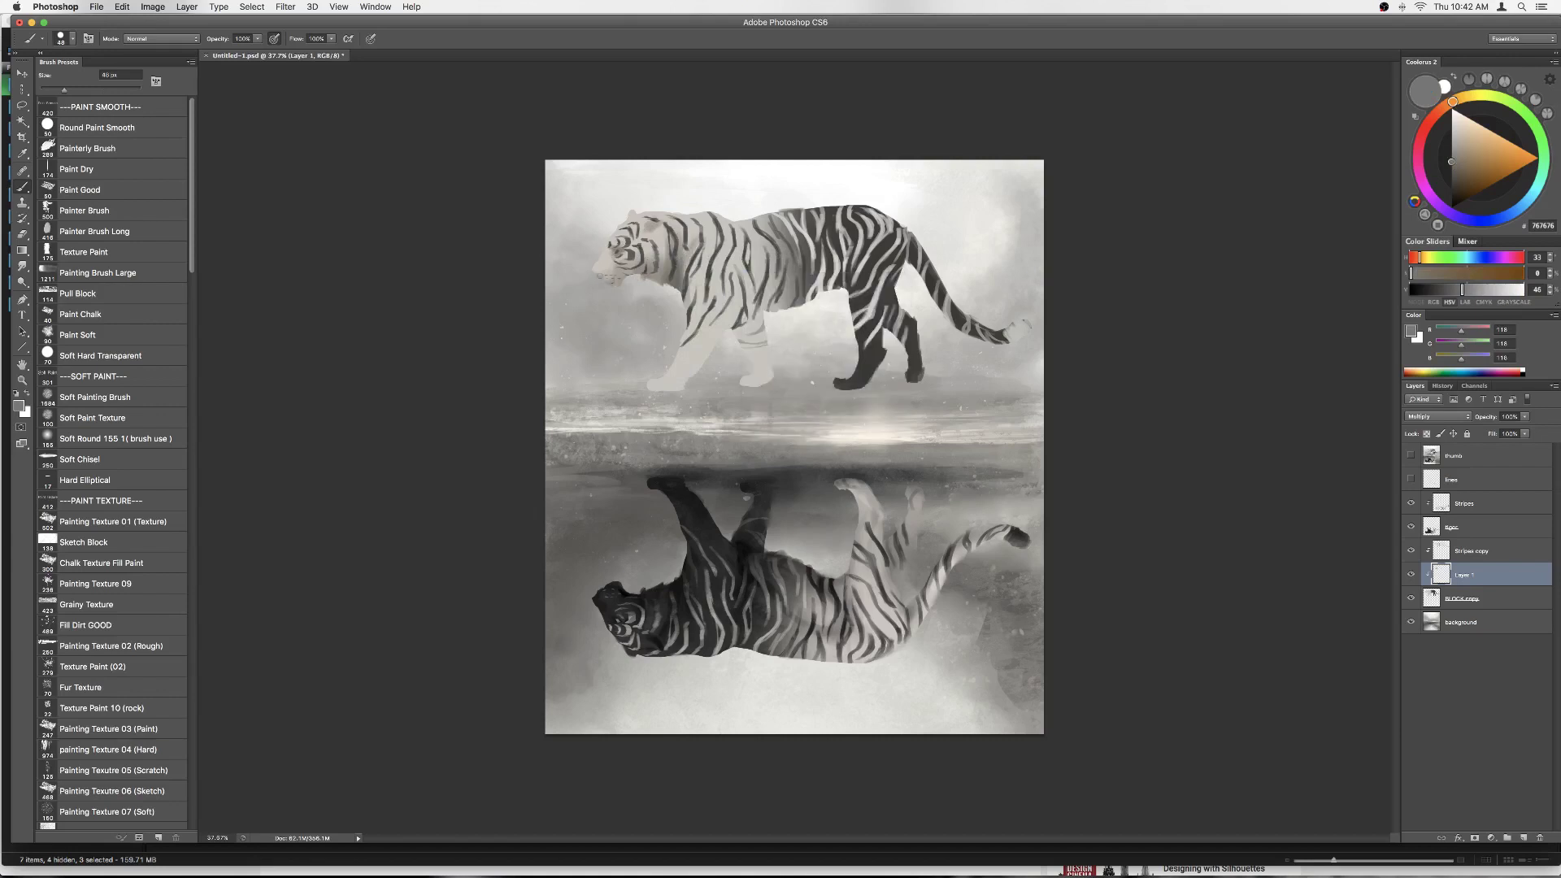
key("e")
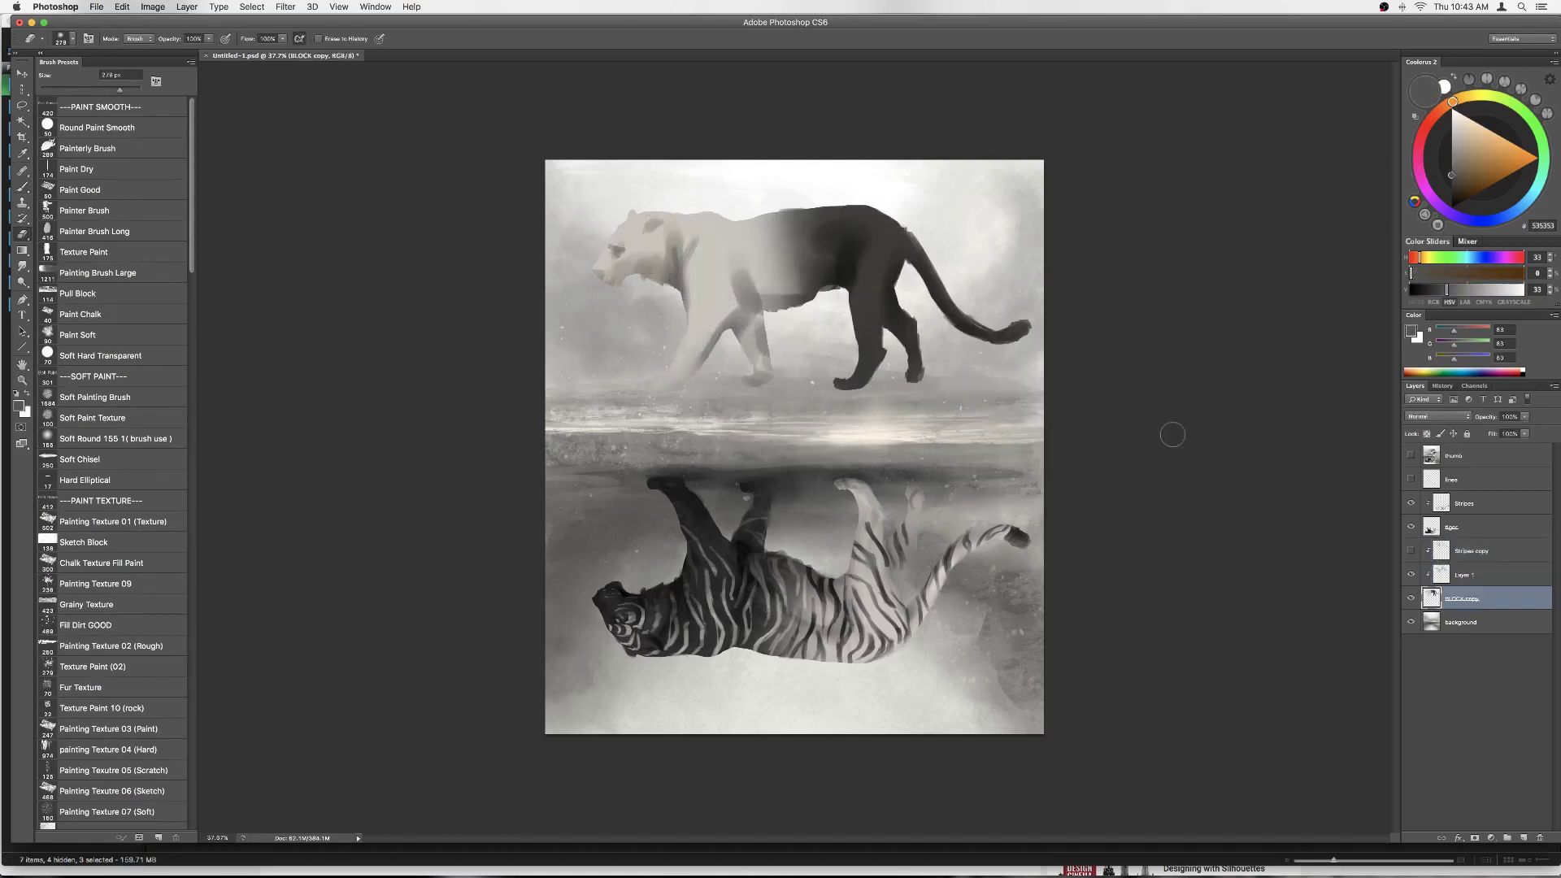
Step: Smudge the shading layer and paint the head with sampled mid and light greys
left_click(1491, 579)
key("r")
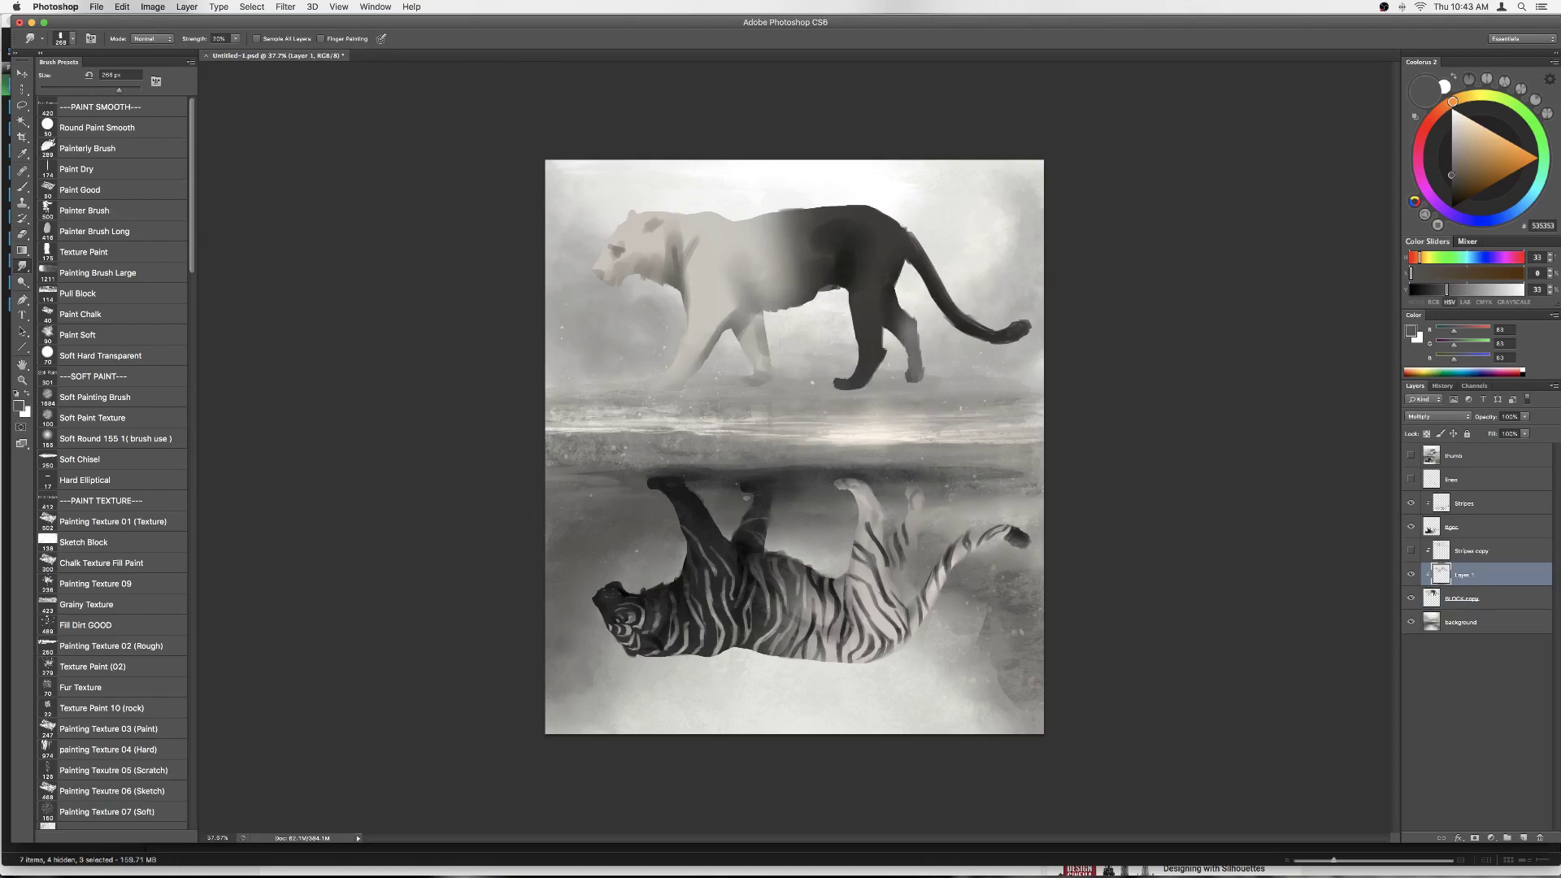
key("b")
left_click(820, 240, "alt")
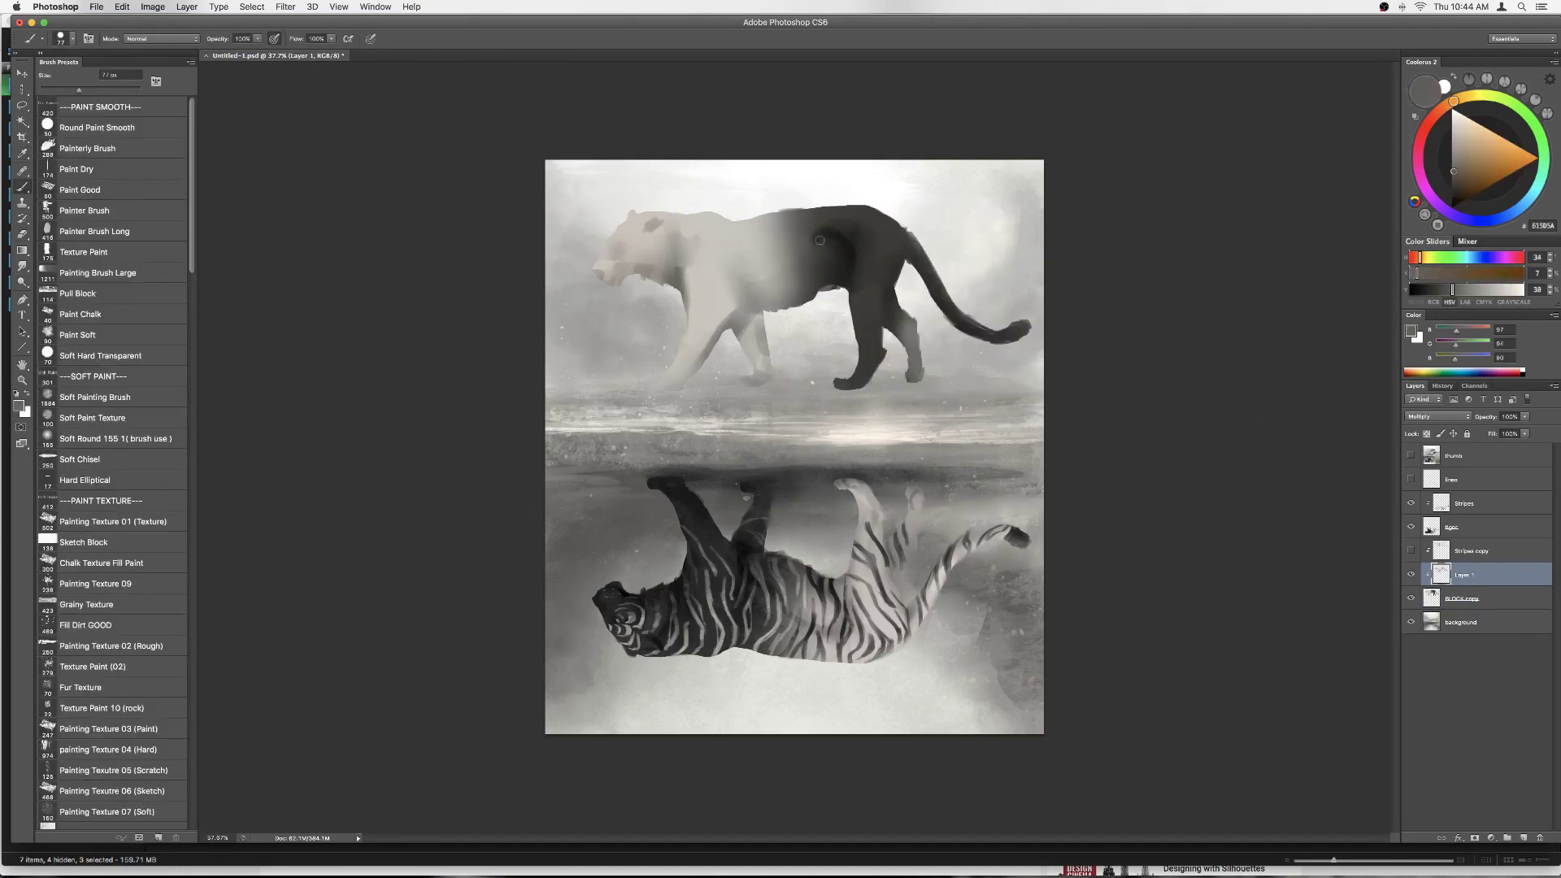
key("b")
left_click(745, 278, "alt")
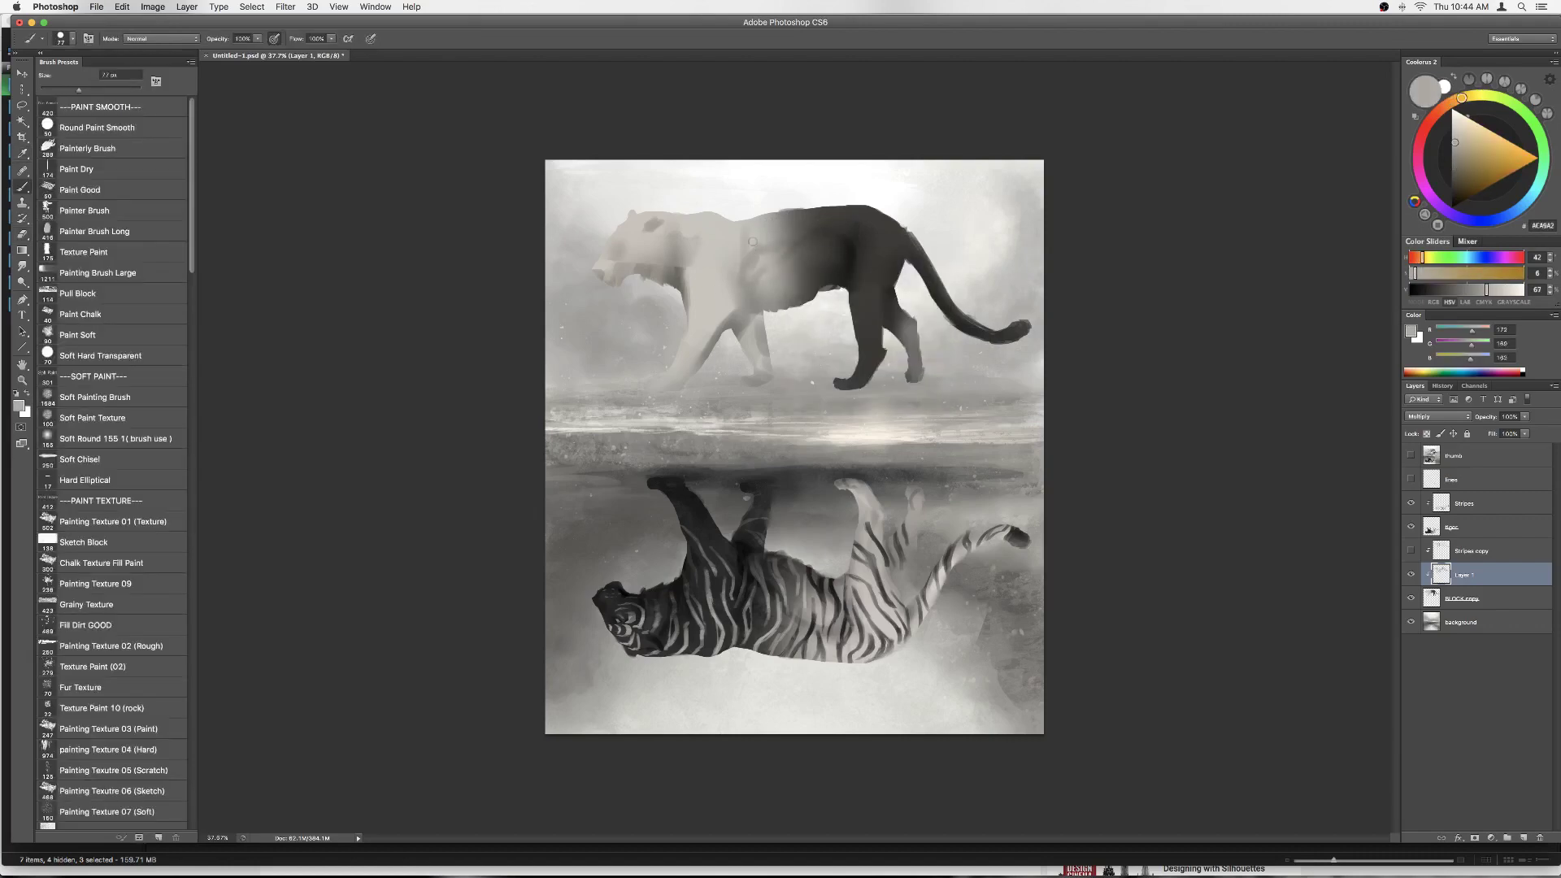
left_click(699, 333, "alt")
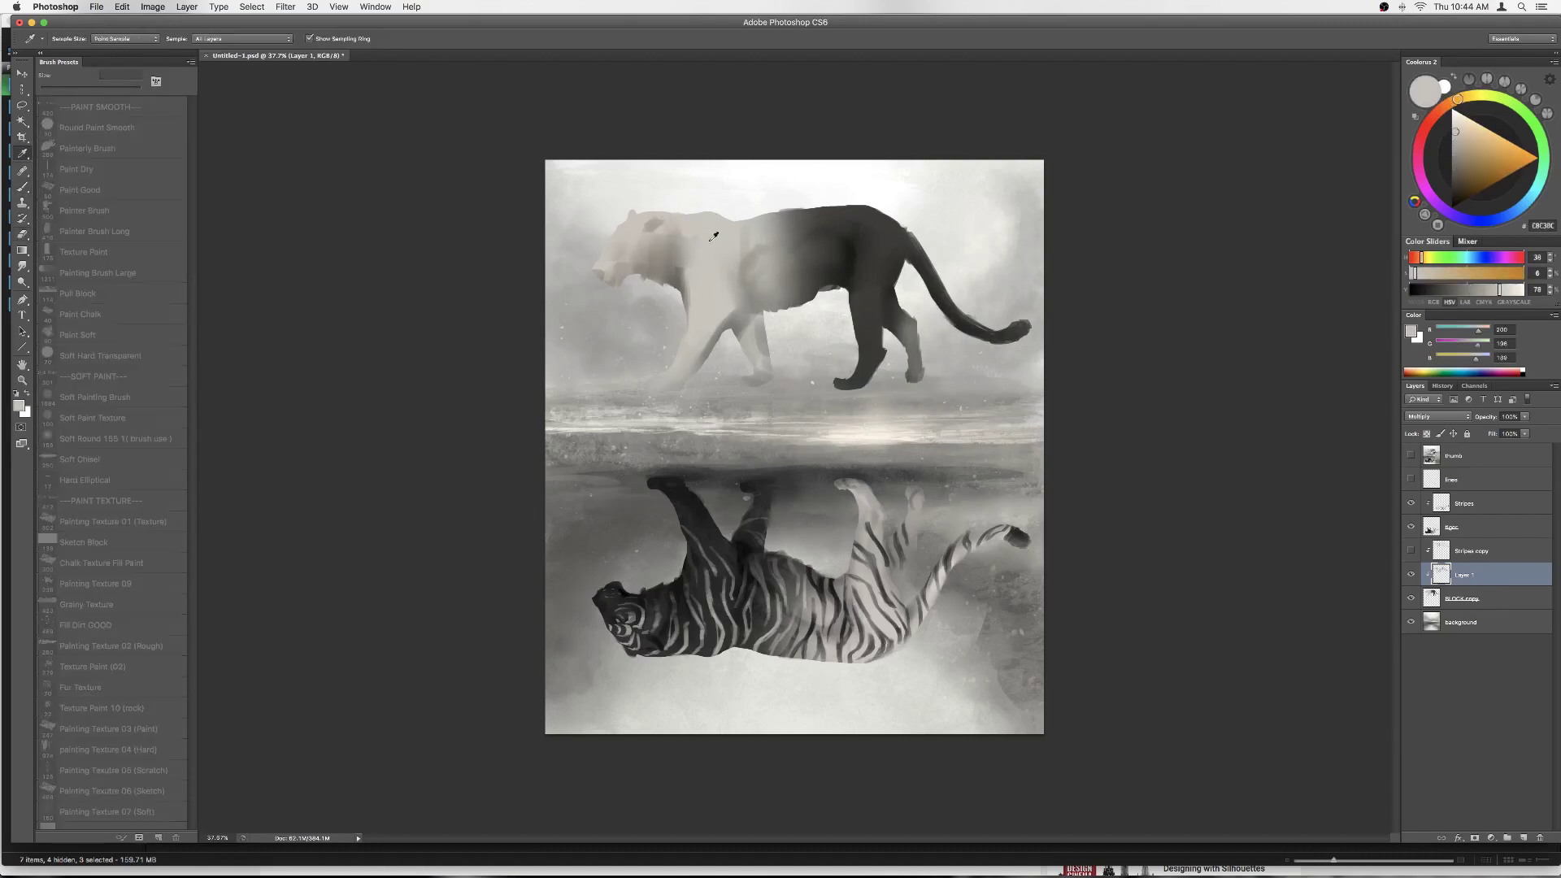
Step: Paint the pale head with sampled dark and light greys, resetting colours to black and white
key("e")
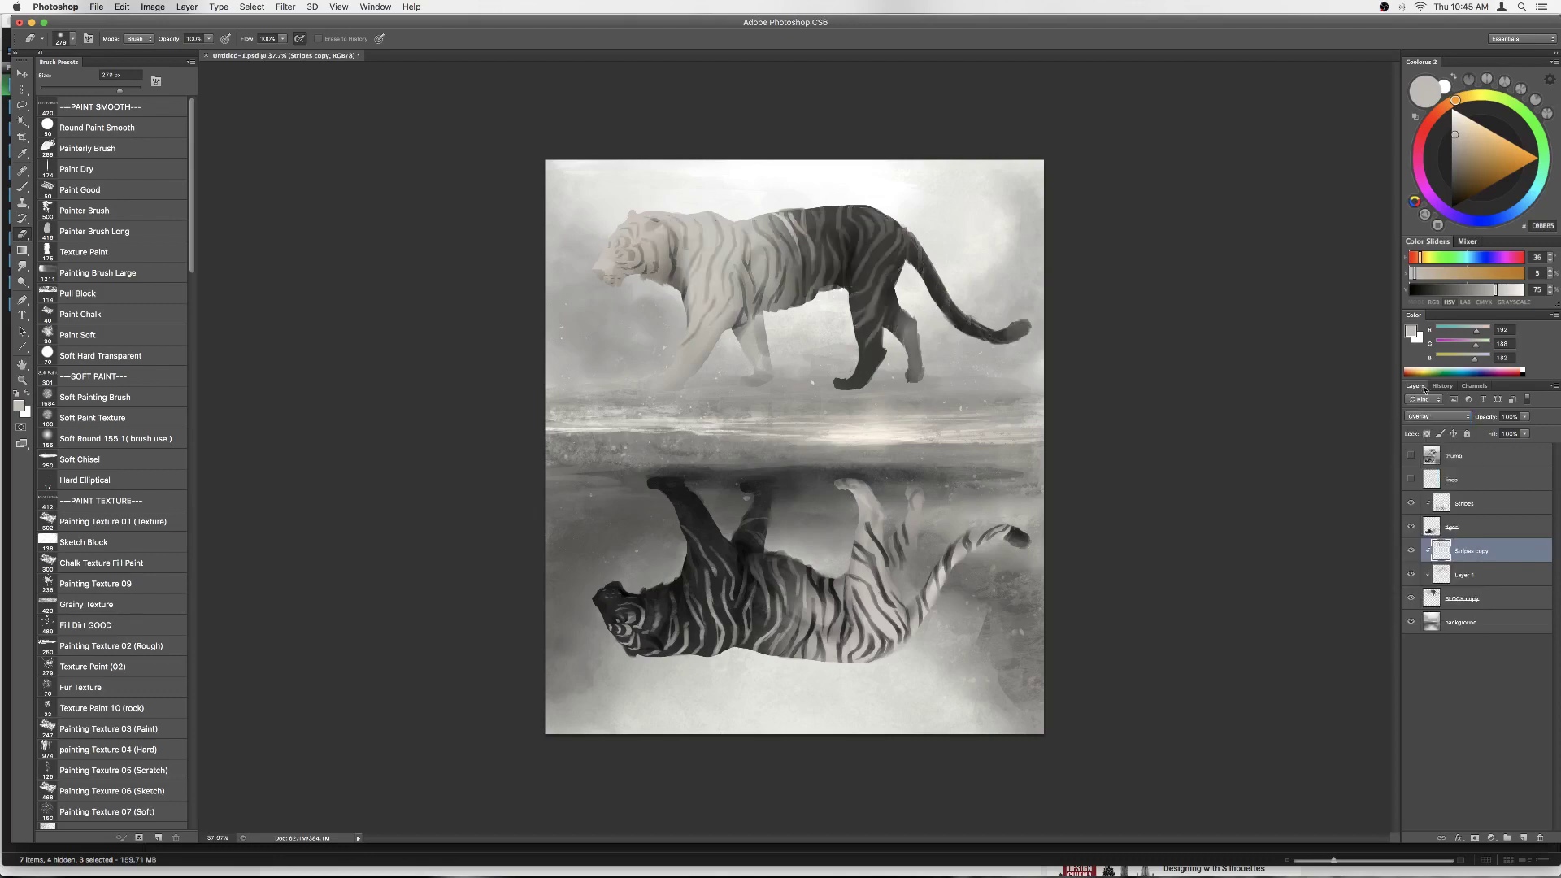
left_click(1452, 195)
key("b")
left_click(905, 310, "alt")
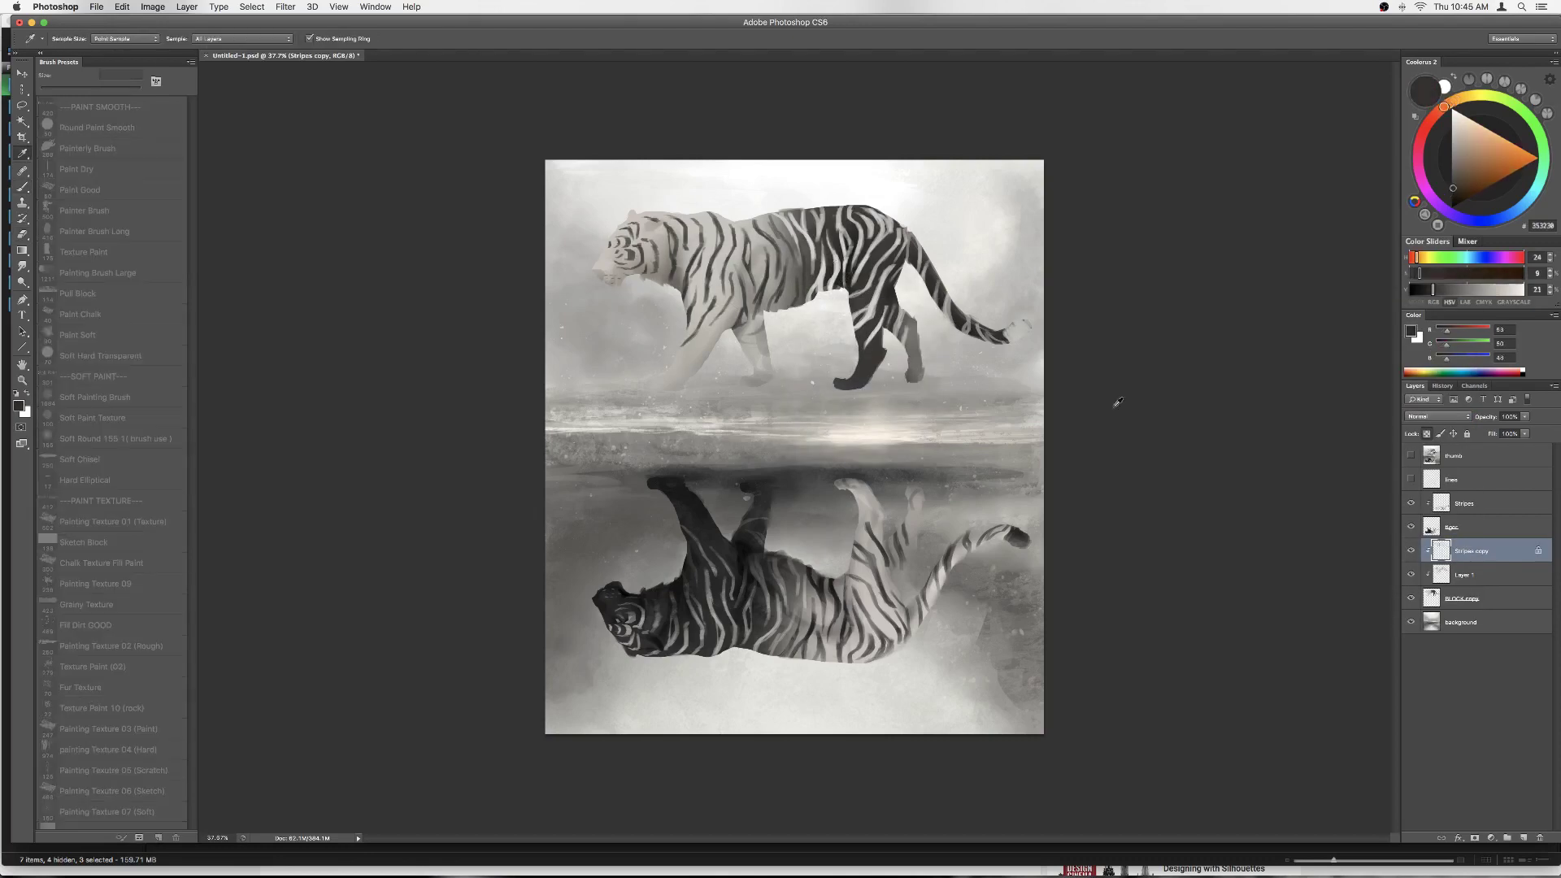
left_click(731, 204, "alt")
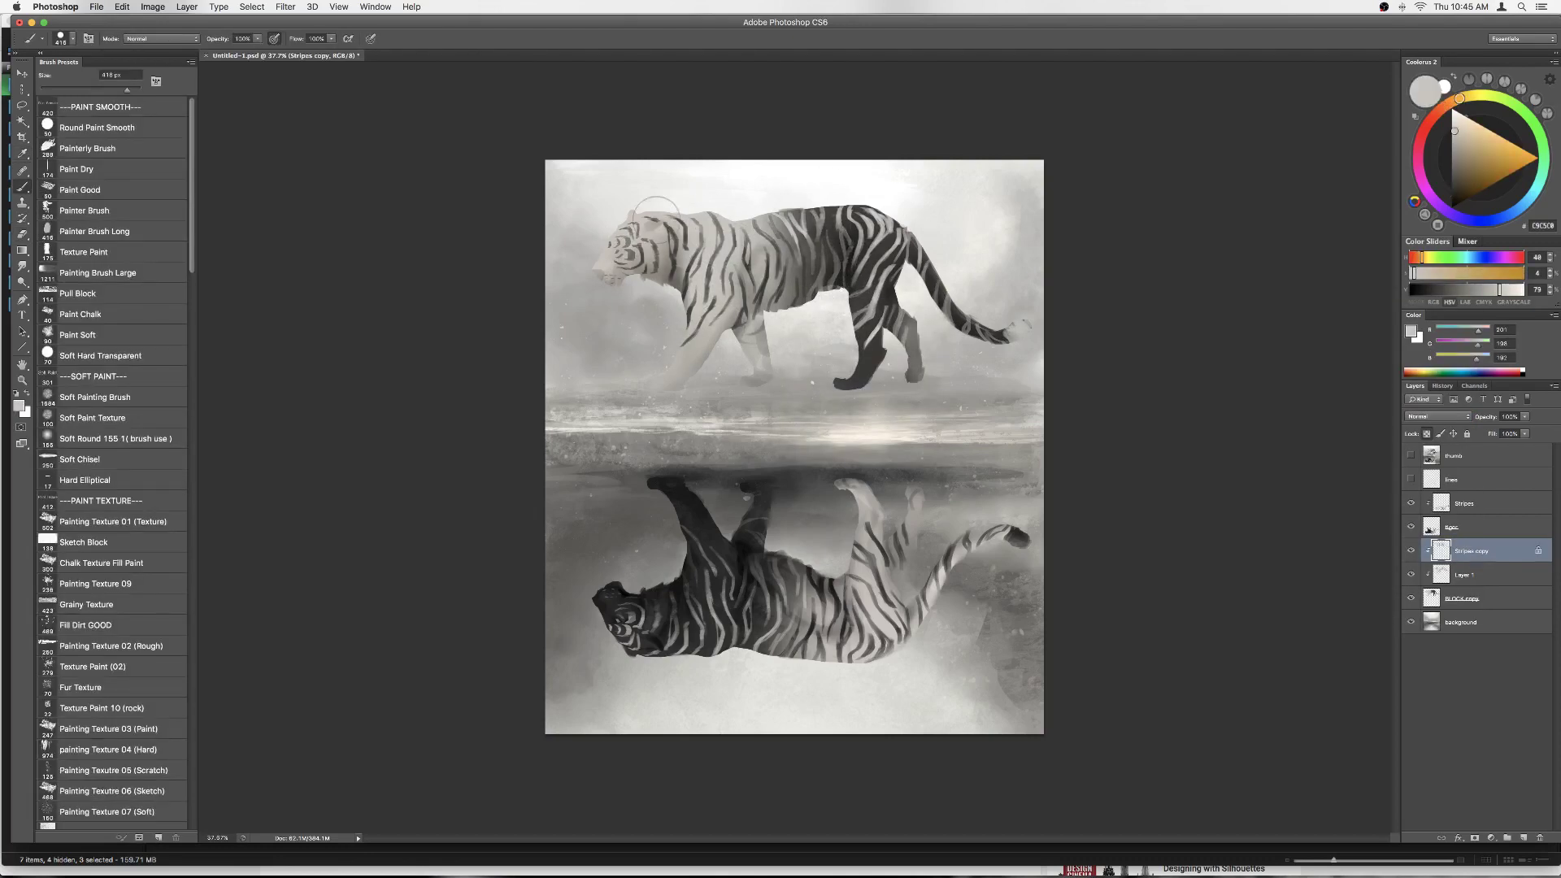
key("d")
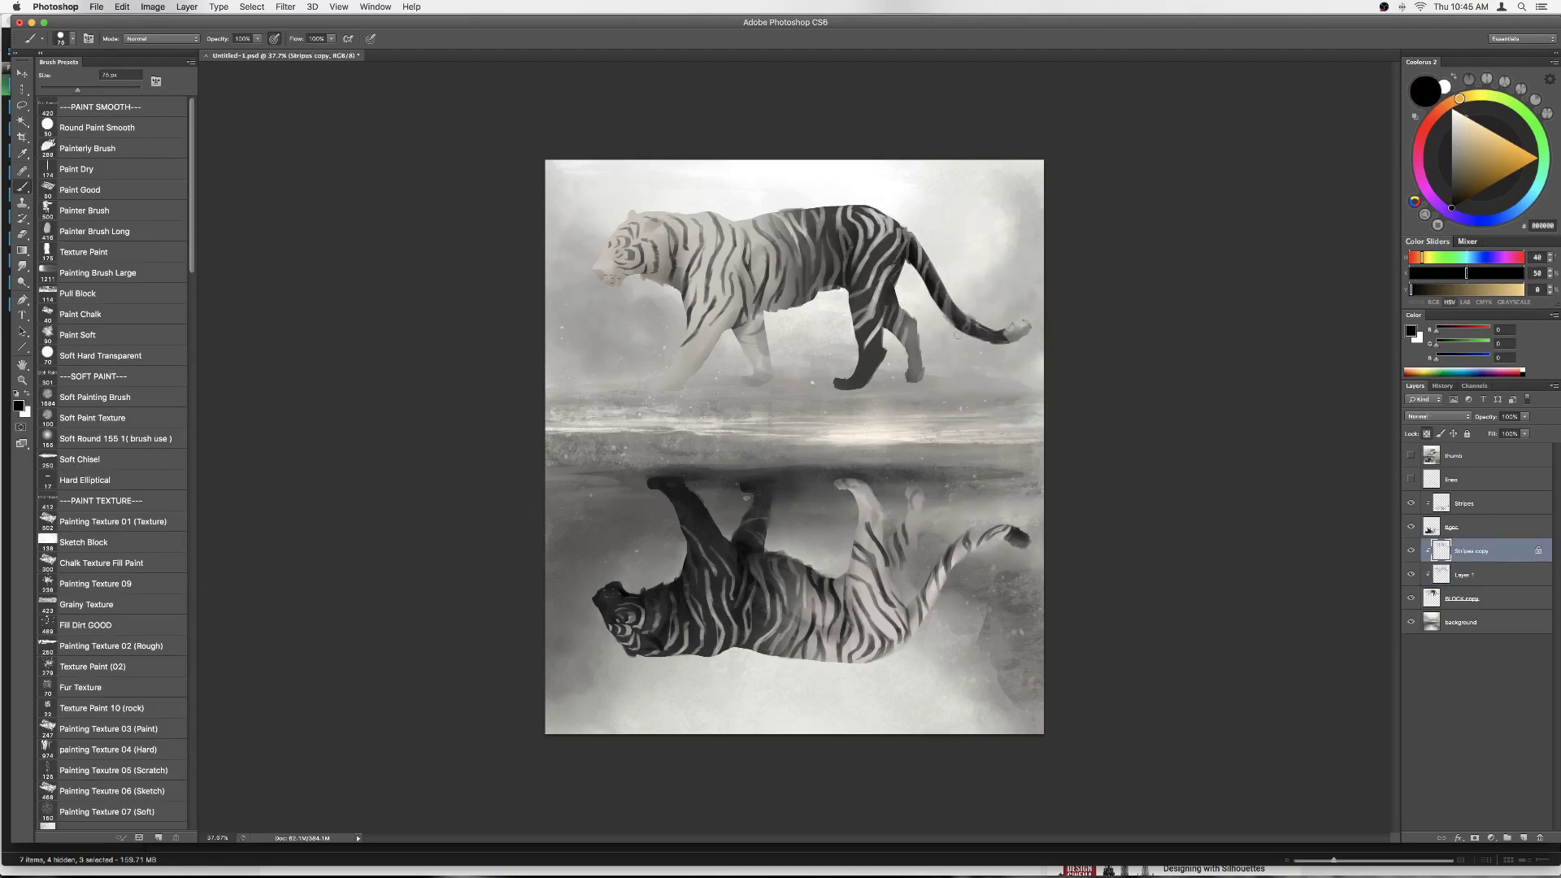
key("b")
left_click(786, 377, "alt")
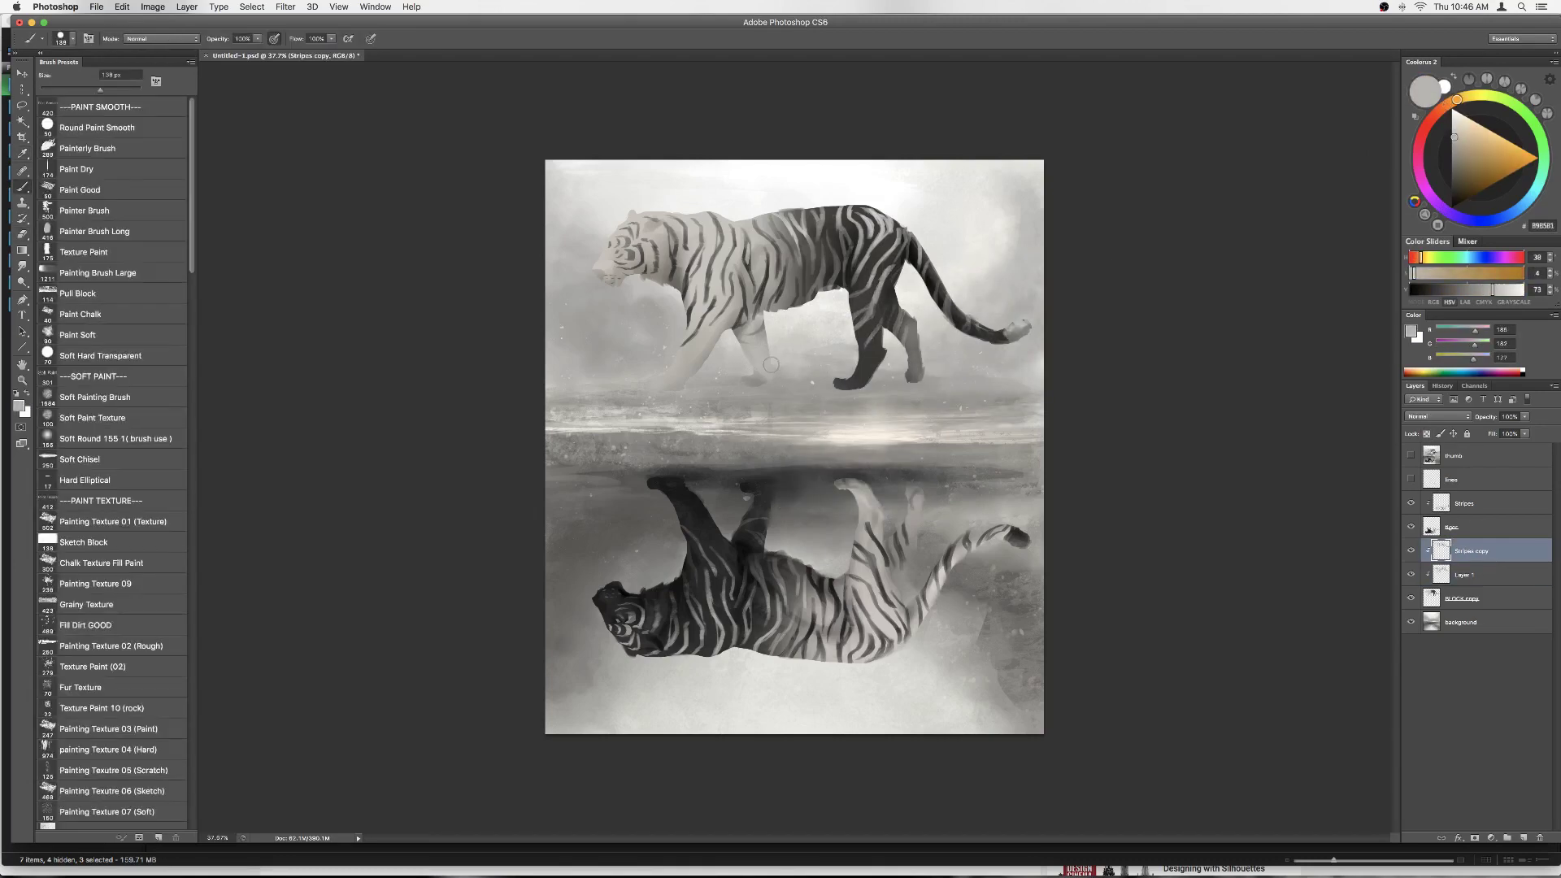
Step: Merge the reflection layers into Stripes copy and flip the canvas horizontally
key("ctrl+e")
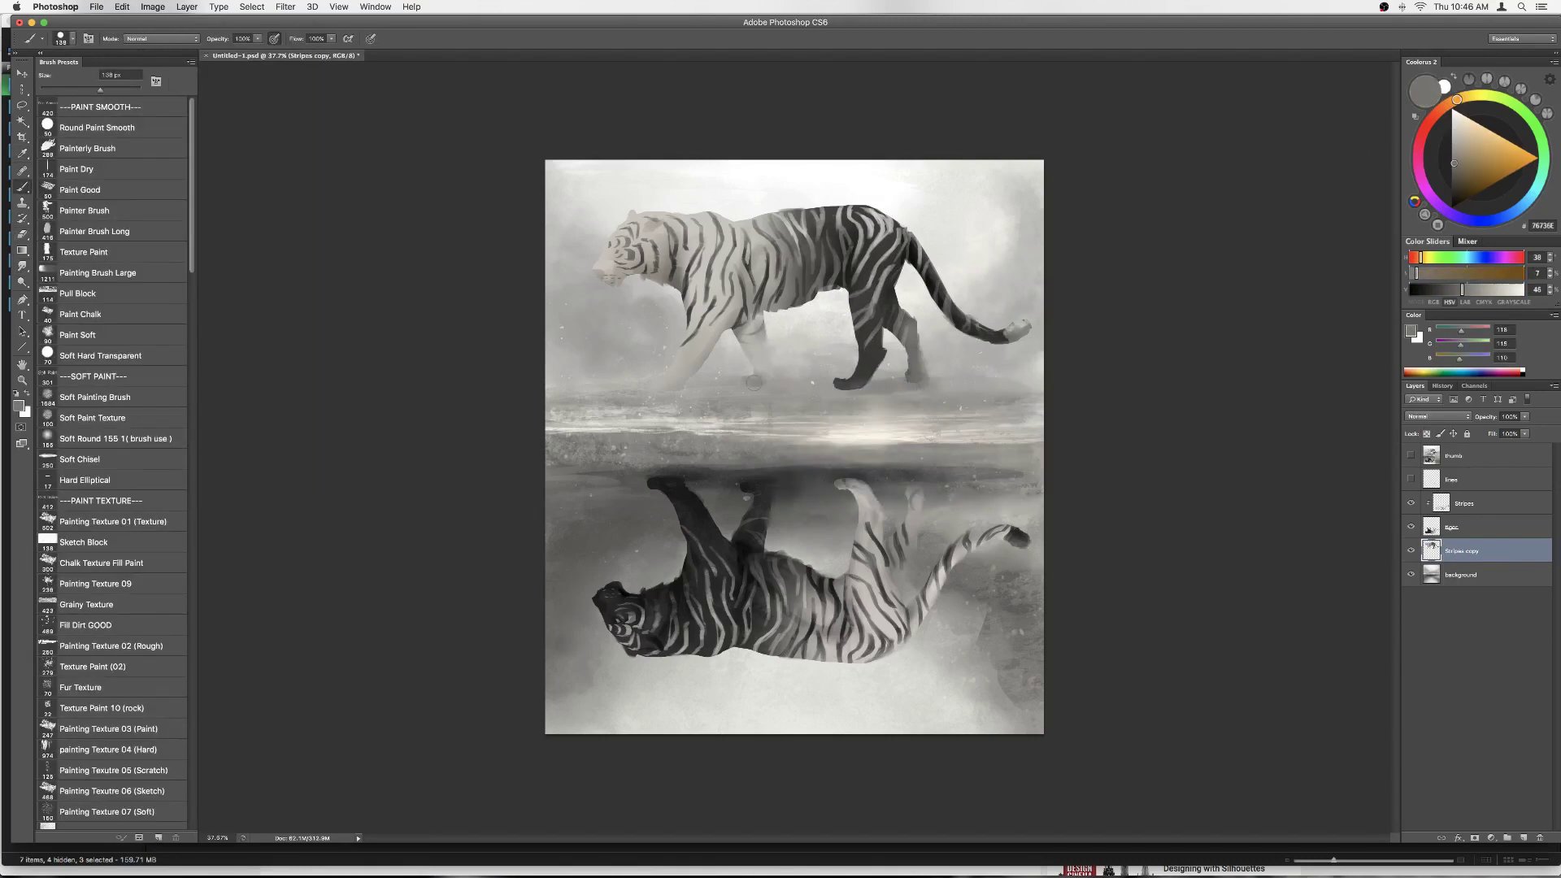
left_click(921, 340, "alt")
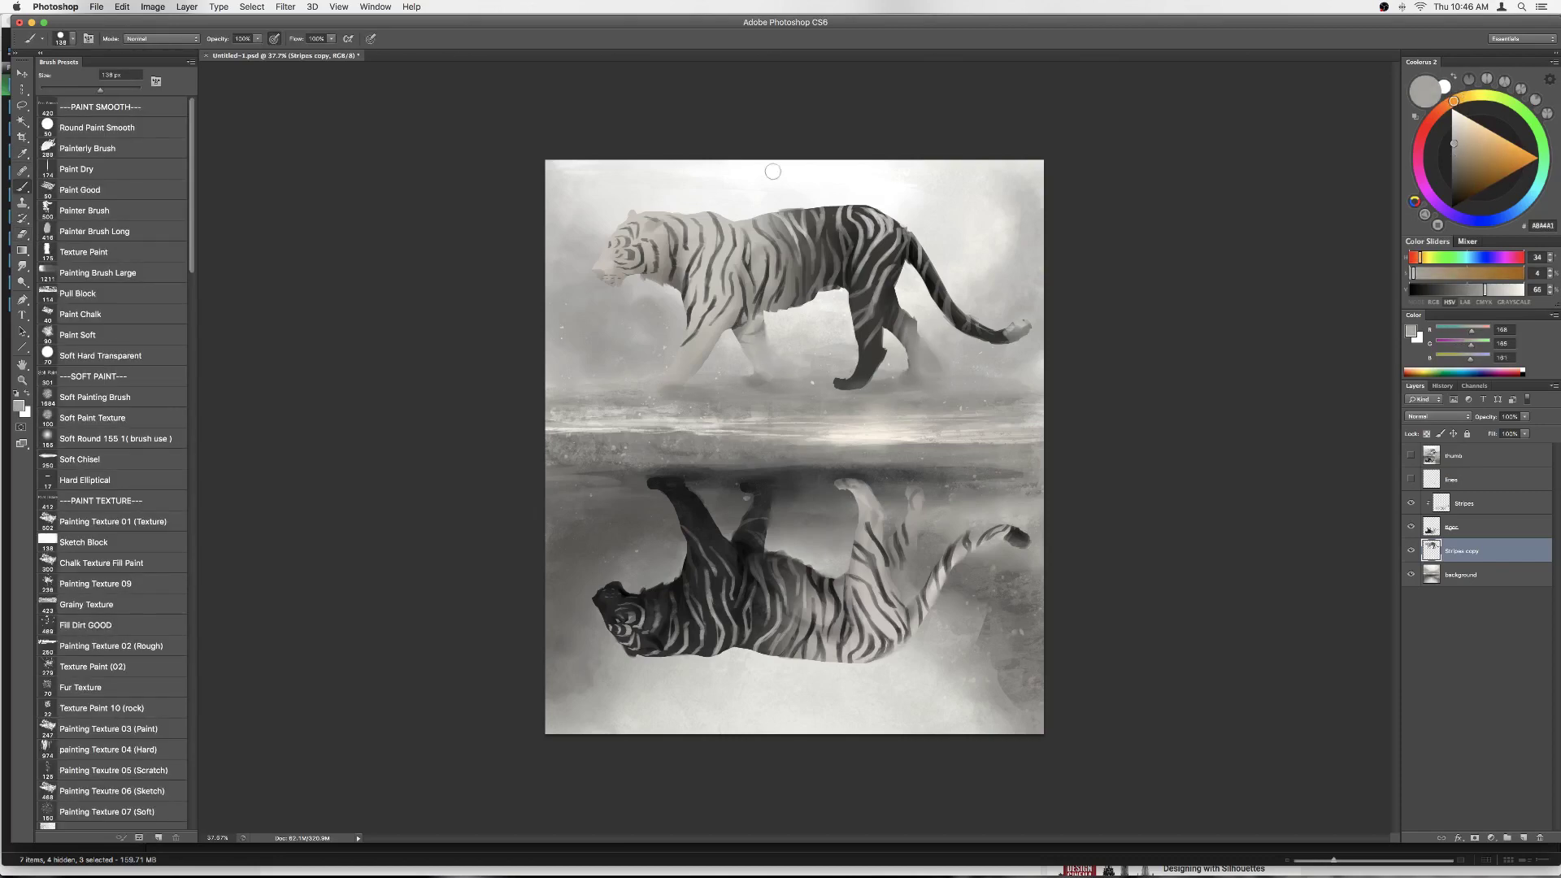
key("ctrl+minus")
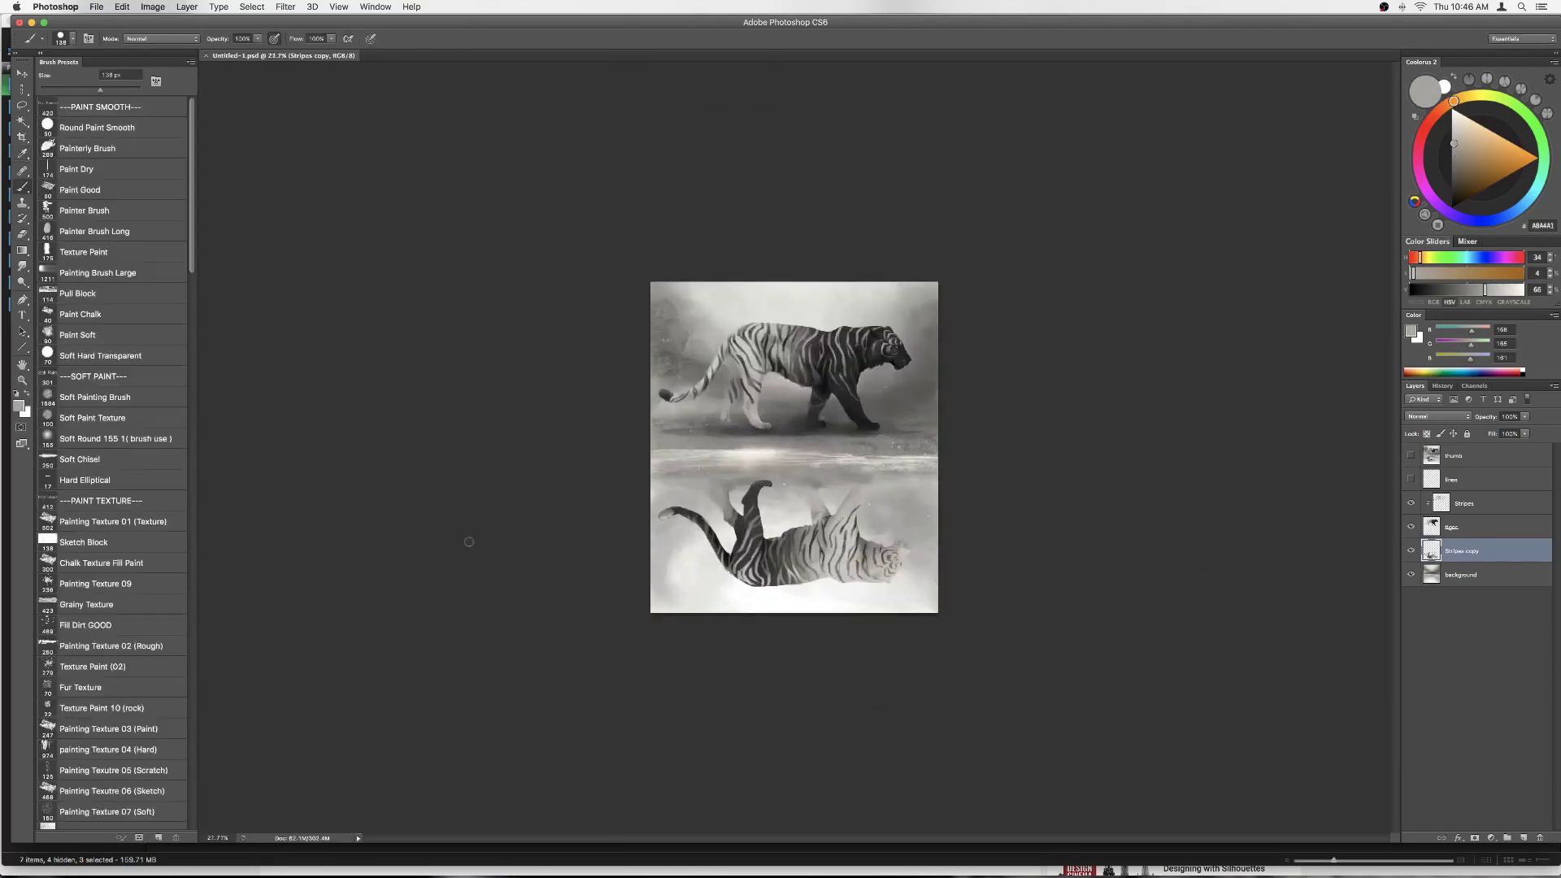
Step: Try Levels and Color Balance, then revert the flip and Levels in the History panel
key("ctrl+l")
left_click_drag(338, 640, 412, 641)
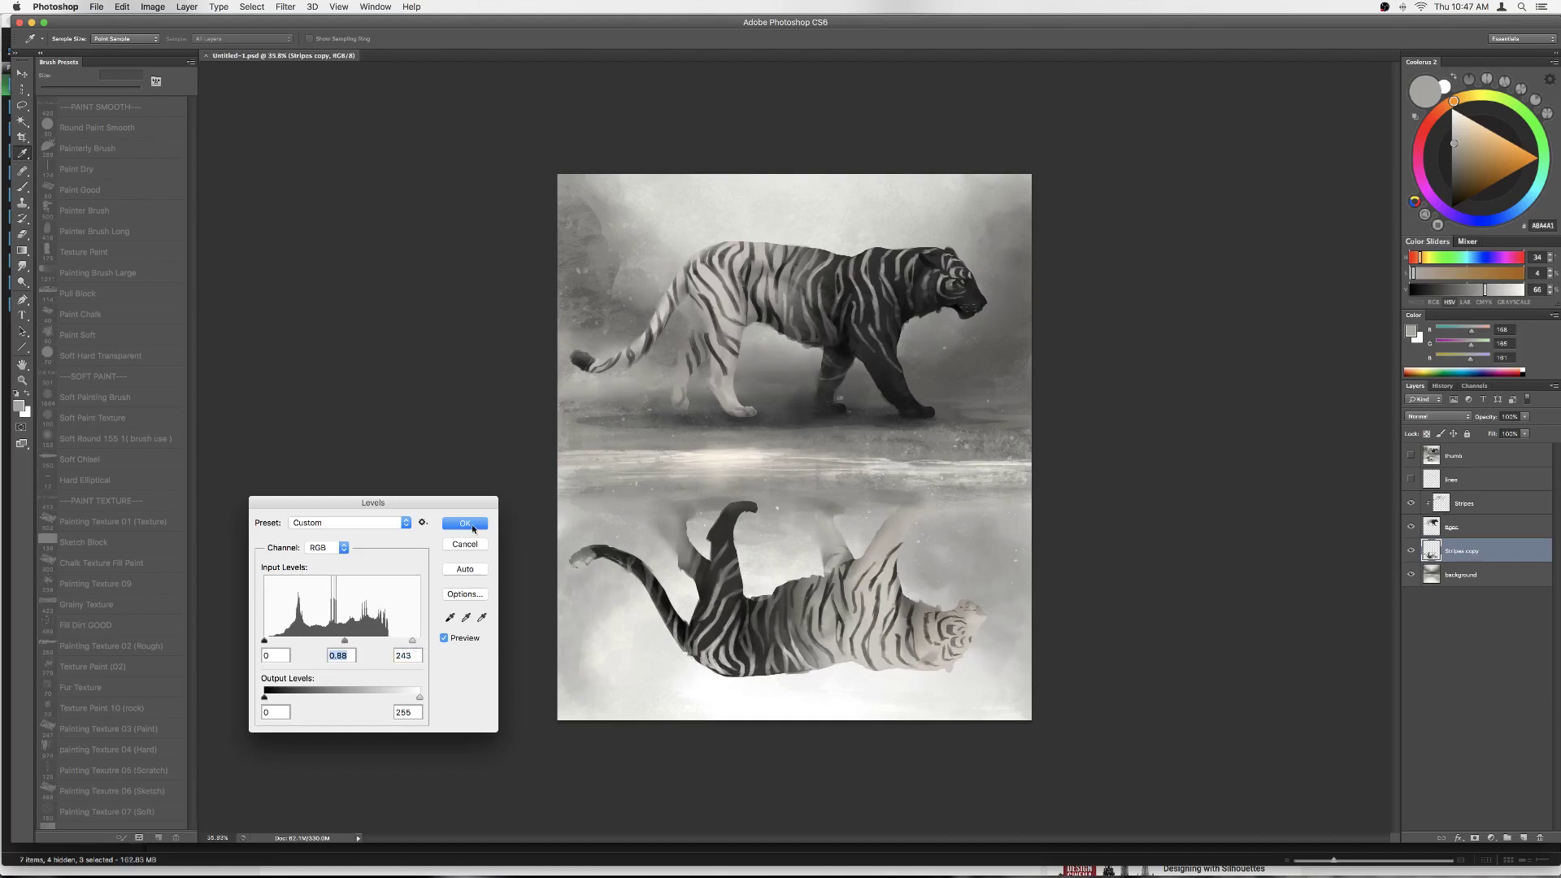
left_click(465, 523)
key("ctrl+b")
key("Escape")
key("b")
left_click(1442, 385)
left_click(1445, 487)
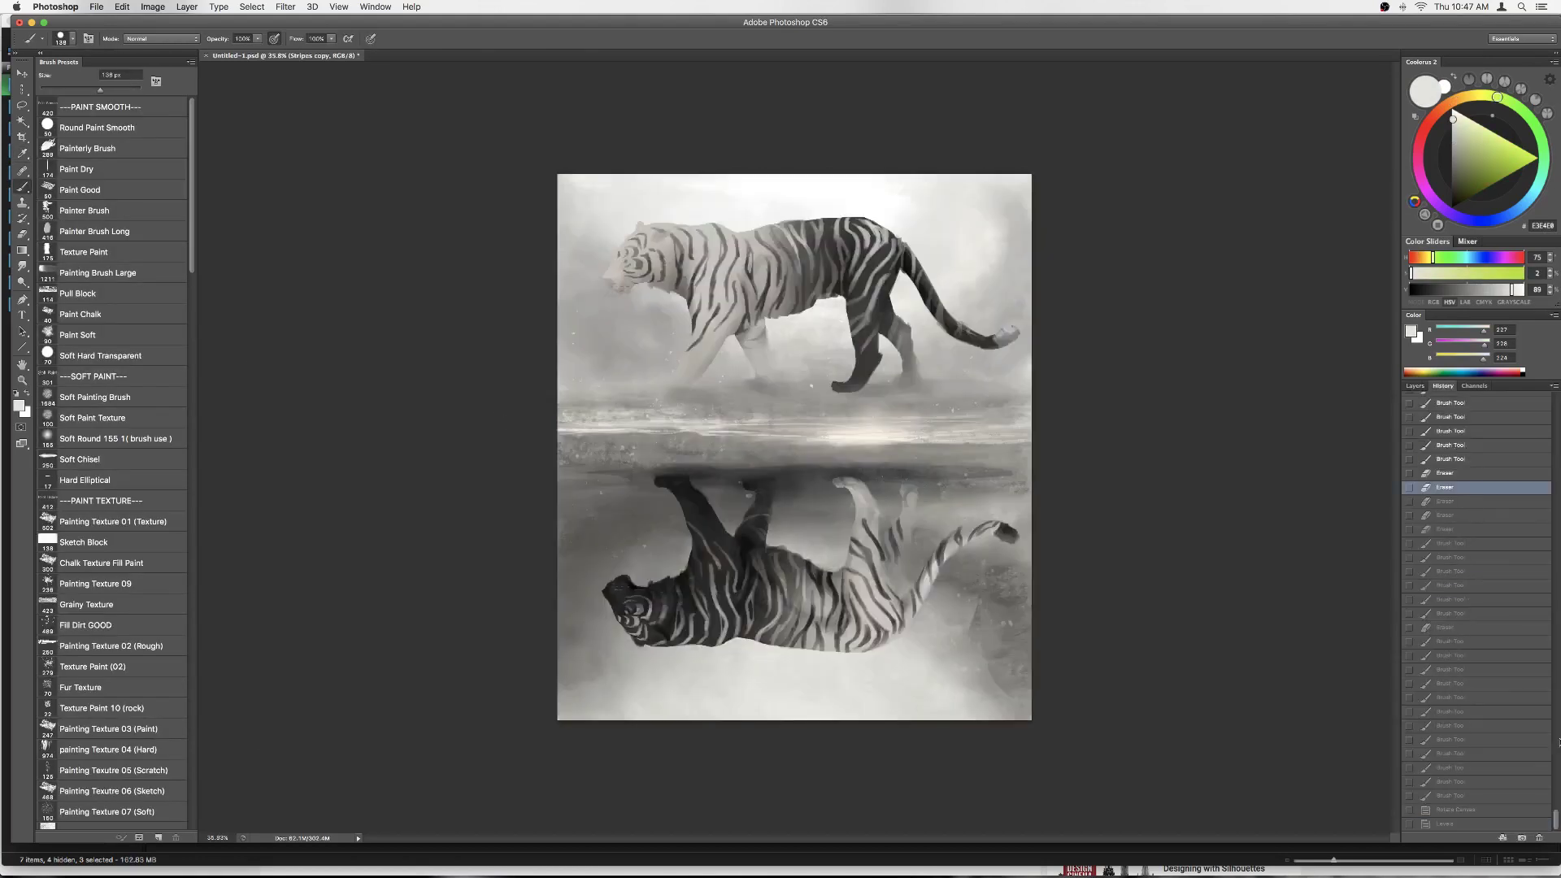
left_click(1452, 795)
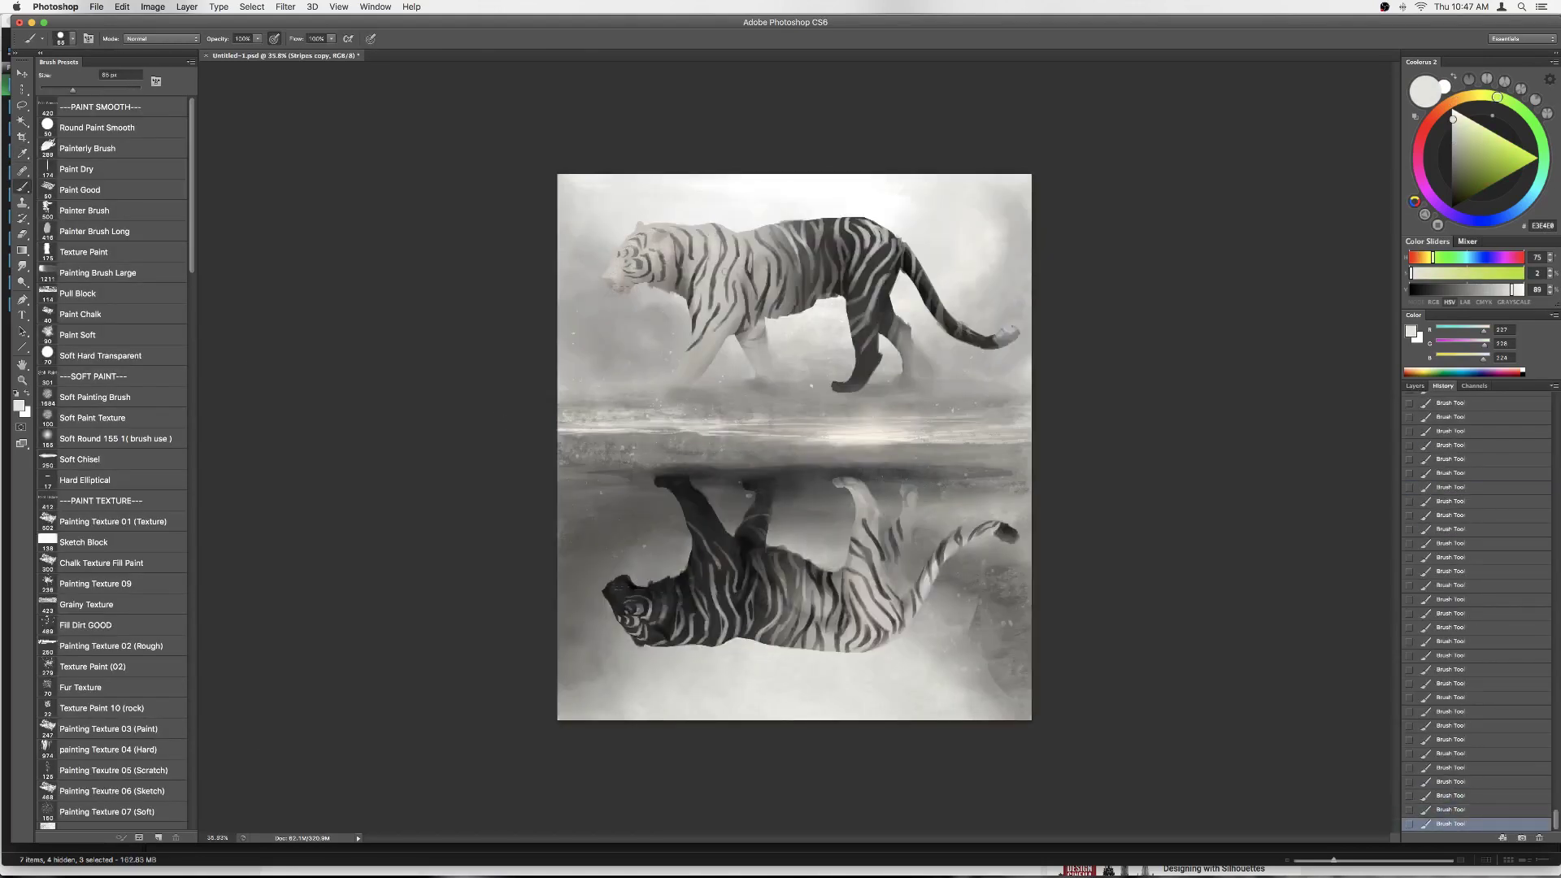
Step: Enlarge the brush and paint mid-grey and near-black tones on the tiger
left_click(656, 234, "alt")
right_click(650, 230)
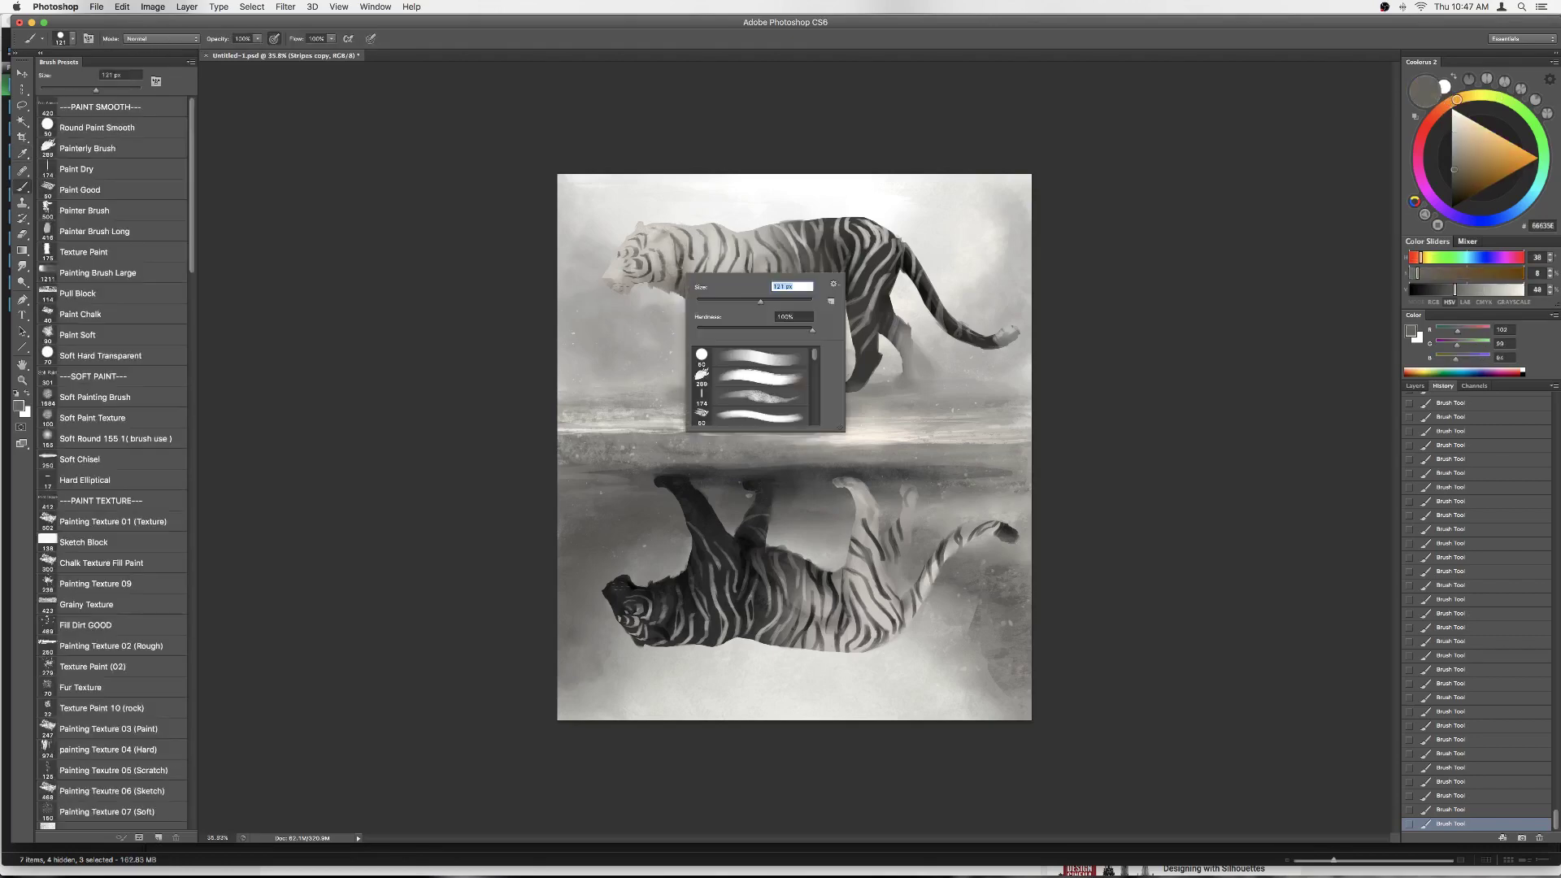
key("Return")
left_click(1416, 386)
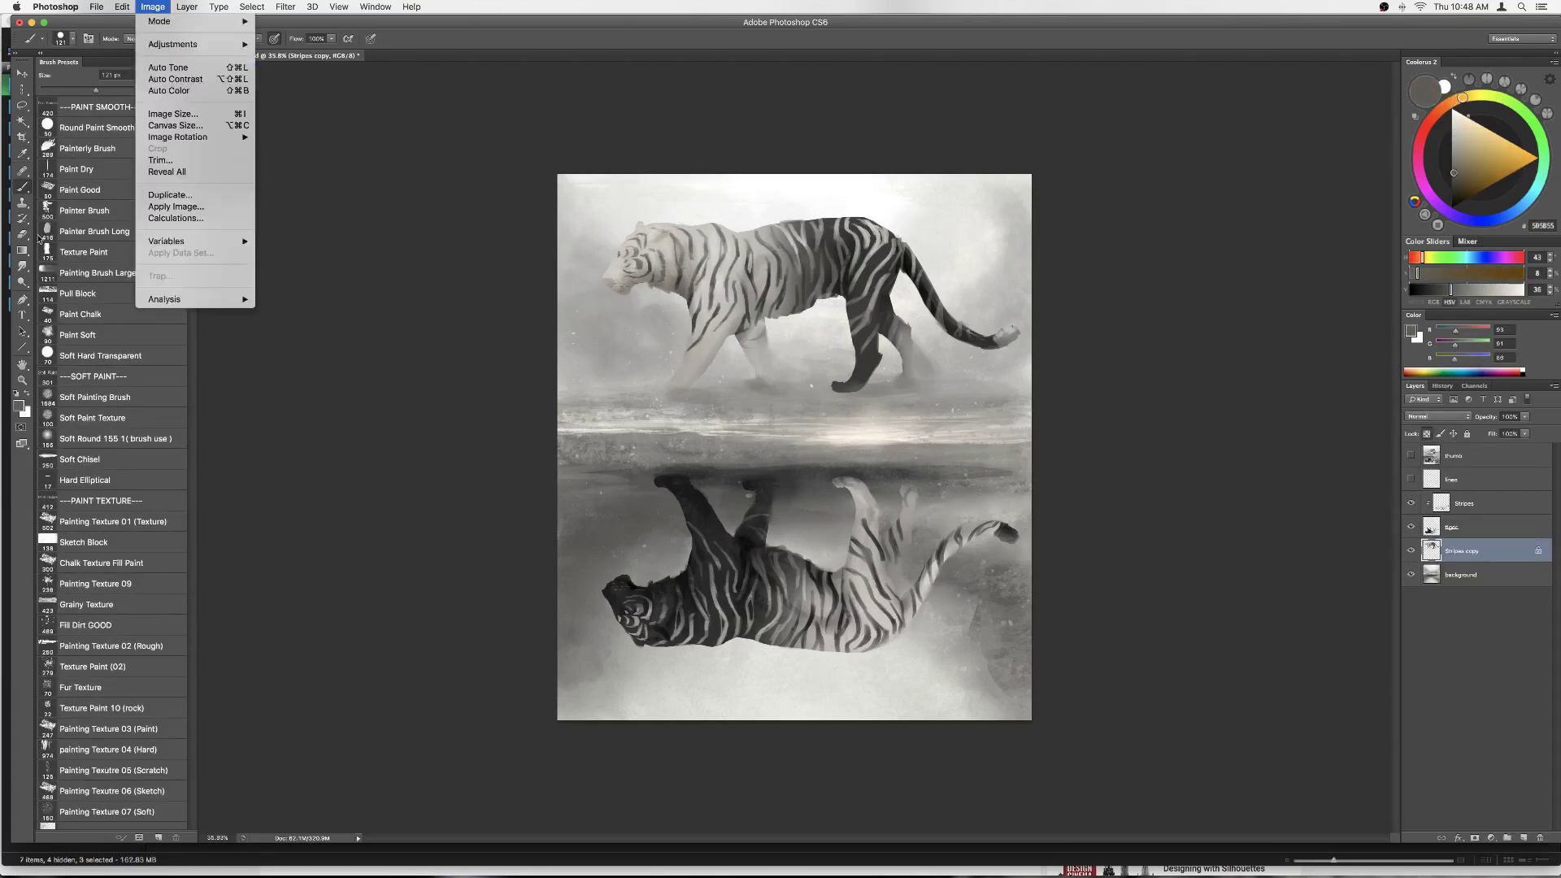
key("r")
key("b")
left_click(743, 327, "alt")
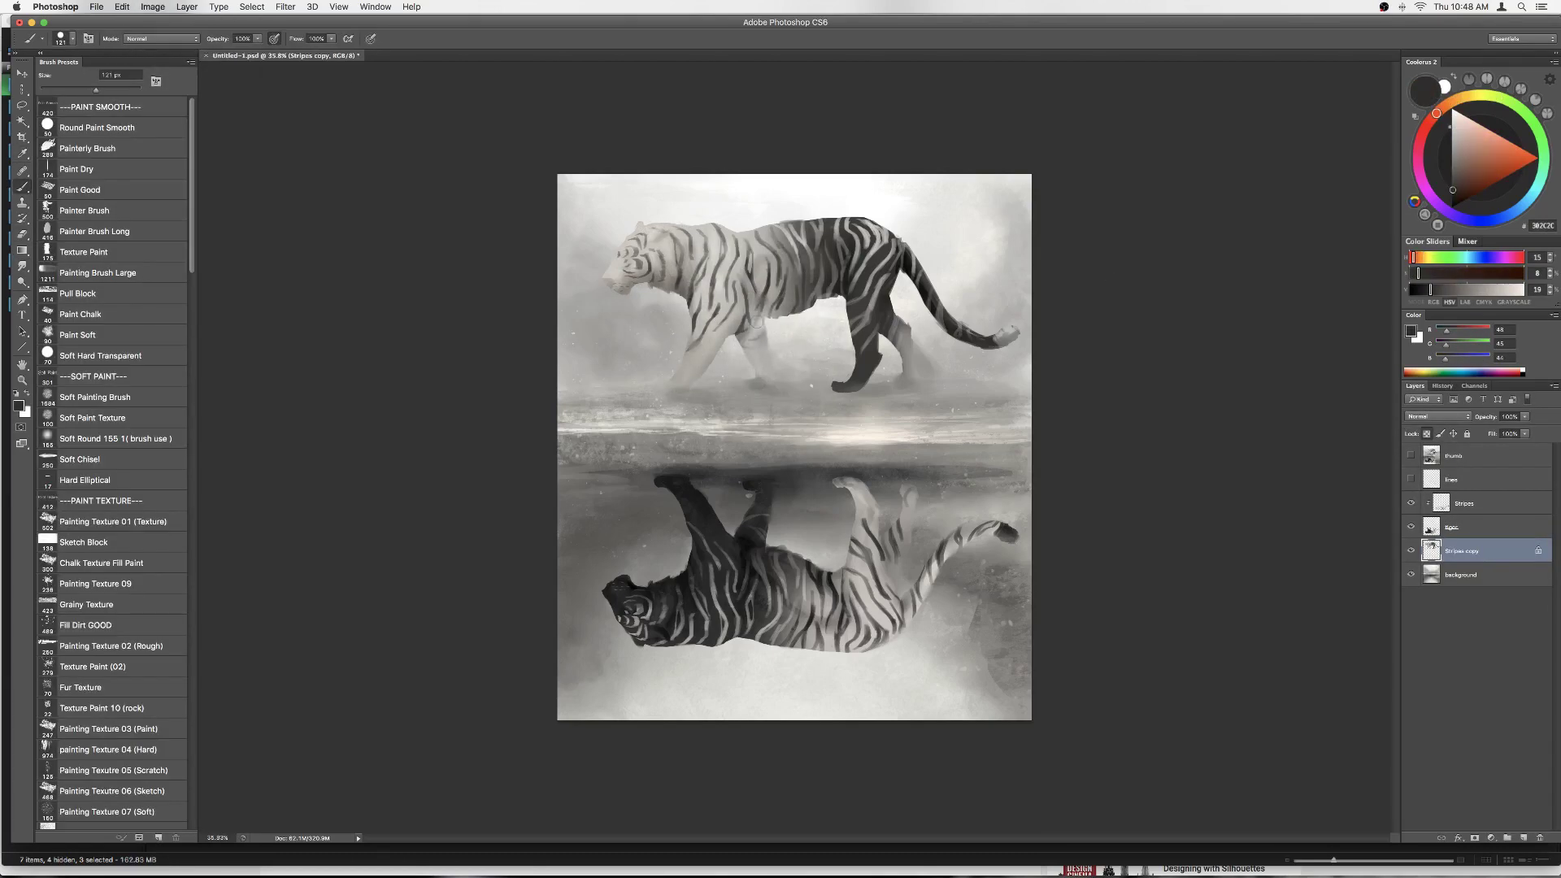
Step: Flip the canvas horizontally to check, then shrink the brush for finer tiger detail
key("ctrl+shift+h")
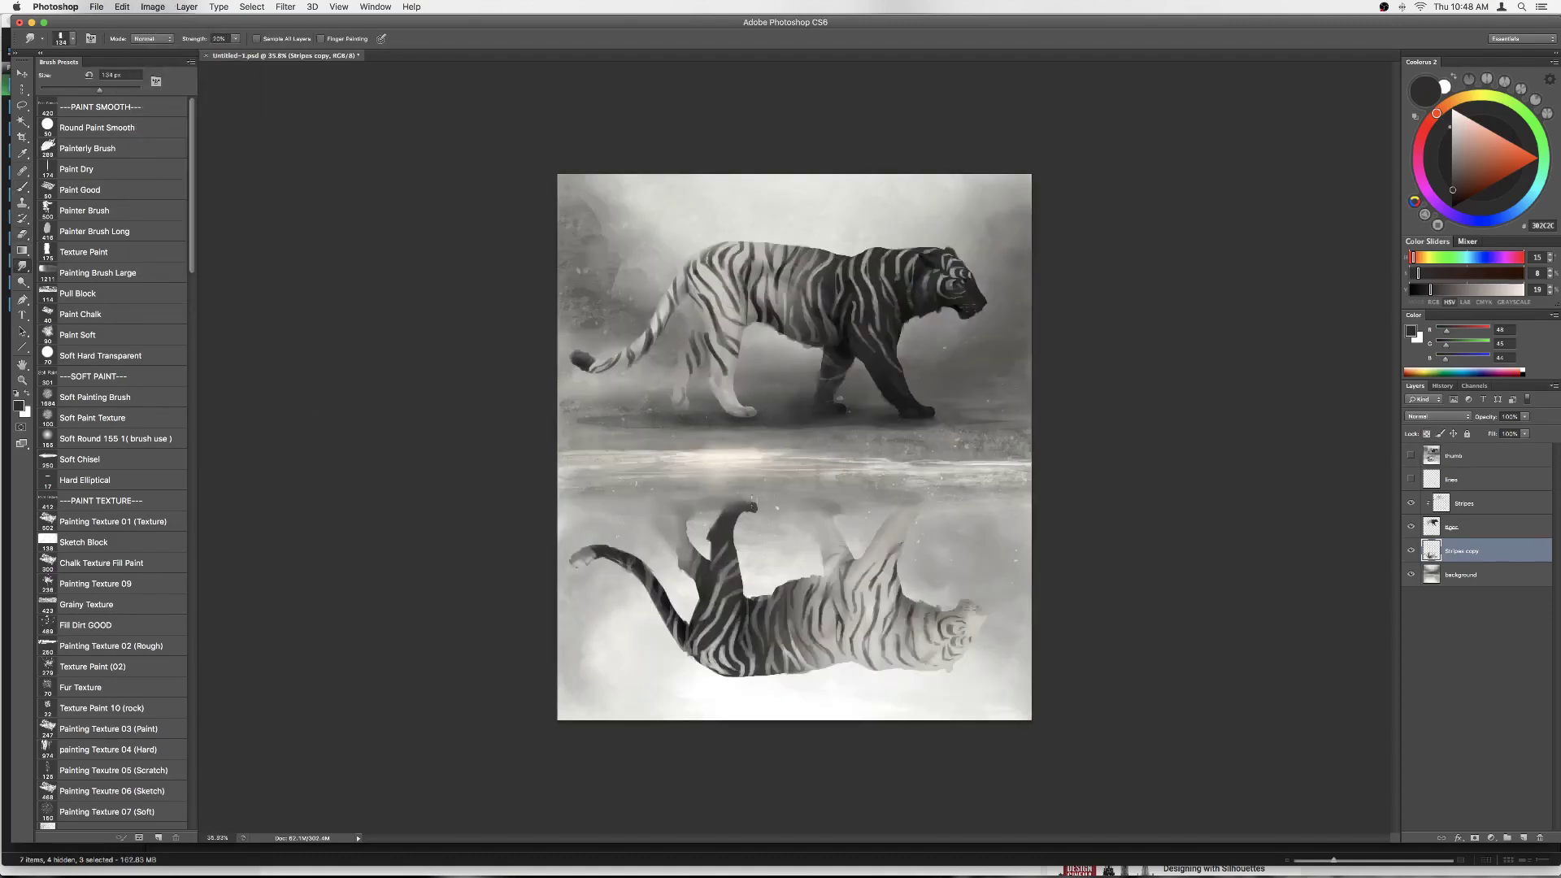
scroll(761, 337, "down", 2)
scroll(762, 338, "up", 4)
key("b")
key("alt+bracketright")
key("alt+bracketright")
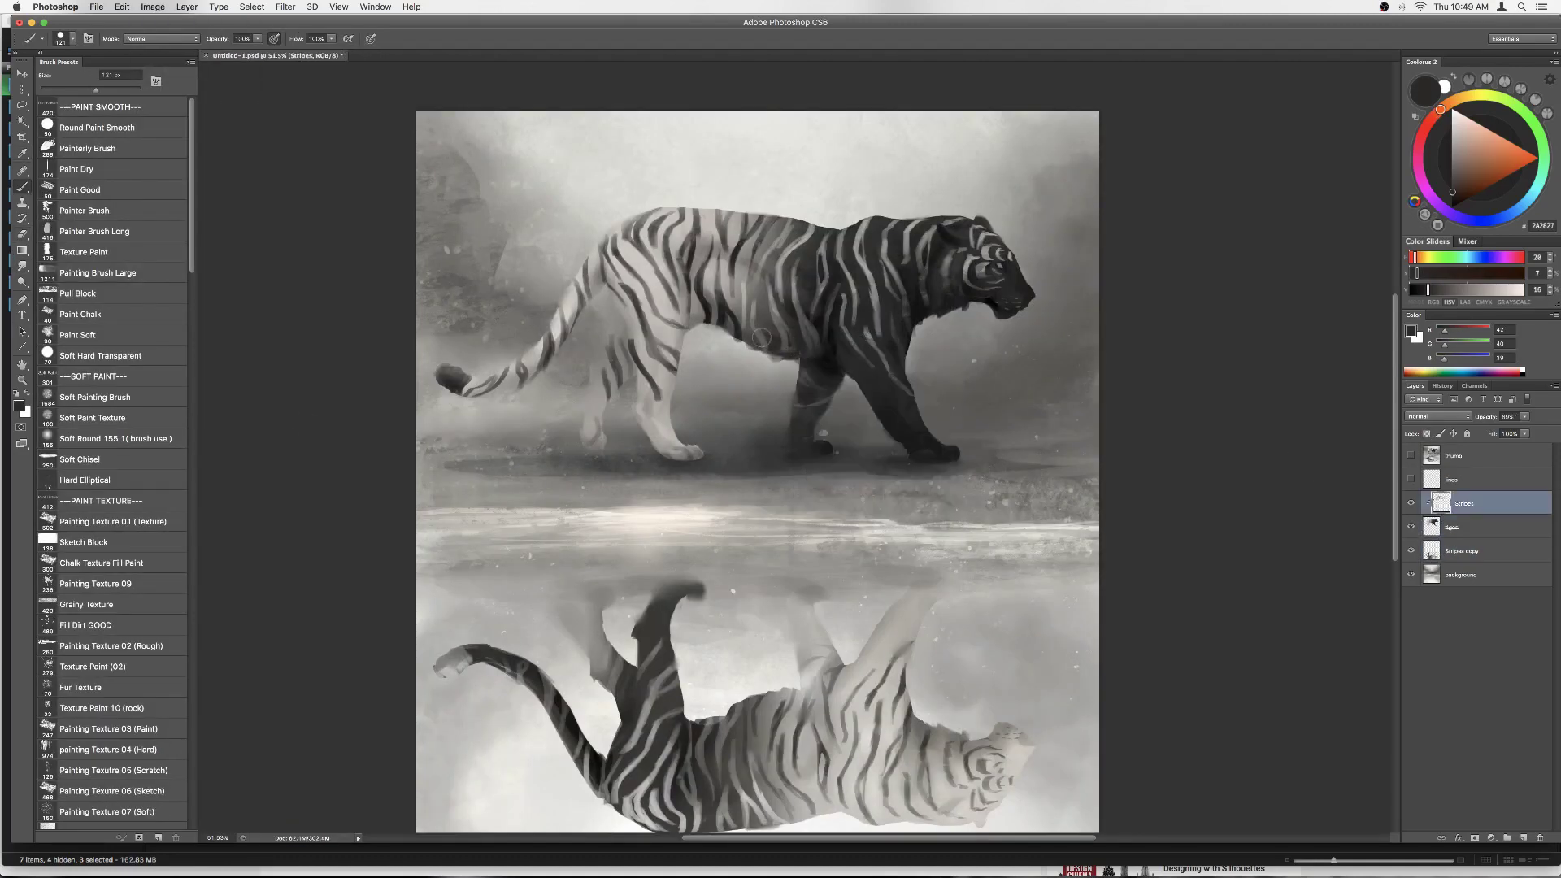
key("alt+bracketleft")
key("l")
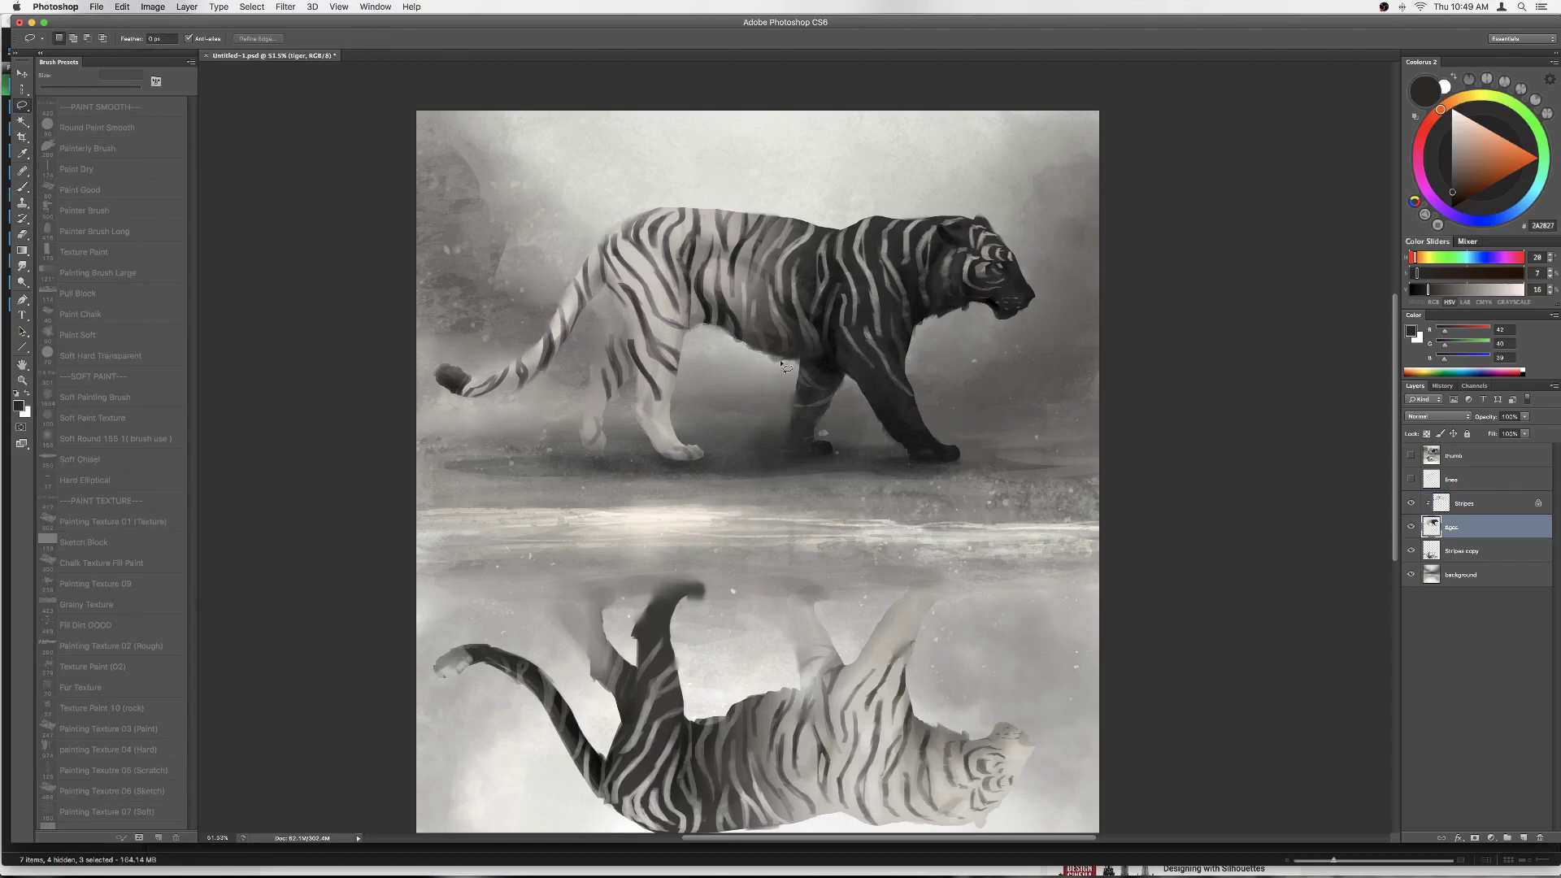
key("b")
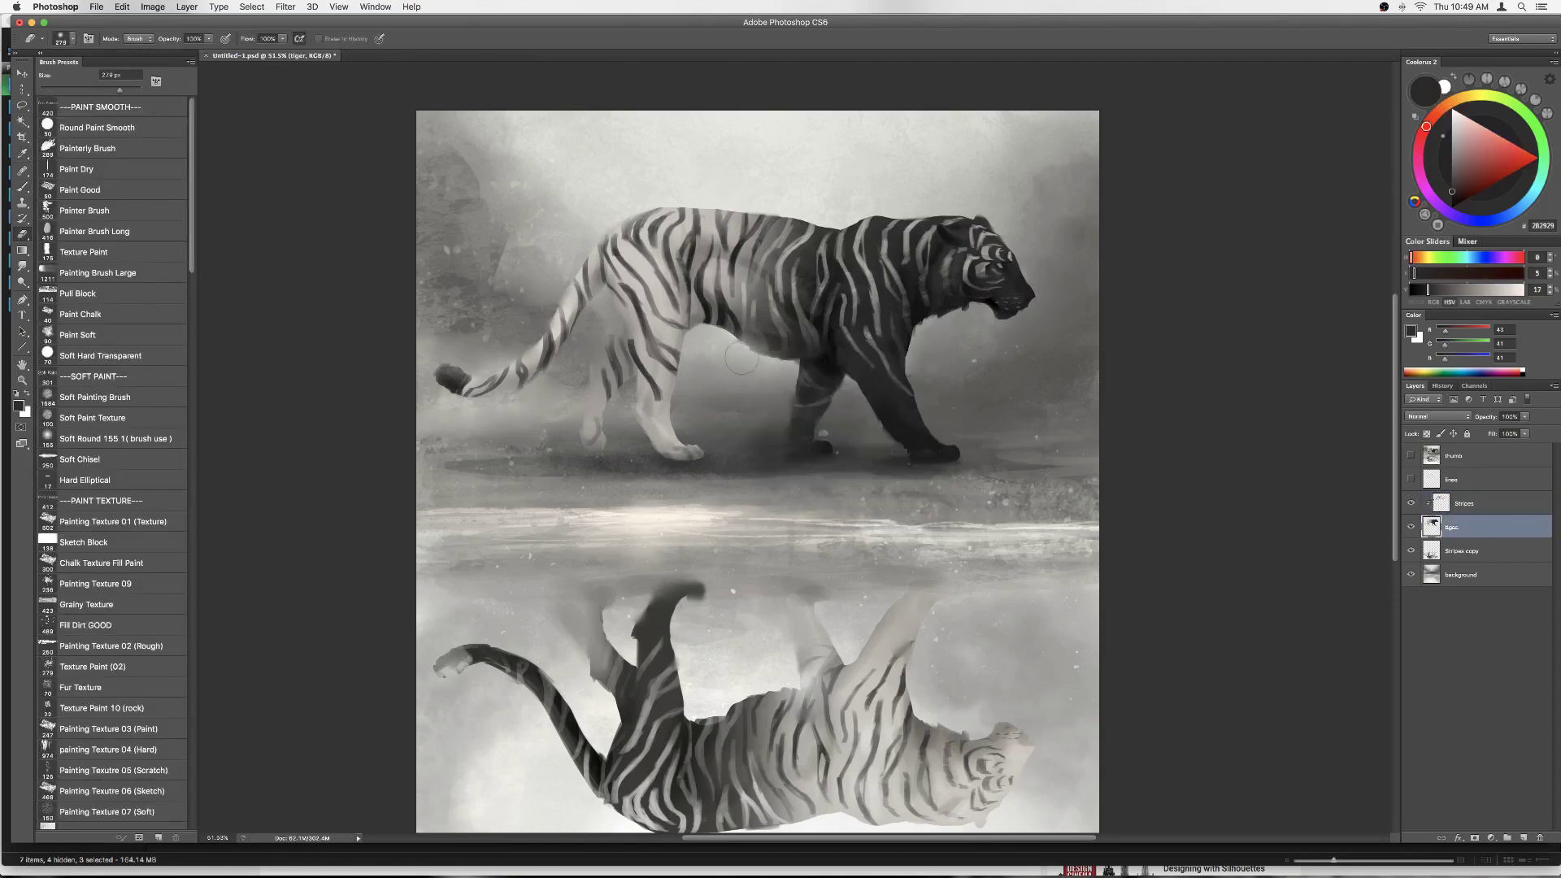
left_click_drag(741, 358, 761, 367)
Step: Paint dark grey and near-black on the Stripes and tiger layers, then flip the canvas back
key("alt+bracketright")
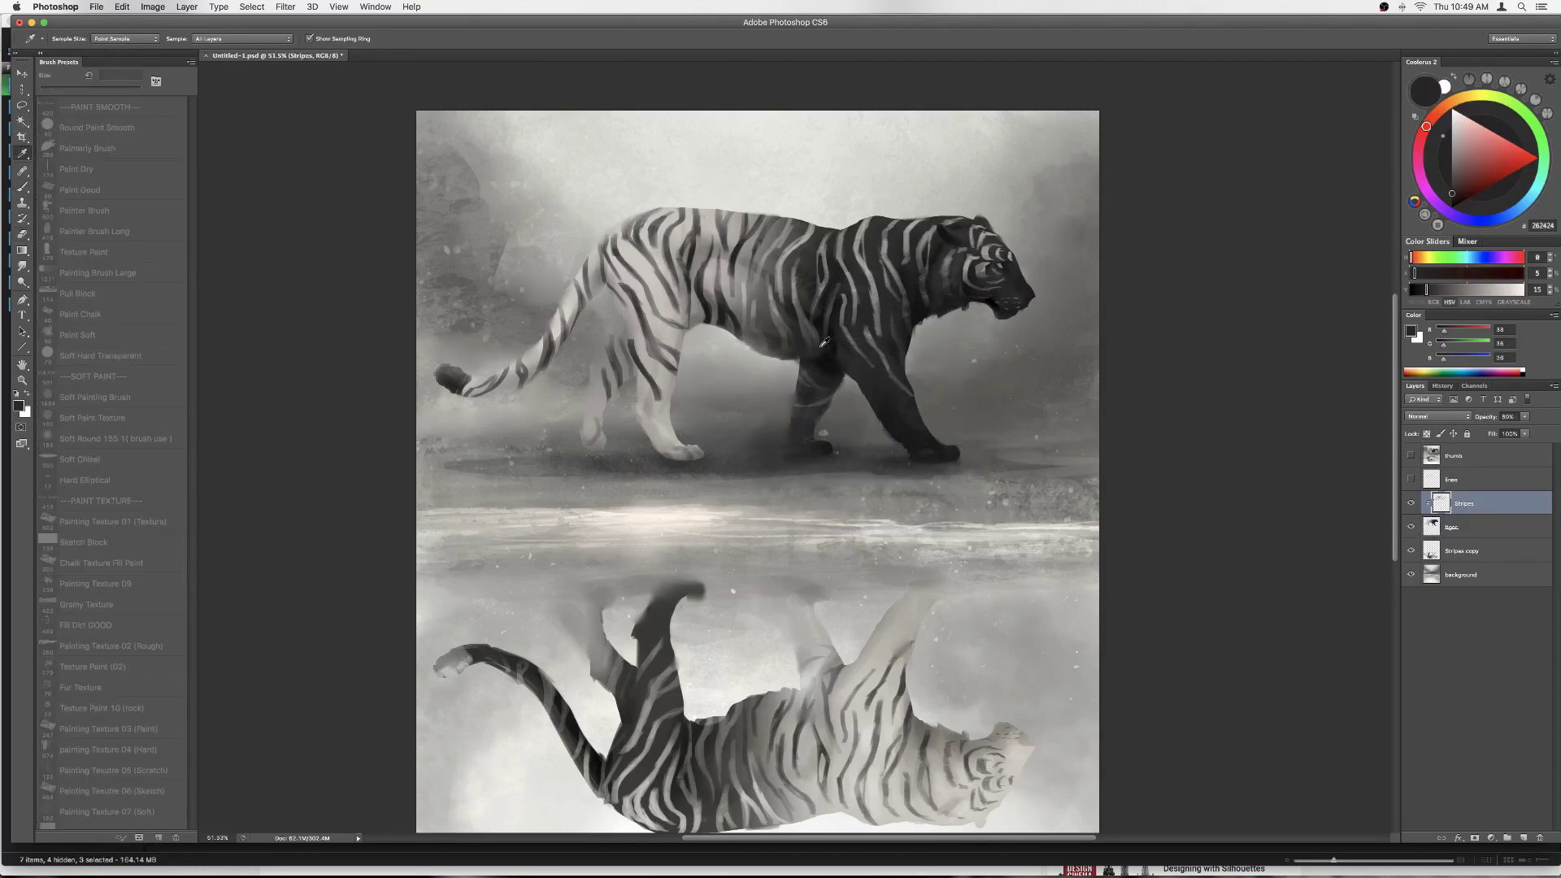
left_click(773, 344, "alt")
key("alt+bracketleft")
key("i")
key("b")
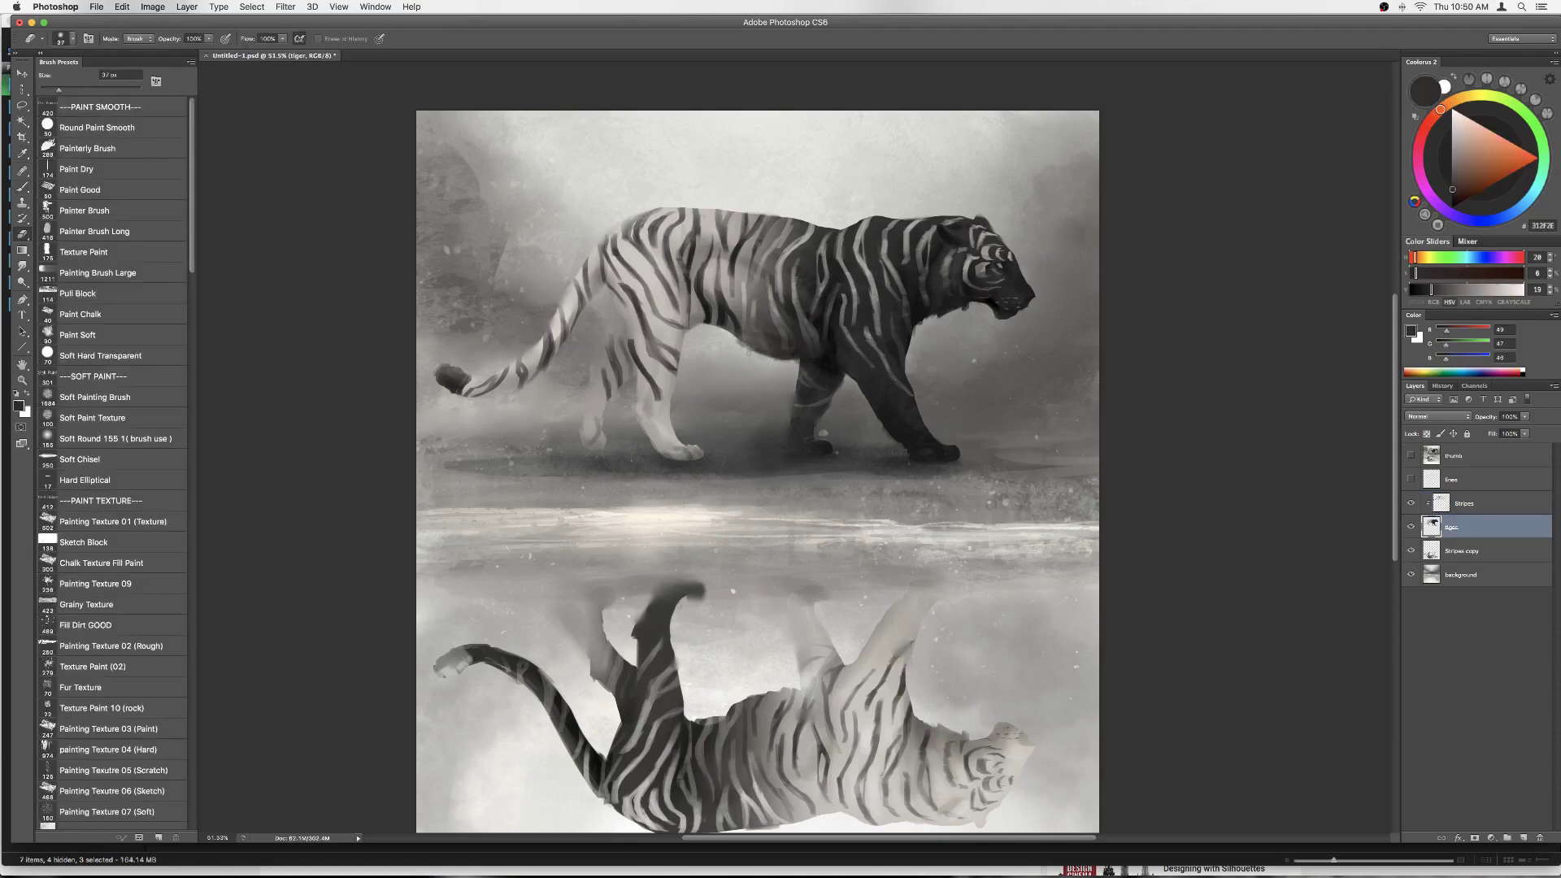
left_click(719, 306, "alt")
left_click(153, 7)
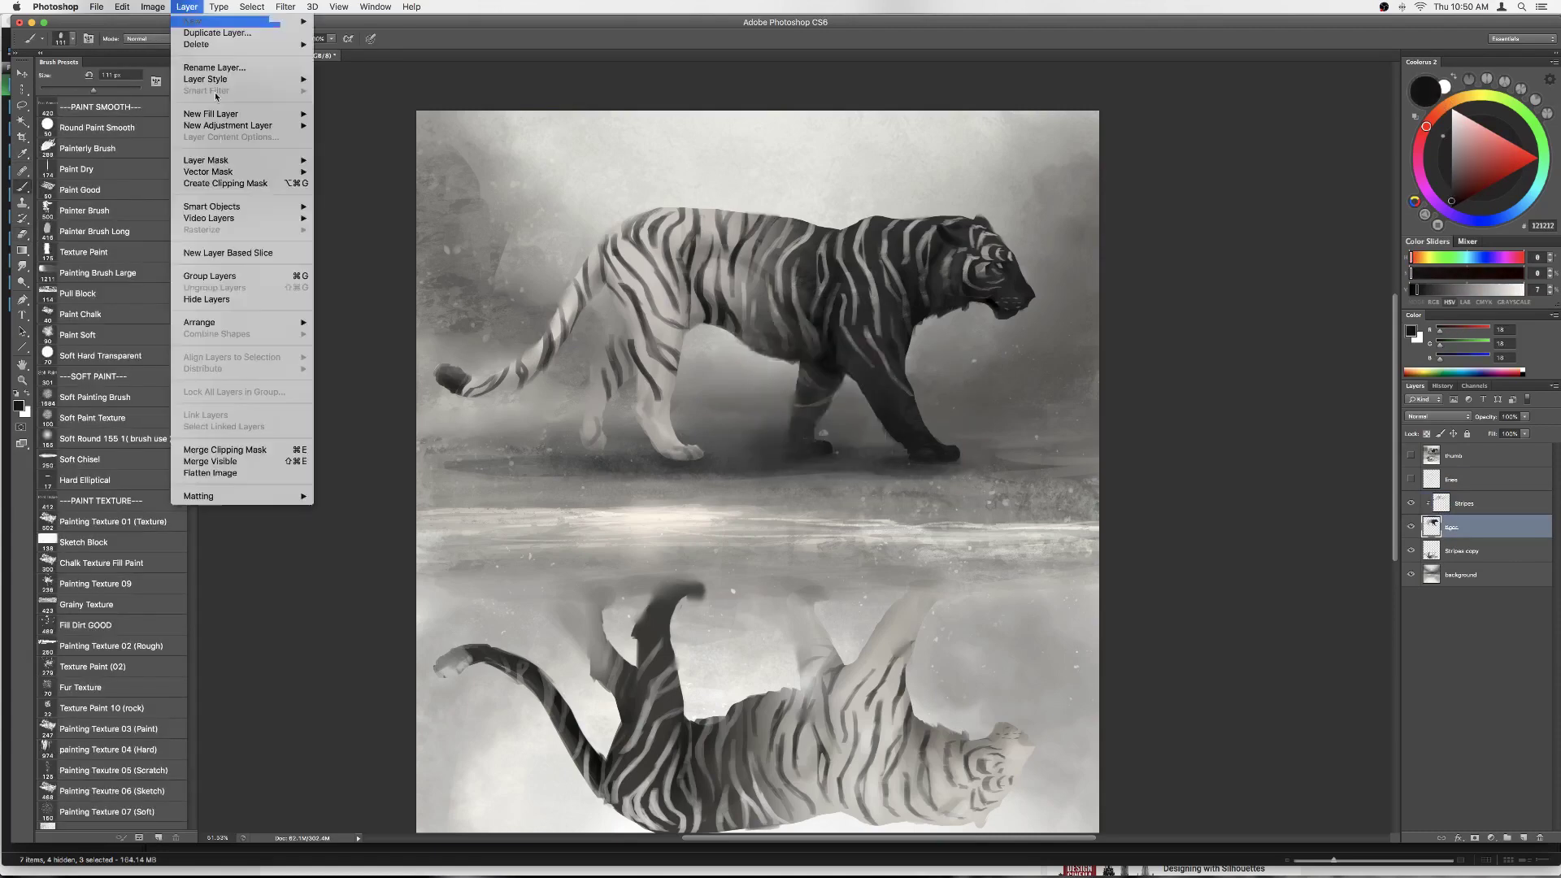
left_click(382, 203)
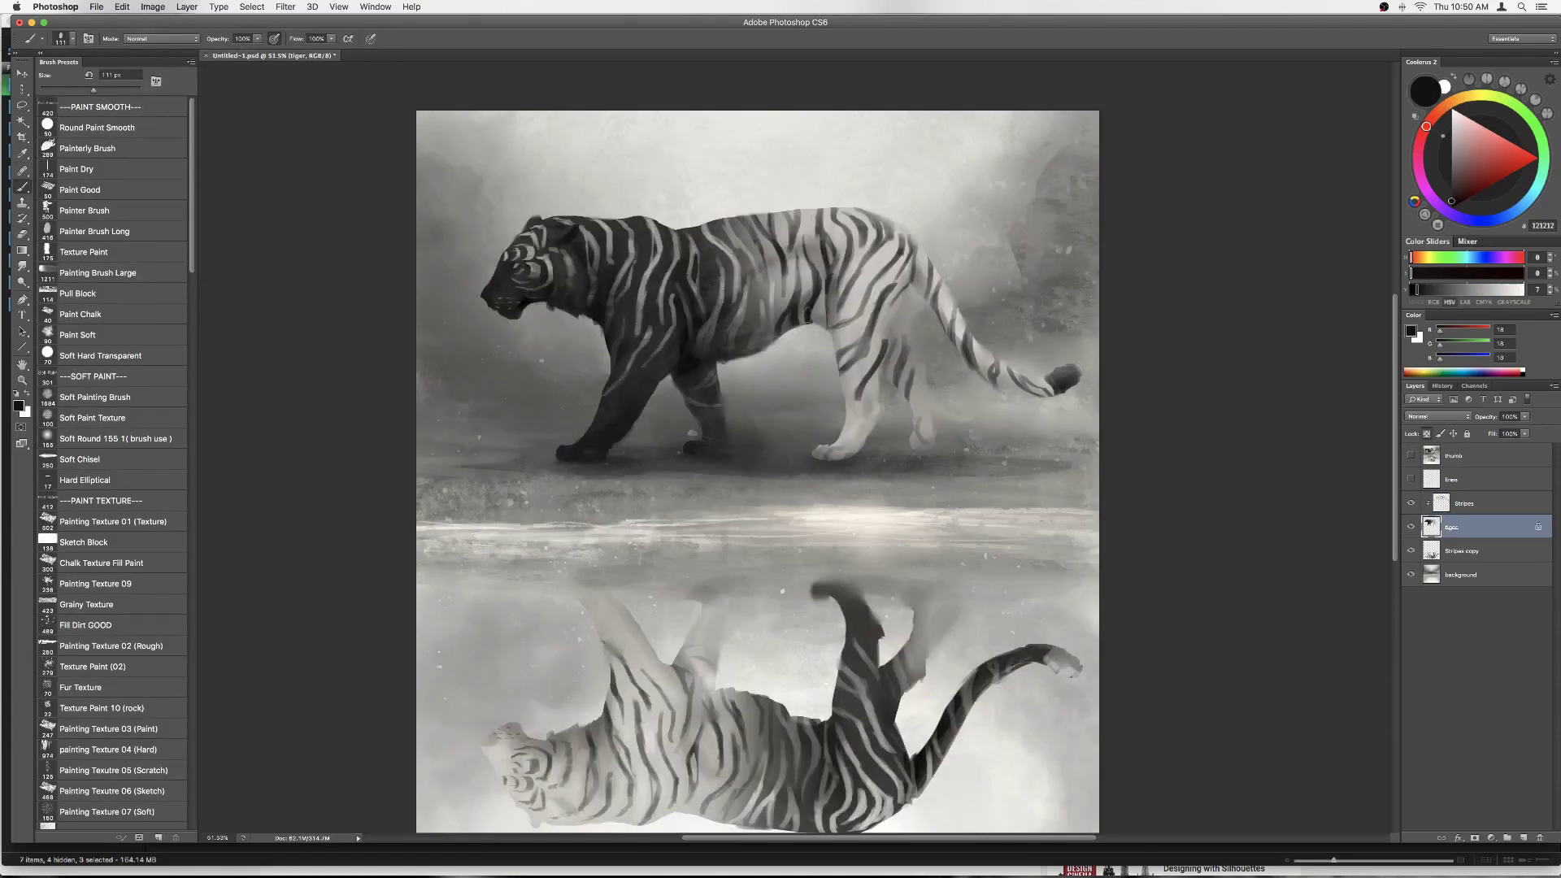
Step: Erase on the Stripes layer, then paint light grey on the tiger layer
key("alt+bracketright")
key("e")
right_click(821, 248)
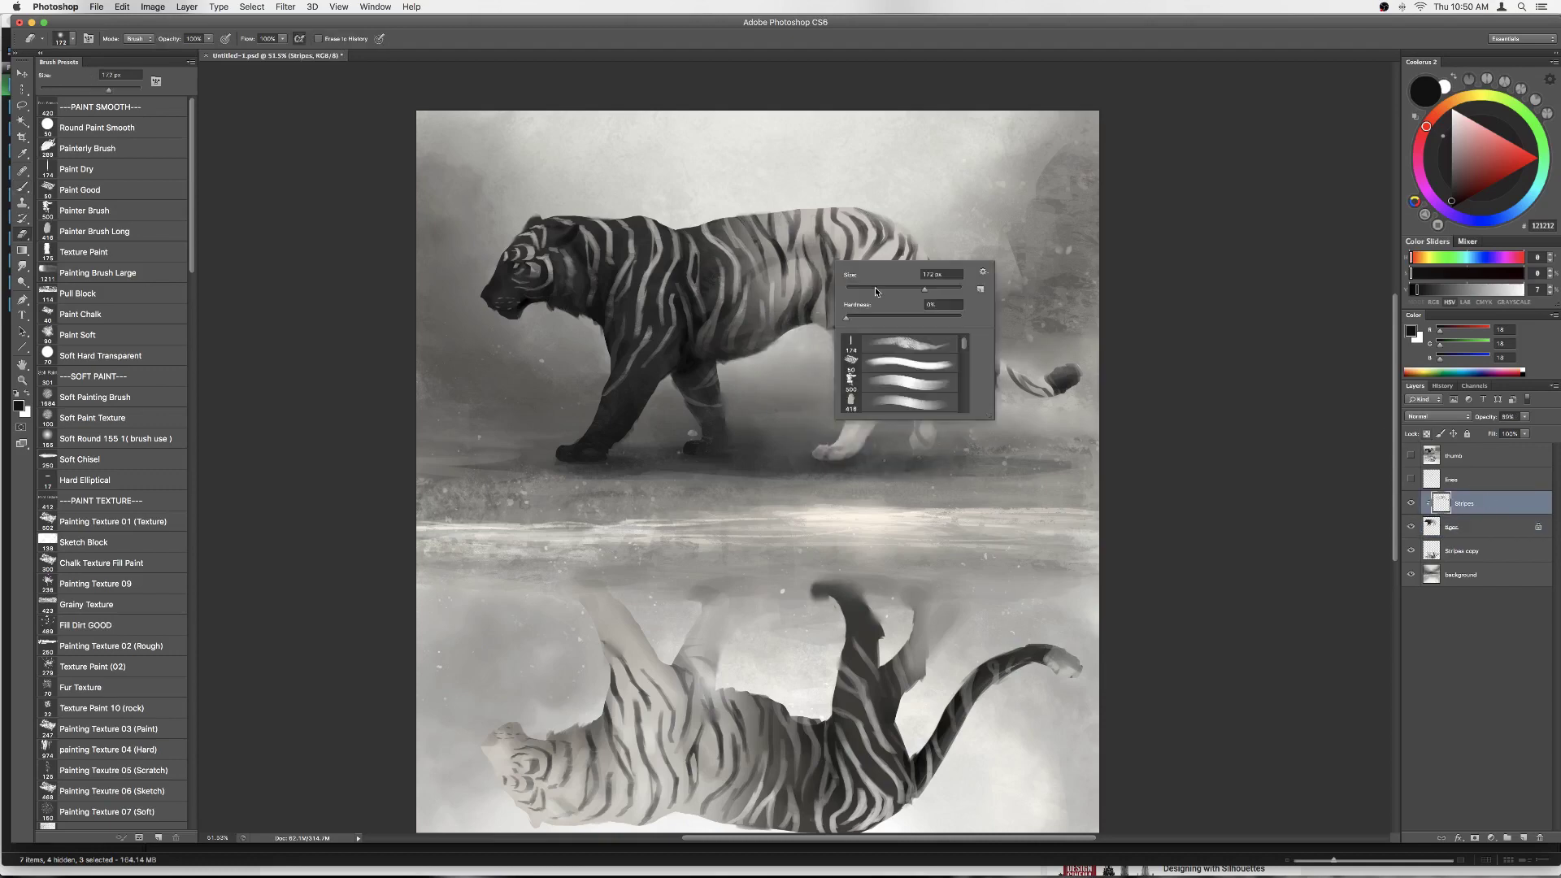
scroll(794, 446, "down", 2)
key("b")
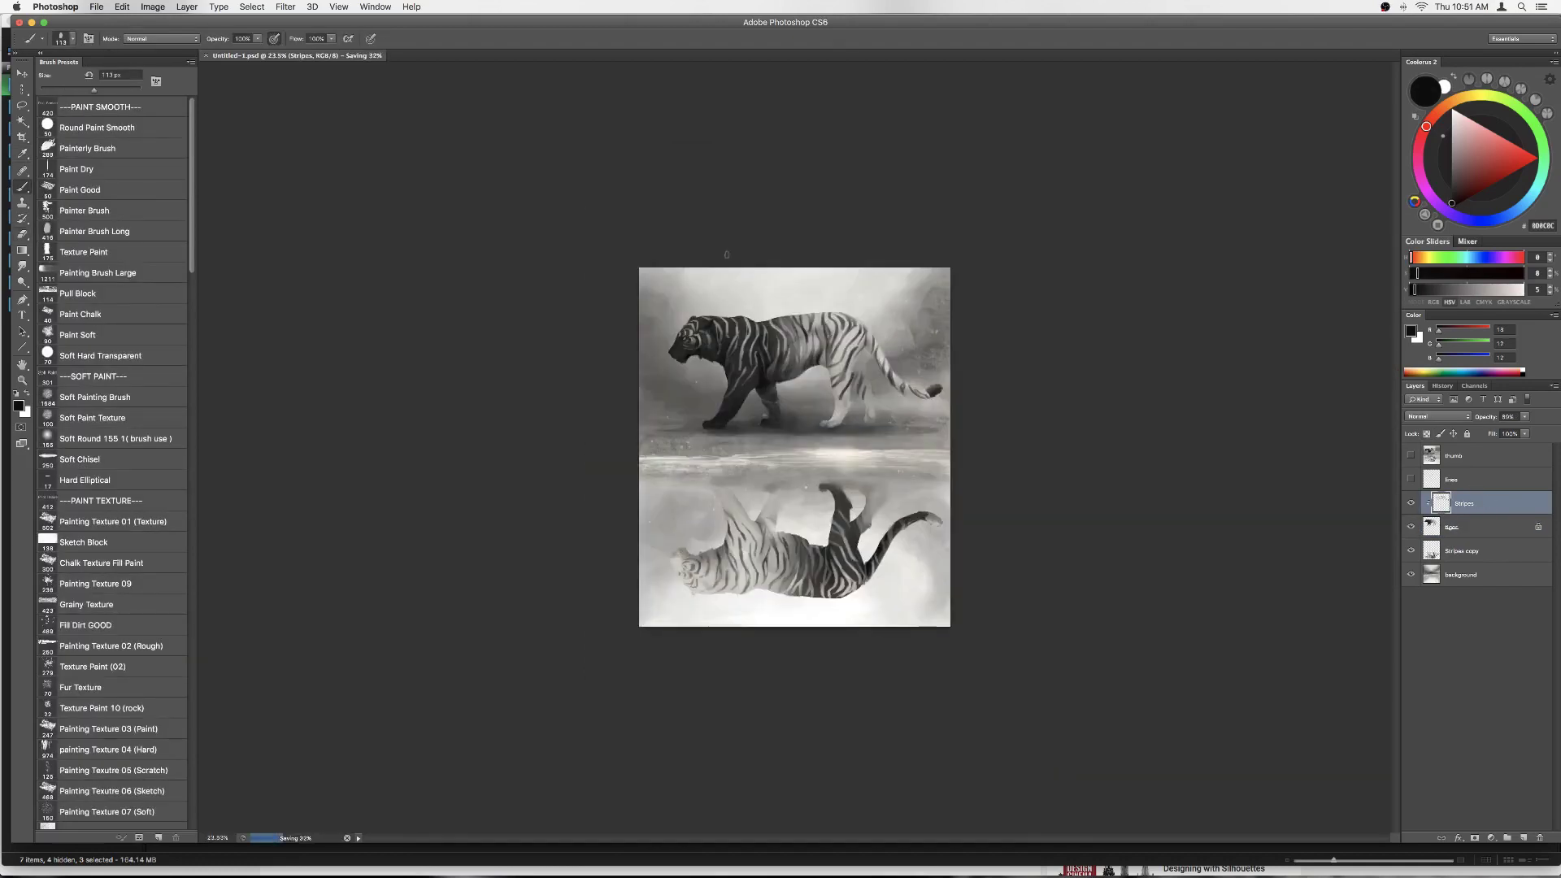
scroll(894, 374, "up", 2)
key("alt+bracketleft")
left_click(951, 379, "alt")
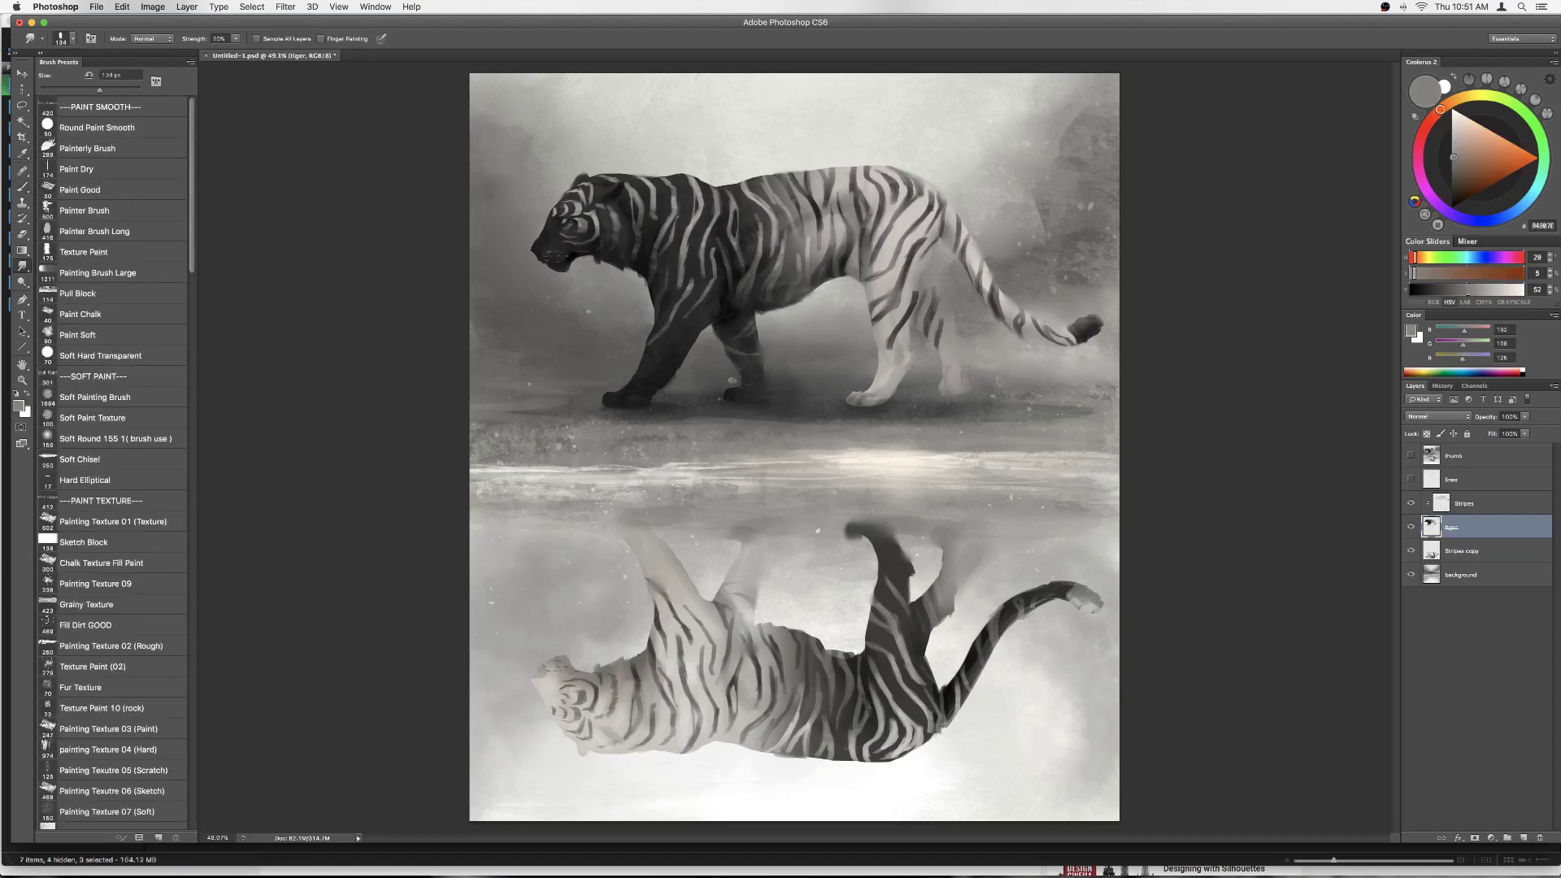
Step: Paint light mist grey and dark tiger grey, resizing the brush from 80 px upward
key("alt+bracketleft")
key("alt+bracketleft")
key("b")
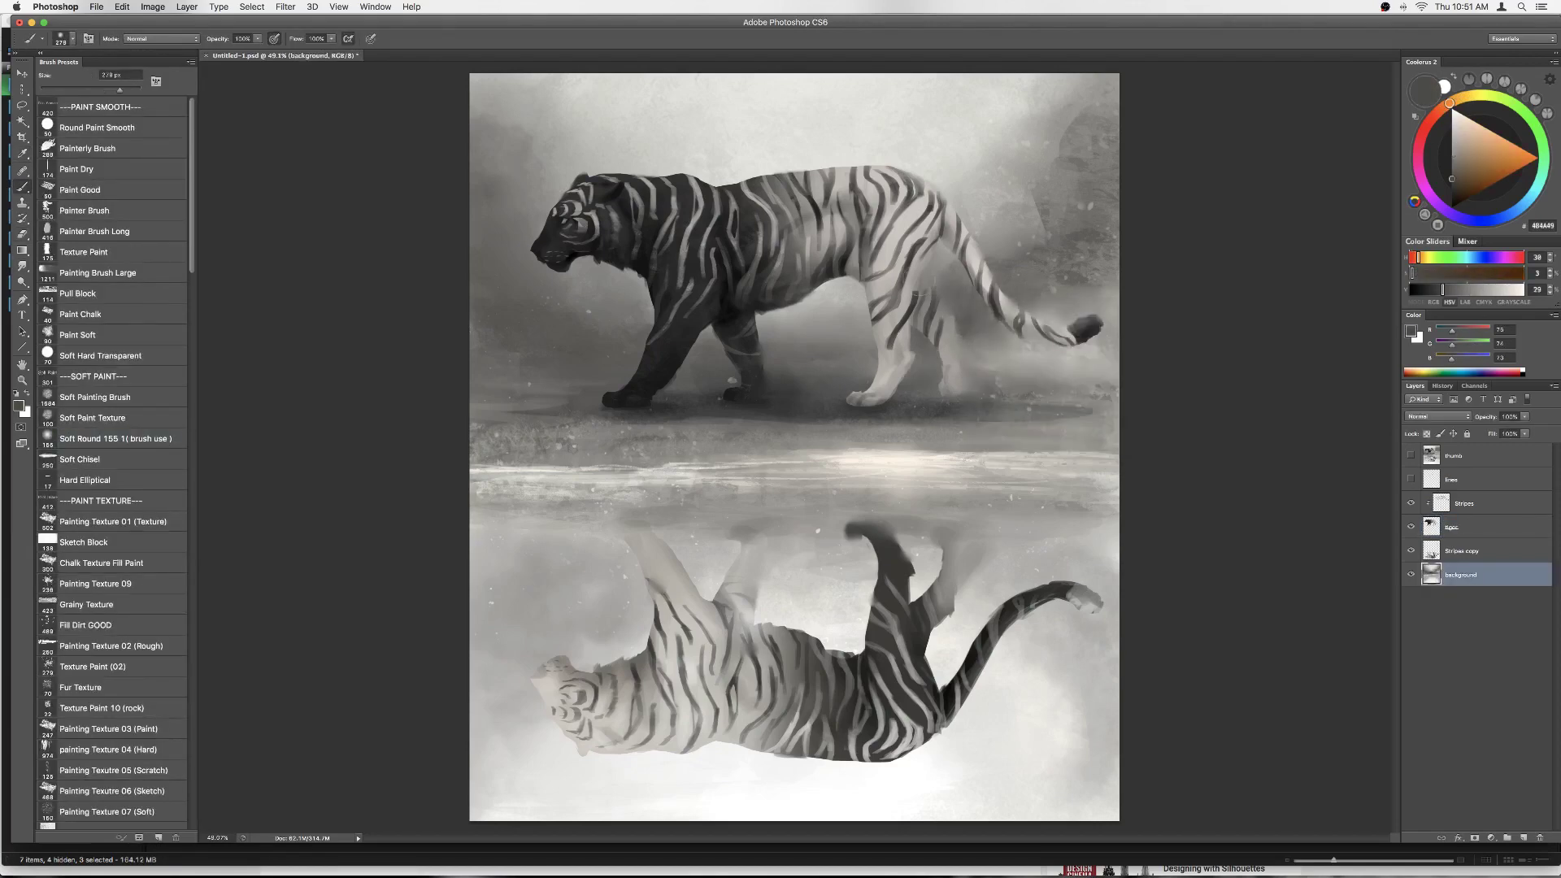
left_click(982, 193, "alt")
key("bracketleft")
key("bracketleft")
key("bracketleft")
left_click(764, 380, "alt")
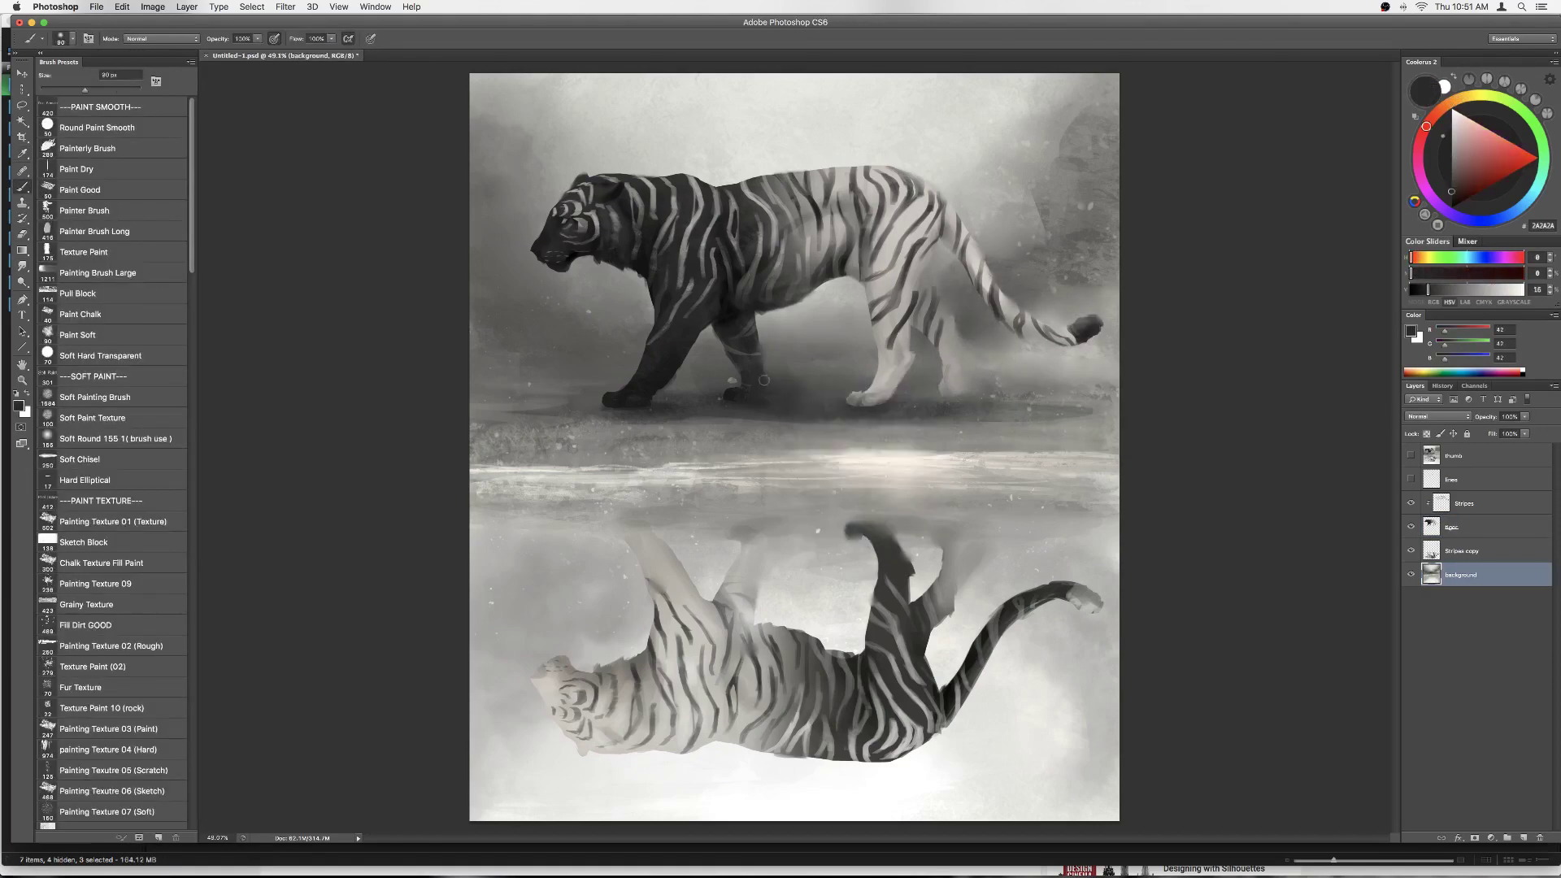
right_click(805, 374)
double_click(885, 400)
Step: Paint near-black on the tiger, then smudge the Stripes layer with the Painting Texture 01 brush
key("alt+bracketright")
key("alt+bracketright")
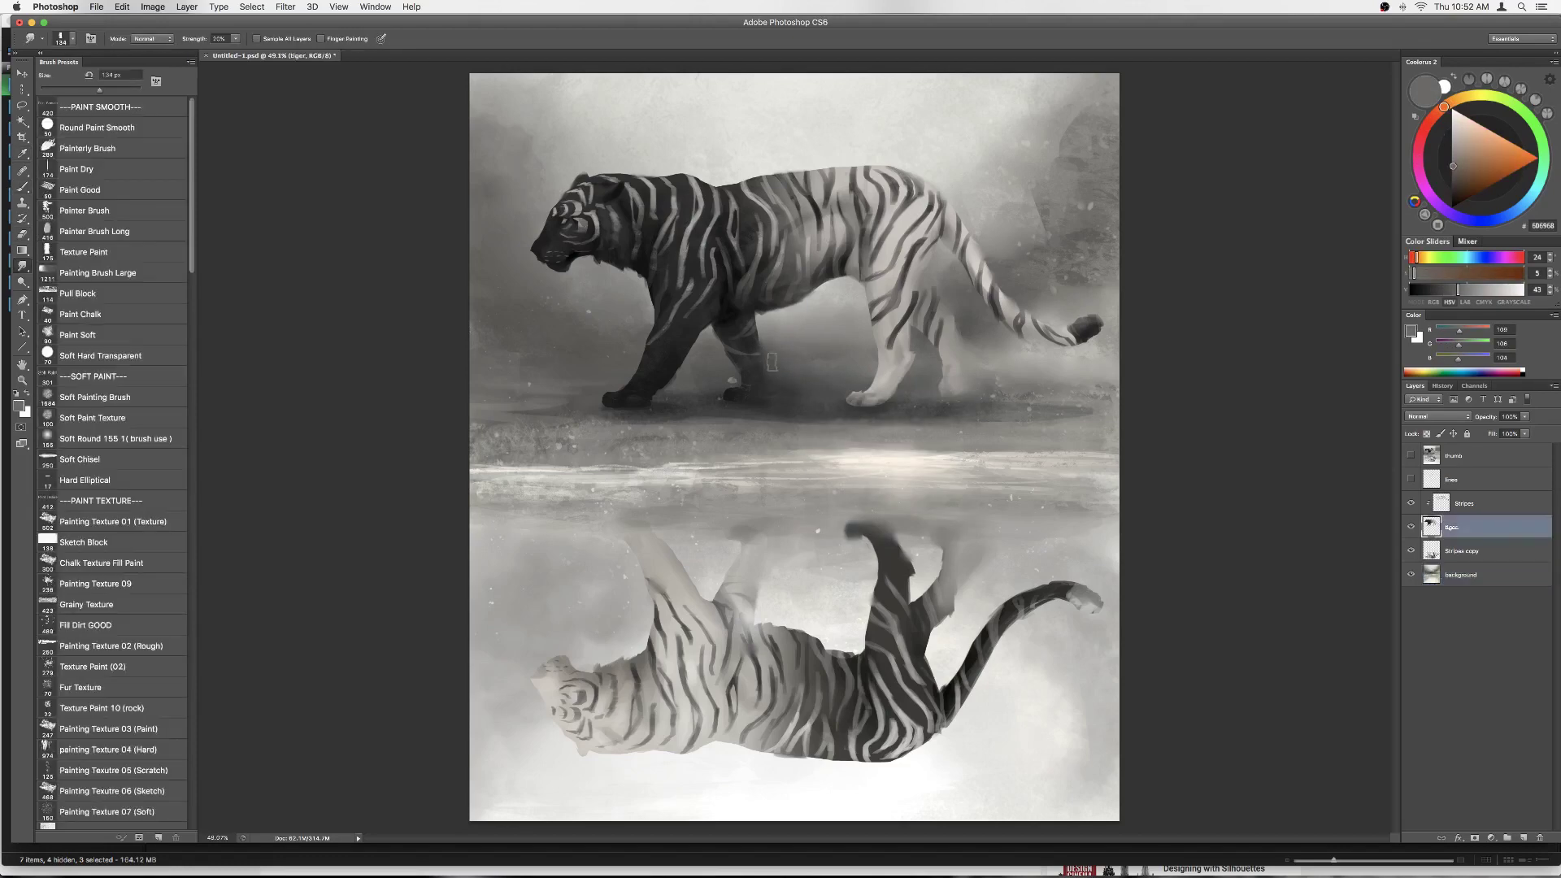
left_click(797, 396, "alt")
key("bracketleft")
key("bracketleft")
key("bracketleft")
key("ctrl+minus")
key("alt+bracketright")
key("r")
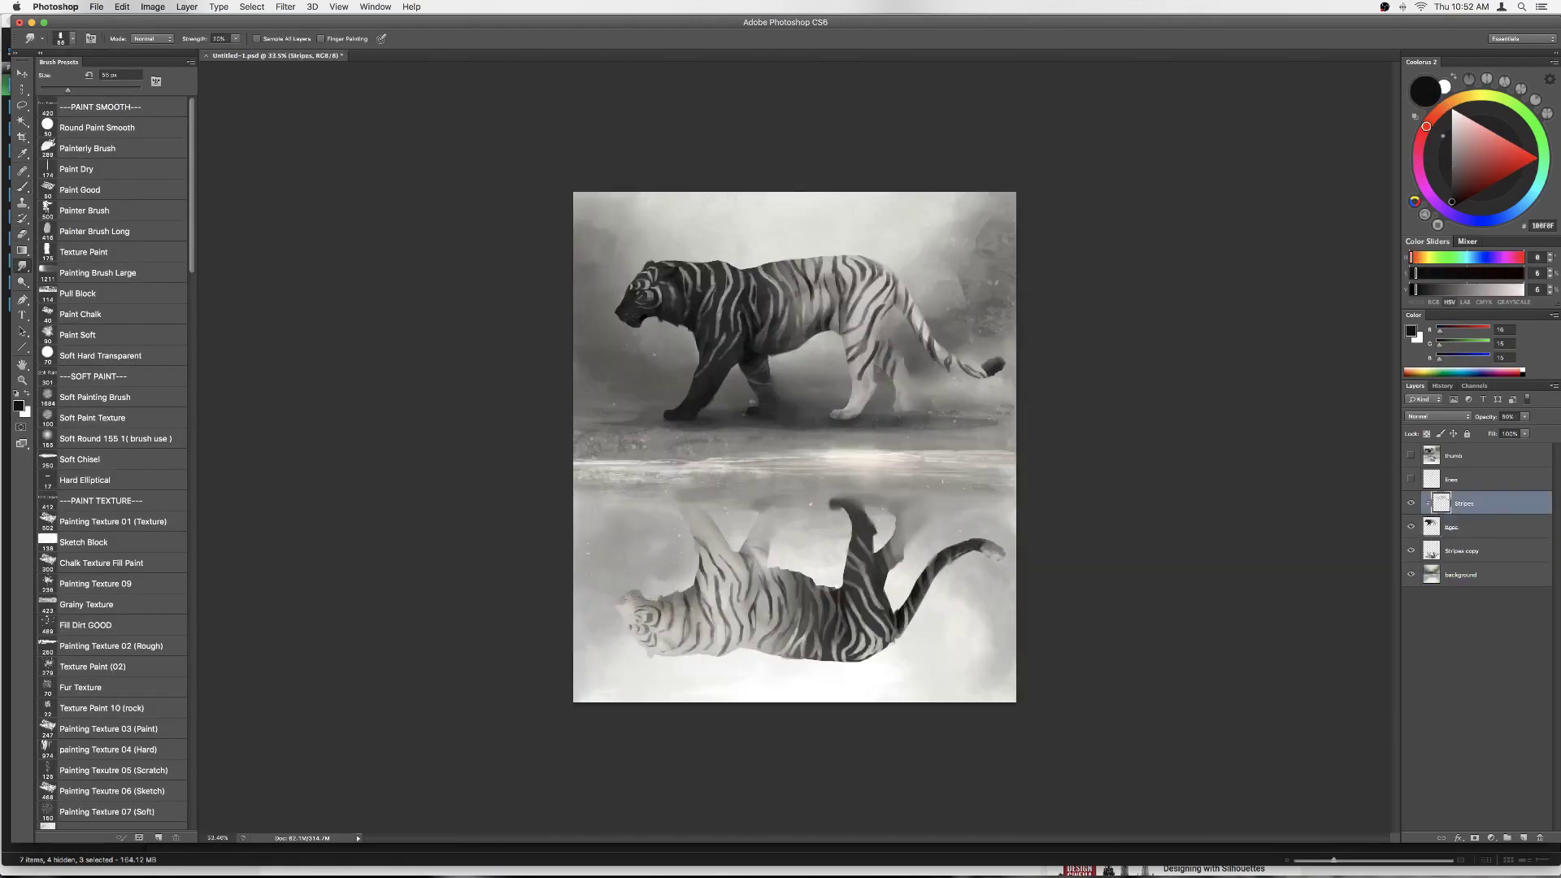
key("period")
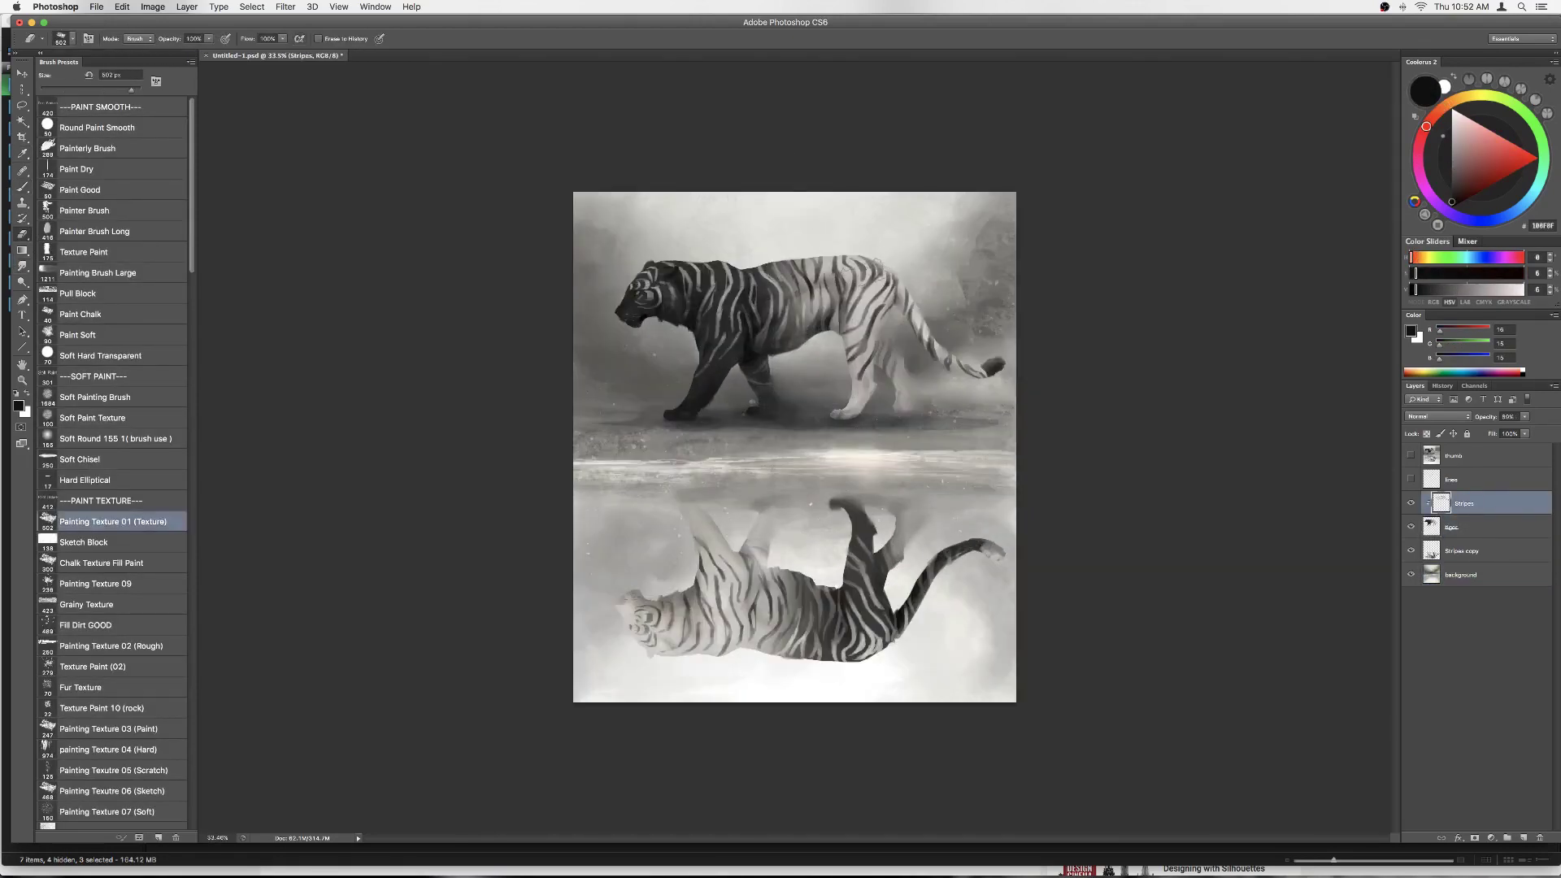
scroll(576, 225, "up", 3)
Step: Return to the tiger layer and paint near-black and dark grey on the head and nose
key("alt+bracketleft")
key("b")
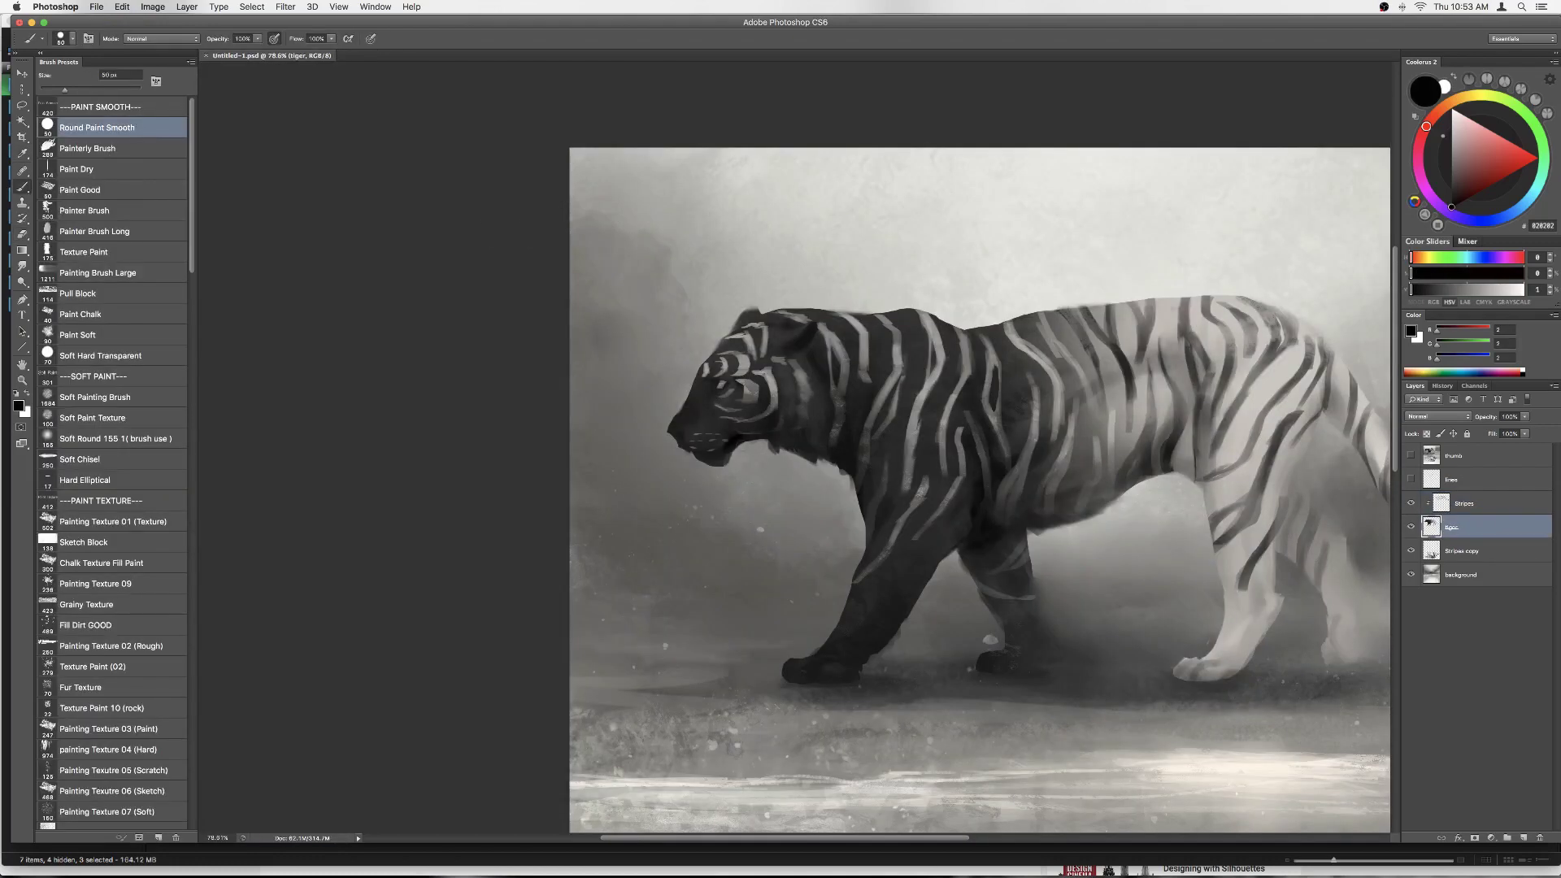
right_click(756, 398)
key("Escape")
key("alt+bracketright")
key("e")
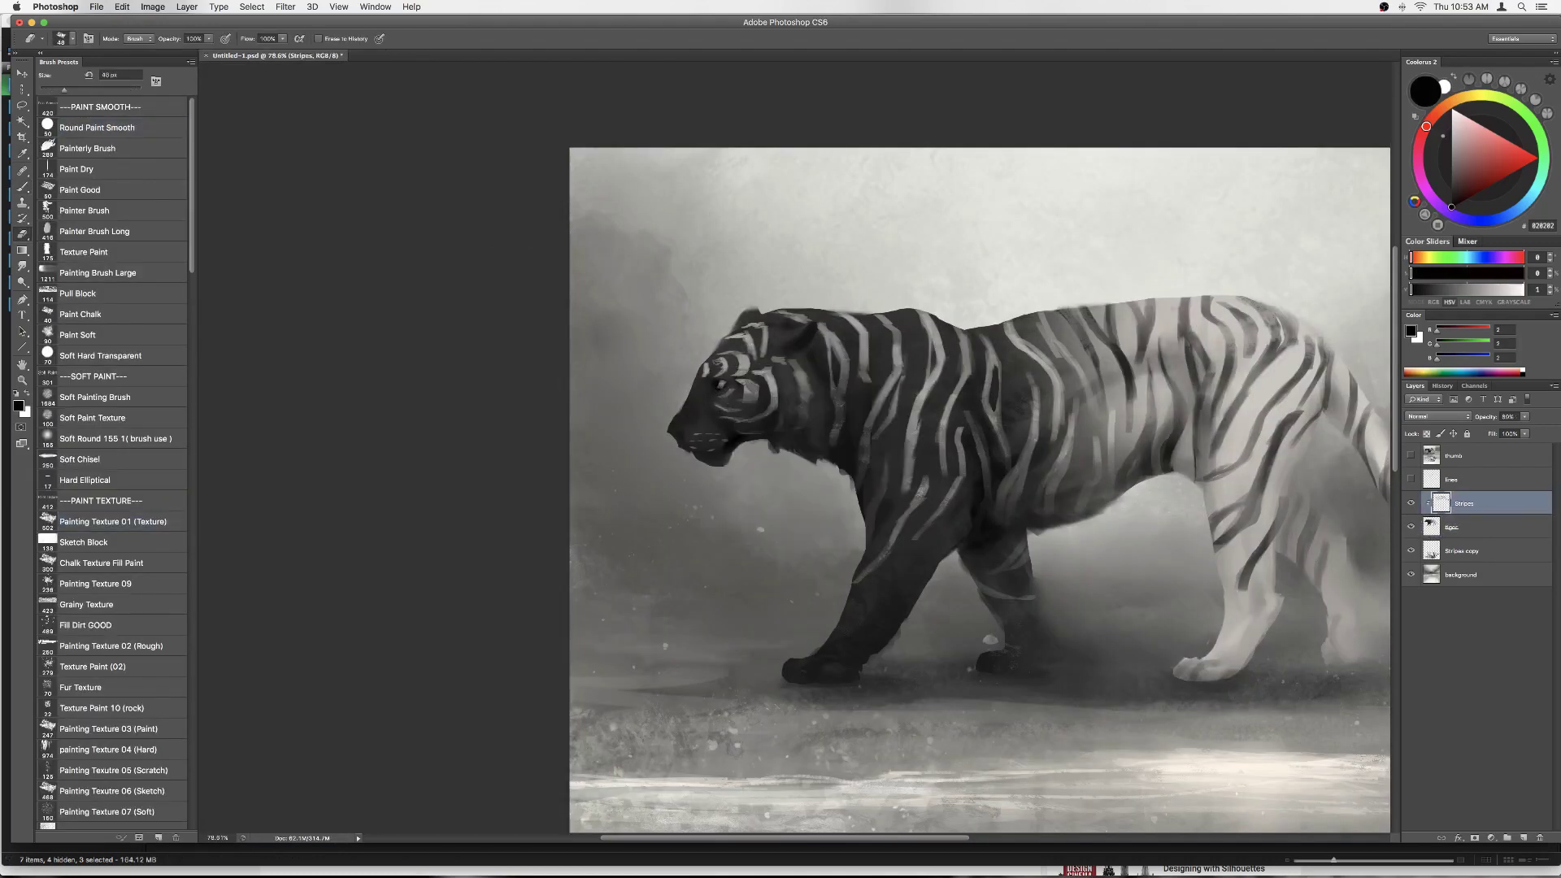
scroll(714, 396, "up", 2)
key("alt+bracketleft")
key("b")
left_click(738, 393, "alt")
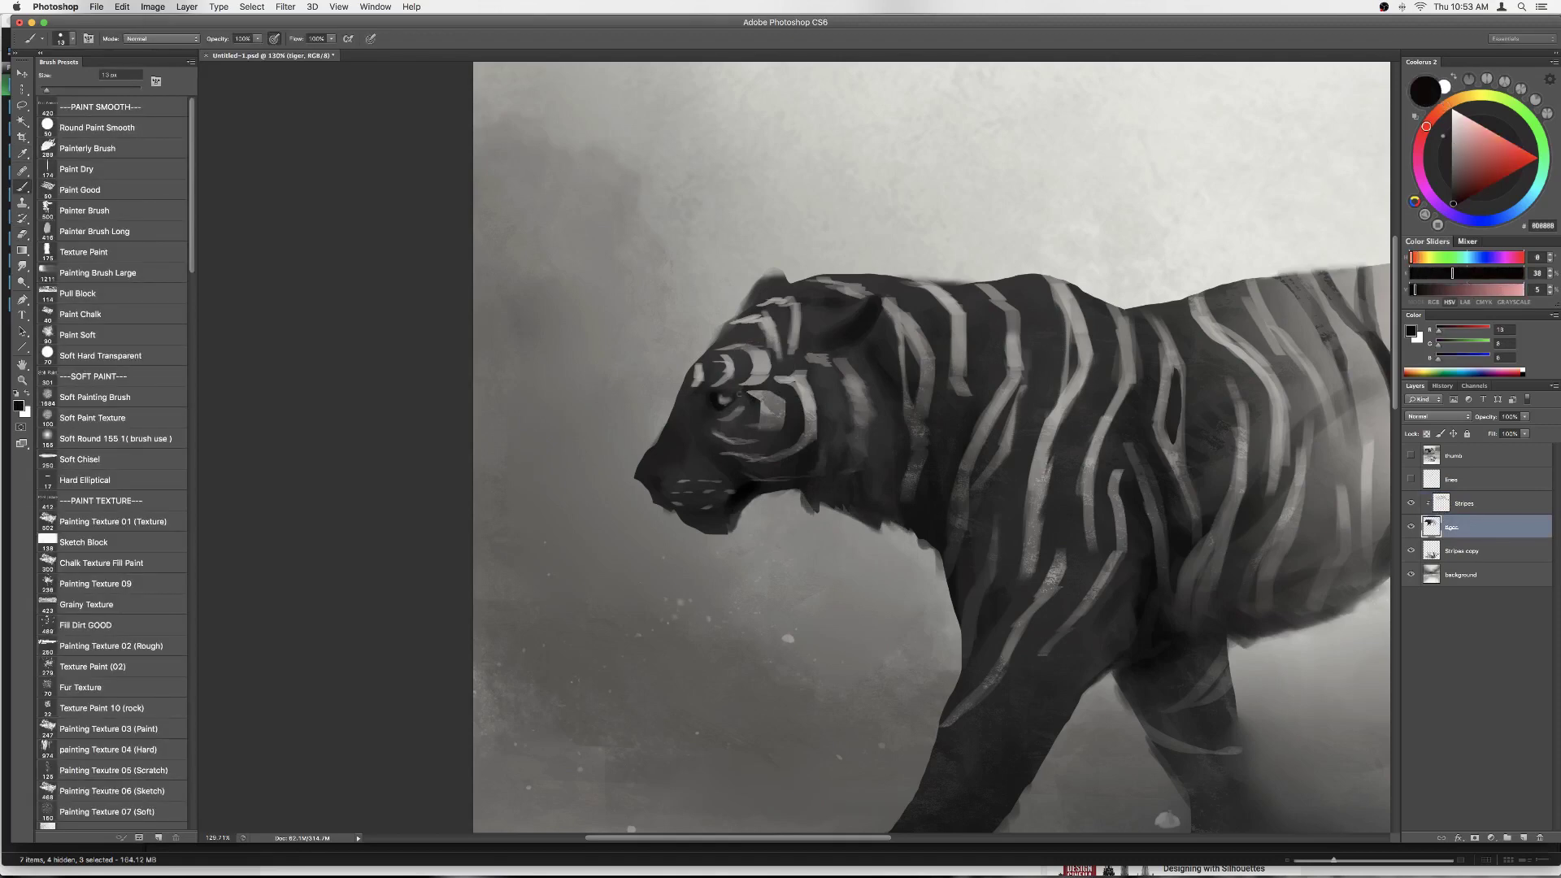
left_click(659, 476, "alt")
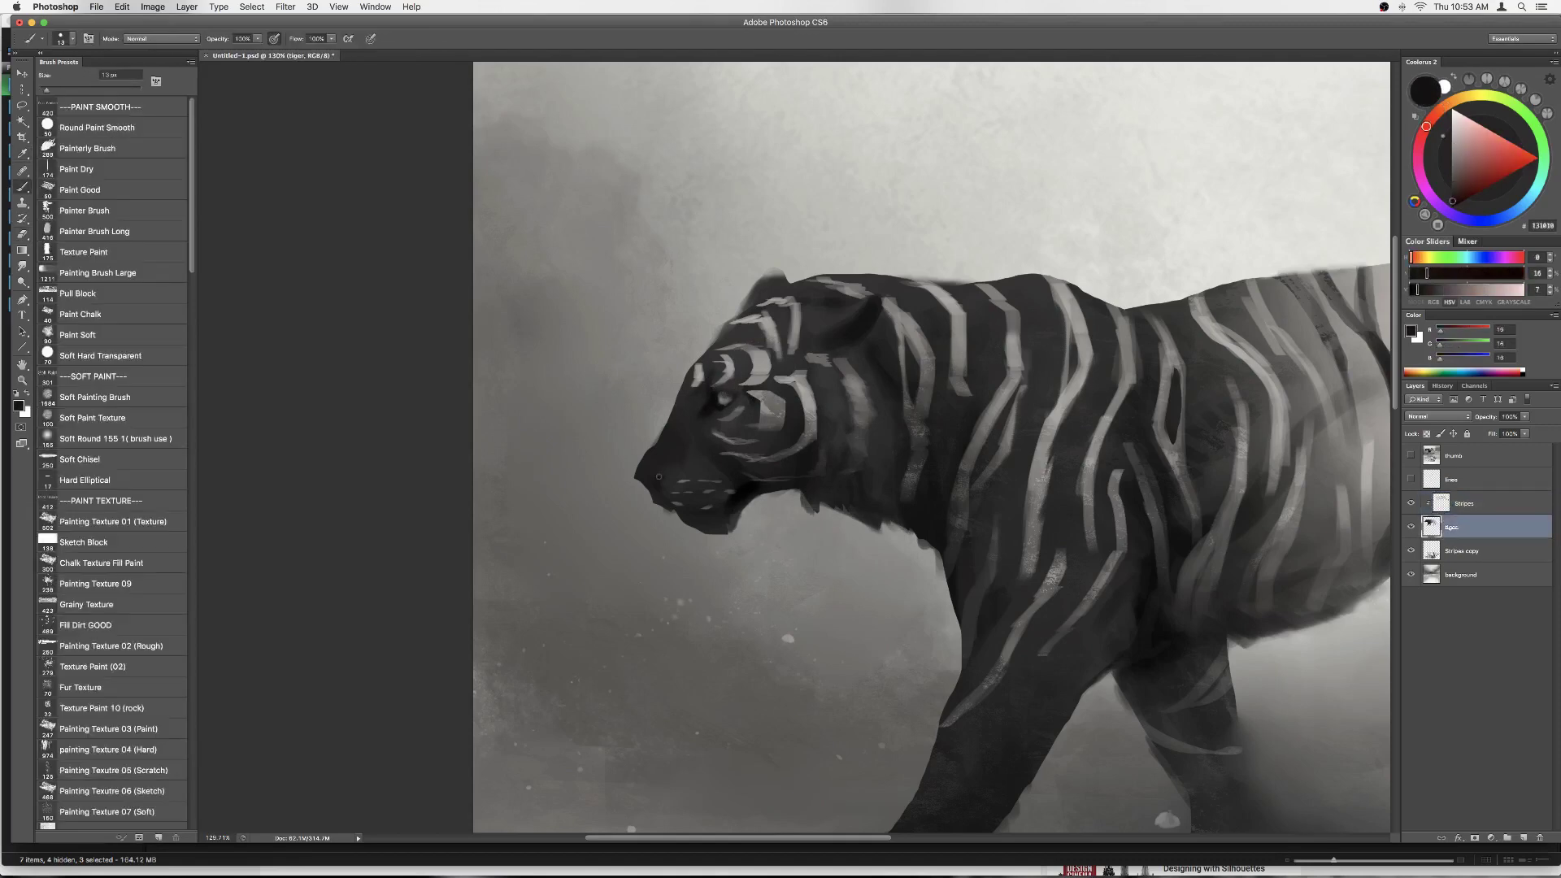
Step: Shade the jaw with sampled nose and jaw darks, using a smaller brush
right_click(695, 435)
key("Escape")
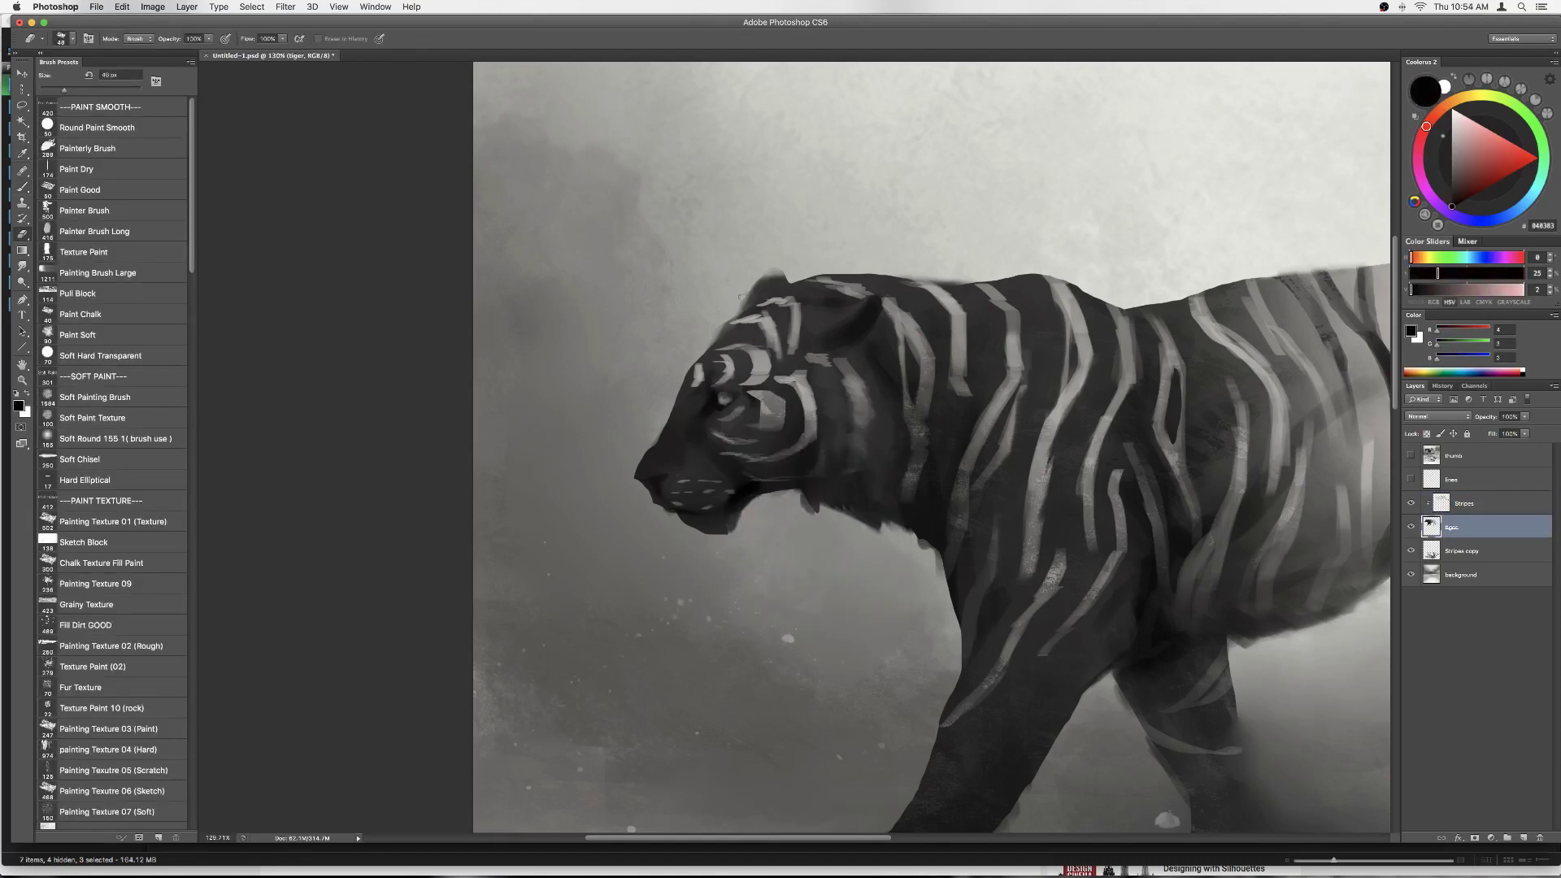
left_click(650, 437, "alt")
left_click(736, 496, "alt")
right_click(699, 423)
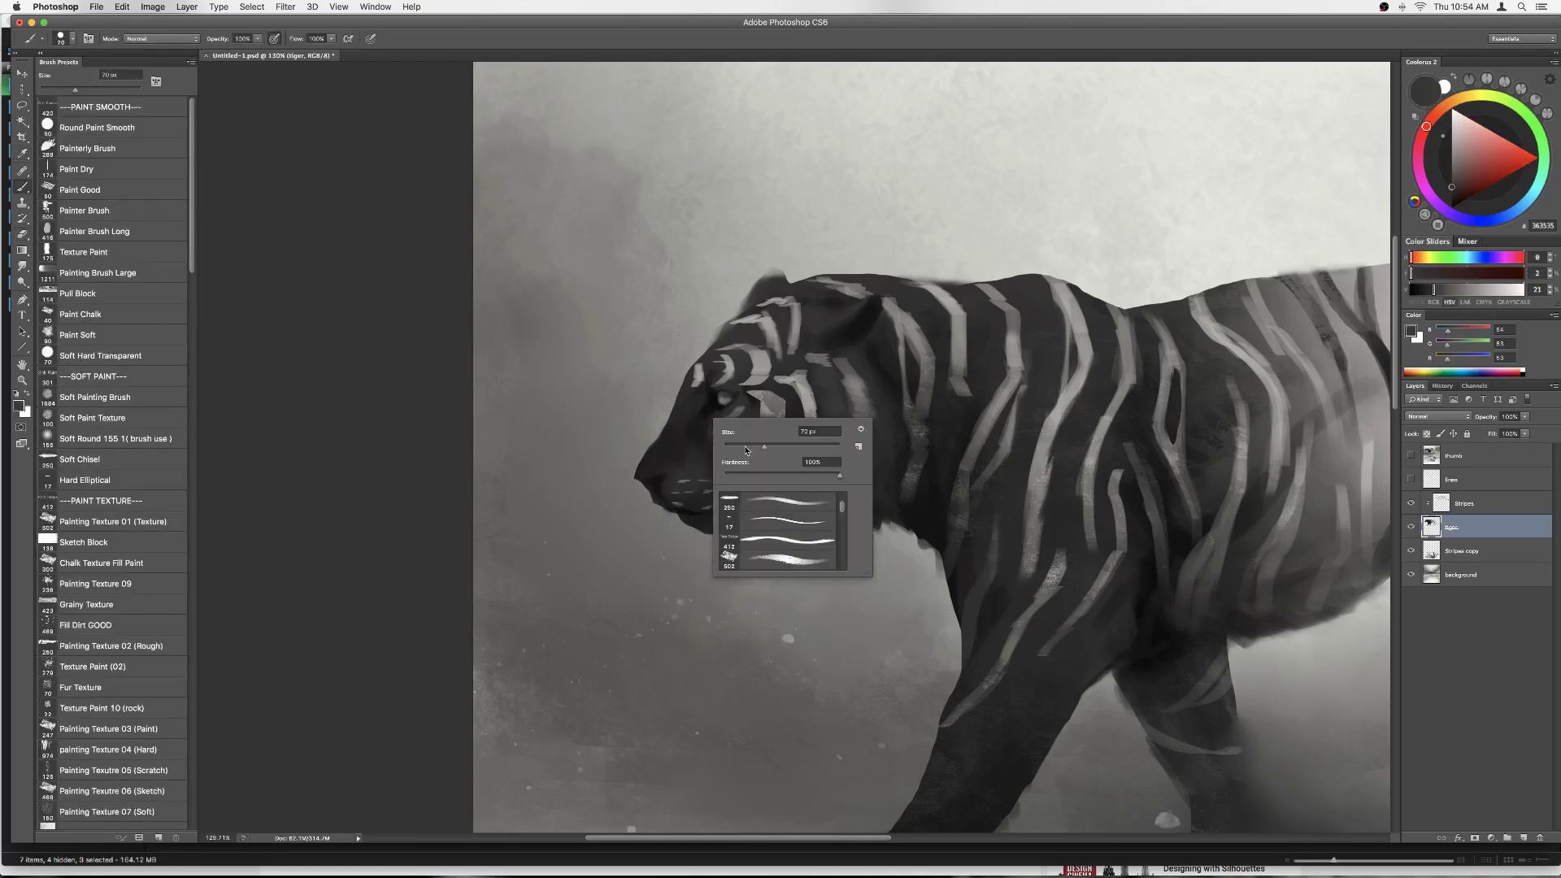
key("Escape")
left_click(738, 498, "alt")
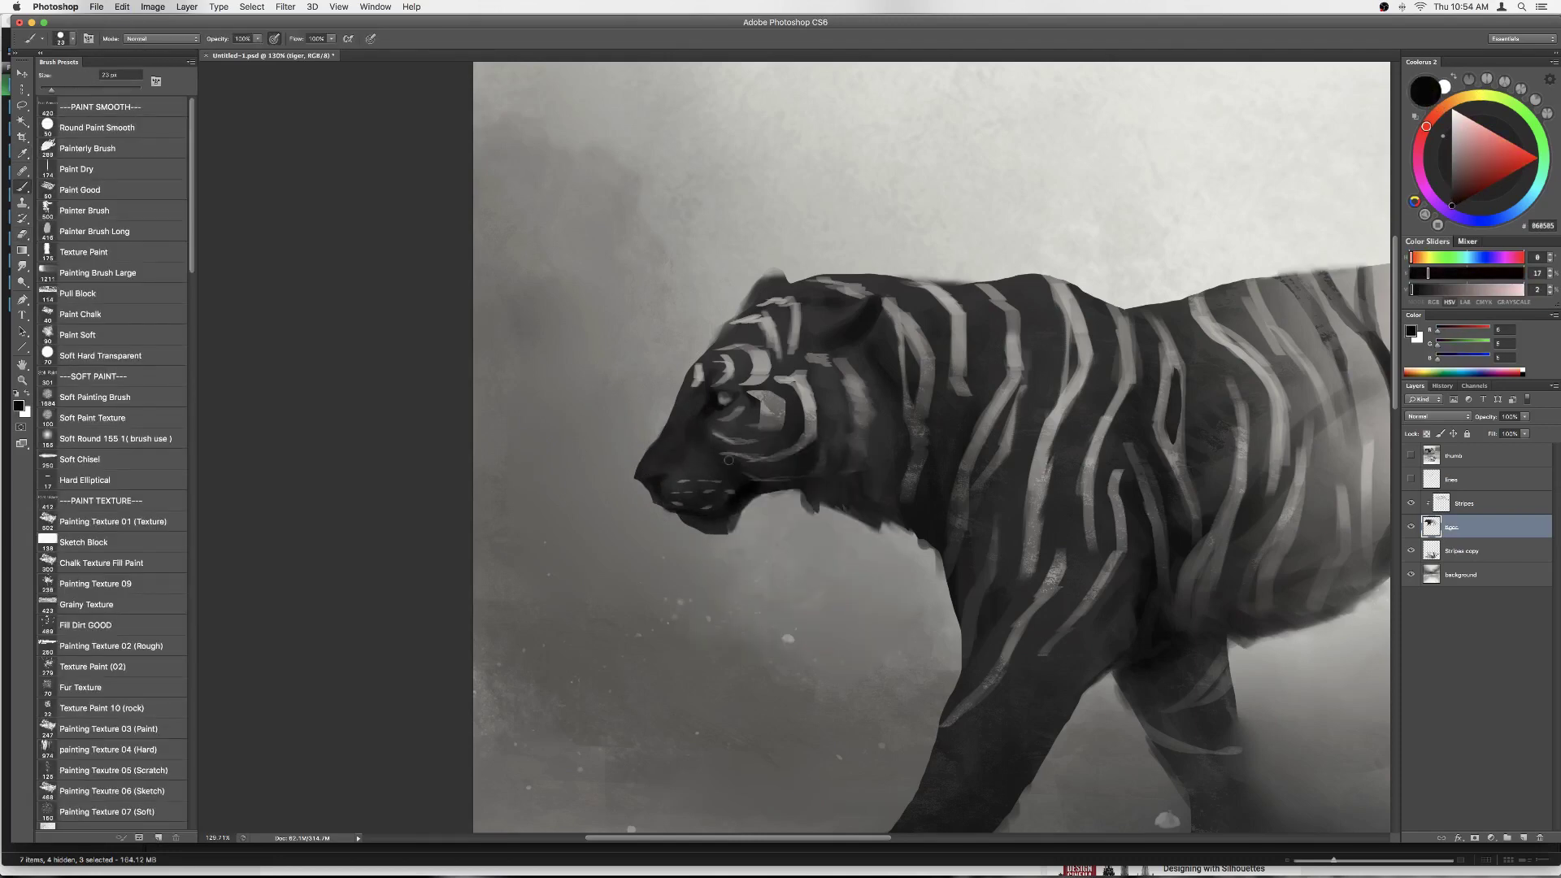
left_click(811, 605, "alt")
key("bracketleft")
Step: Darken the neck with near-black and the face with sampled tones
key("b")
left_click(900, 476, "alt")
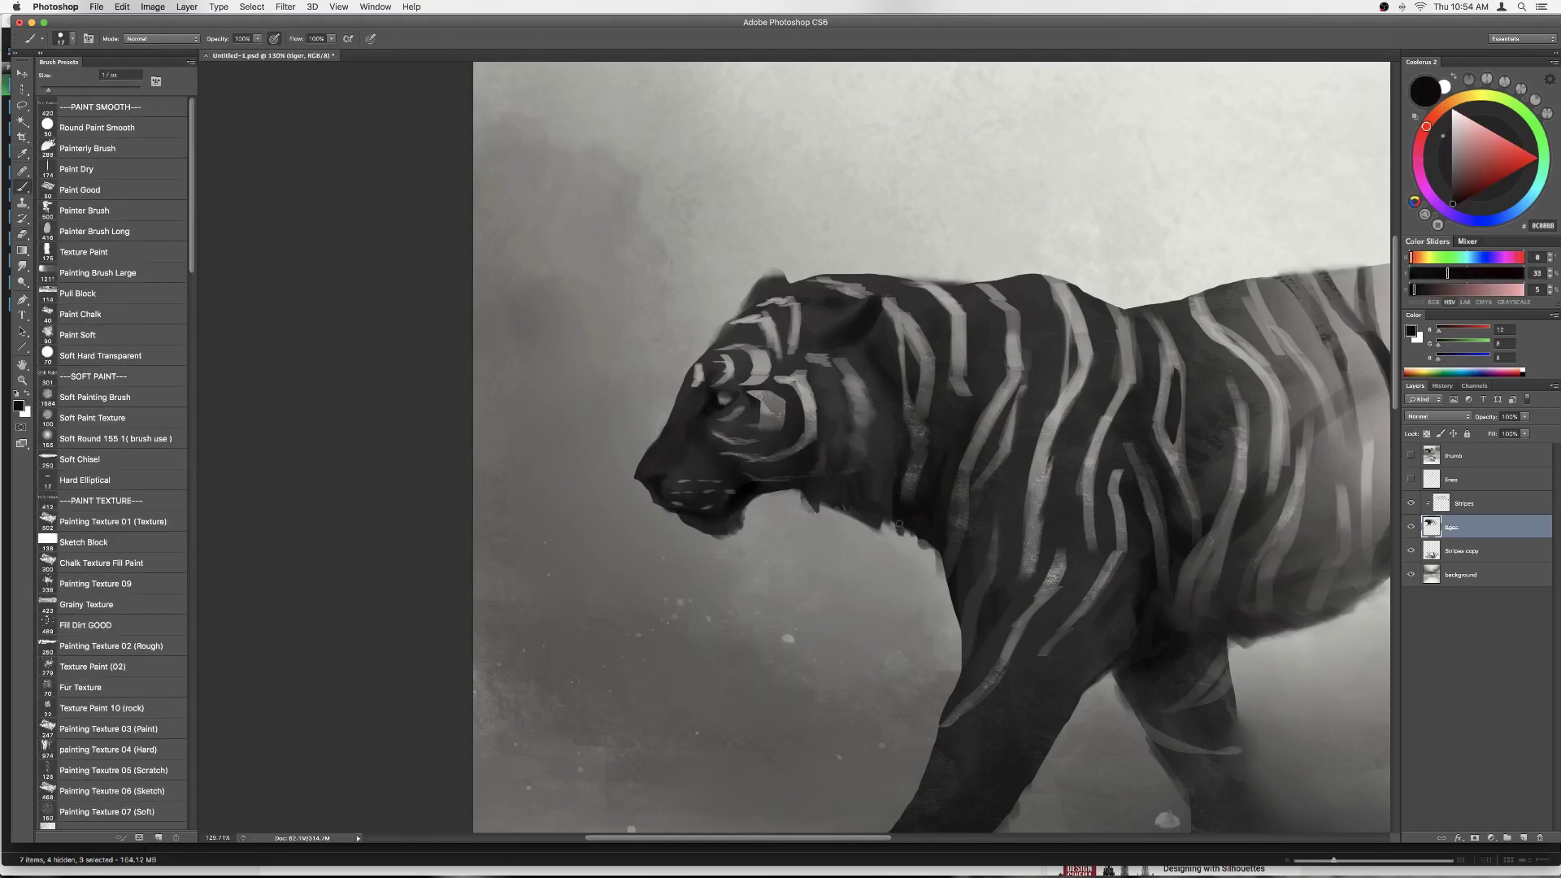
key("b")
right_click(837, 453)
right_click(857, 420)
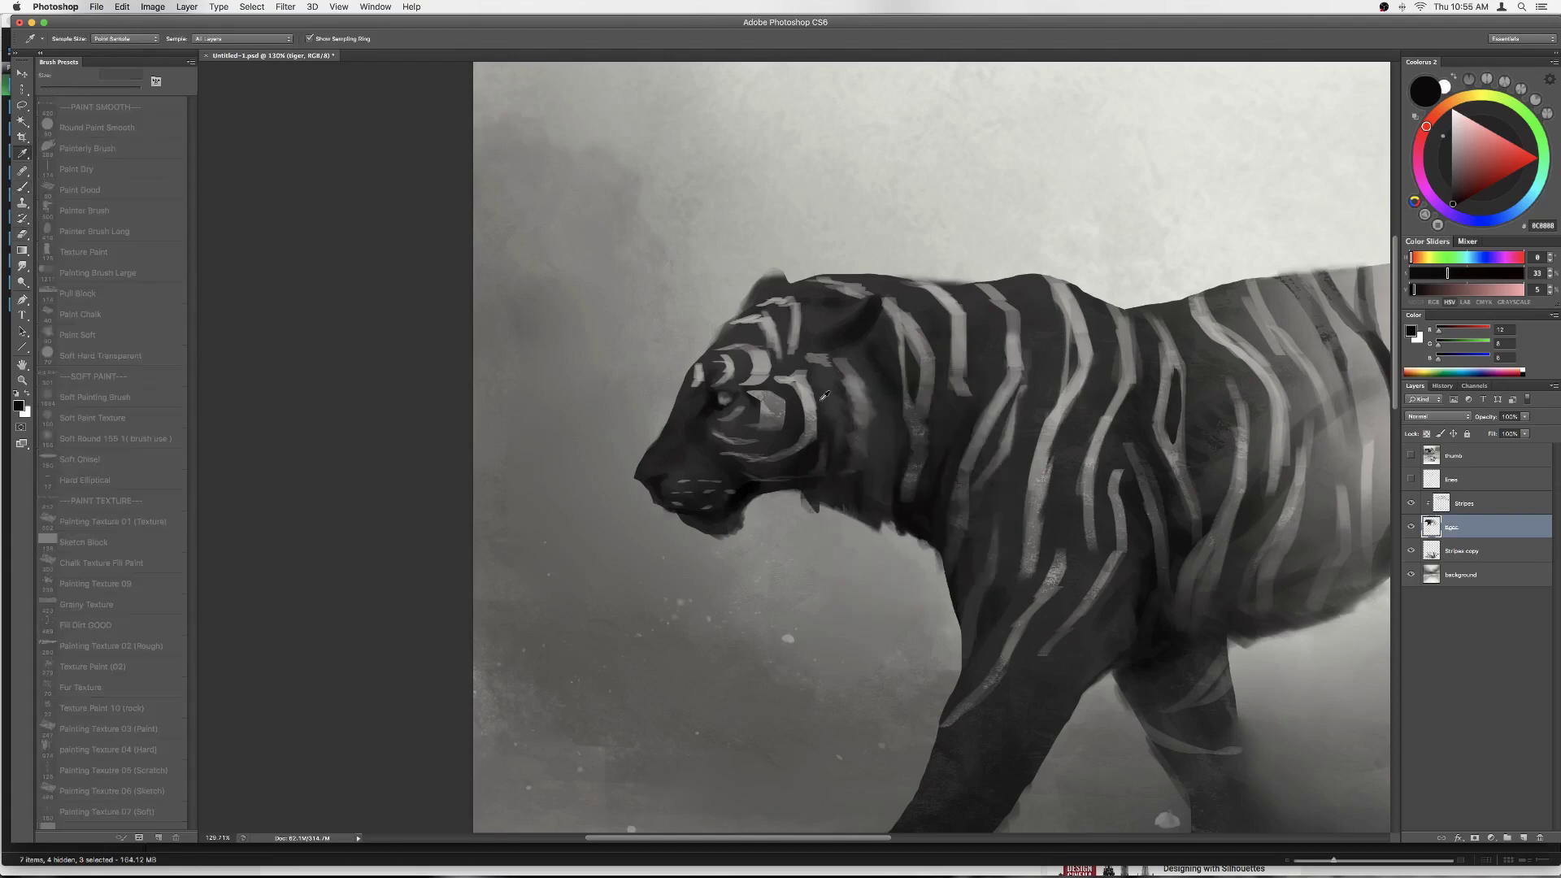
left_click(827, 425, "alt")
right_click(720, 423)
key("Escape")
Step: Move to the Stripes layer with the Paint Good brush preset and size the eraser
key("alt+bracketright")
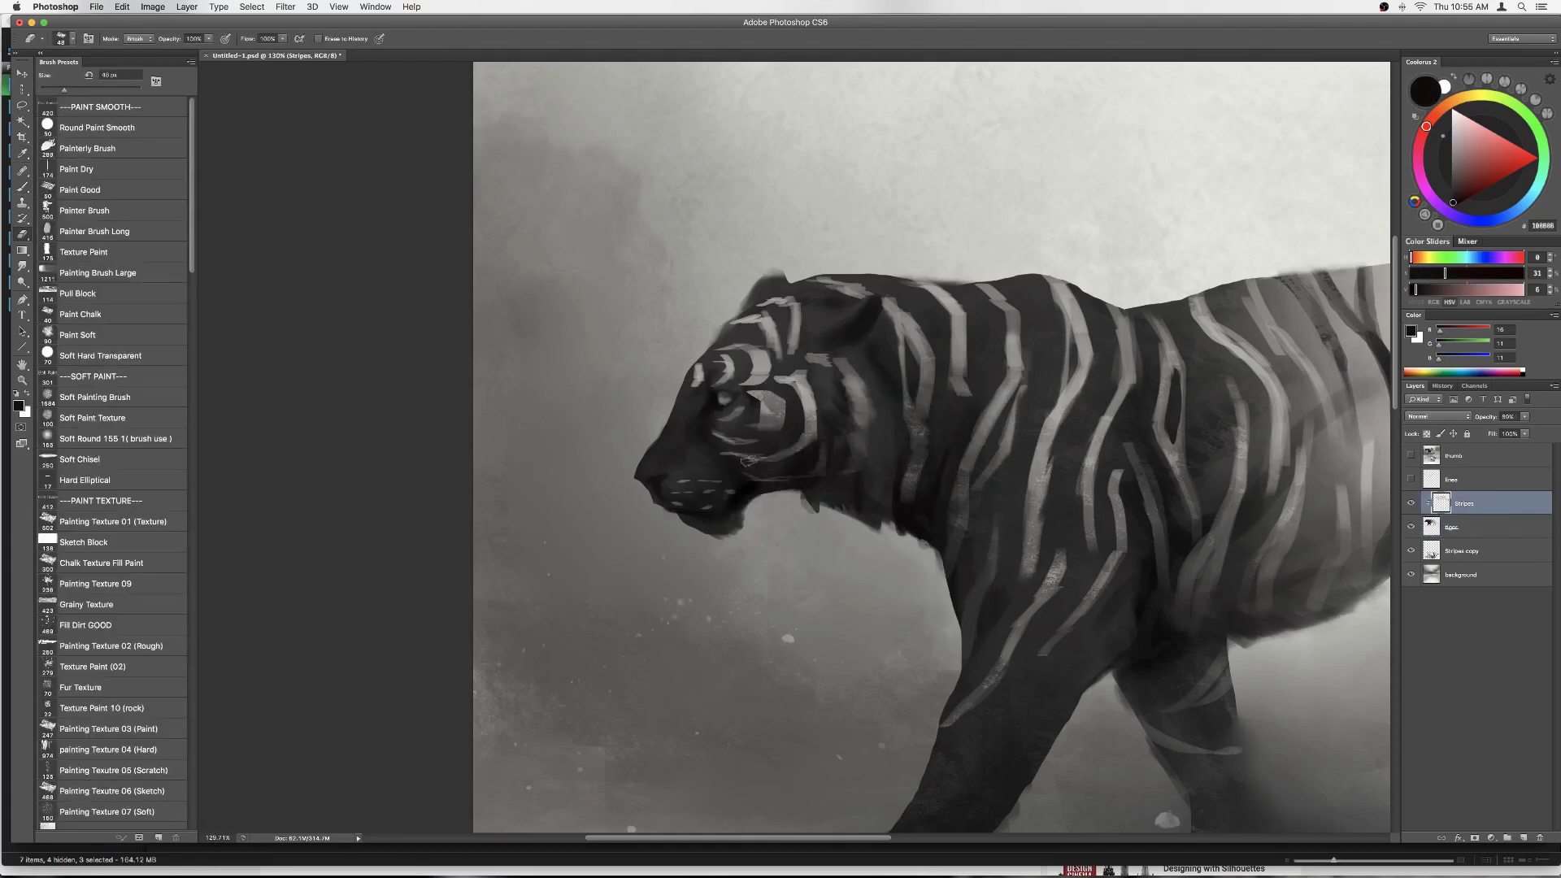
left_click(846, 359, "alt")
left_click(81, 189)
right_click(760, 387)
key("Escape")
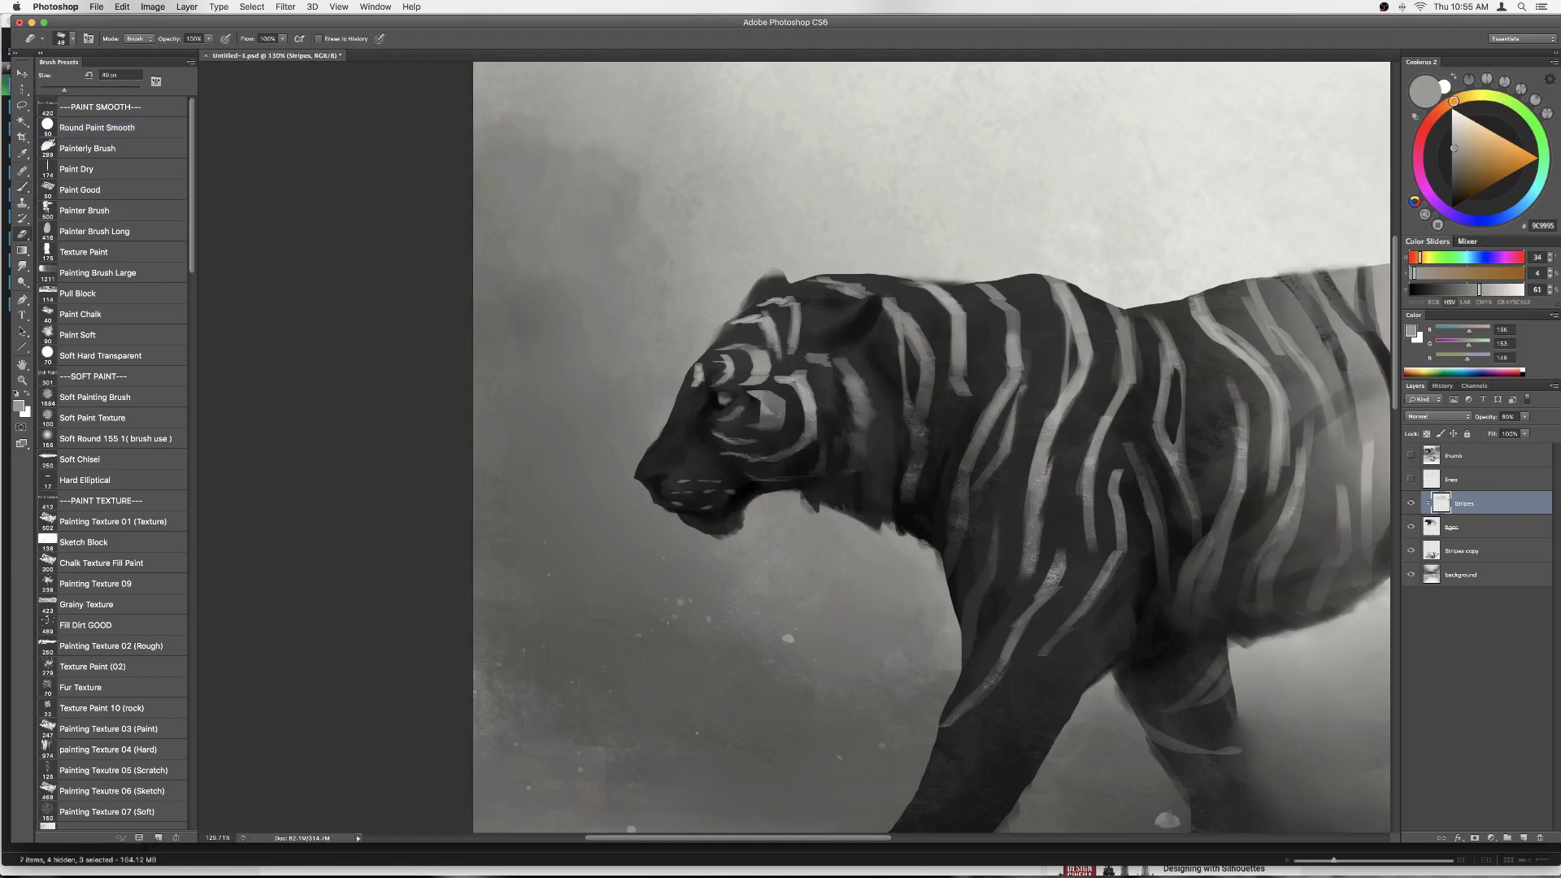
right_click(760, 388)
key("Escape")
Step: Paint light grey stripes around the eye at 24 px then 20 px, and erase their edges
key("b")
left_click(760, 358, "alt")
right_click(795, 364)
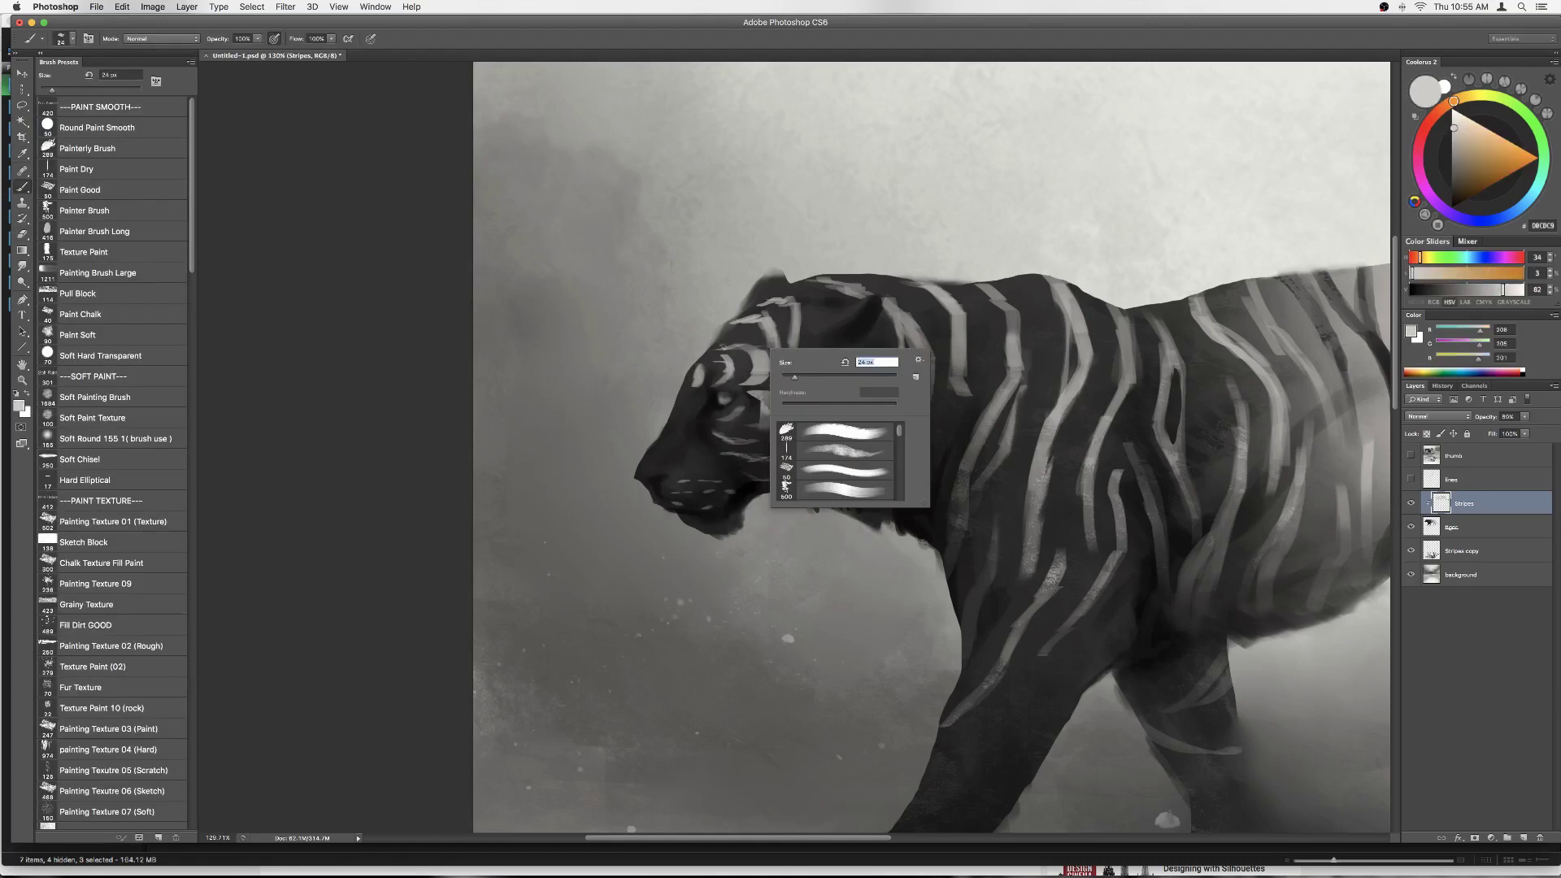
key("Escape")
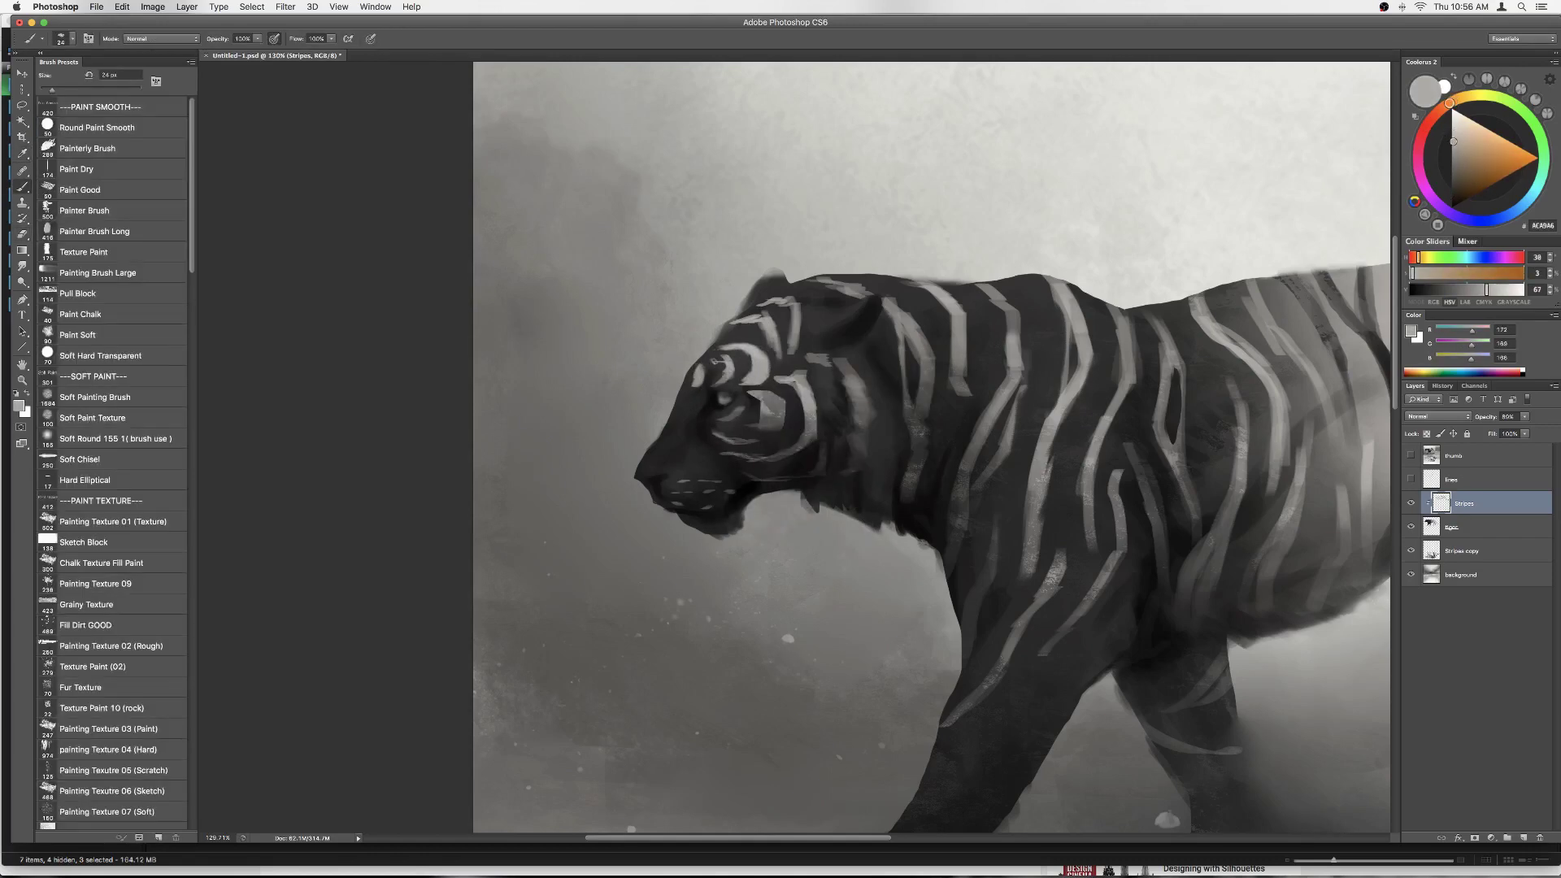
left_click(713, 358, "alt")
right_click(722, 372)
key("Escape")
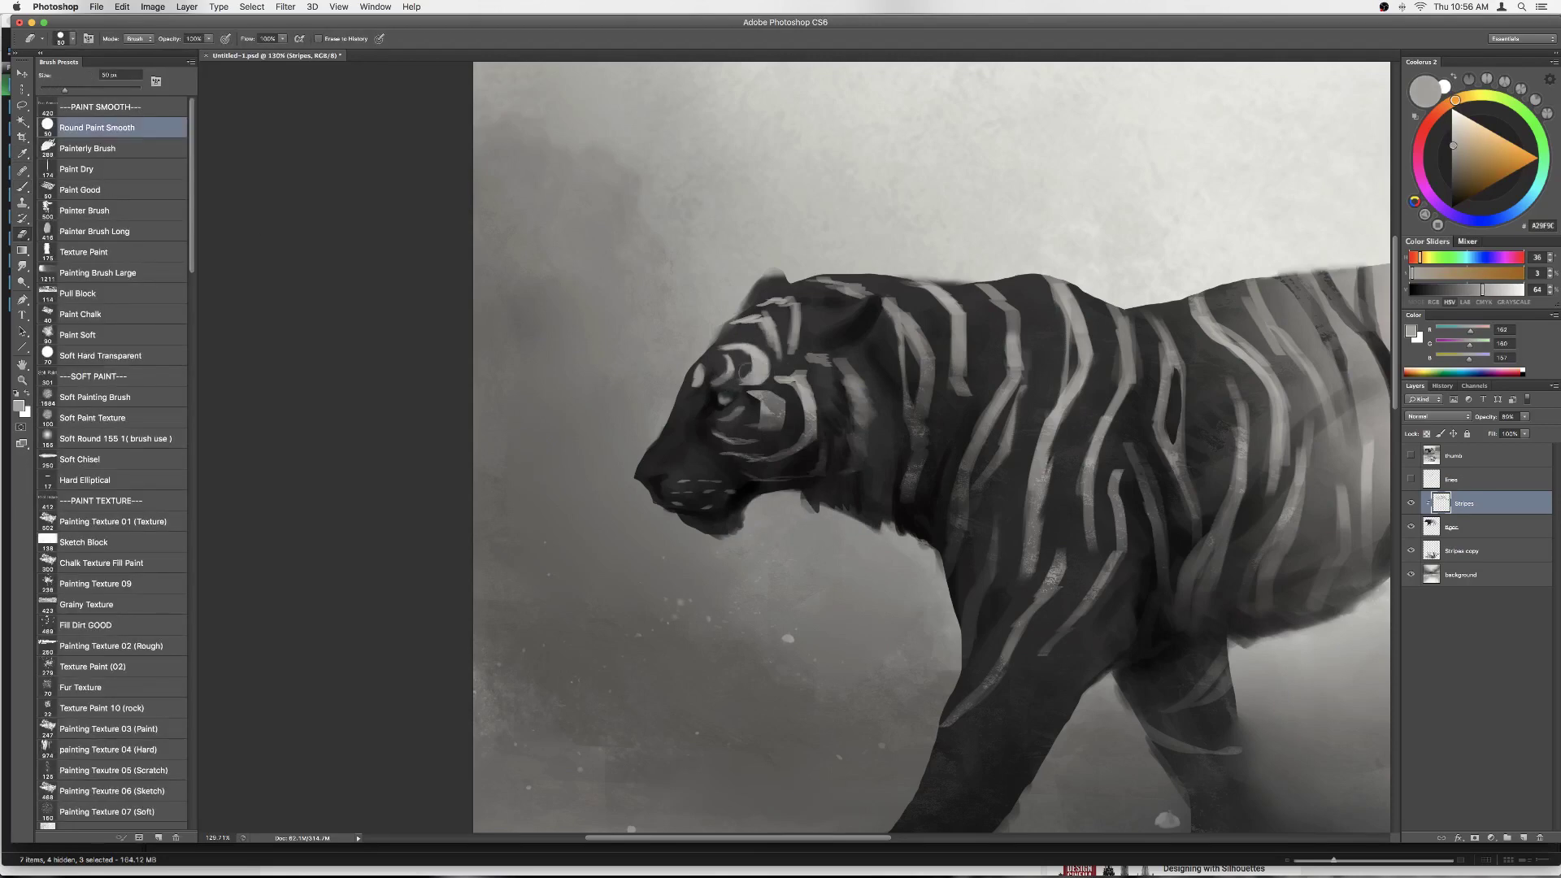
key("b")
key("e")
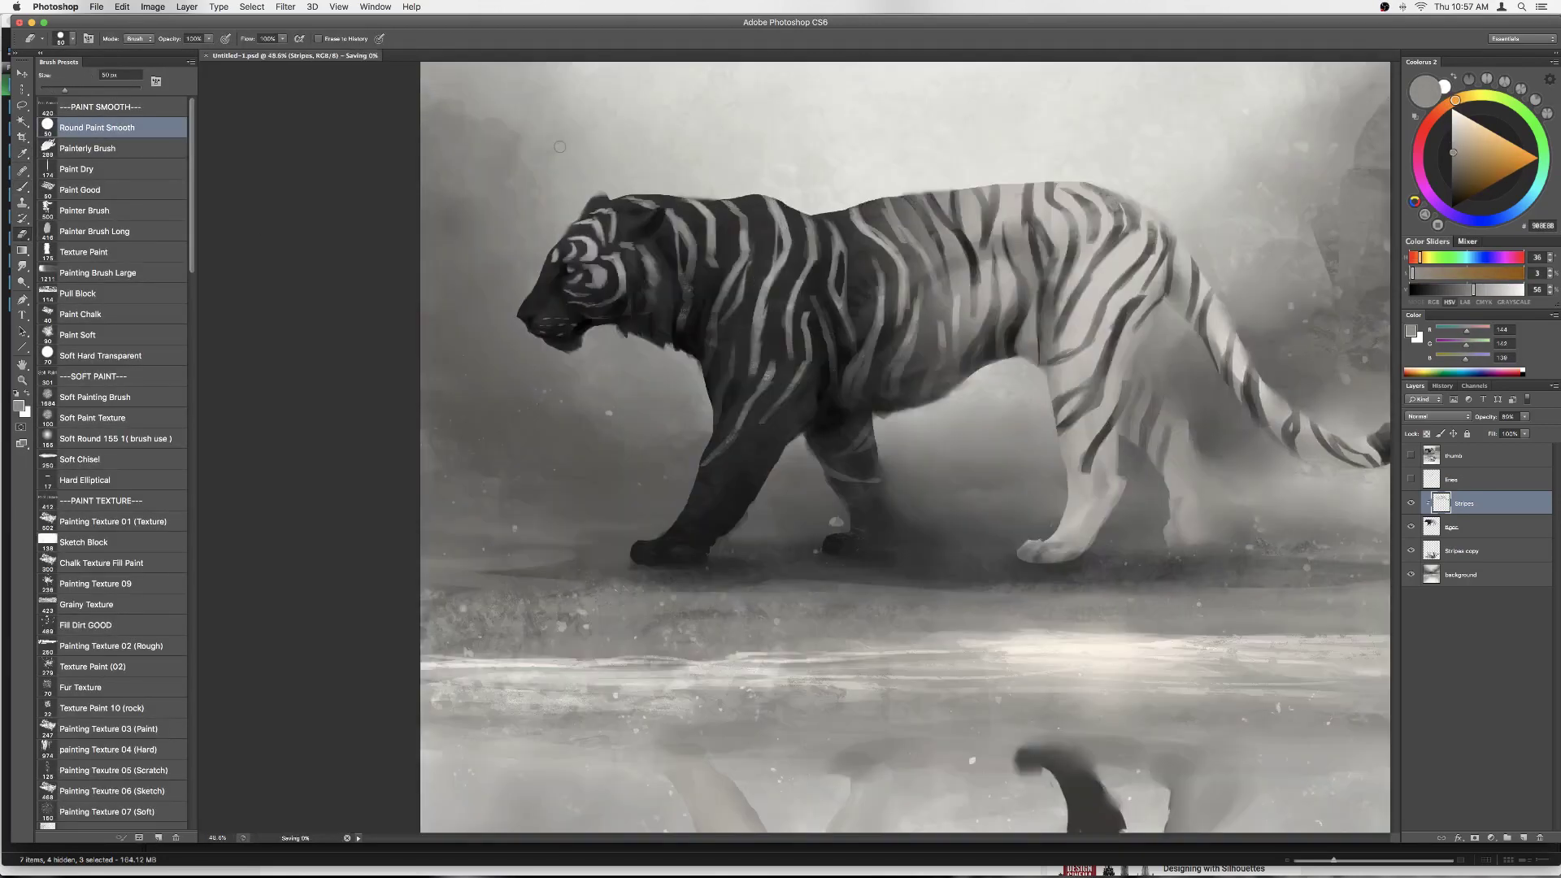
Step: Alternate painting lighter grey body stripes and erasing stray marks with a 27 px brush
key("e")
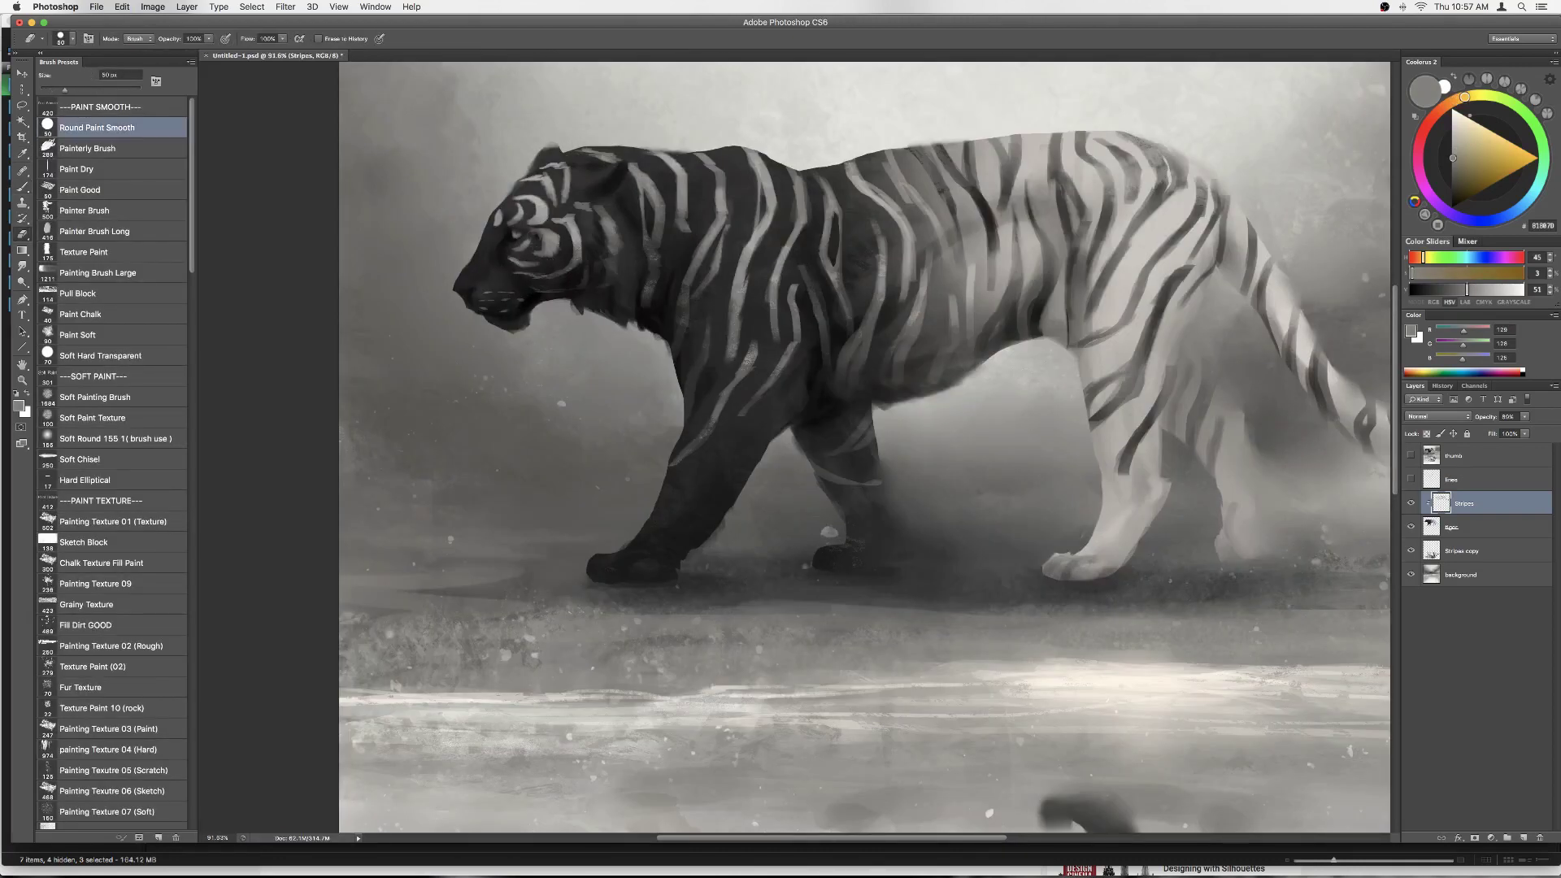
key("b")
left_click(681, 290, "alt")
key("e")
key("b")
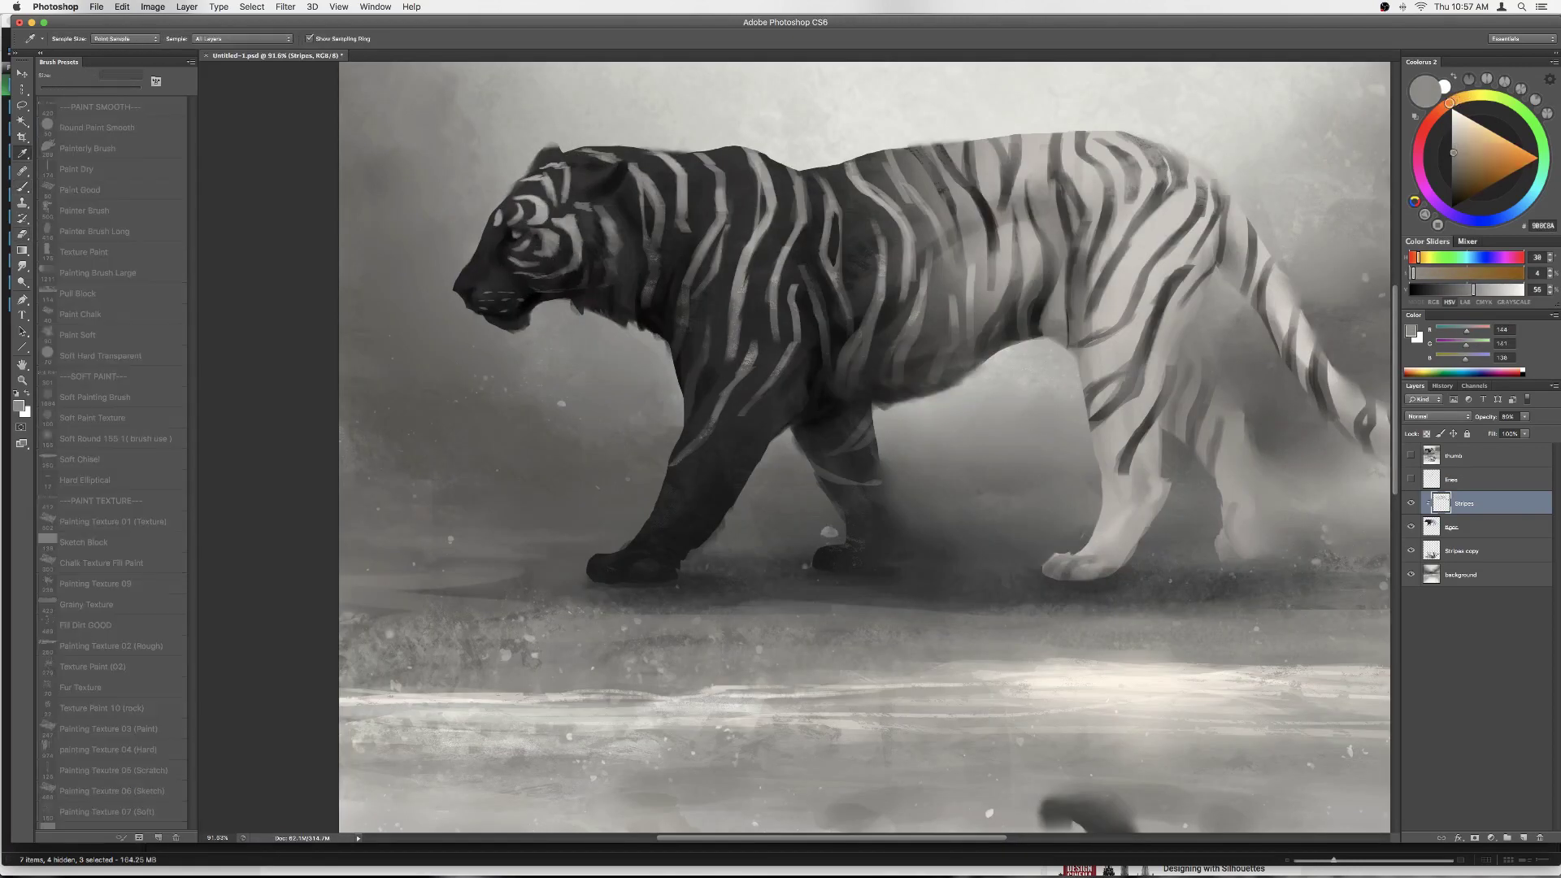
left_click(573, 244, "alt")
key("e")
key("b")
key("e")
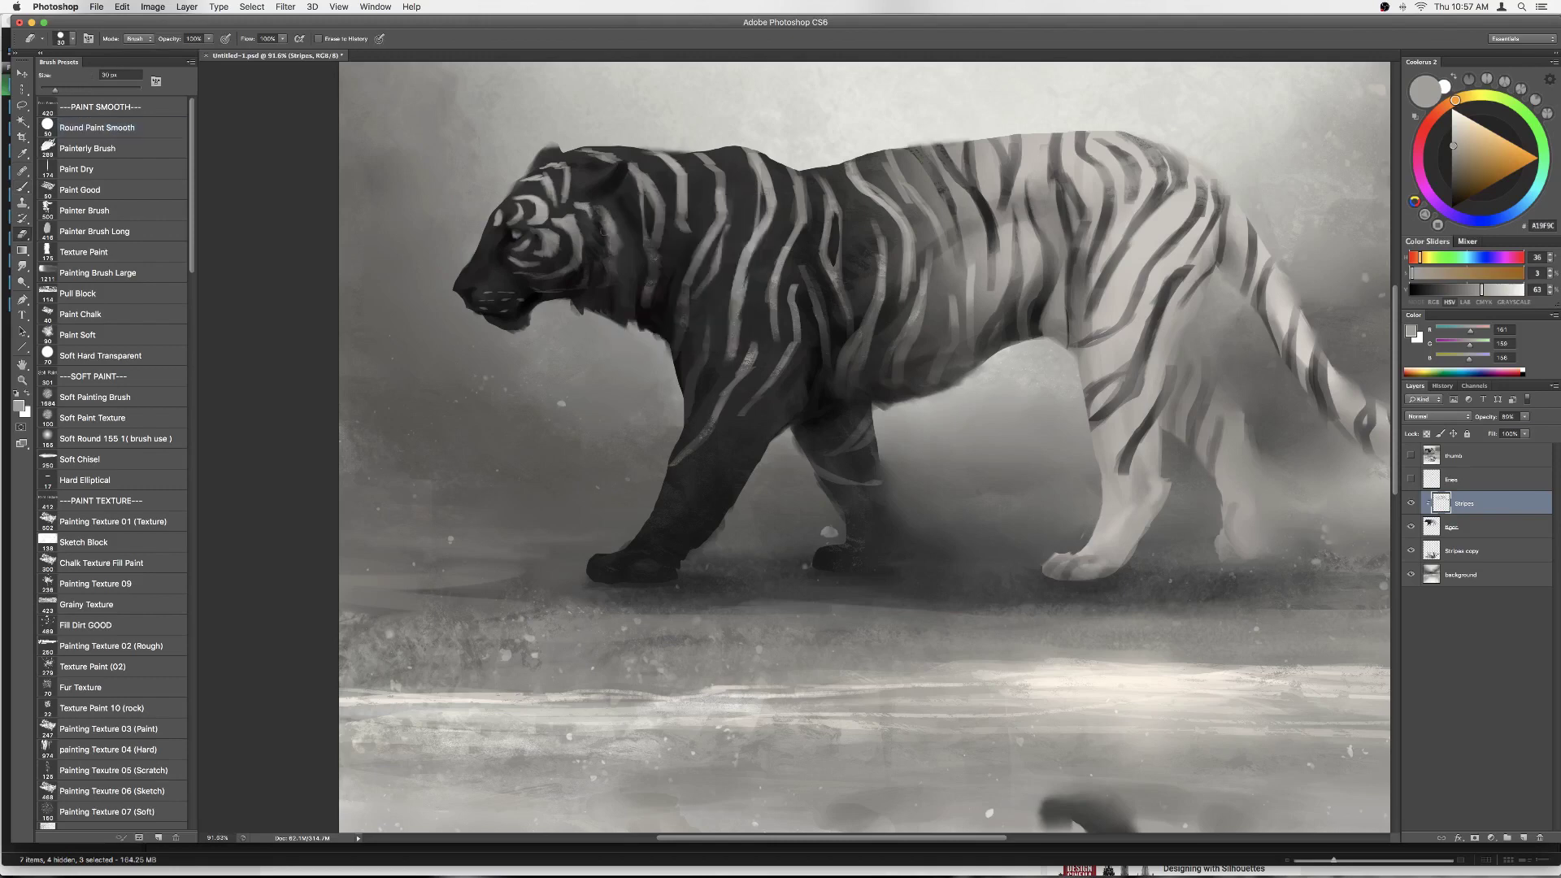
key("b")
left_click(642, 234, "alt")
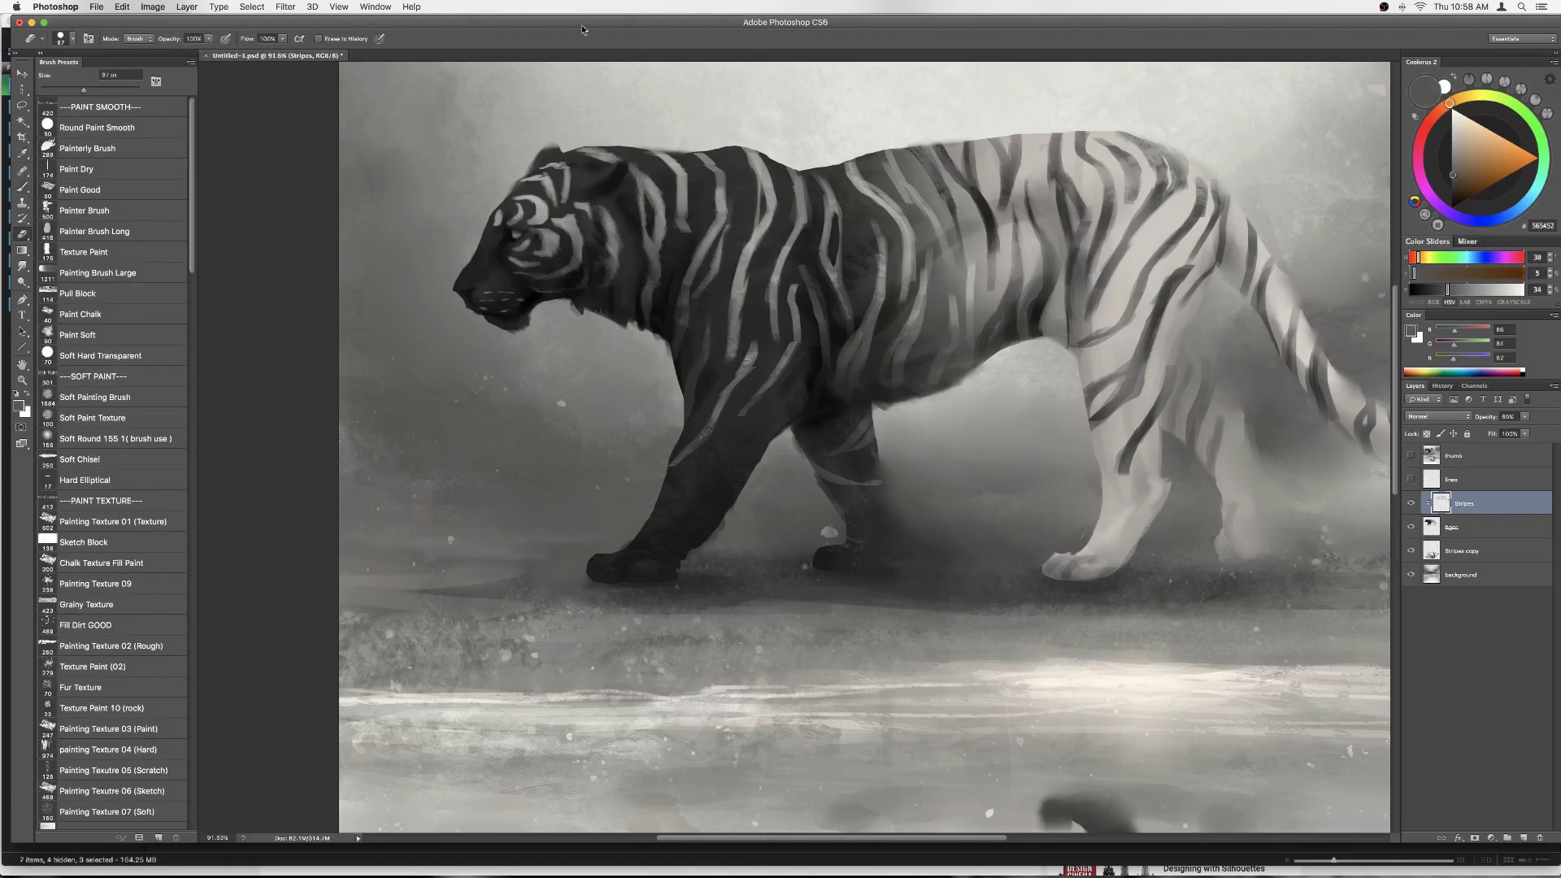
Step: Paint dark head shading on the tiger layer and save the painting
key("alt+bracketleft")
left_click(574, 181, "alt")
left_click(587, 234, "alt")
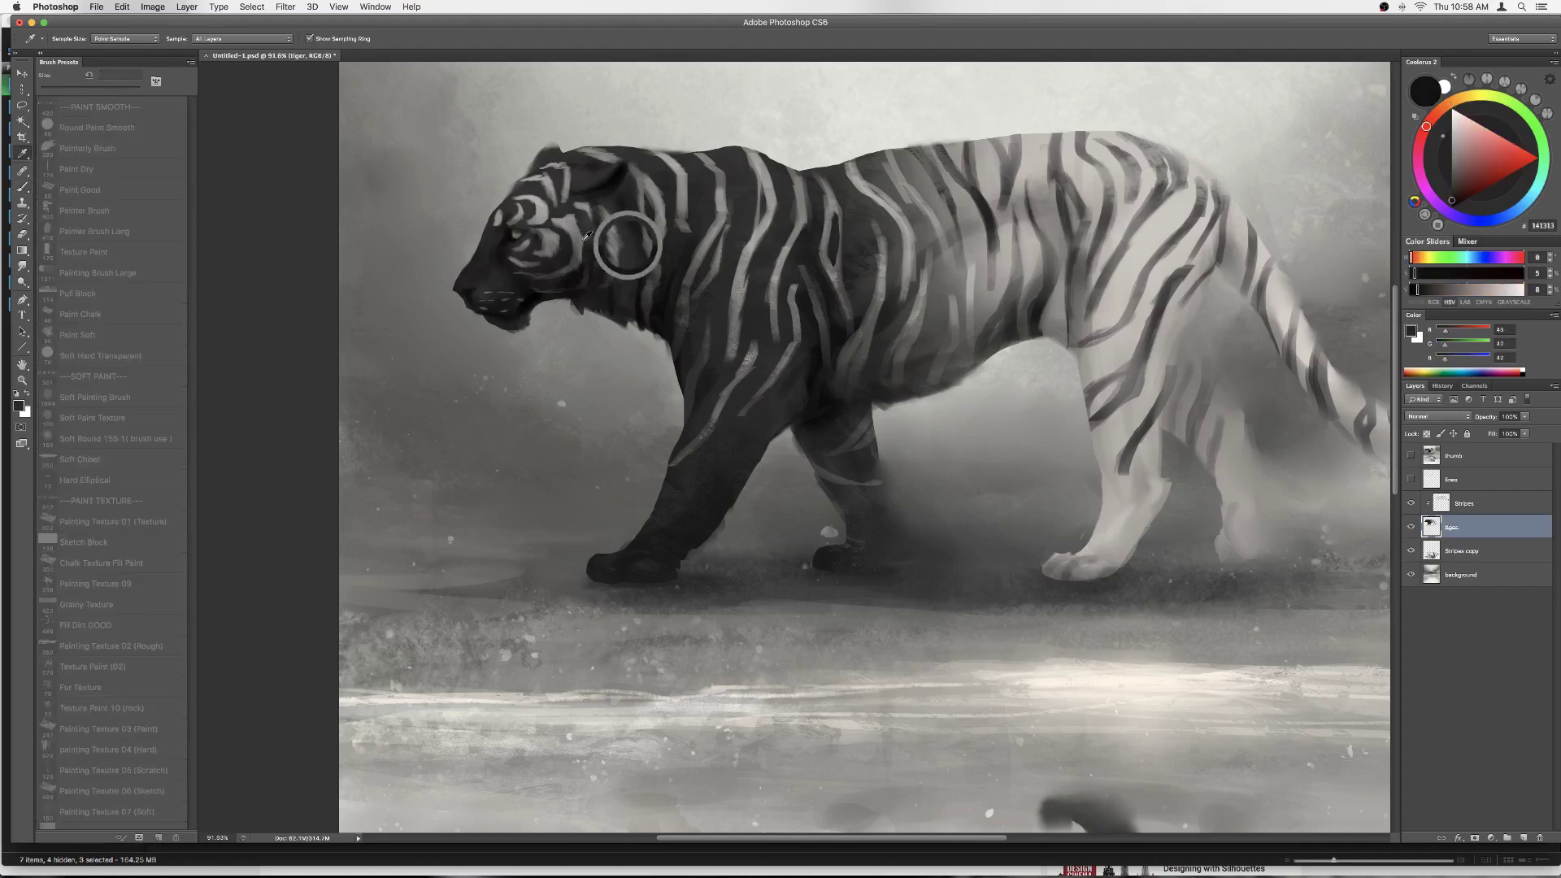
scroll(689, 209, "down", 3)
key("ctrl+s")
scroll(781, 390, "up", 3)
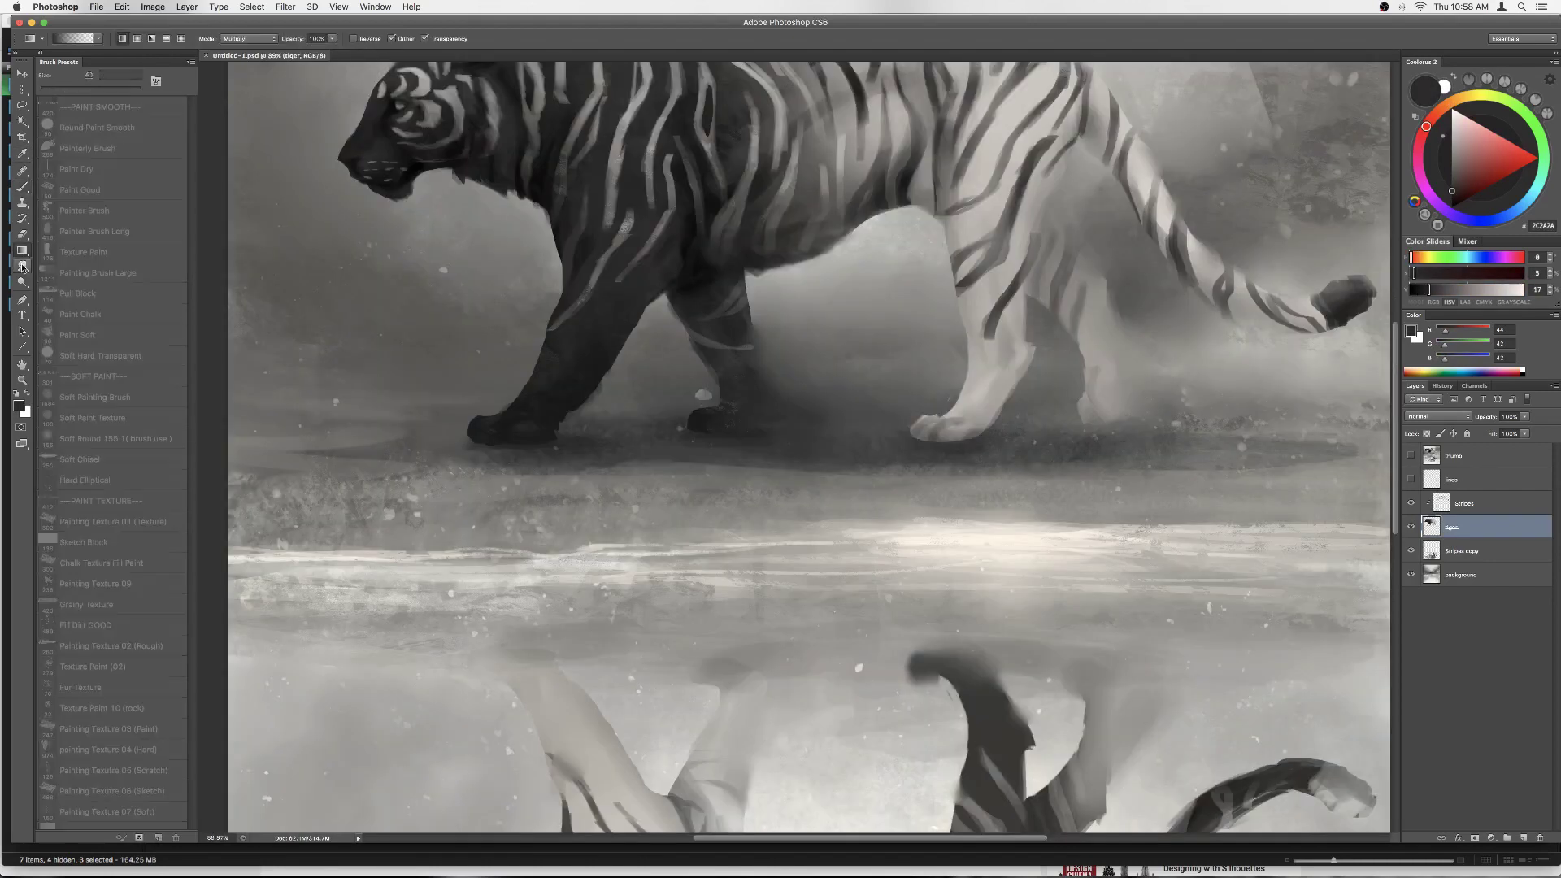
Step: Check Image Rotation, enlarge the brush to 115 px and sample dark and water greys
left_click(518, 189, "alt")
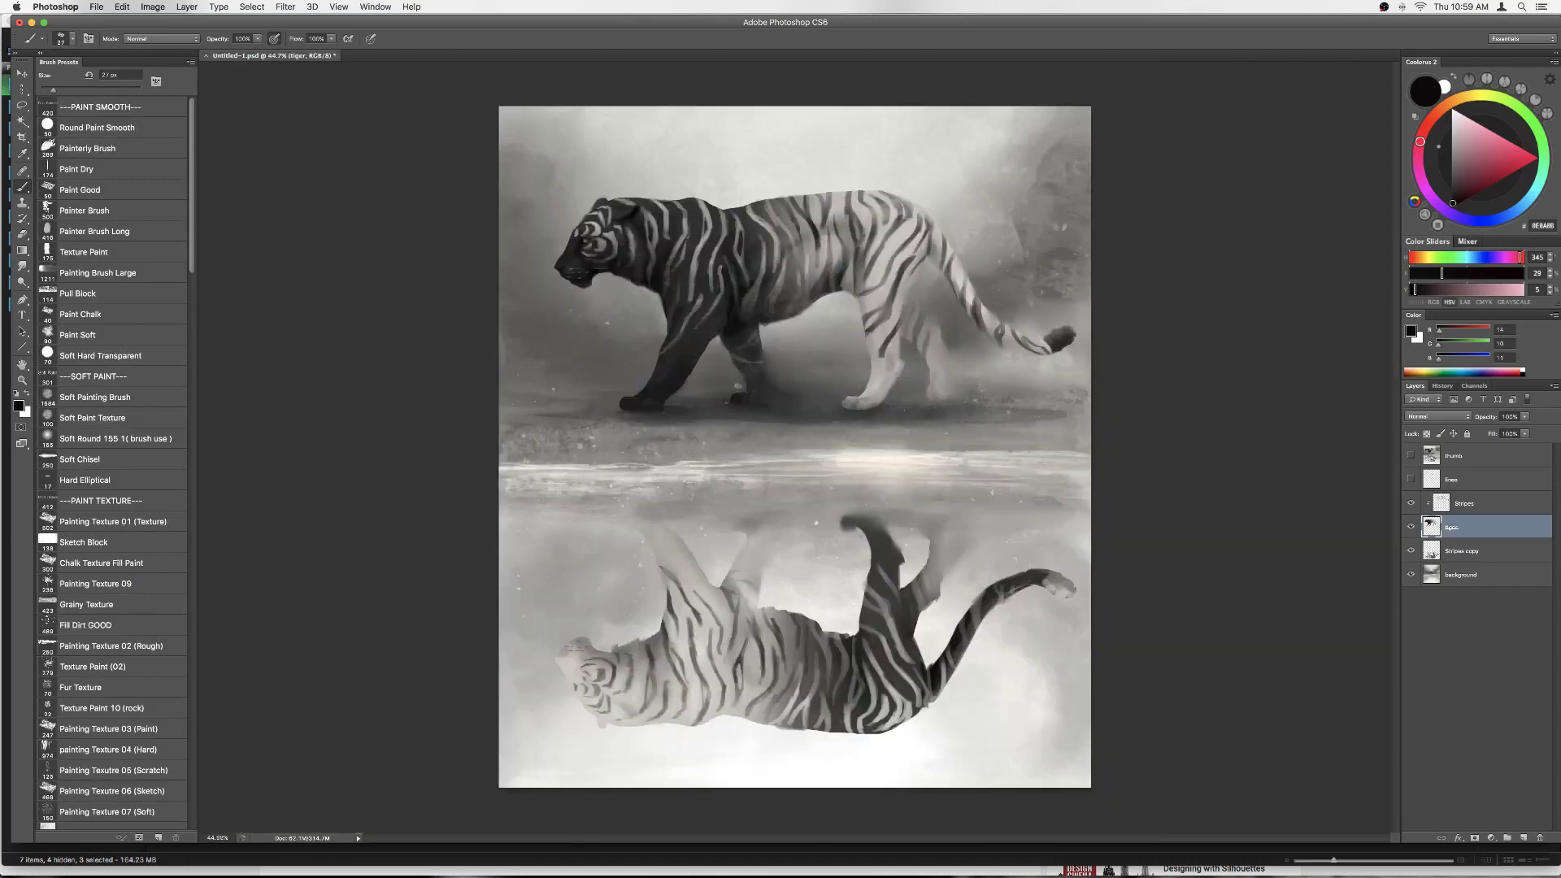
scroll(518, 189, "down", 3)
left_click(153, 7)
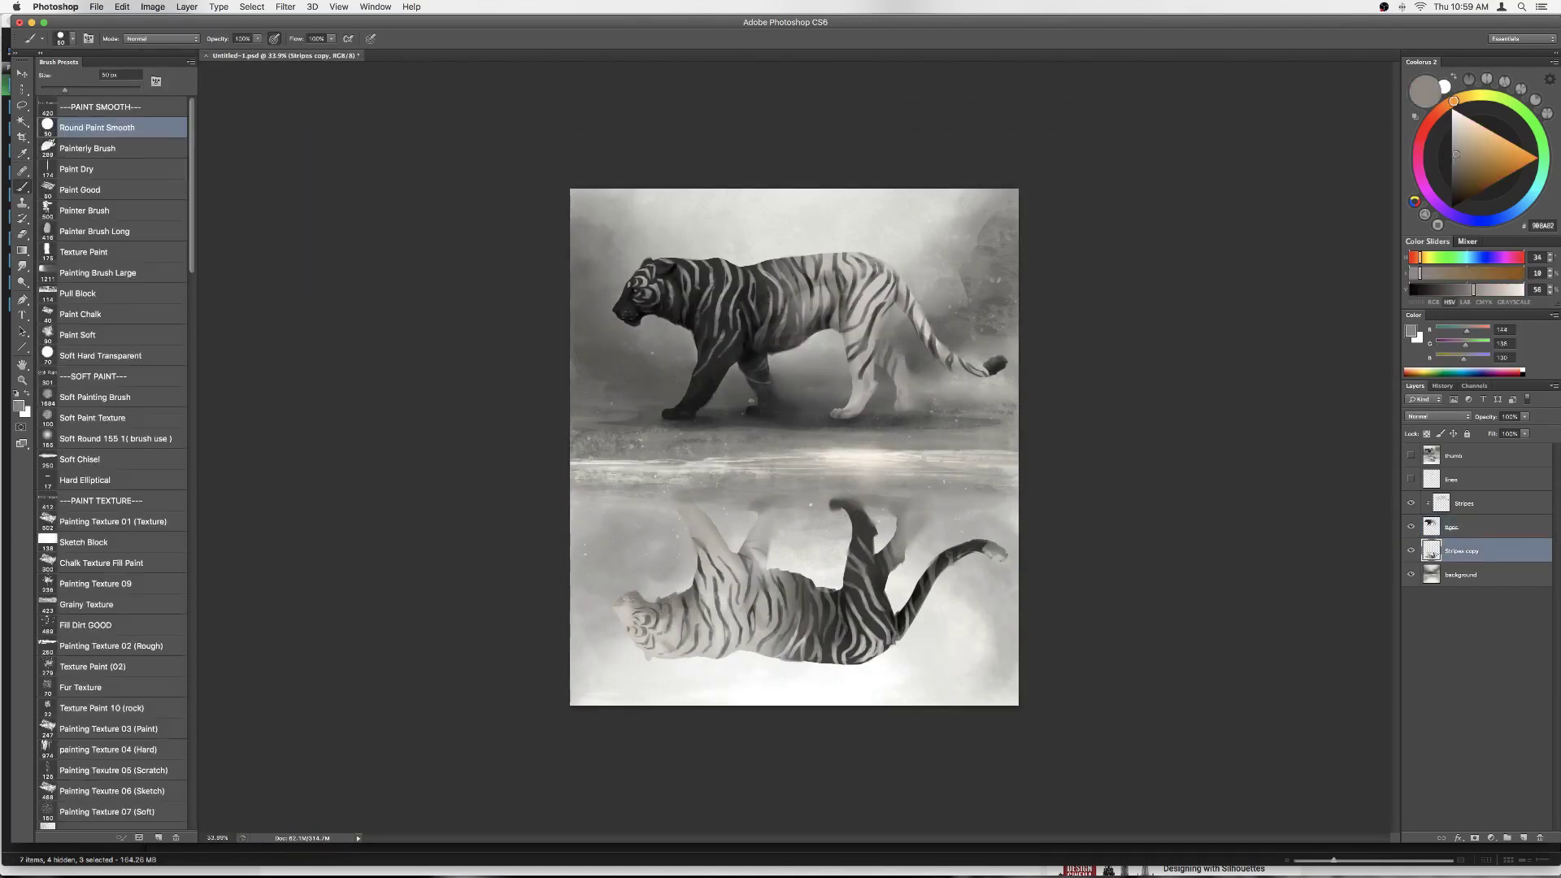
left_click_drag(65, 90, 95, 89)
left_click(795, 676, "alt")
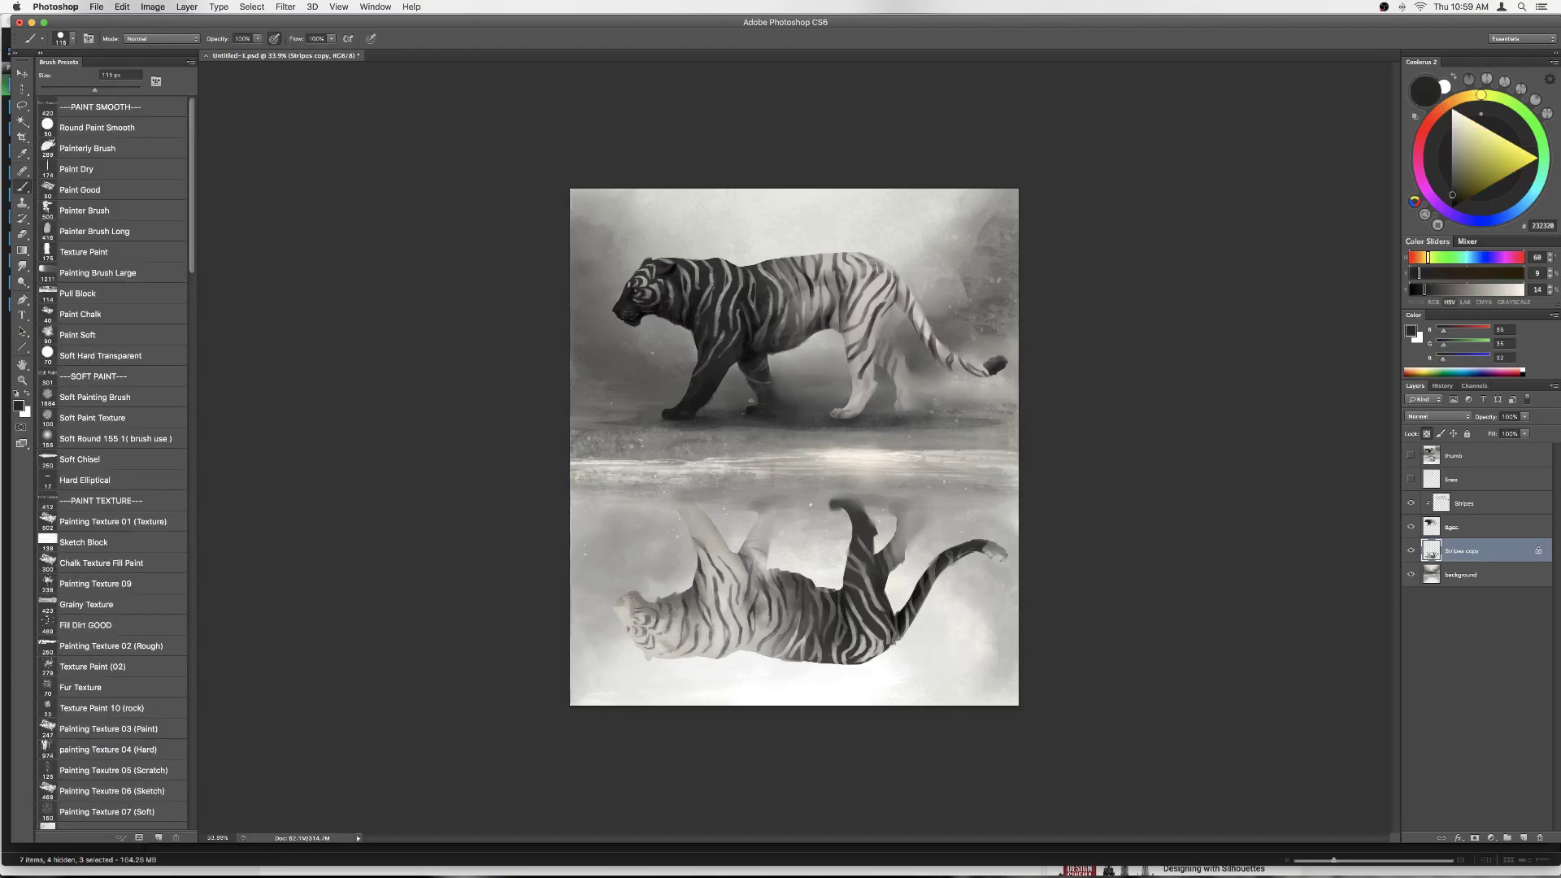
left_click(687, 512, "alt")
Step: Smudge the reflection with a 118 px Smudge brush, then repaint head stripes in mid grey
key("r")
right_click(773, 556)
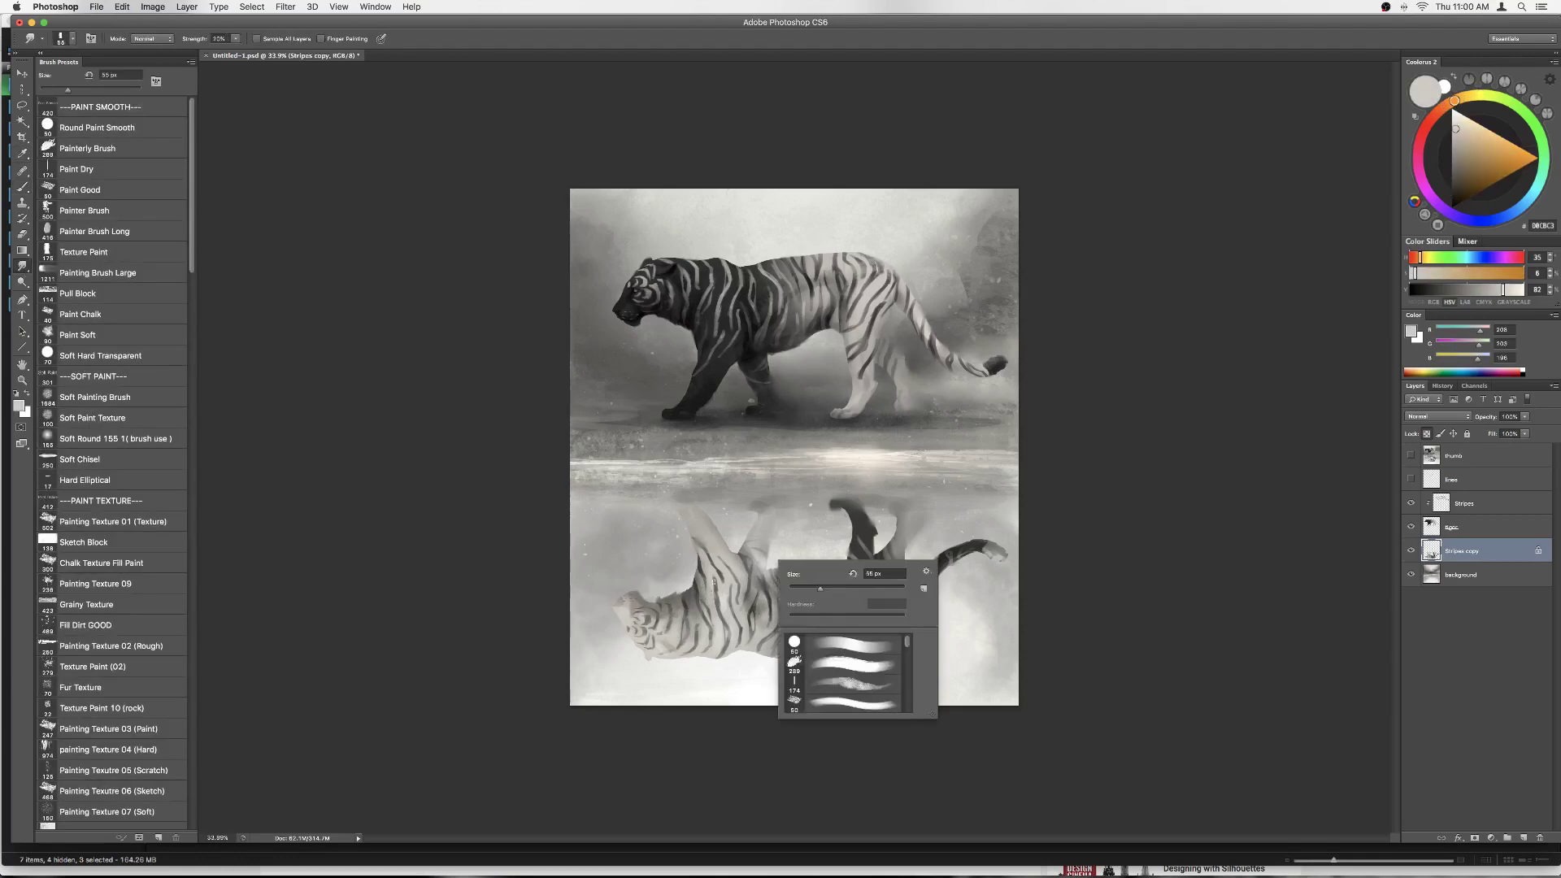
key("Escape")
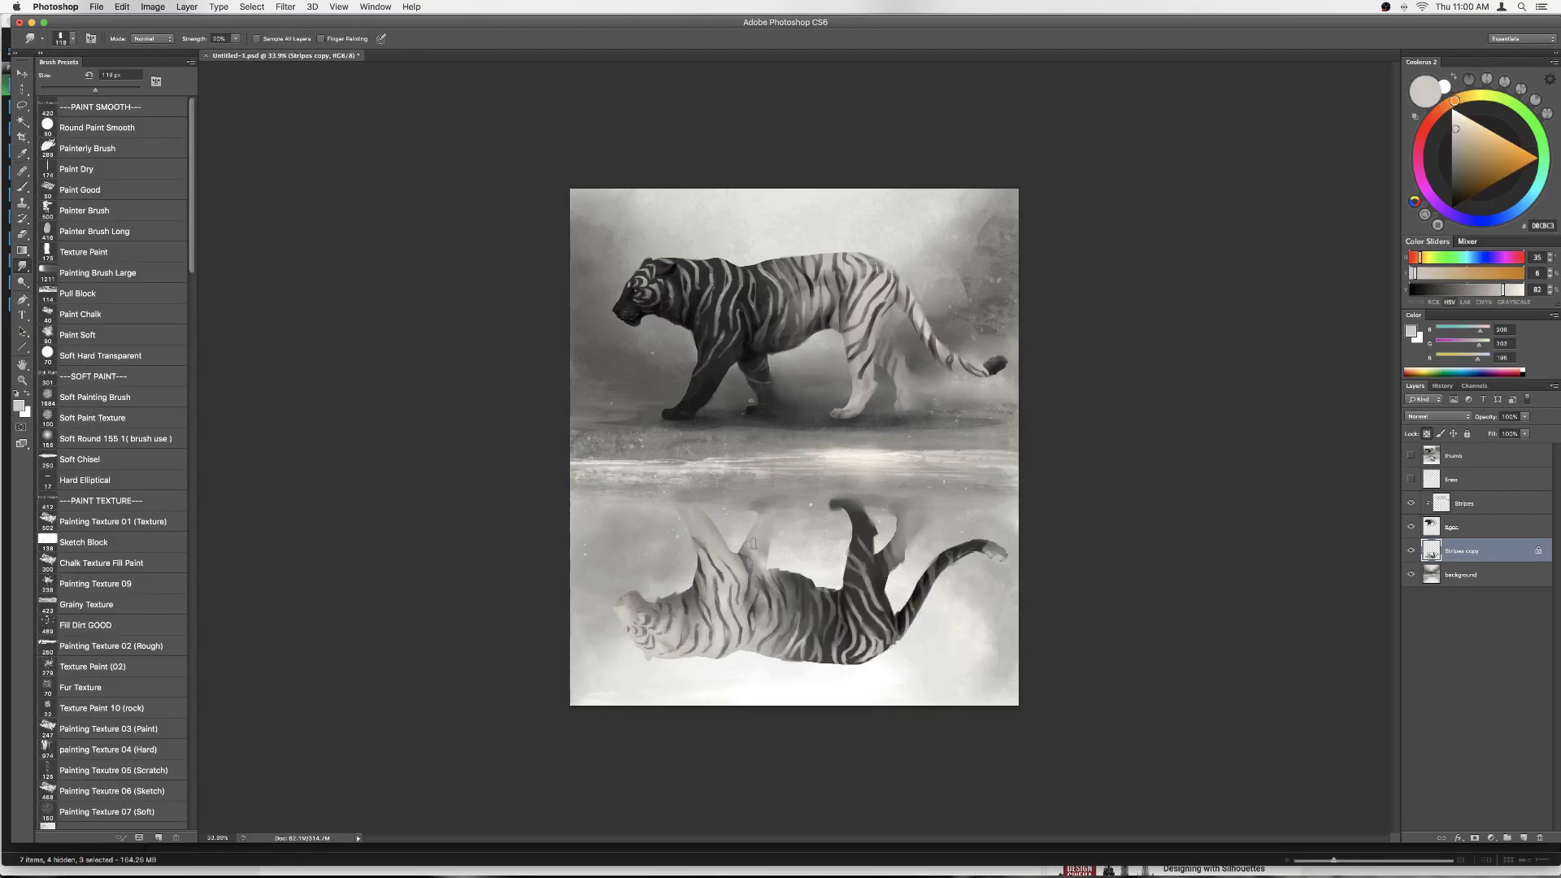
key("b")
left_click(778, 561, "alt")
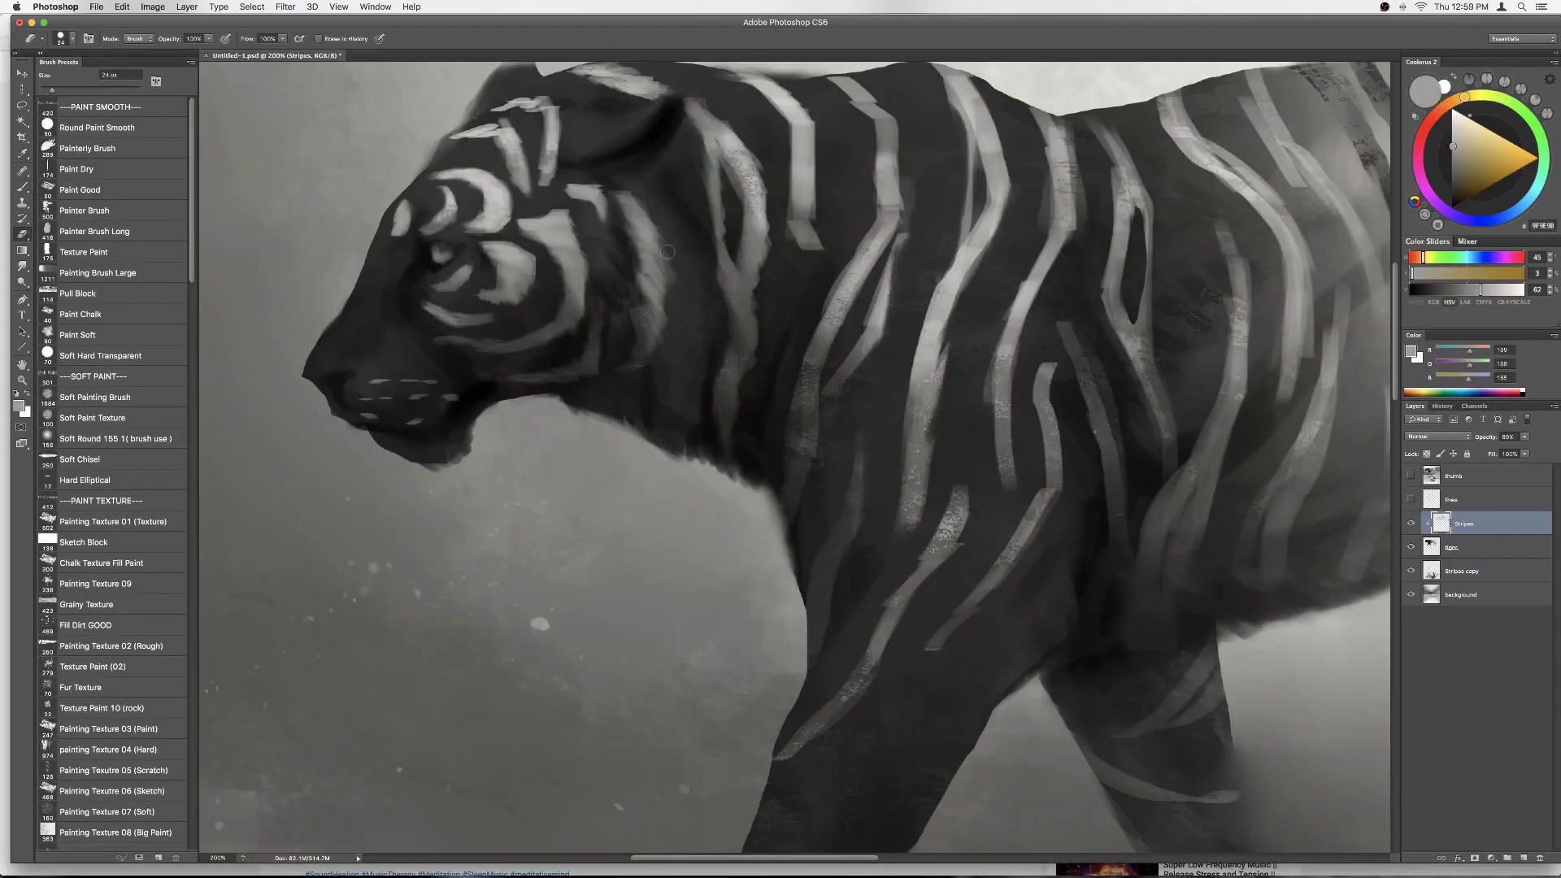
Step: Sample a light grey and paint a light stroke at the tiger's brow on the Stripes layer
scroll(520, 325, "up", 3)
left_click(499, 187, "alt")
left_click_drag(488, 189, 452, 195)
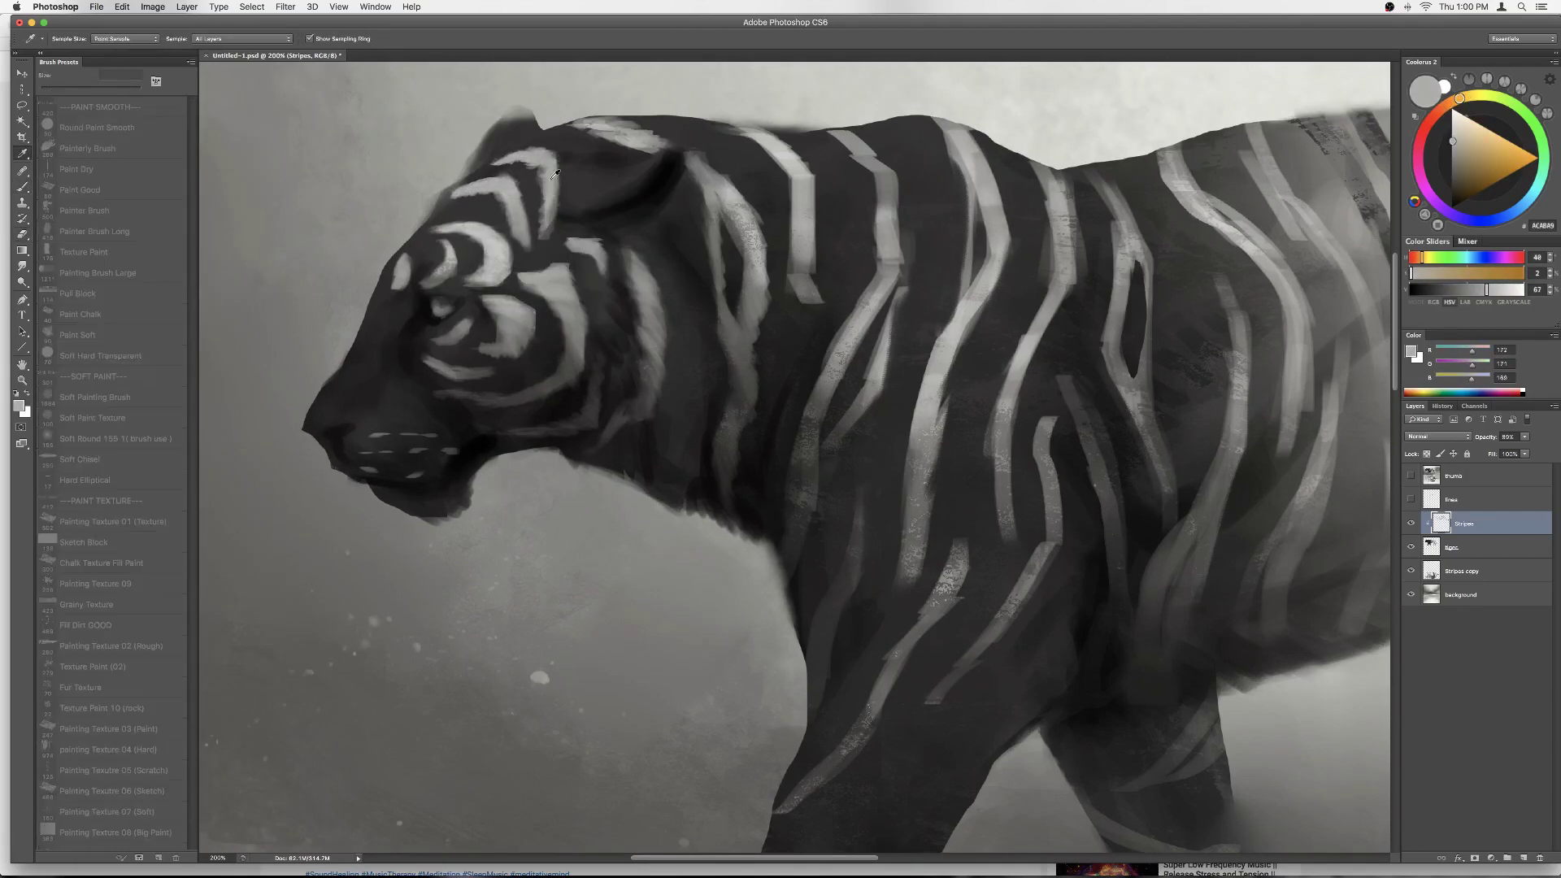
key("b")
left_click(605, 122, "alt")
right_click(678, 114)
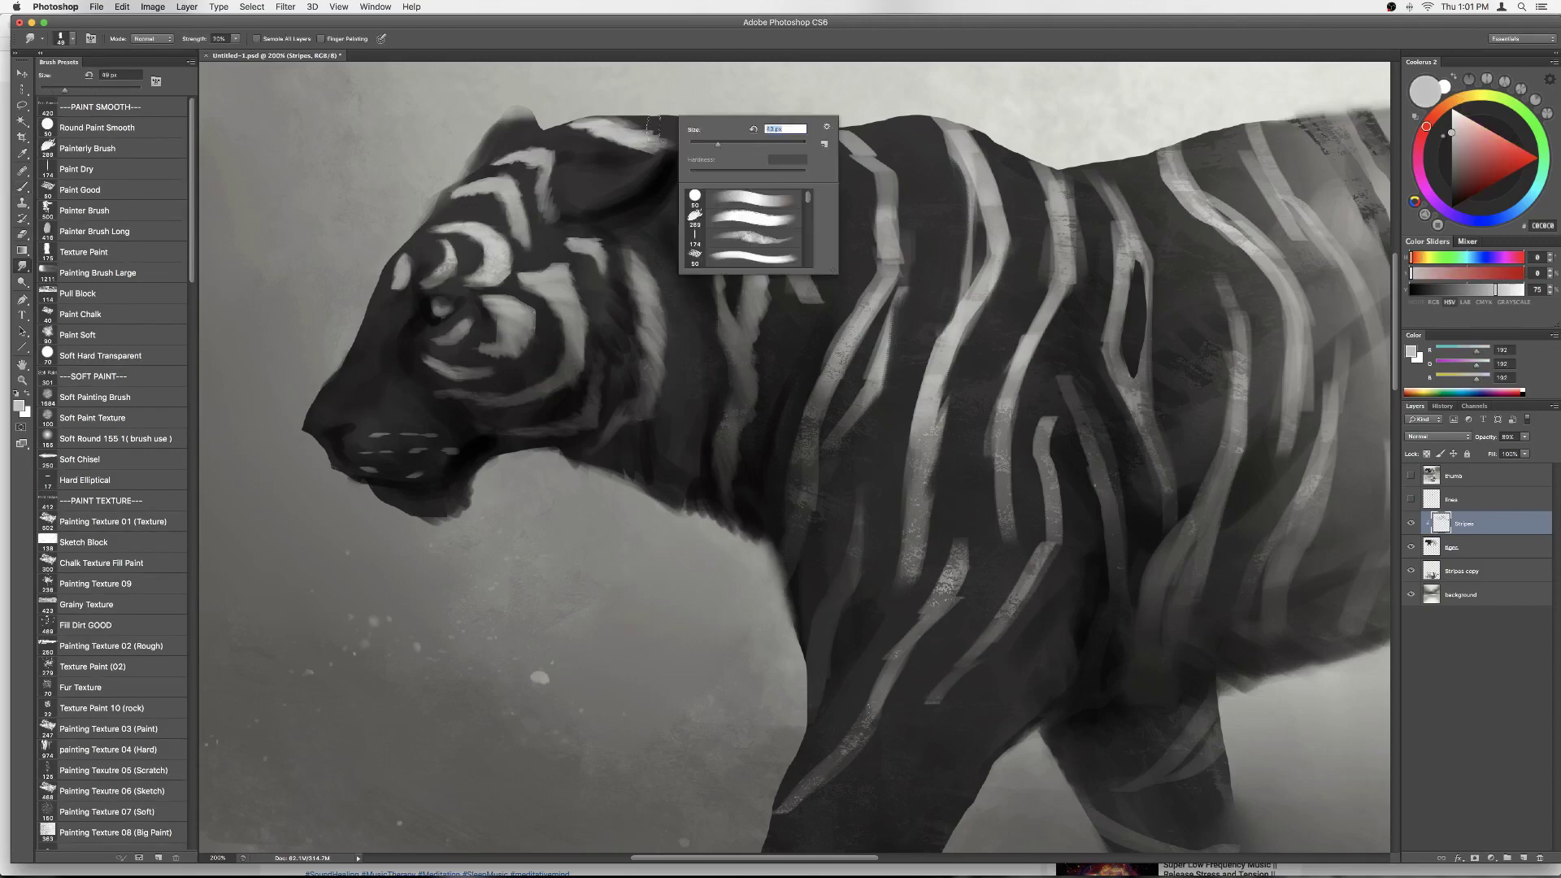
key("Escape")
Step: On the tiger layer, sample dark and mid greys and blend the neck fur with the Eraser
left_click(508, 361, "alt")
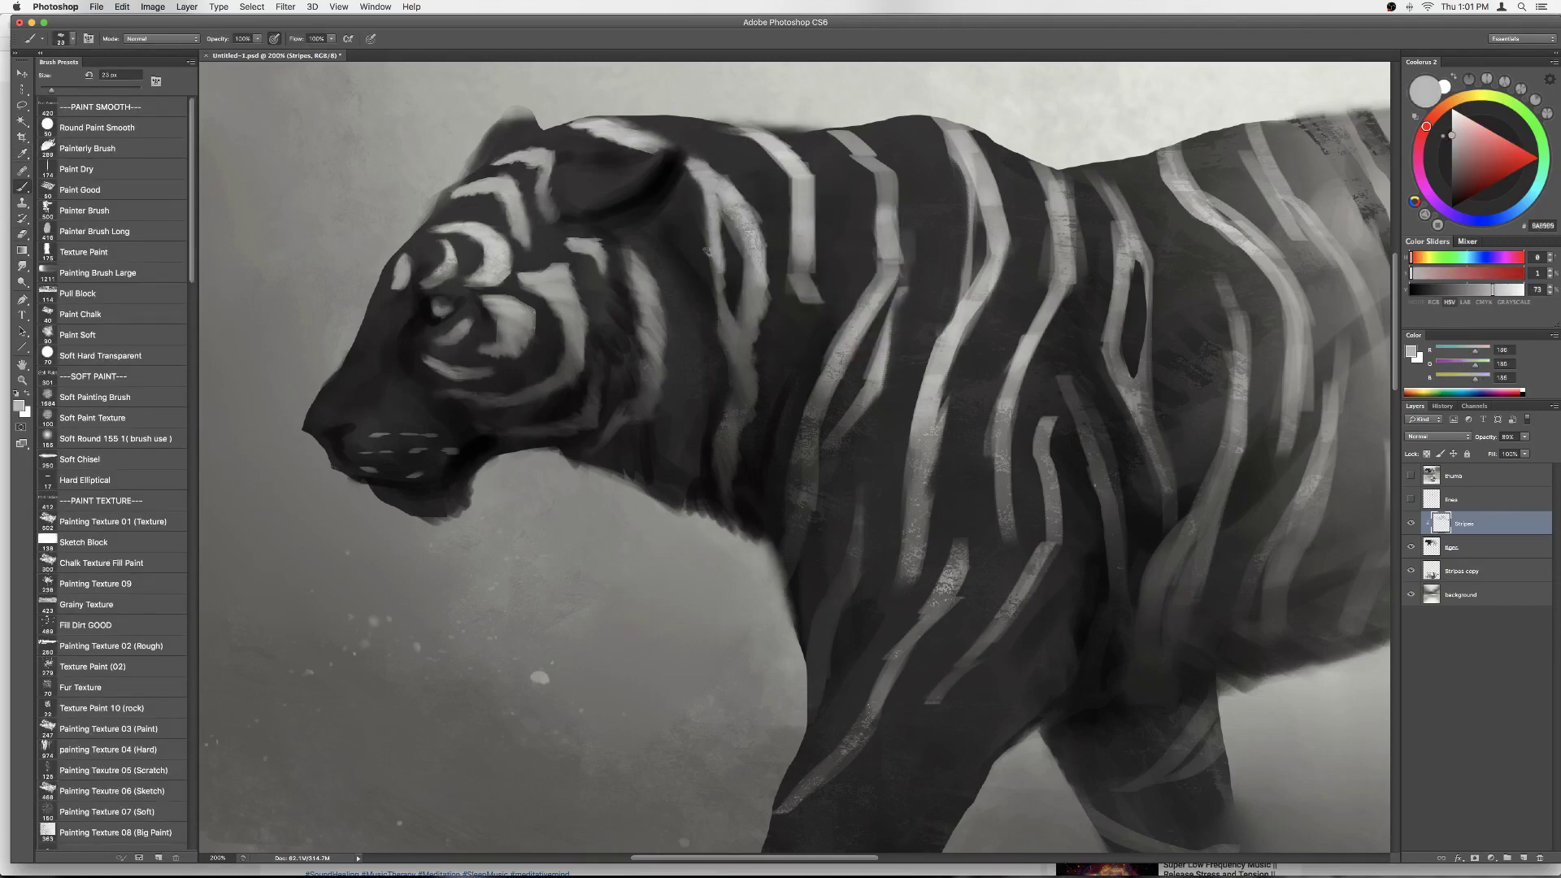
left_click(736, 333, "alt")
key("alt+bracketleft")
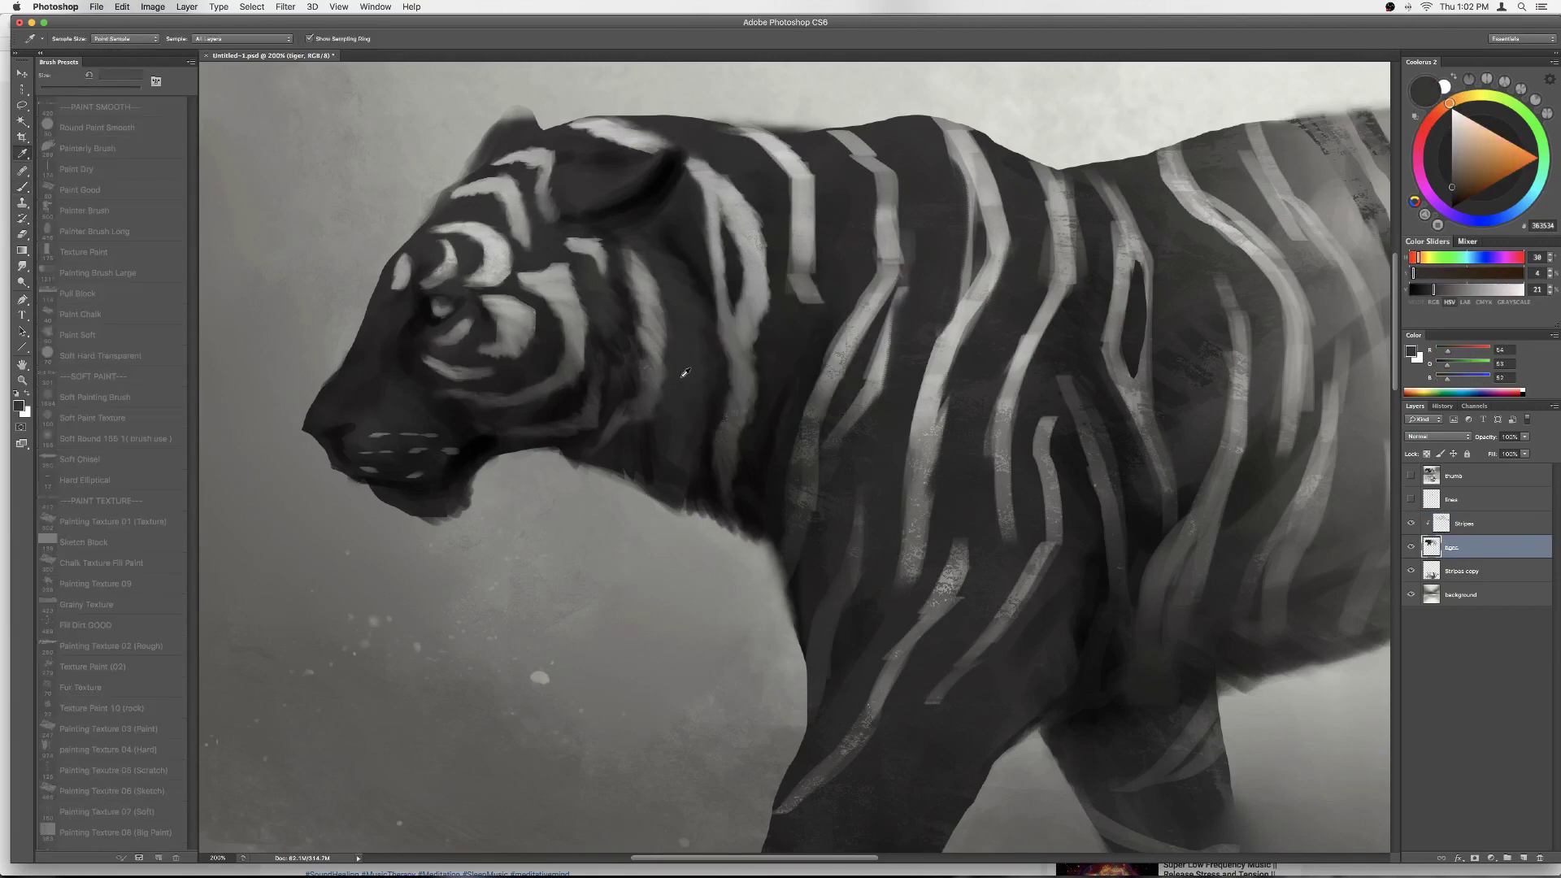
left_click(604, 378, "alt")
key("e")
scroll(604, 378, "down", 3)
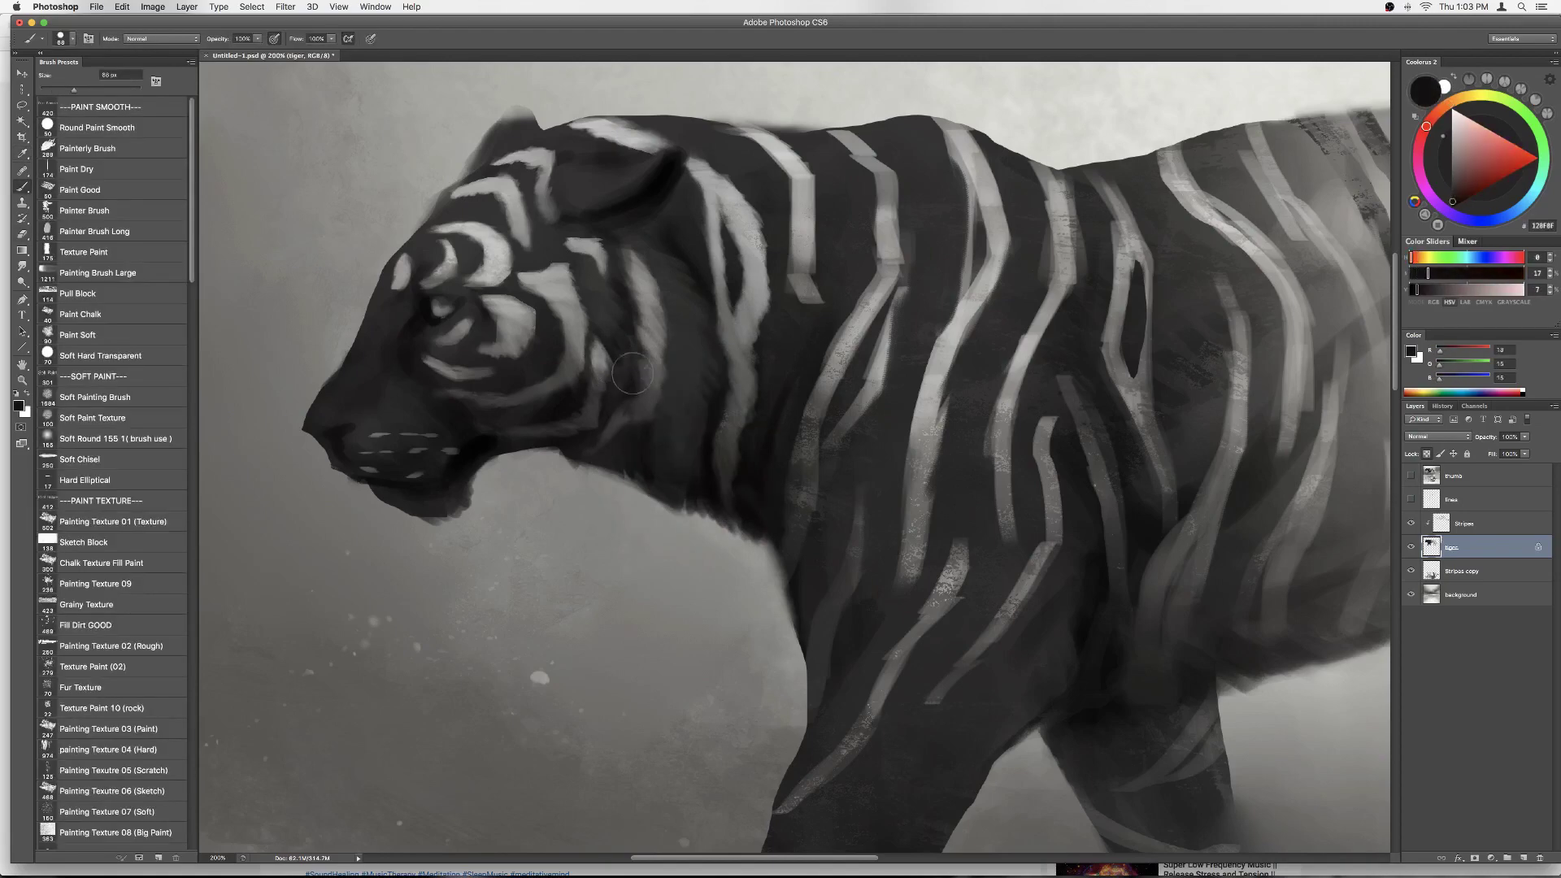
Step: On the Stripes layer, set a 20 px brush and sample dark and light stripe greys
key("x")
key("b")
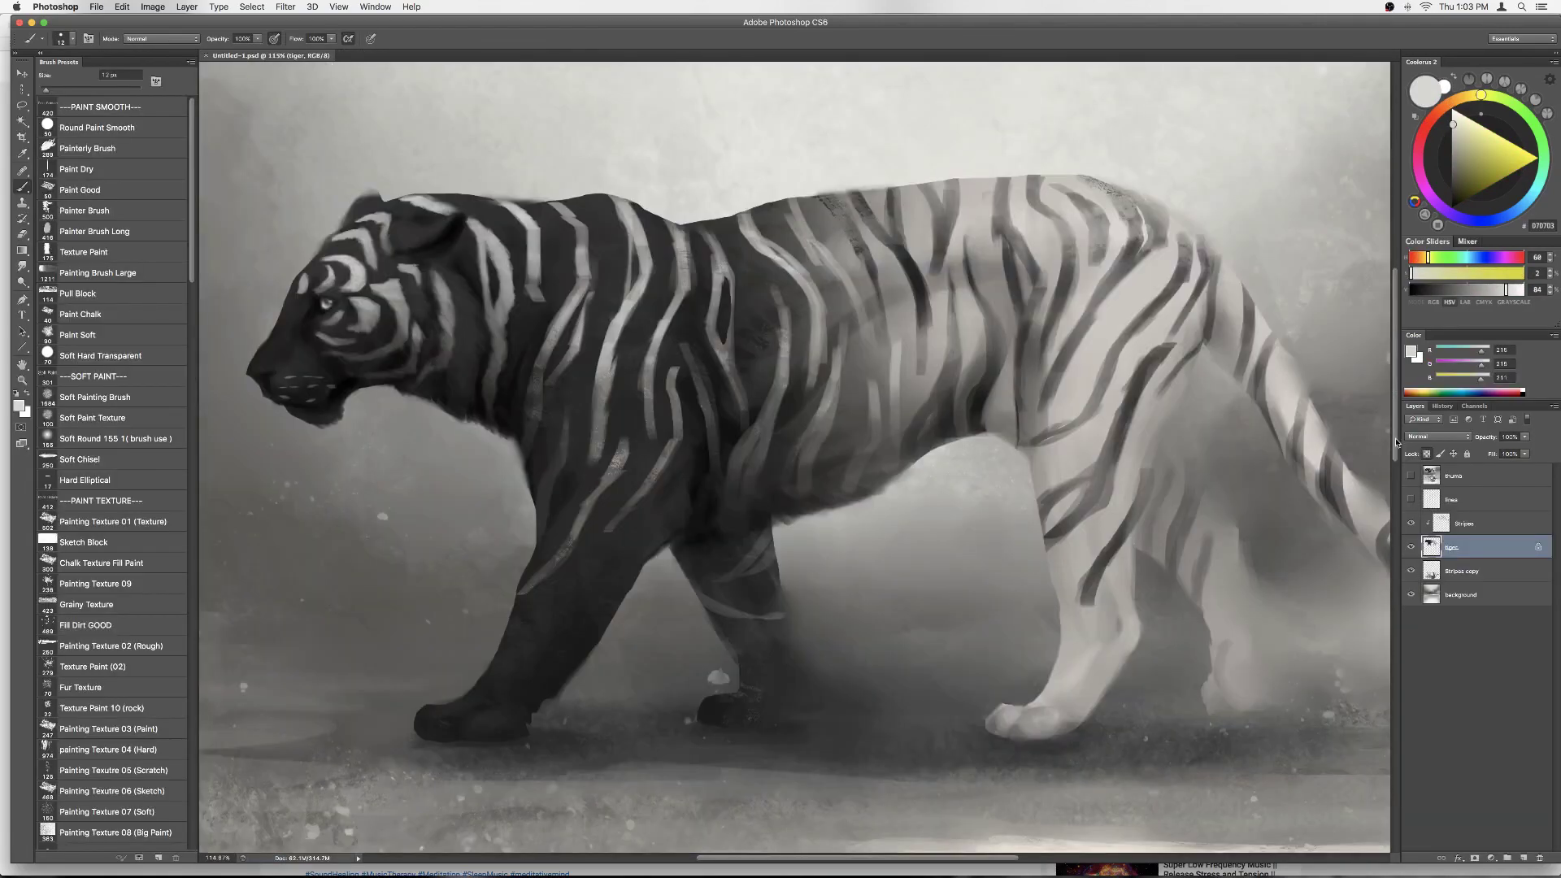
key("alt+bracketright")
left_click(603, 291, "alt")
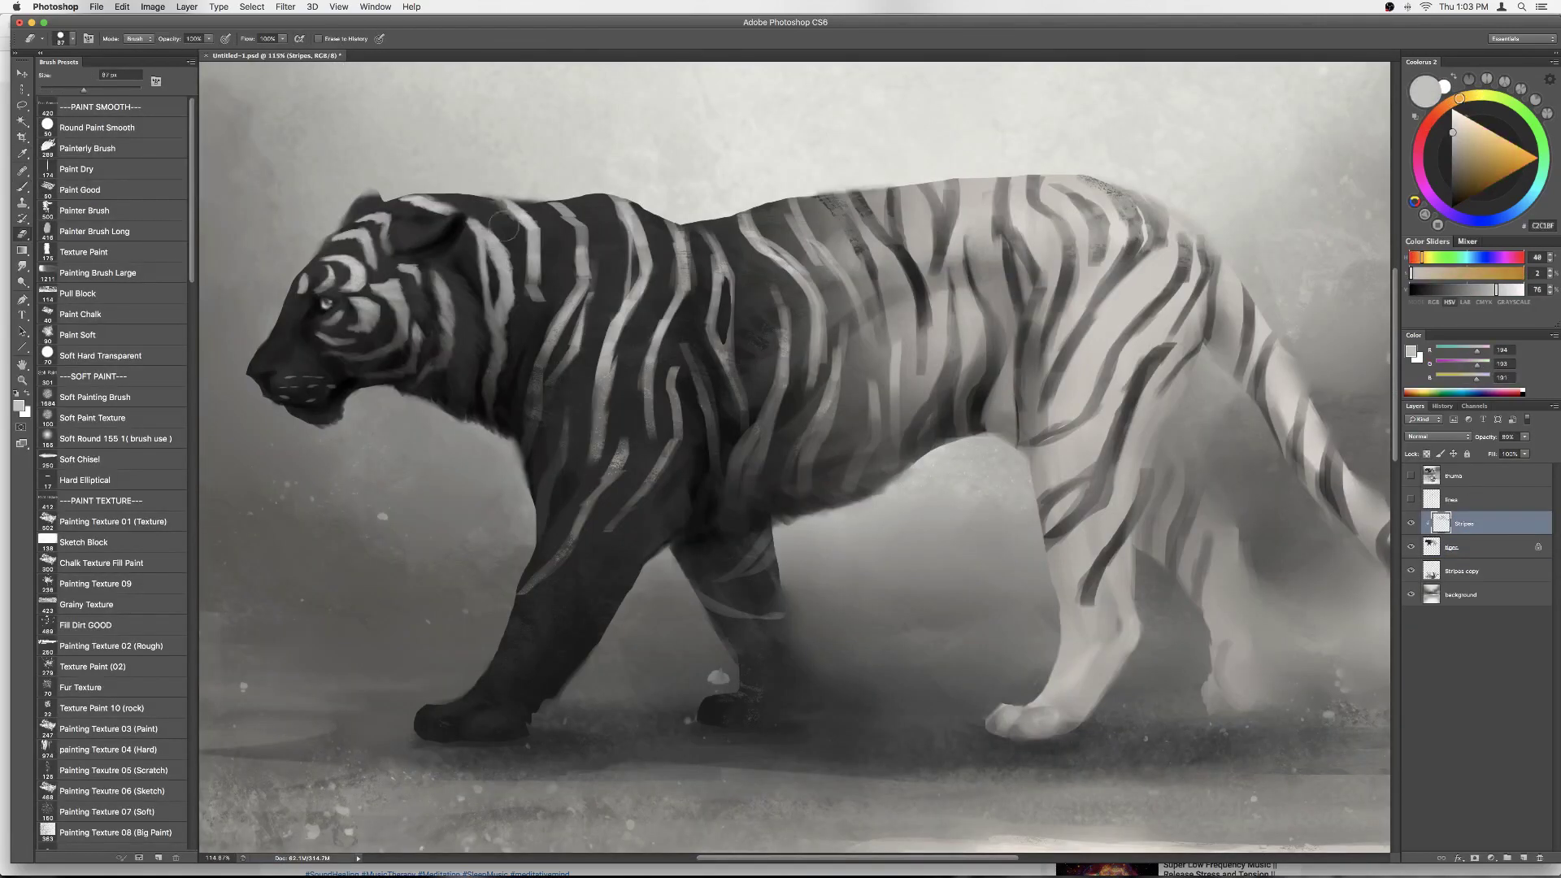
key("bracketright")
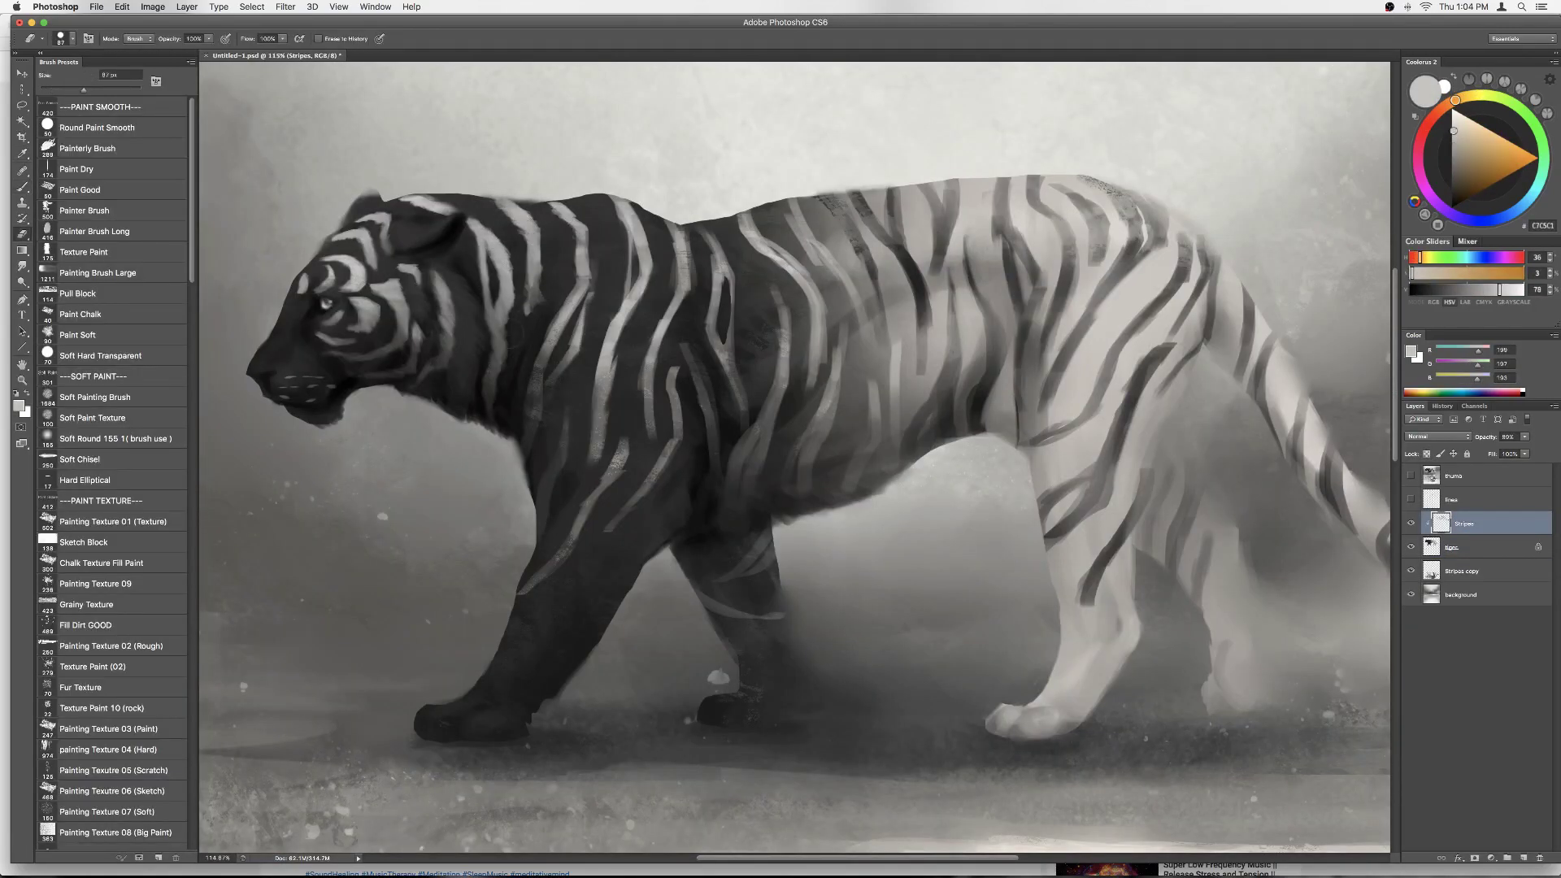
key("b")
left_click(535, 288, "alt")
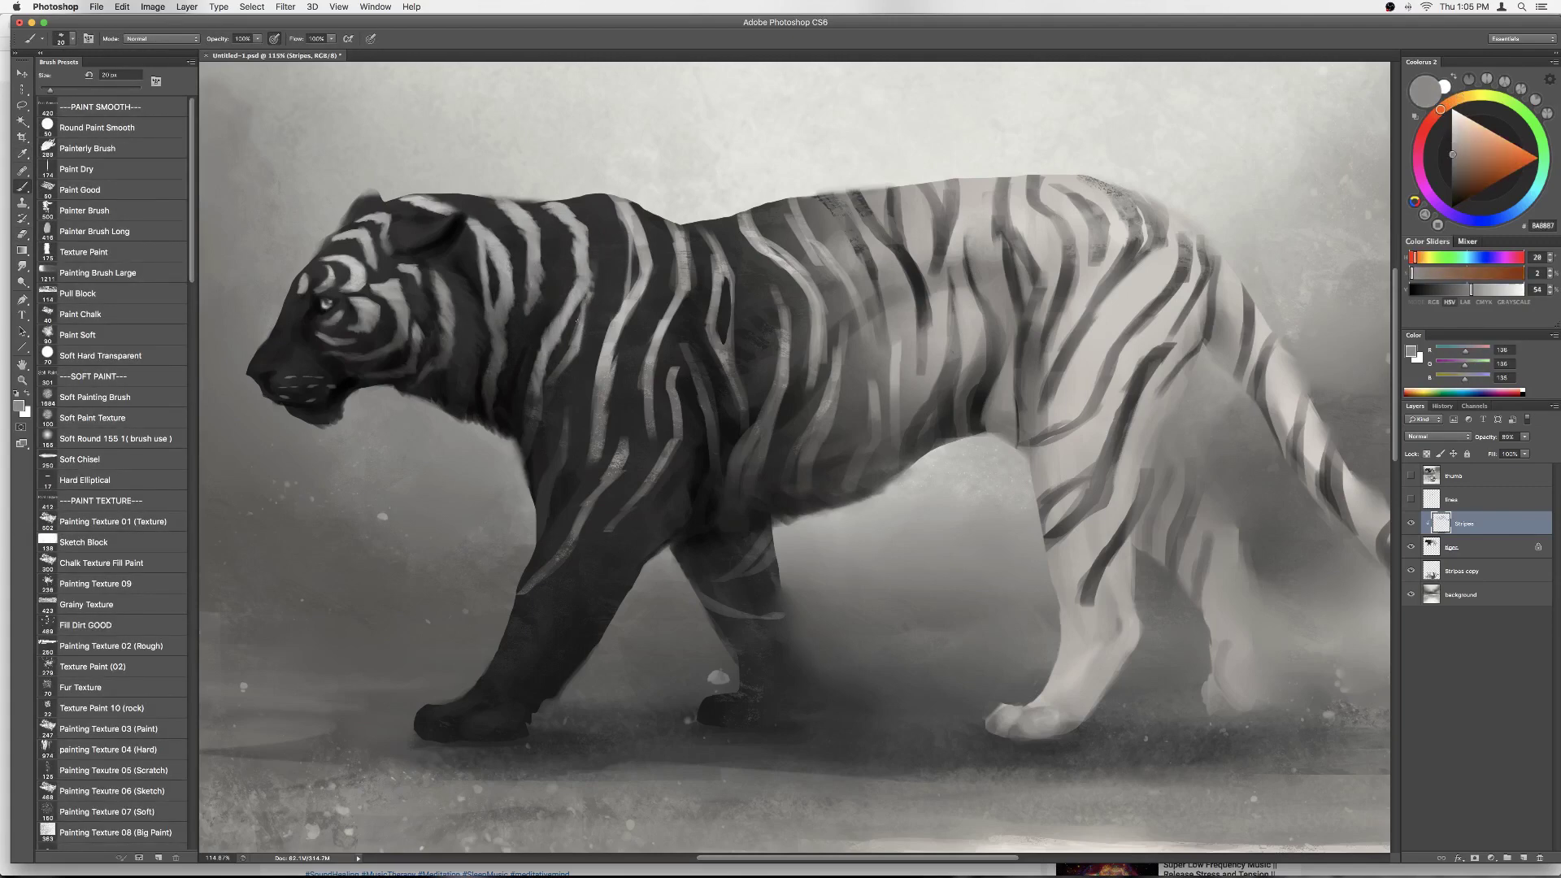
left_click(553, 488, "alt")
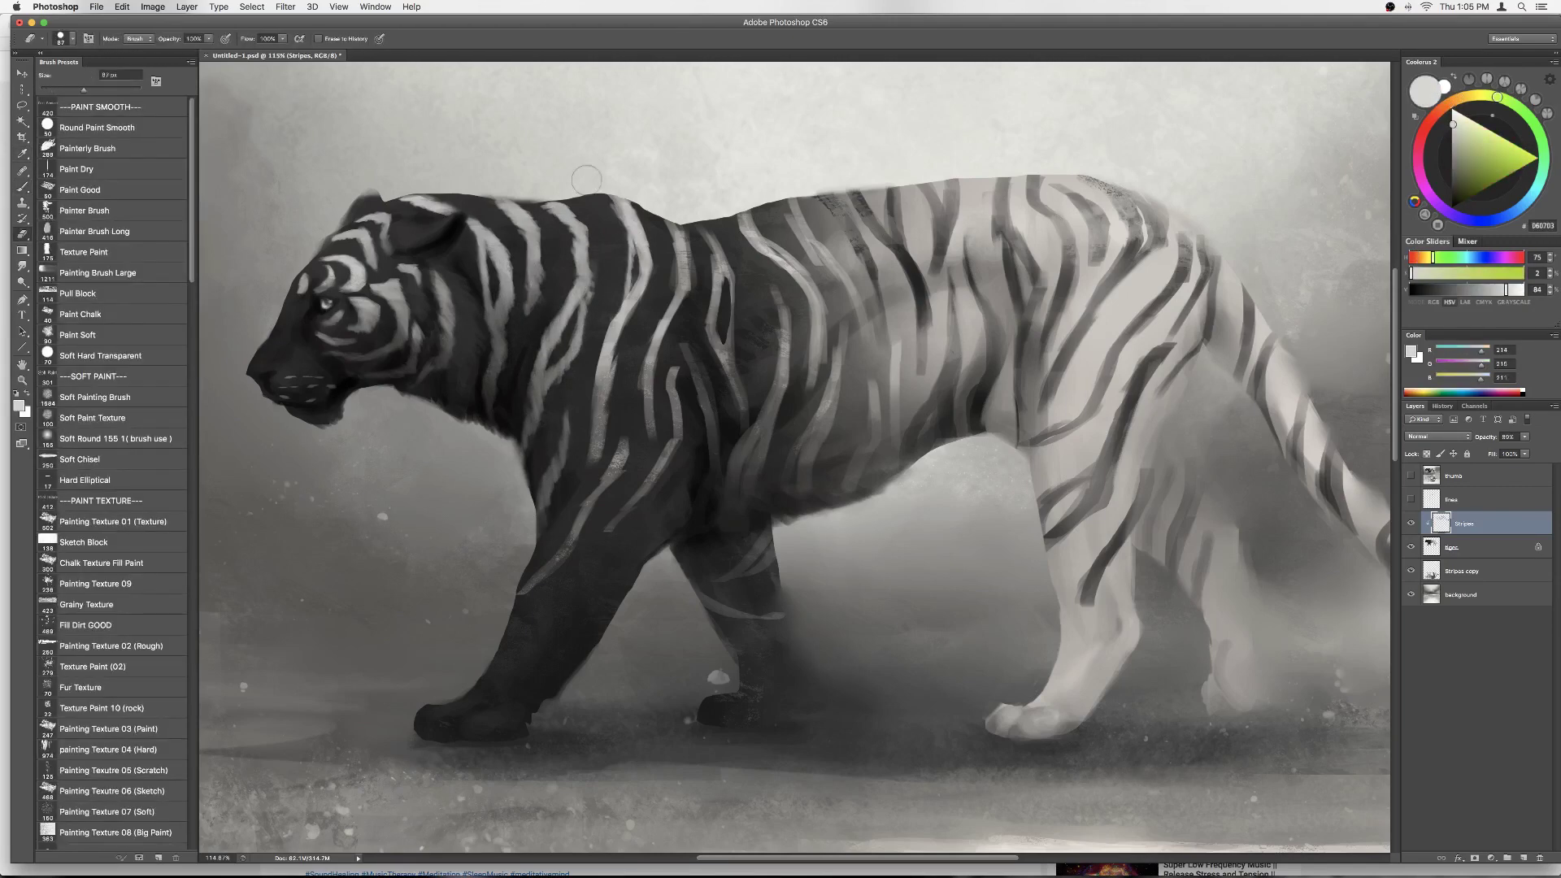
Step: Shrink the brush and paint mid- and light-grey stripe strokes across the body
right_click(690, 293)
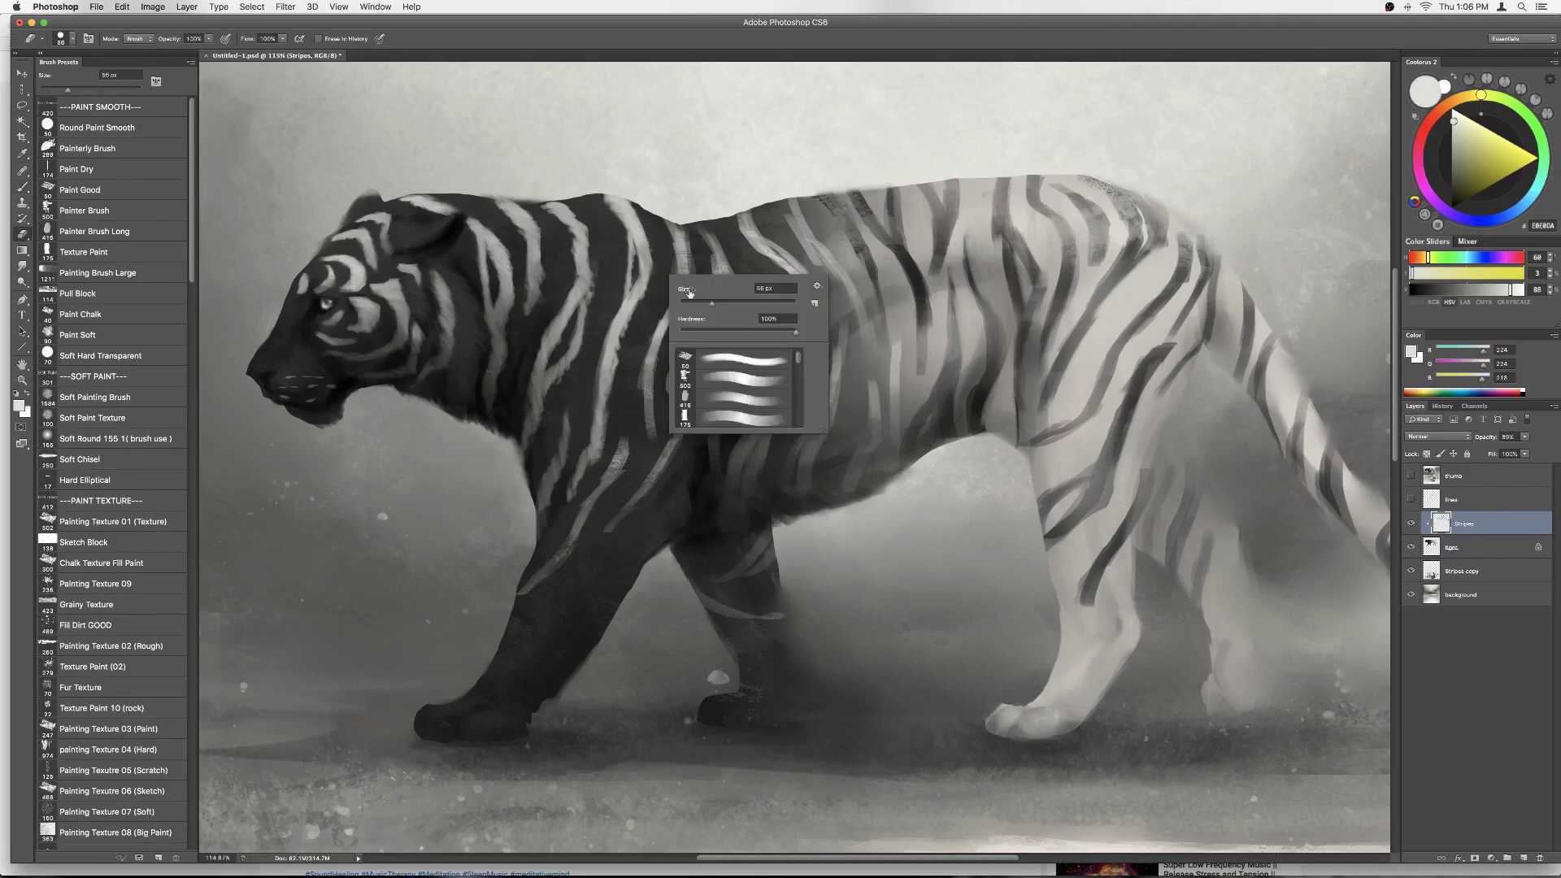
key("Escape")
left_click(610, 470, "alt")
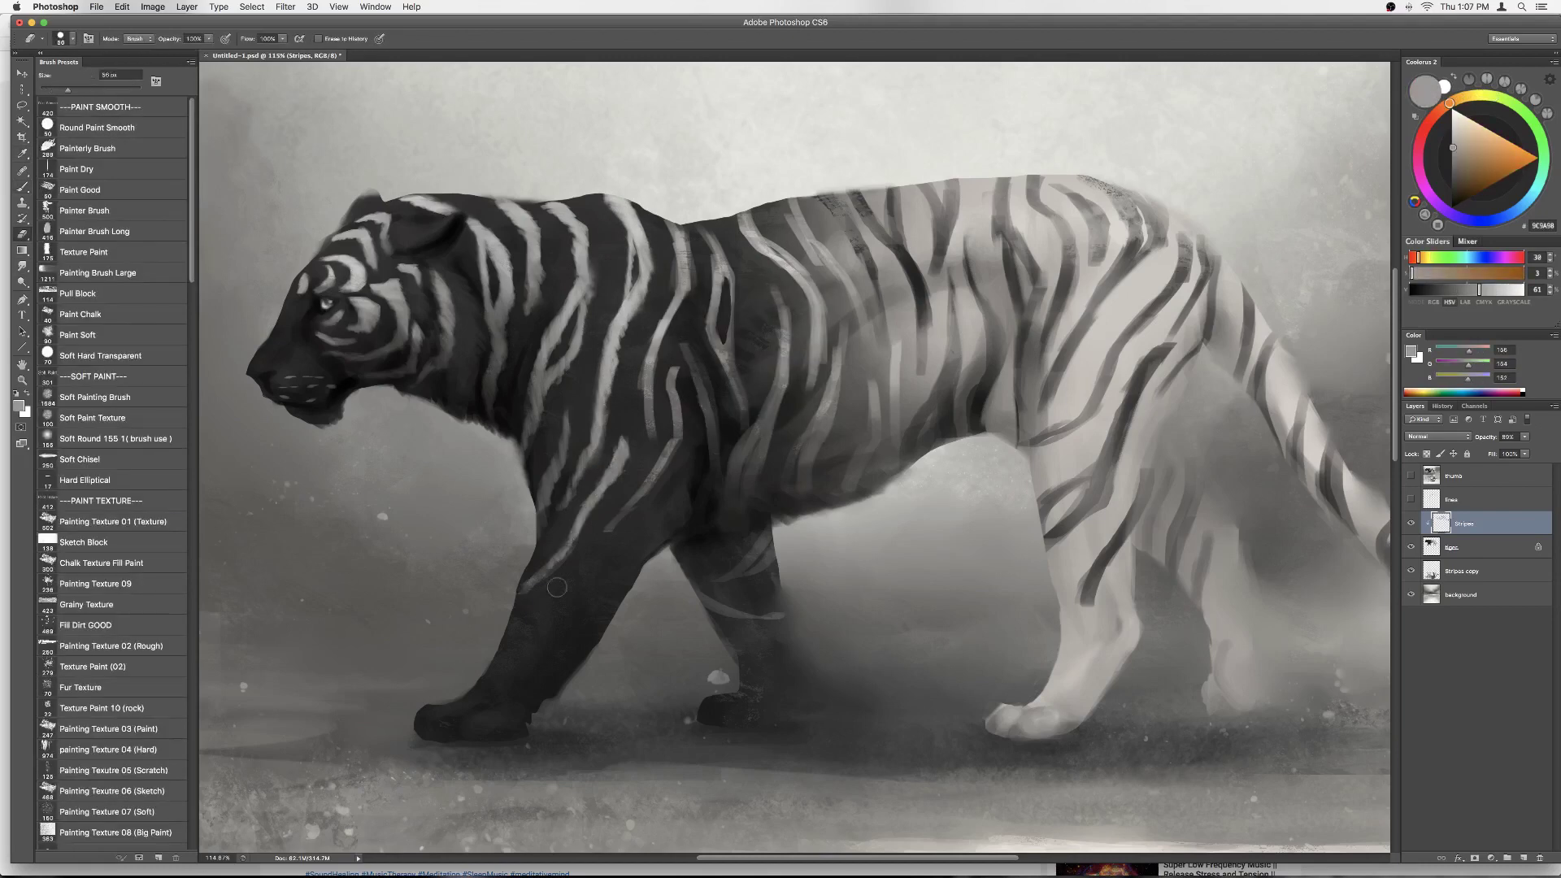
key("b")
left_click(657, 327, "alt")
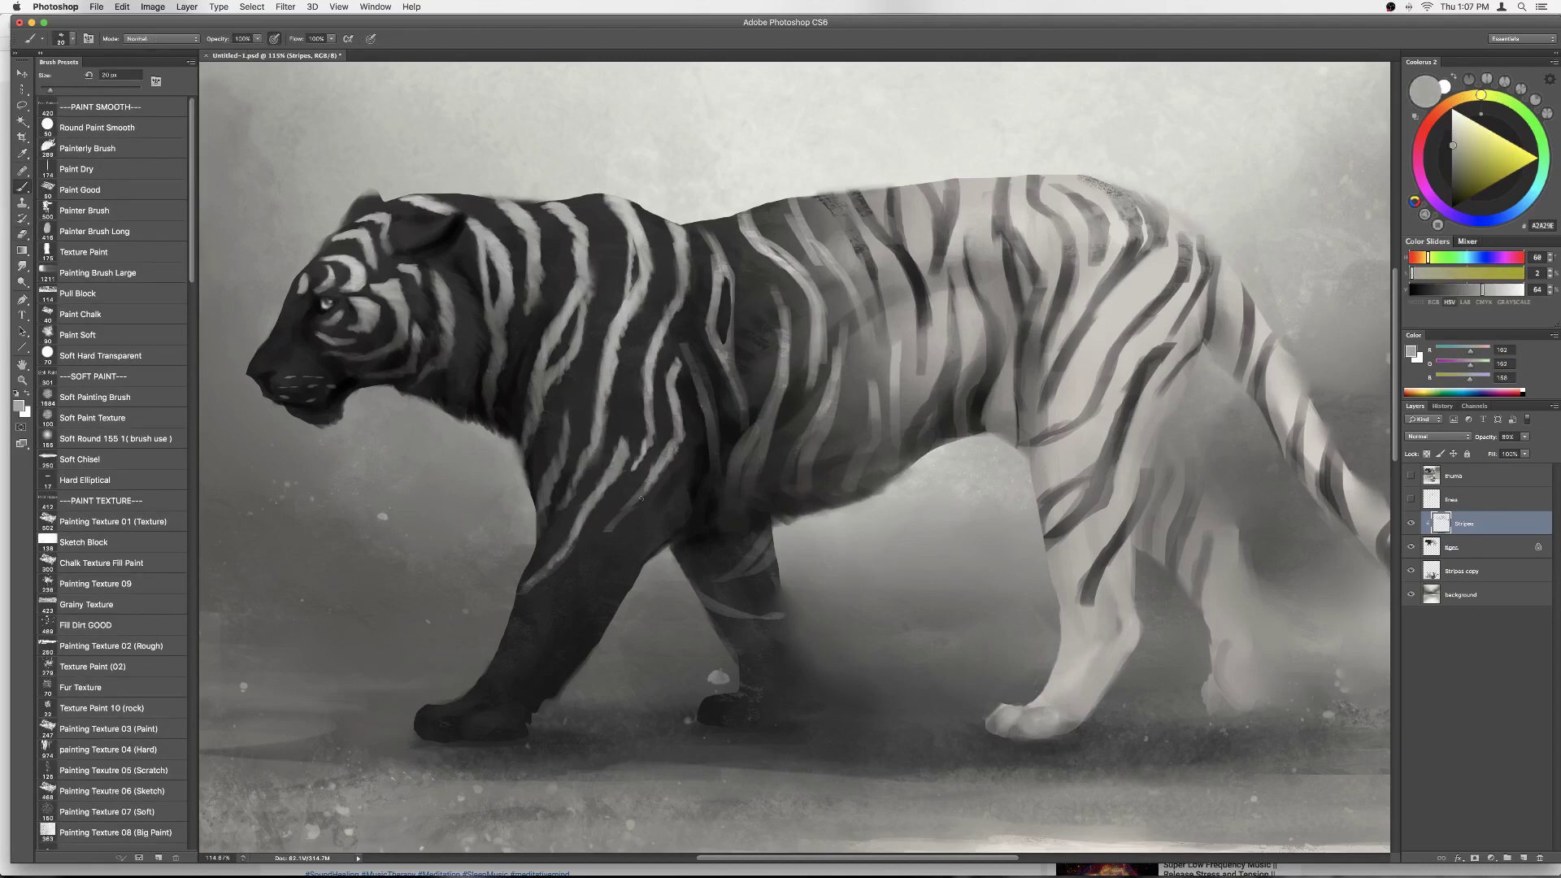
left_click(730, 274, "alt")
left_click_drag(730, 273, 744, 399, "alt")
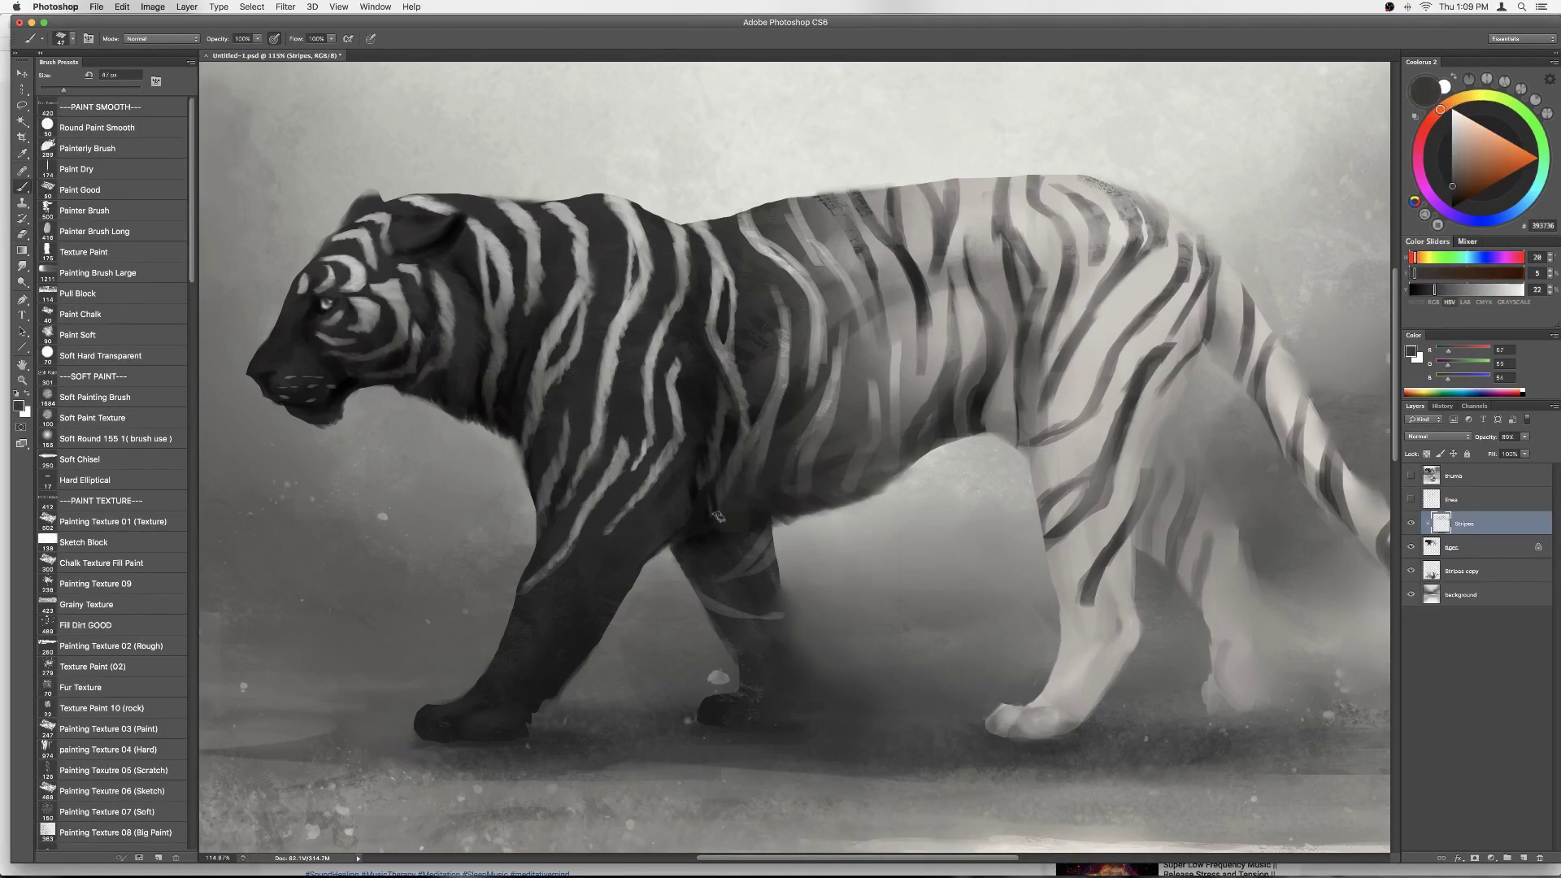
Step: Resize the brush, select the tiger layer and zoom out to view the whole painting
right_click(776, 294)
key("Escape")
left_click(722, 388, "alt")
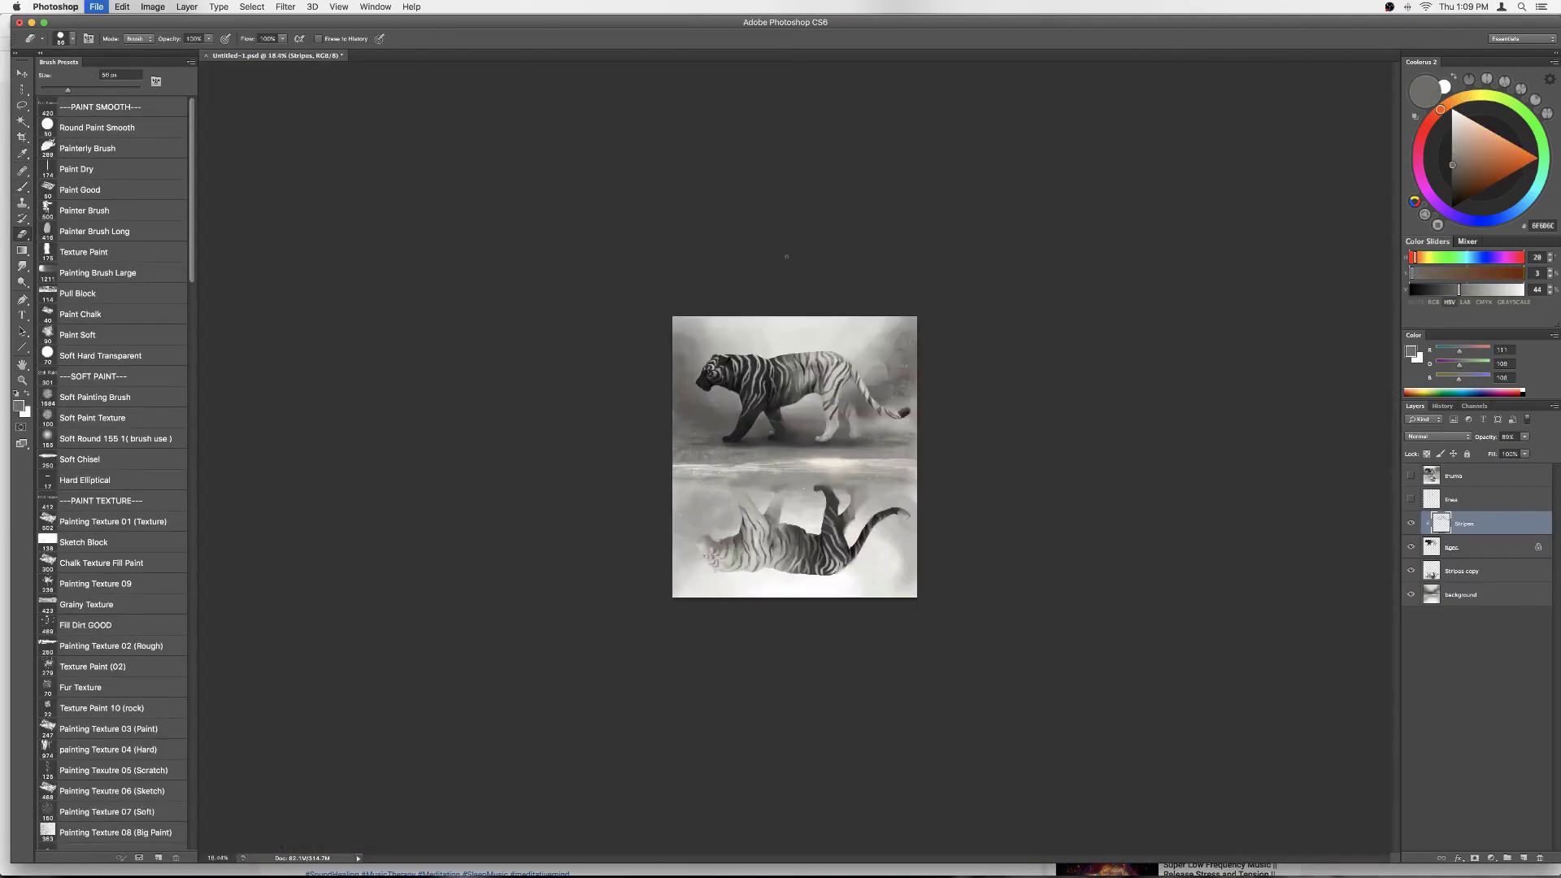
key("ctrl+minus")
key("ctrl+minus")
key("alt+bracketleft")
Step: Smudge the stripes on the Stripes copy reflection layer
left_click(894, 276, "alt")
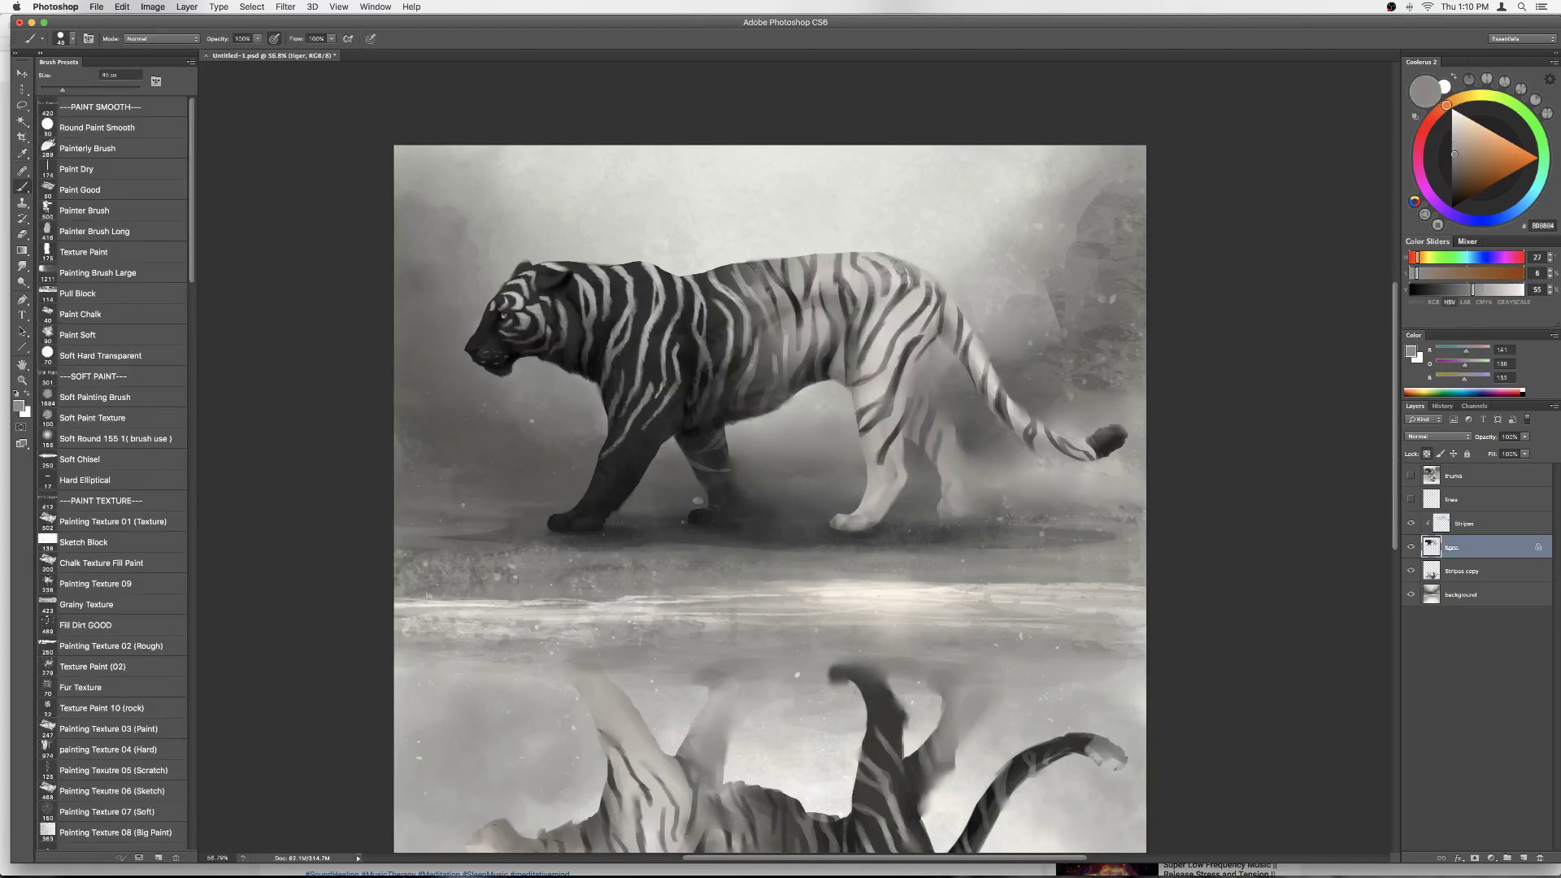
key("r")
scroll(1136, 321, "down", 3)
key("alt+bracketleft")
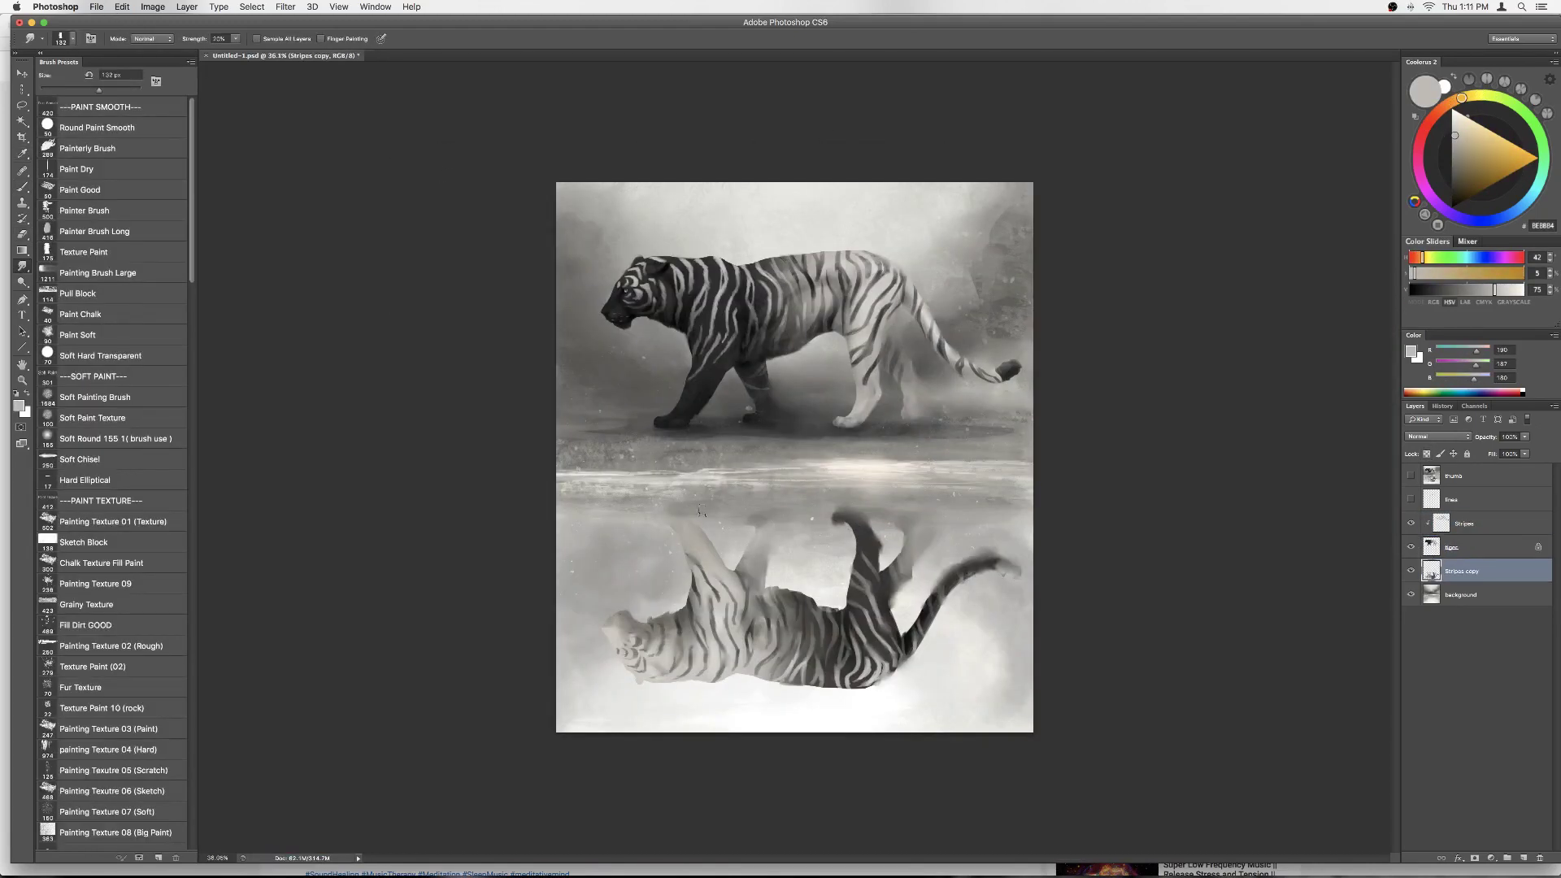
scroll(939, 572, "up", 5)
Step: With a smaller brush, paint light and dark grey strokes over the back and mid-body stripes
key("b")
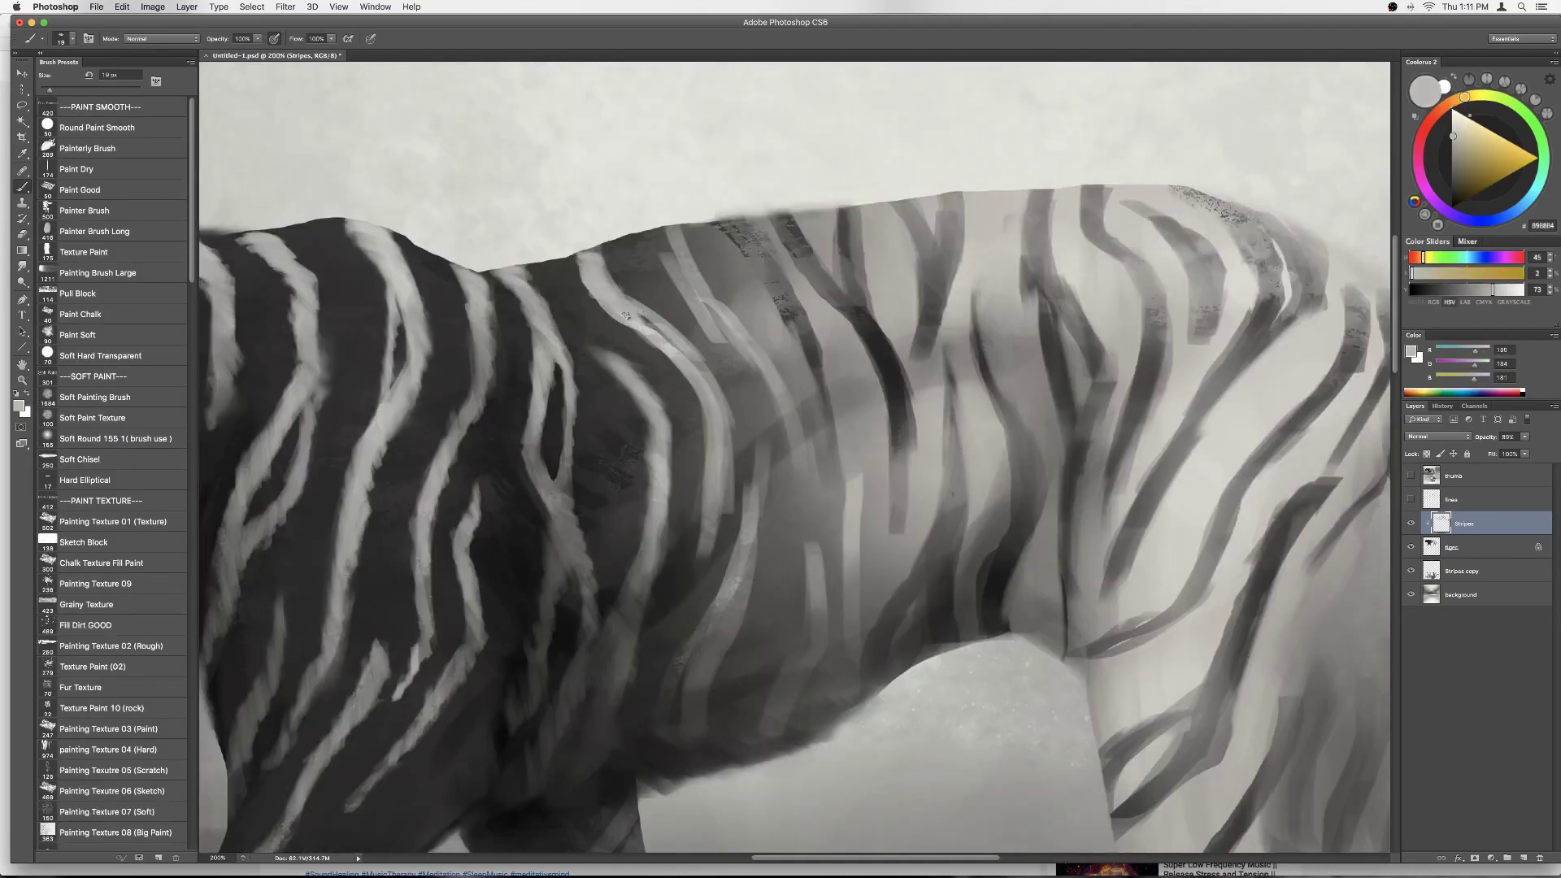
left_click(696, 362, "alt")
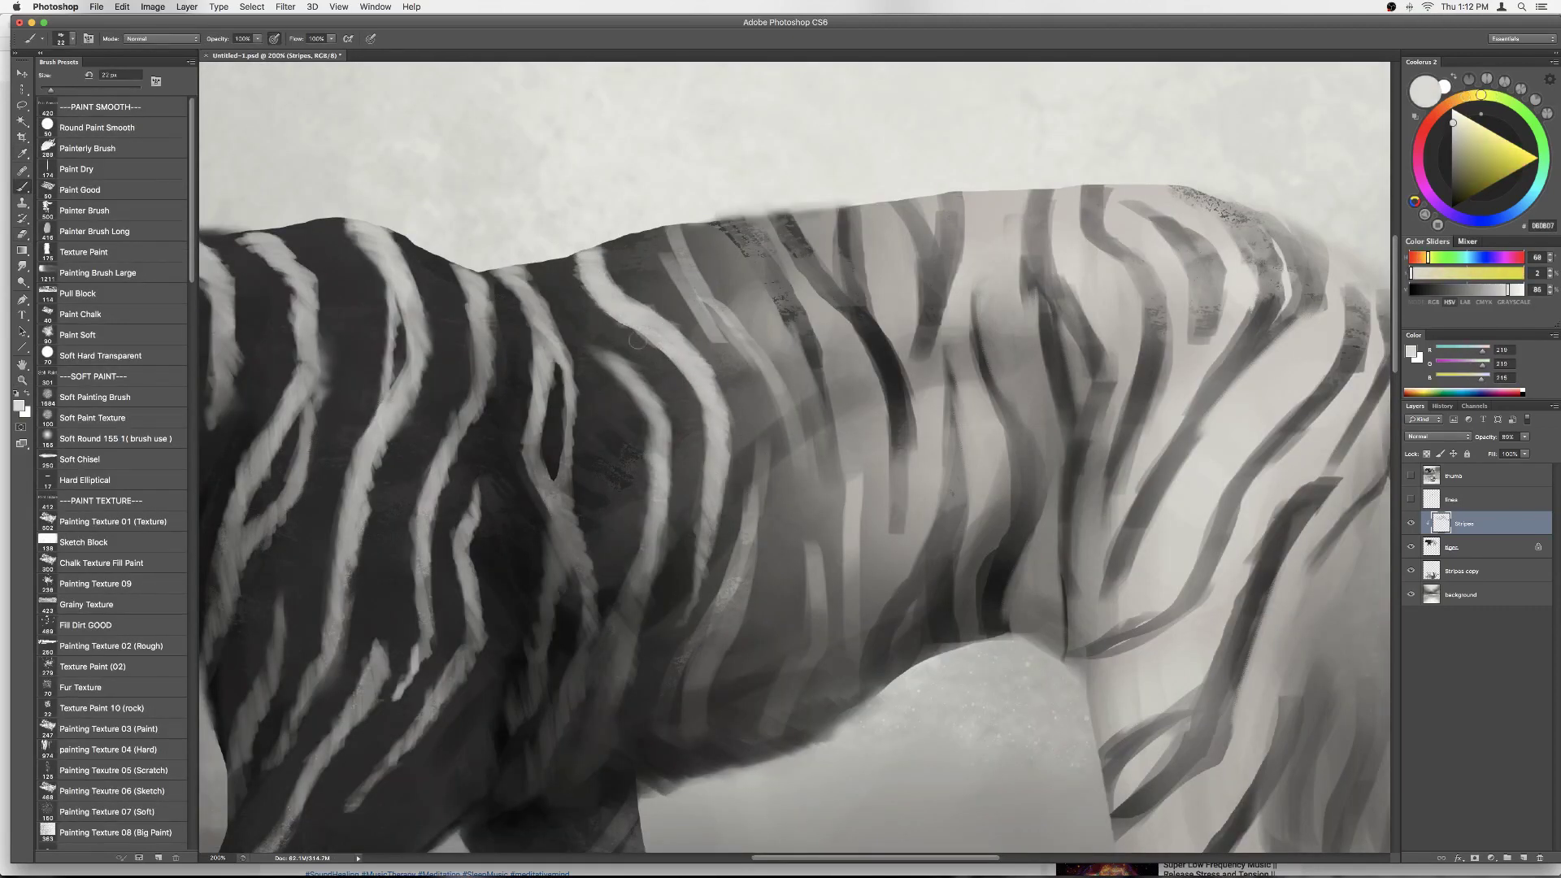
left_click(690, 579, "alt")
key("bracketleft")
key("bracketleft")
key("bracketleft")
right_click(697, 231)
left_click(726, 318, "alt")
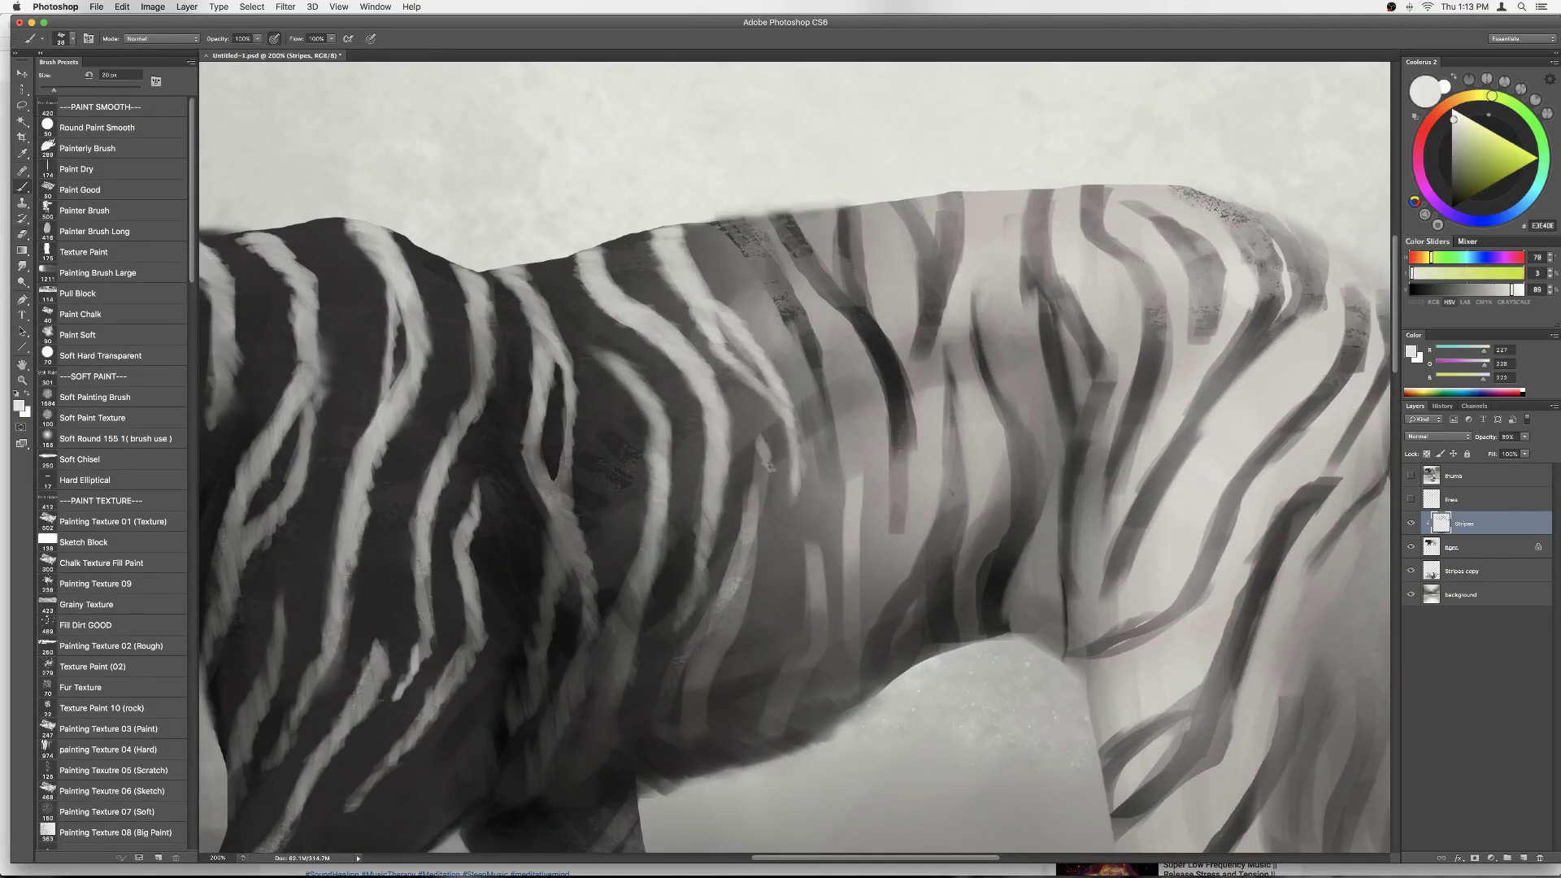
scroll(809, 157, "down", 3)
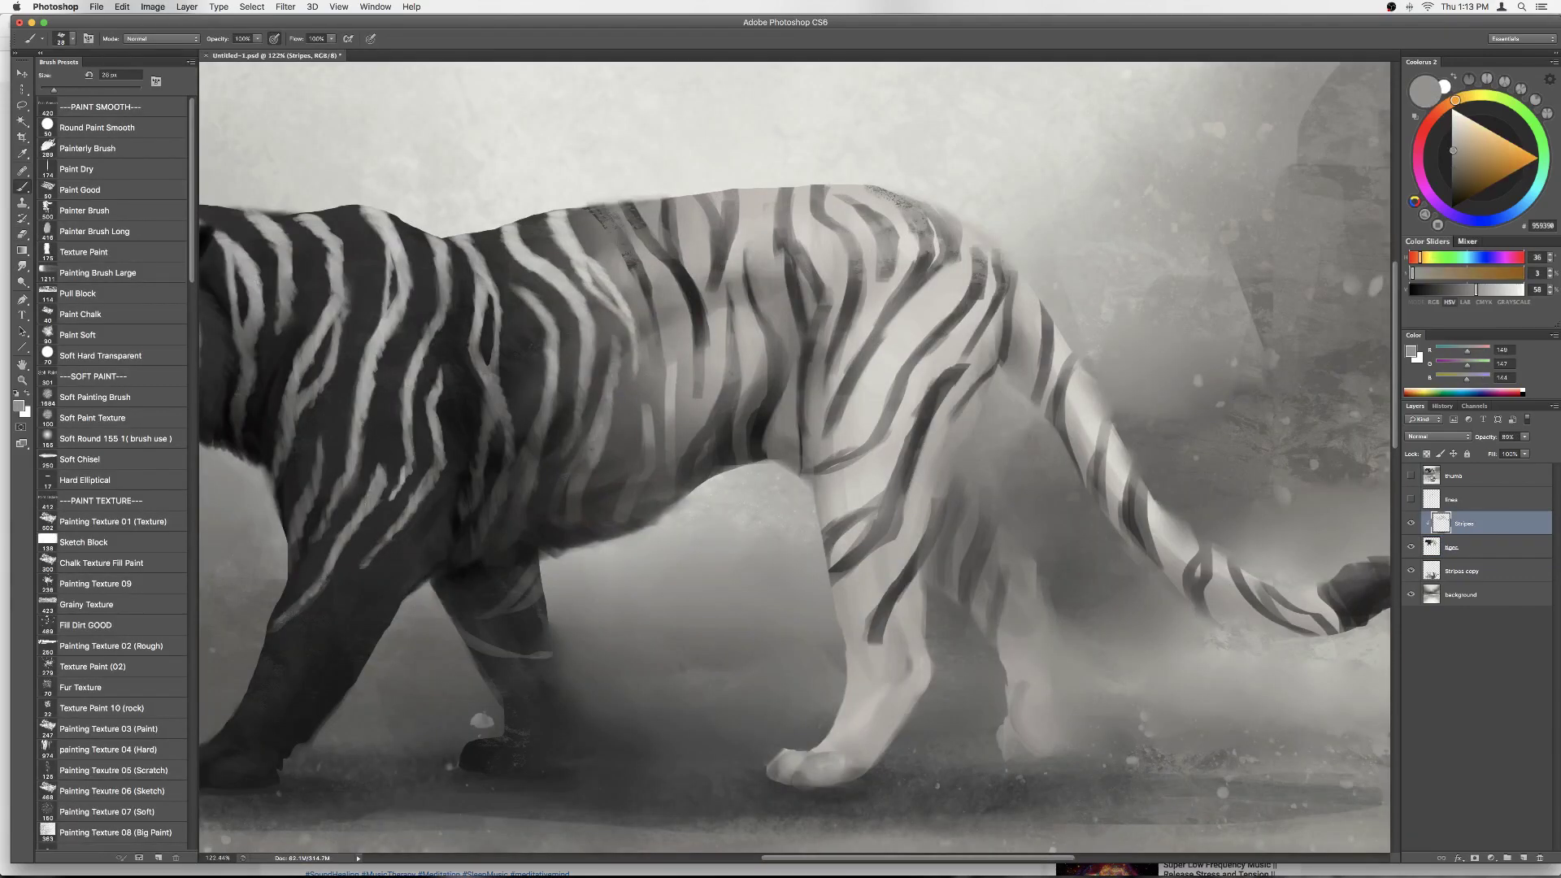
left_click(569, 496, "alt")
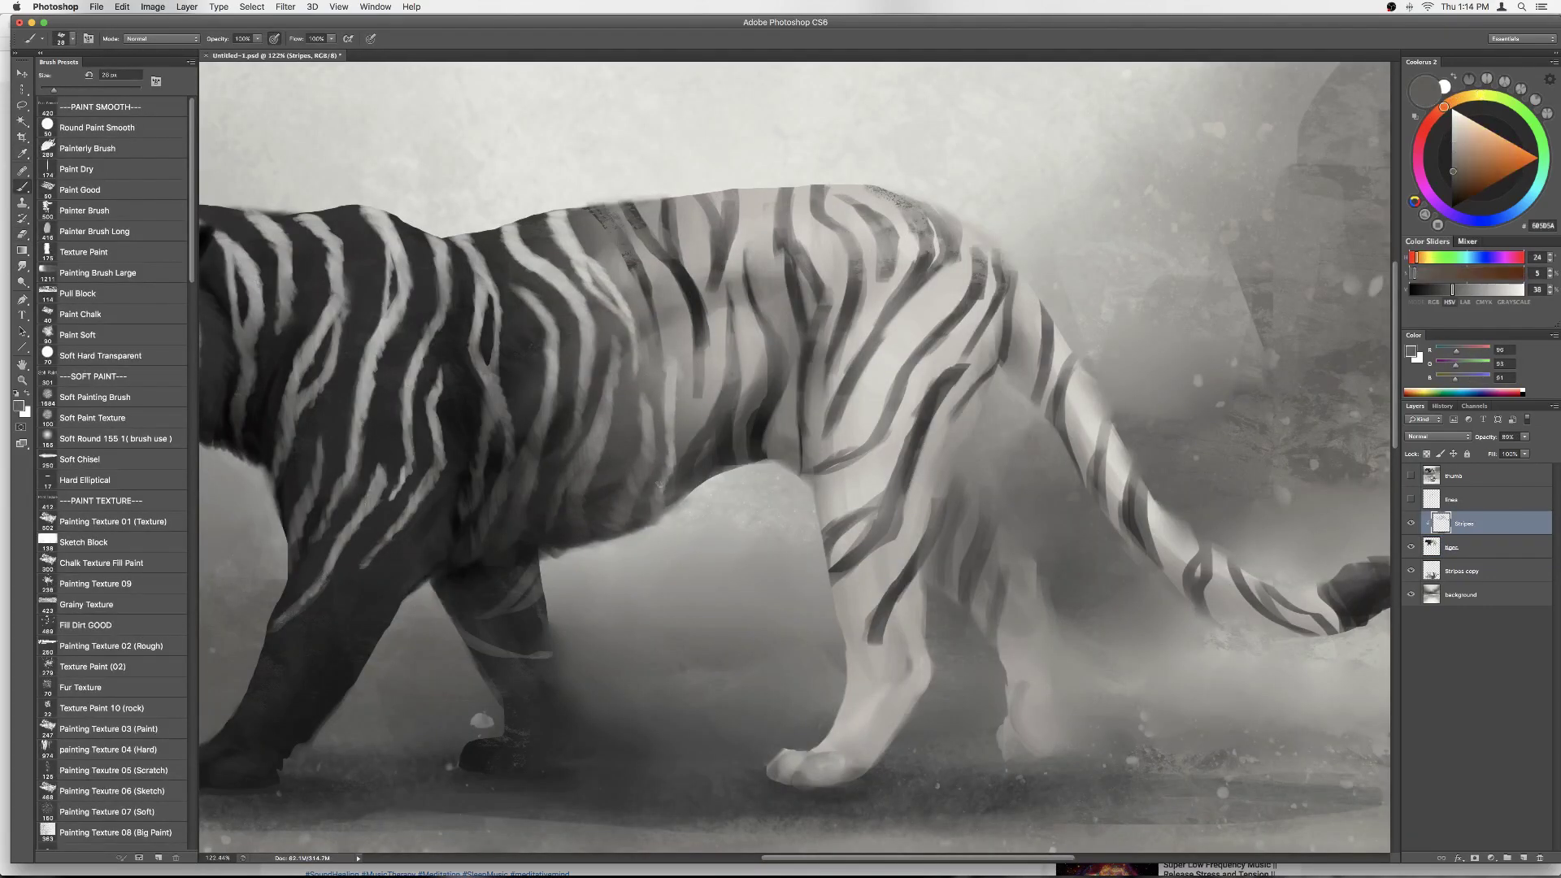
left_click(488, 716, "alt")
scroll(634, 93, "down", 5)
Step: Smudge stripe edges with a larger brush, then sample near-black and dark grey stripe colours
scroll(830, 130, "up", 4)
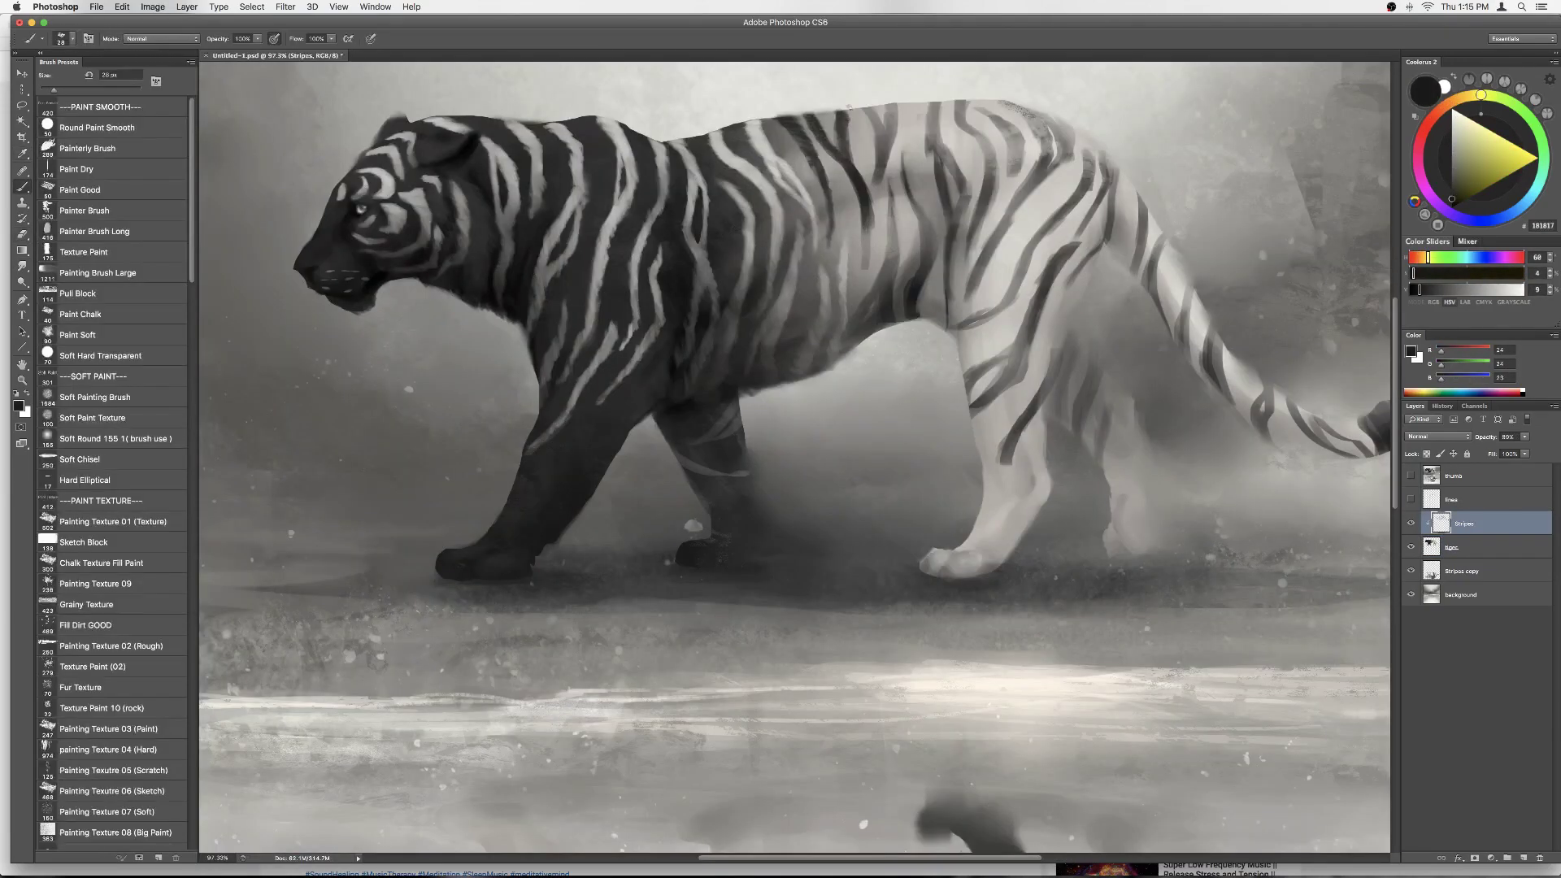
key("b")
key("r")
right_click(899, 137)
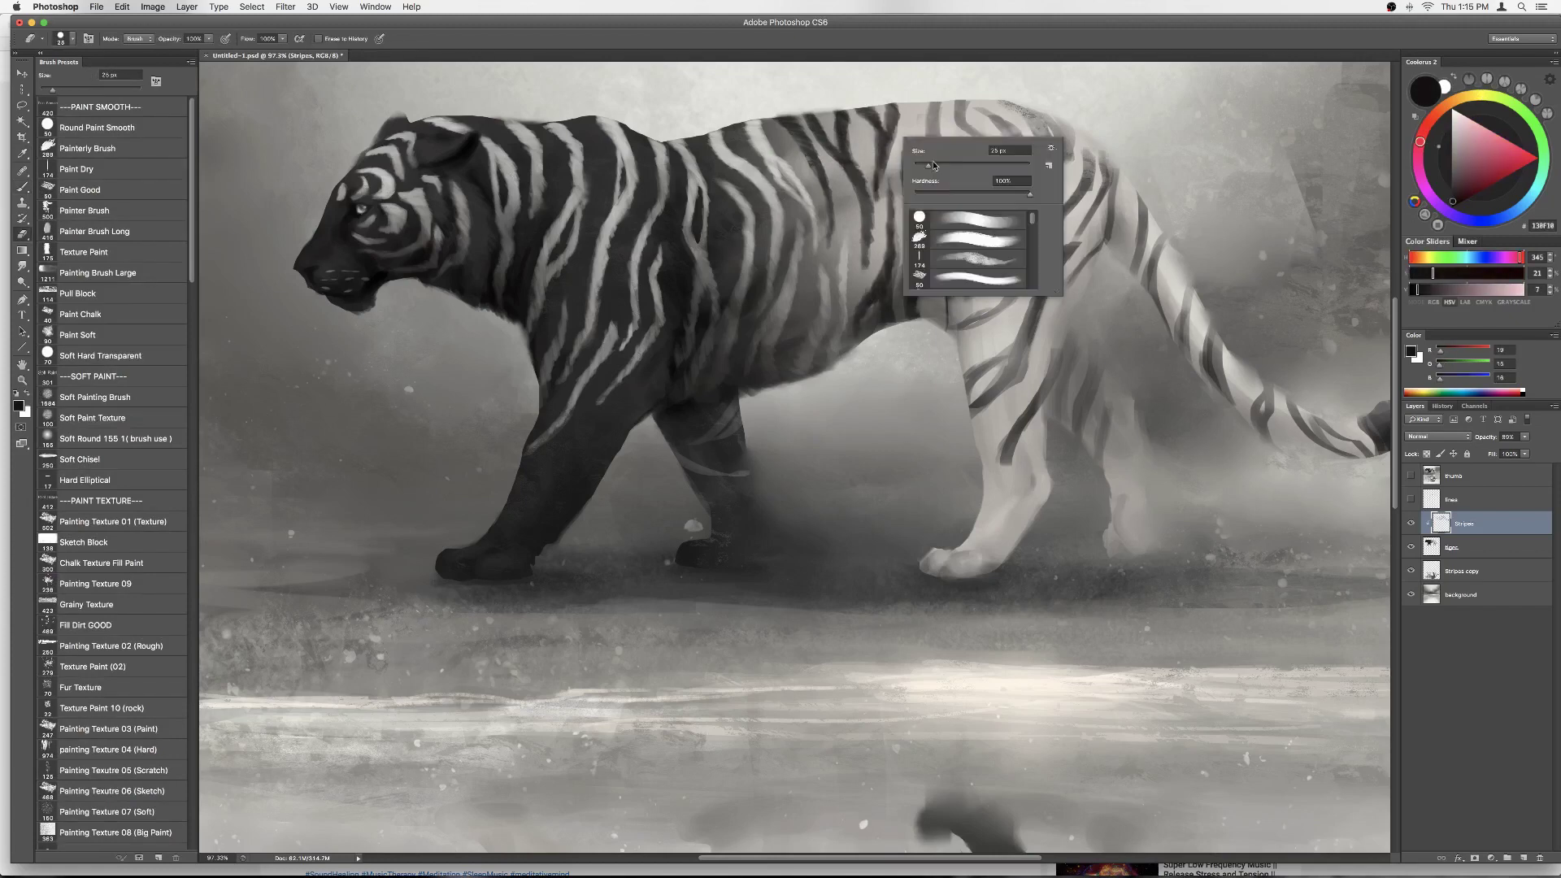
double_click(976, 219)
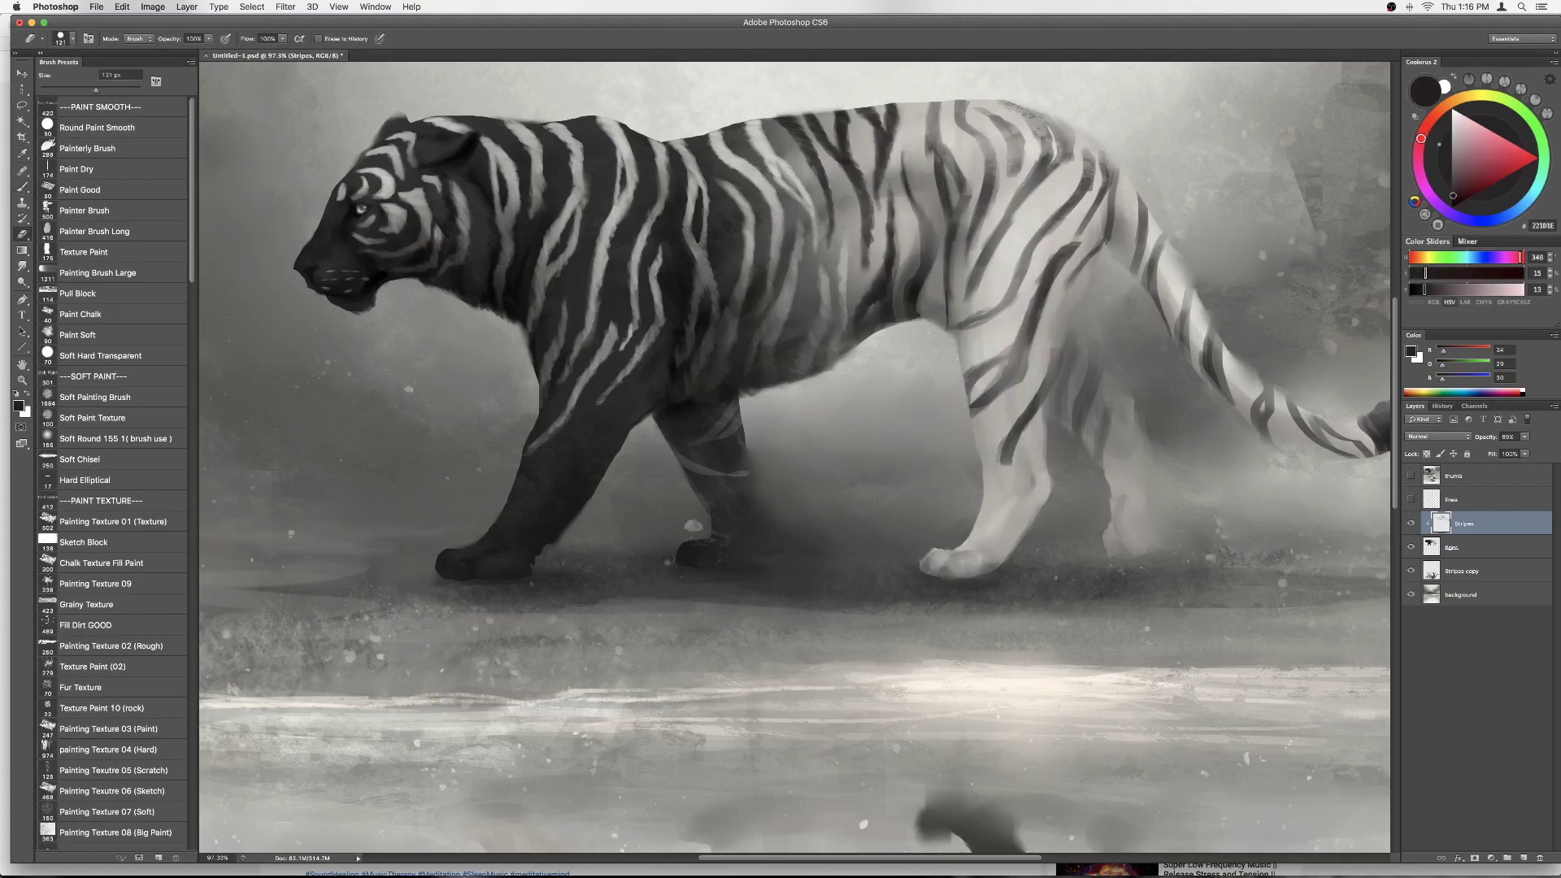
key("b")
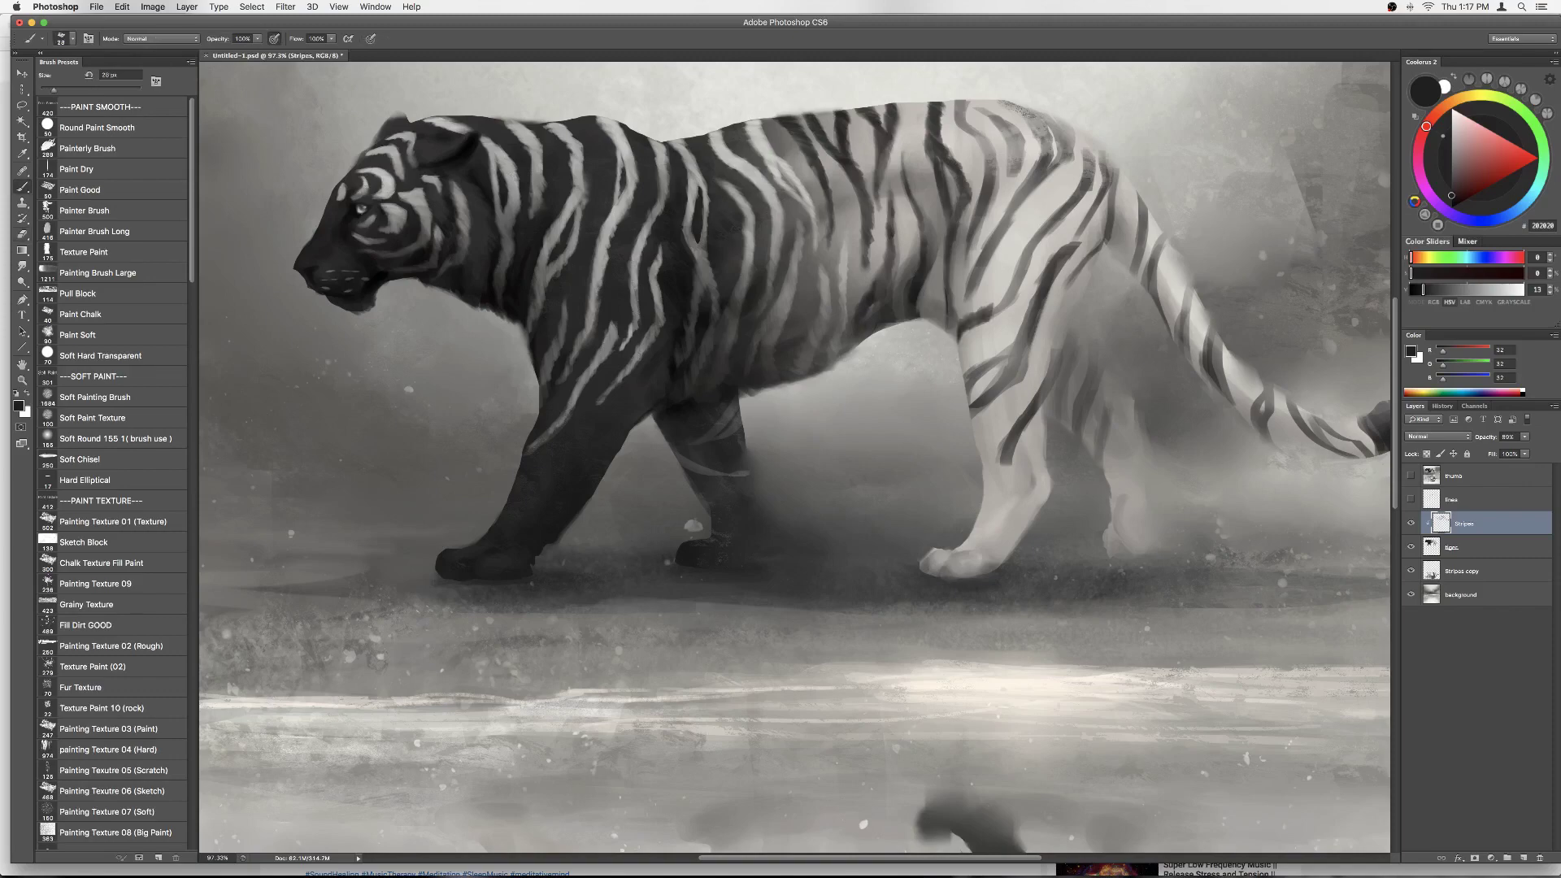
left_click(985, 252, "alt")
left_click(1041, 210, "alt")
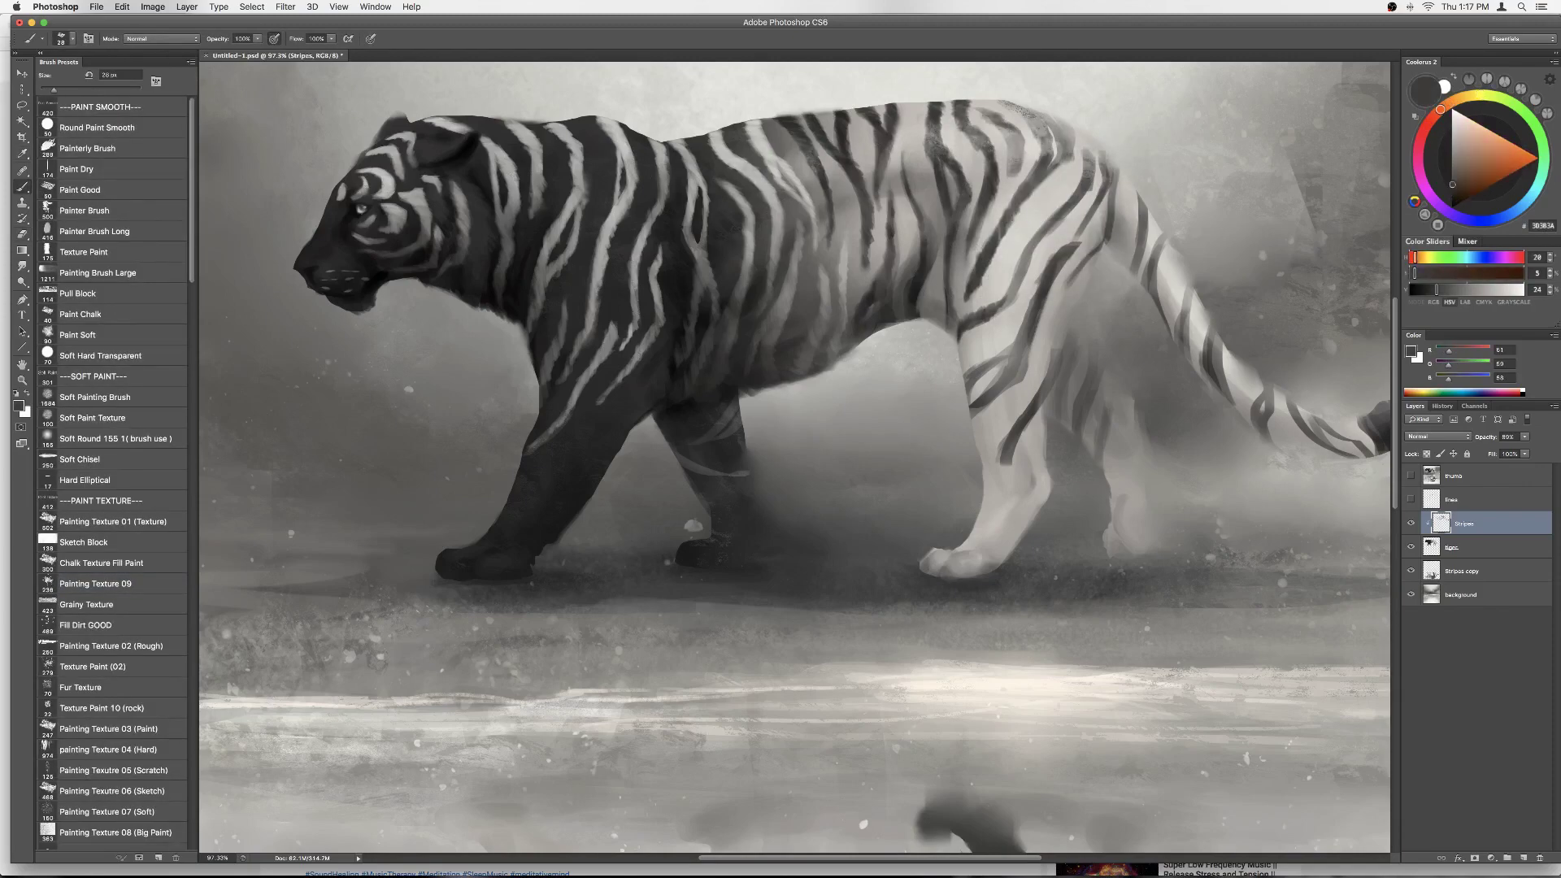
Step: Paint dark stripes on the rear body and hind leg, erasing stray edges
scroll(836, 226, "up", 3)
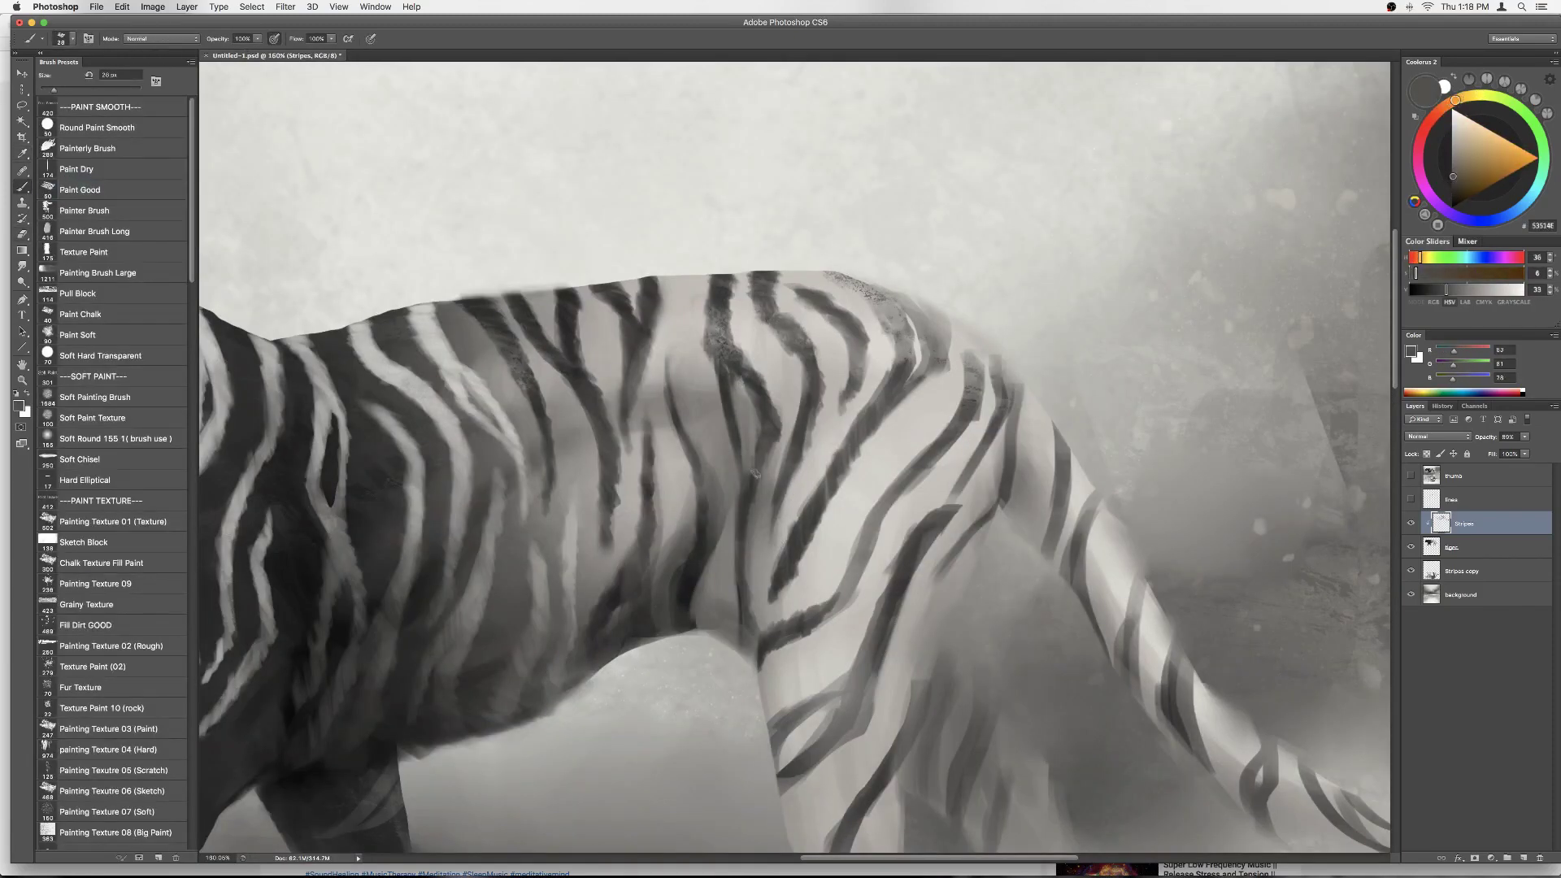
left_click(876, 332, "alt")
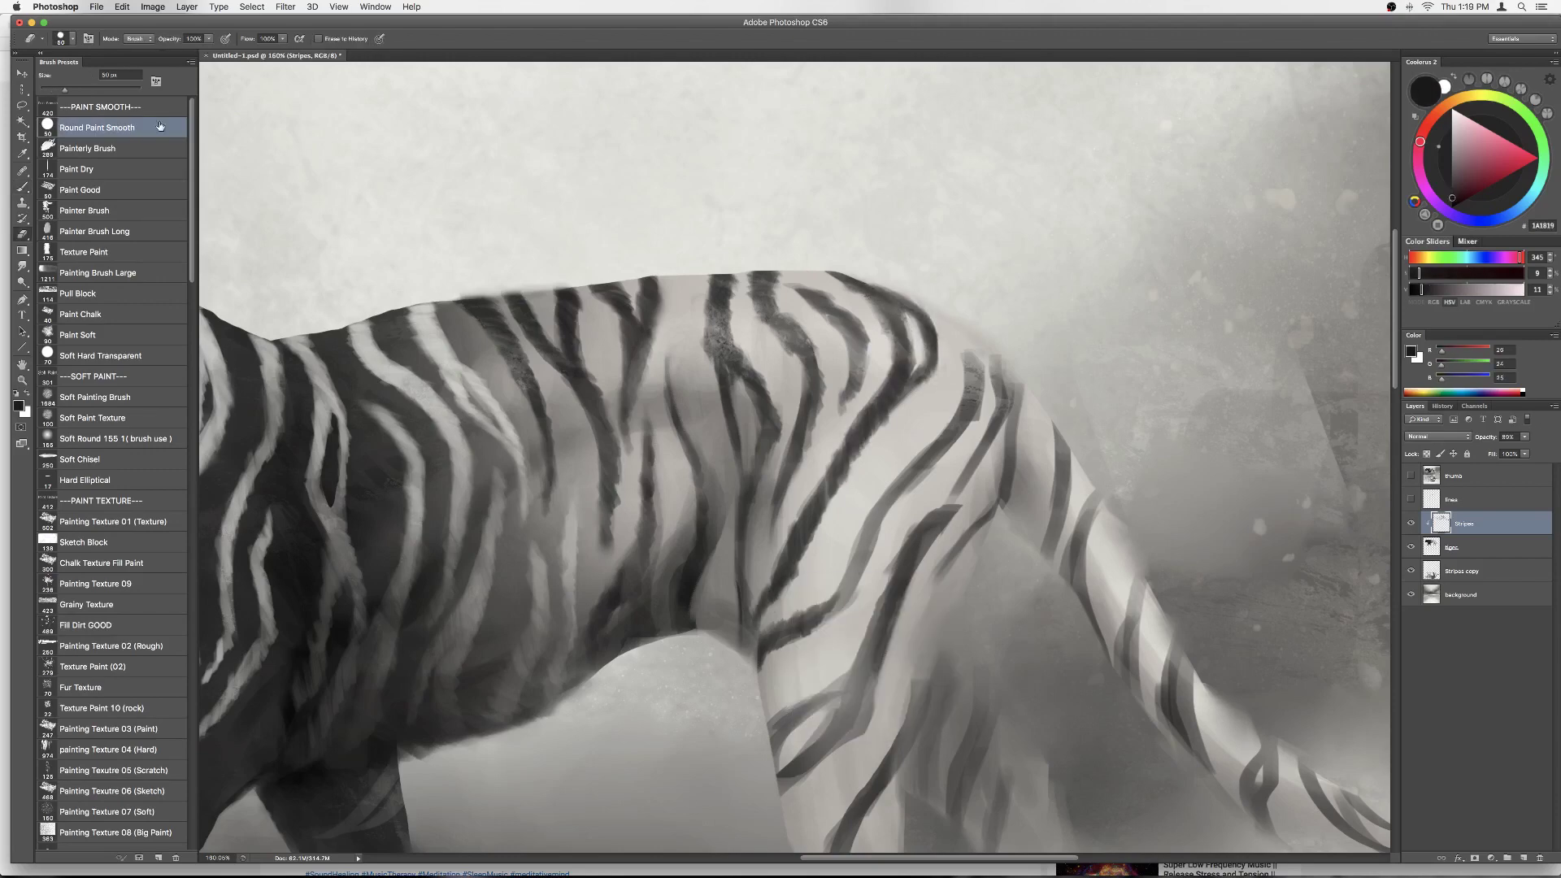
scroll(885, 244, "down", 5)
scroll(885, 236, "up", 3)
left_click(884, 232, "alt")
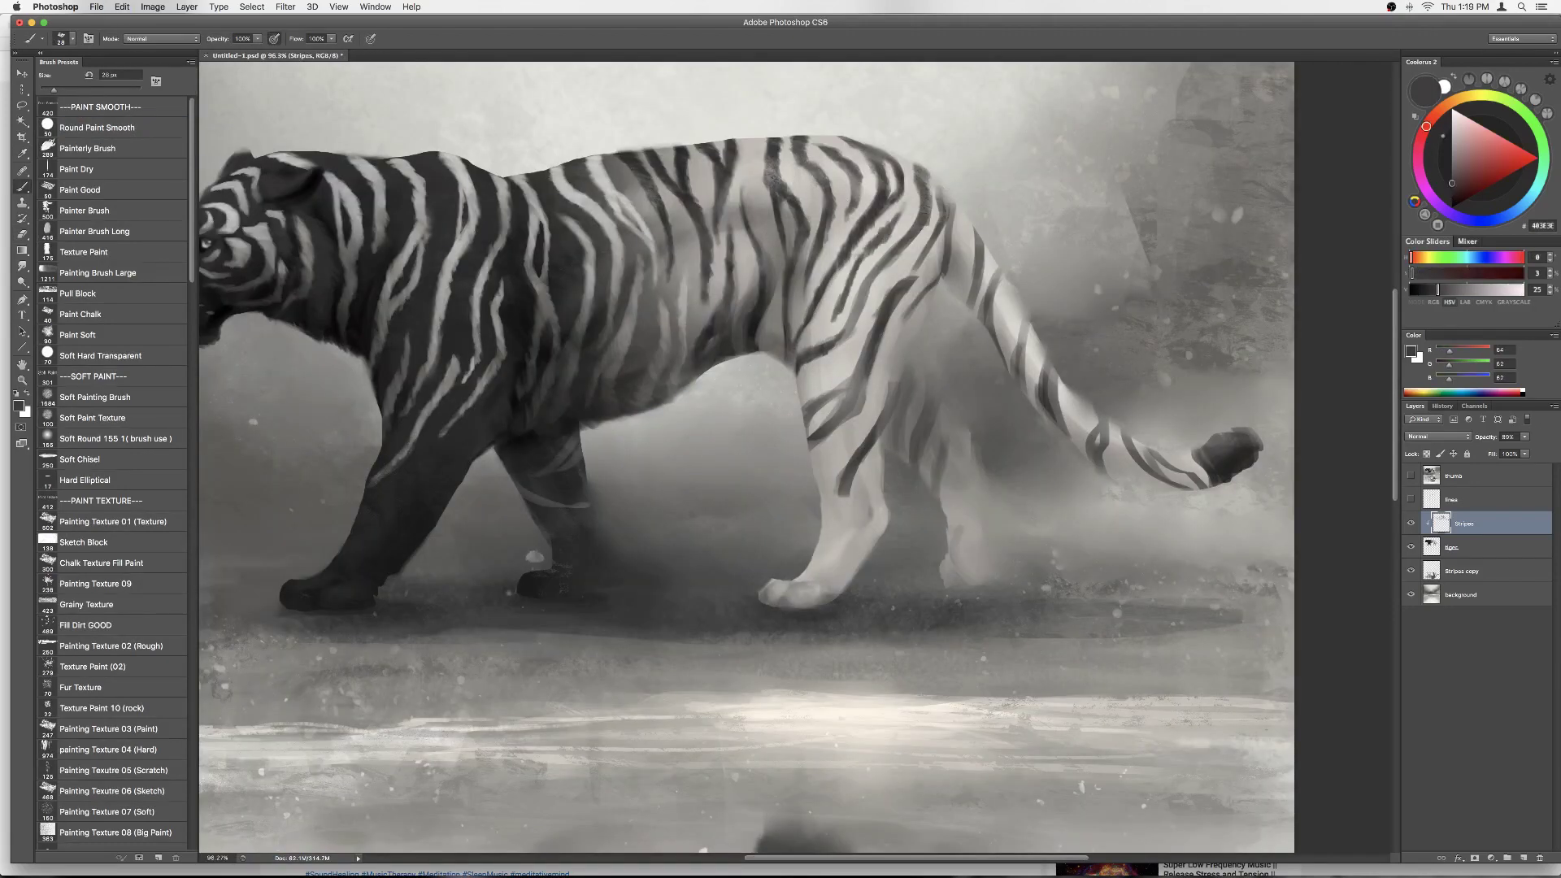
key("e")
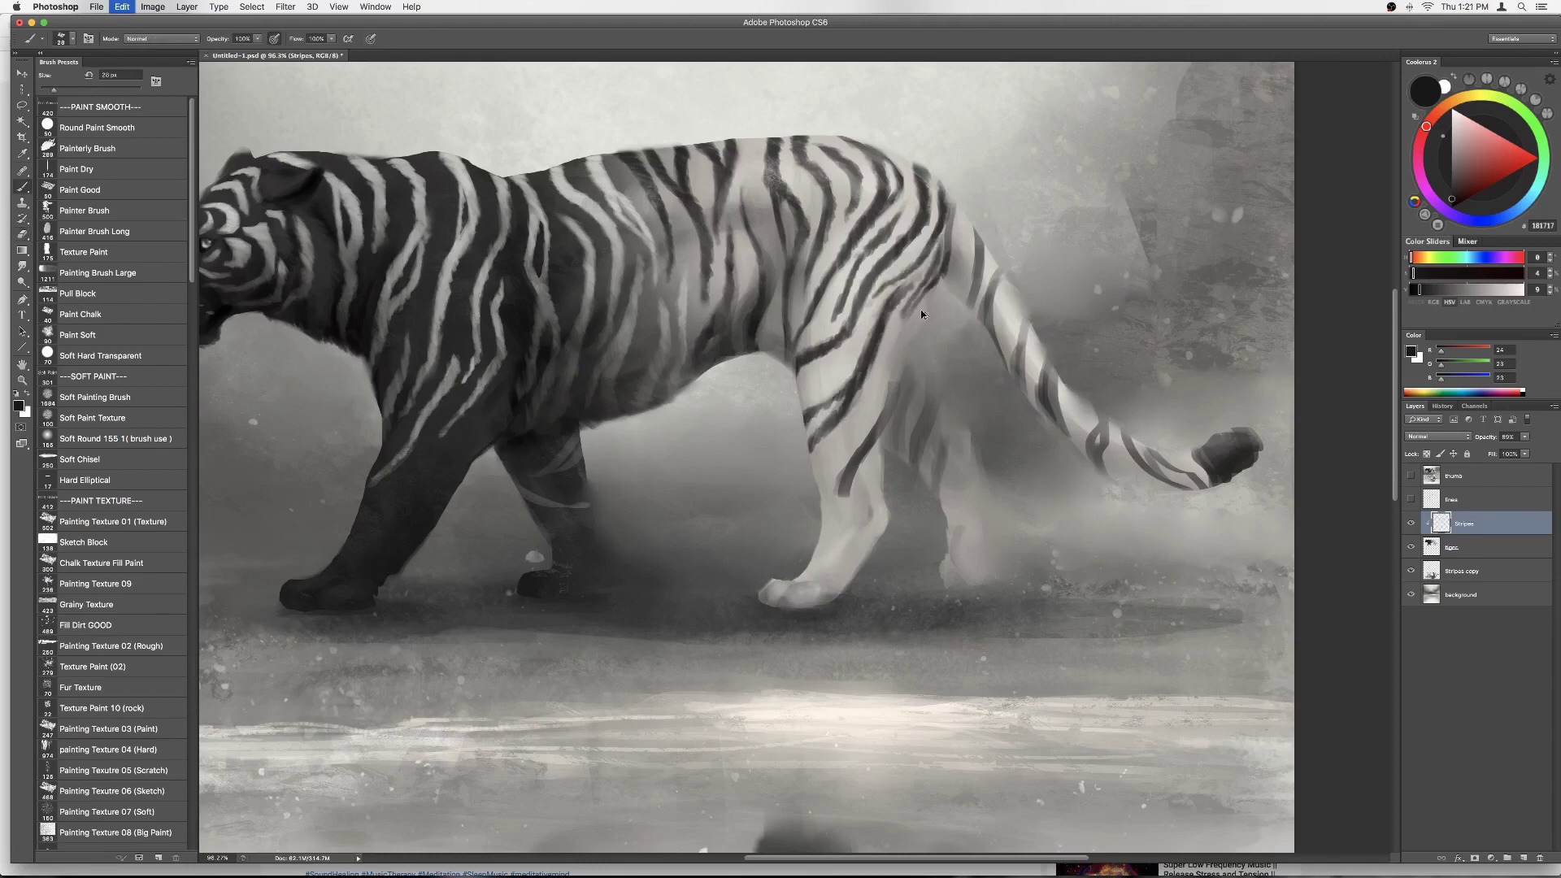
key("b")
scroll(894, 410, "down", 3)
right_click(984, 208)
Step: Choose a smooth round brush with a light grey and add a new layer named water
key("Return")
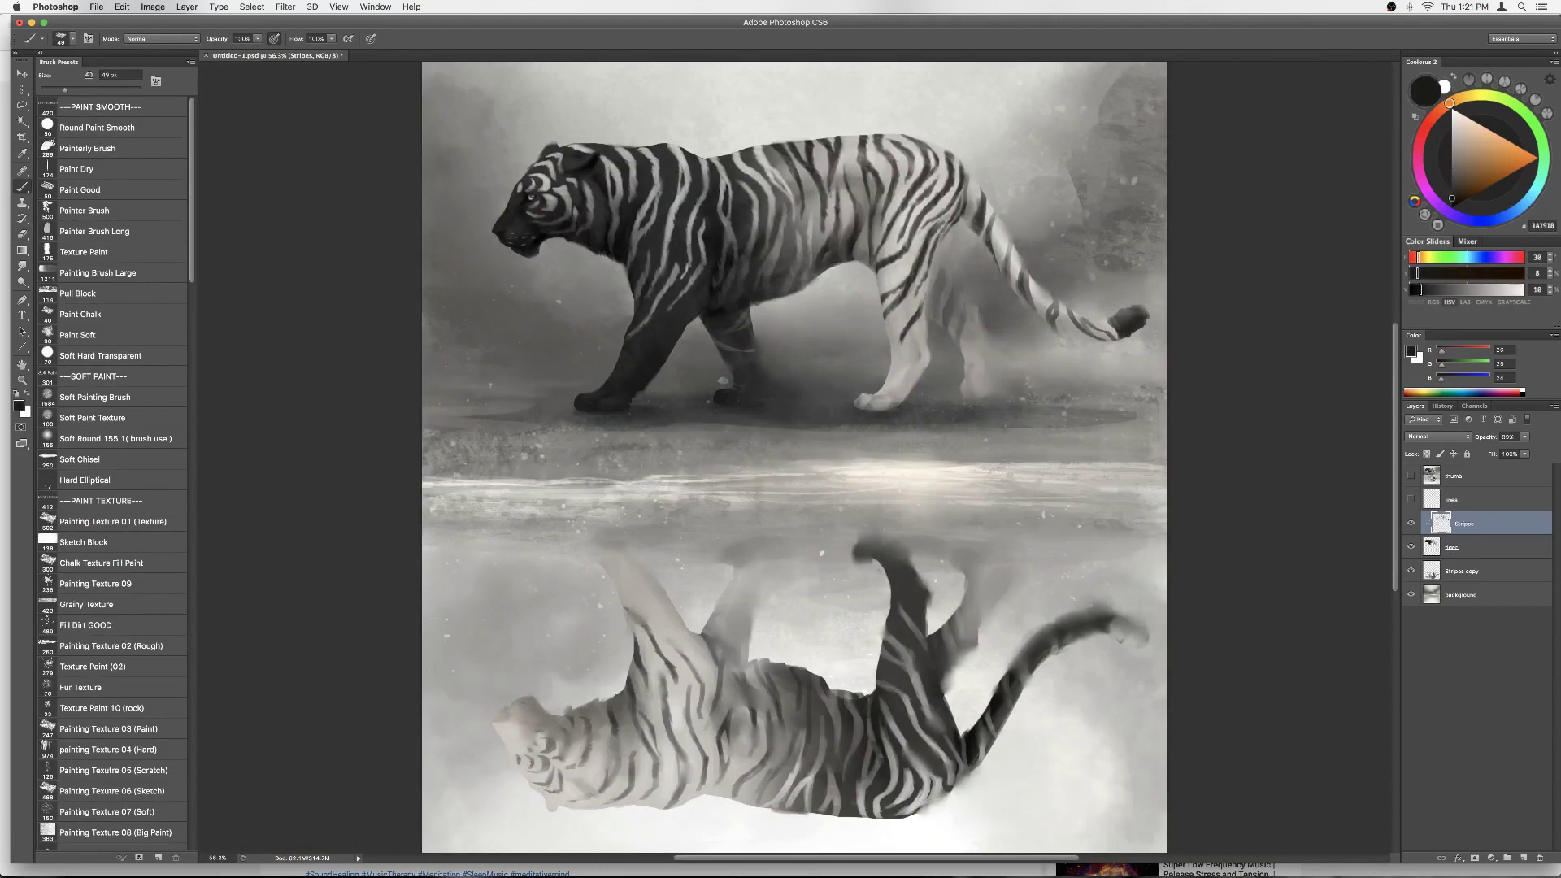
left_click(1069, 314, "alt")
key("e")
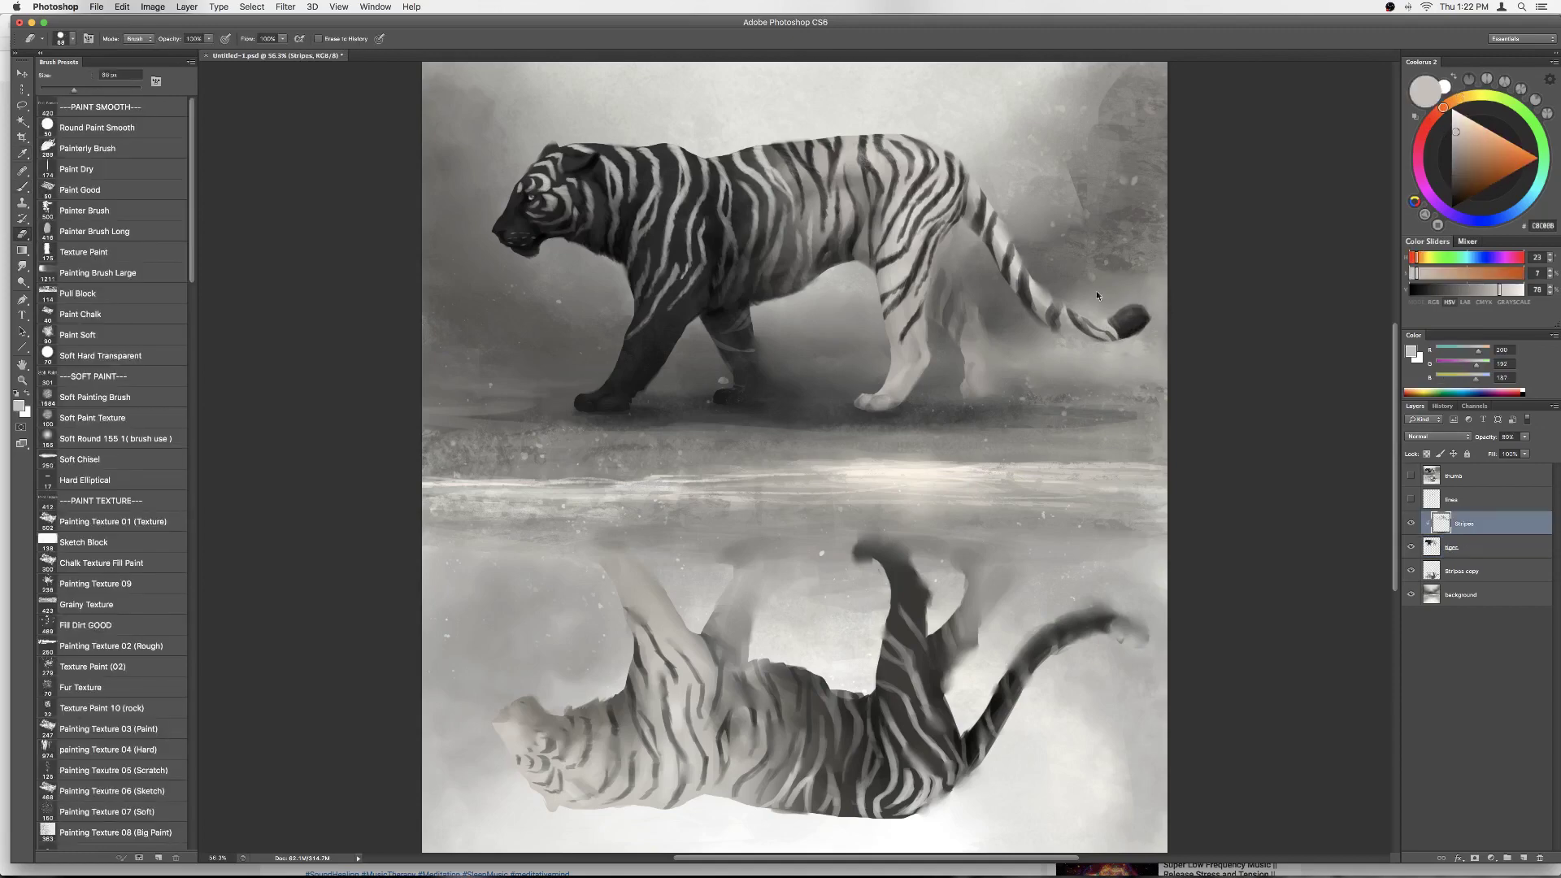
key("b")
right_click(1037, 286)
key("Return")
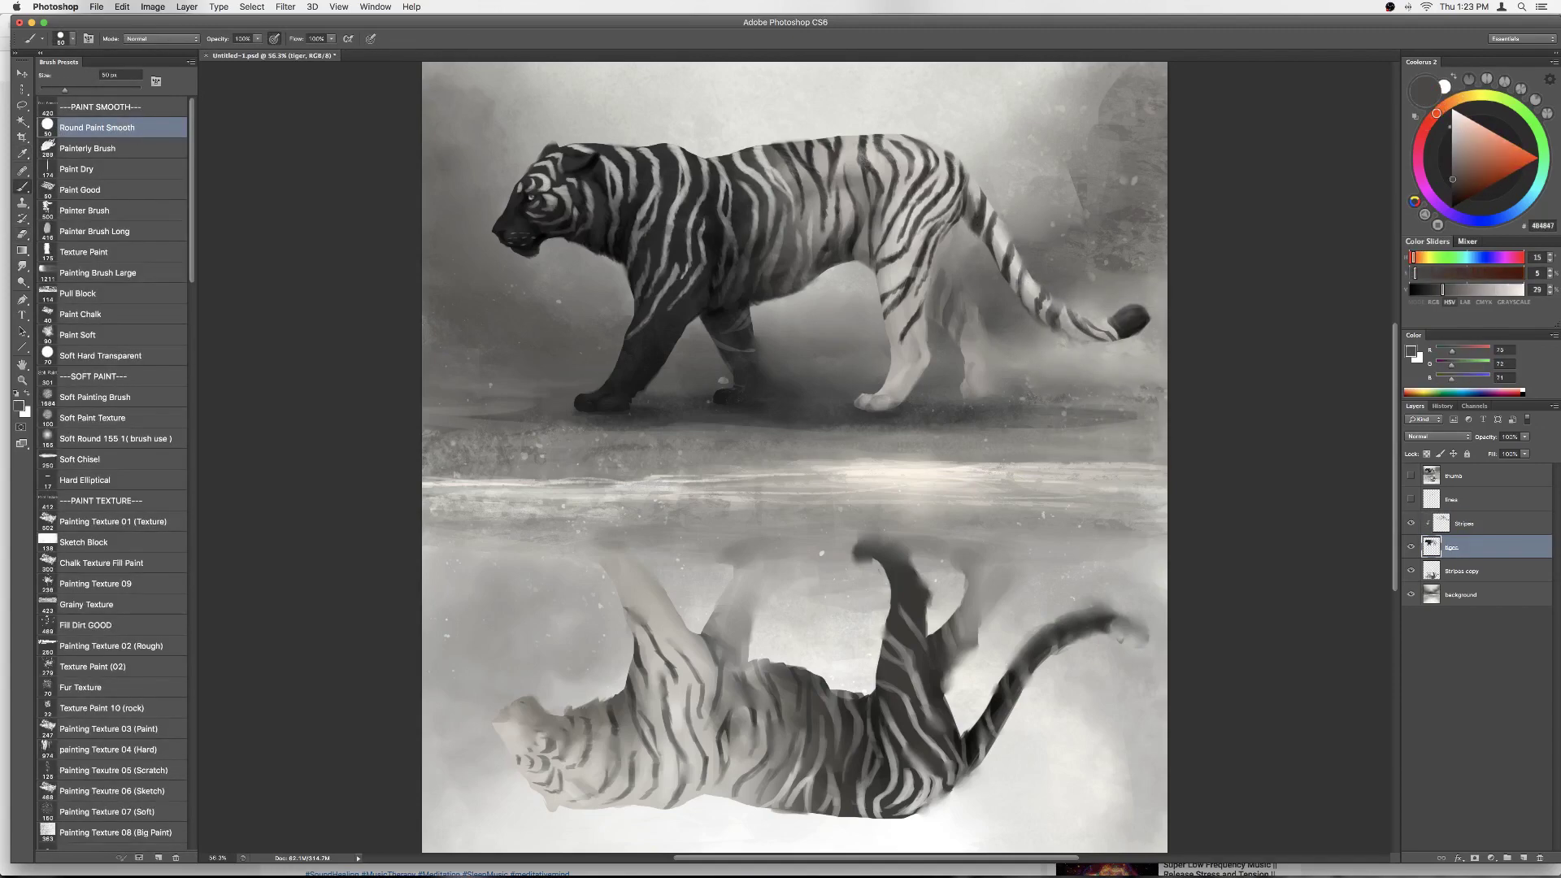
left_click(1065, 319, "alt")
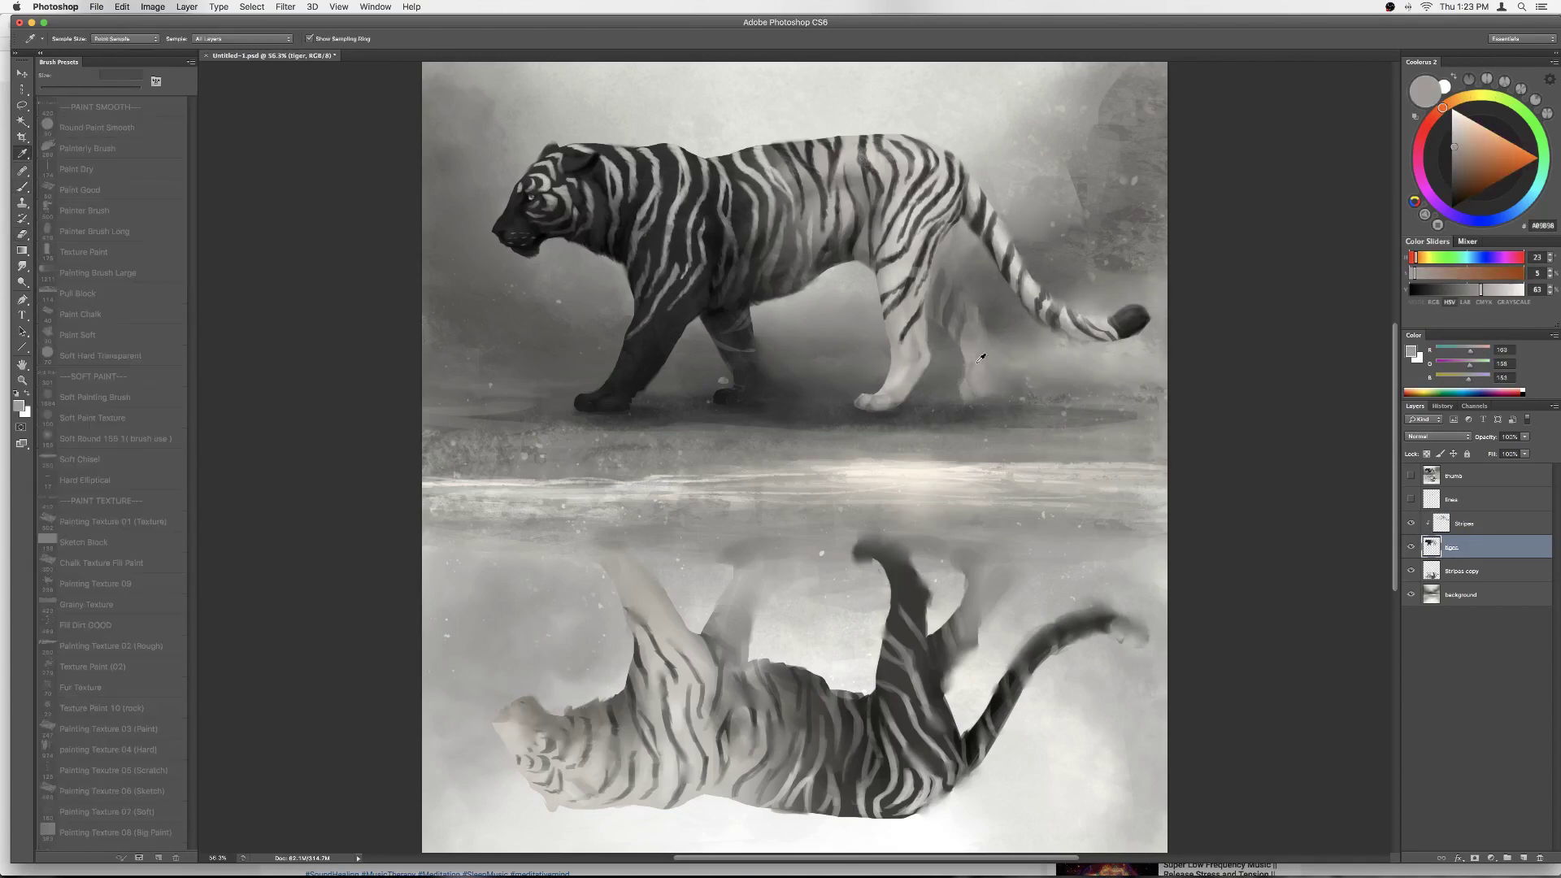
key("super+minus")
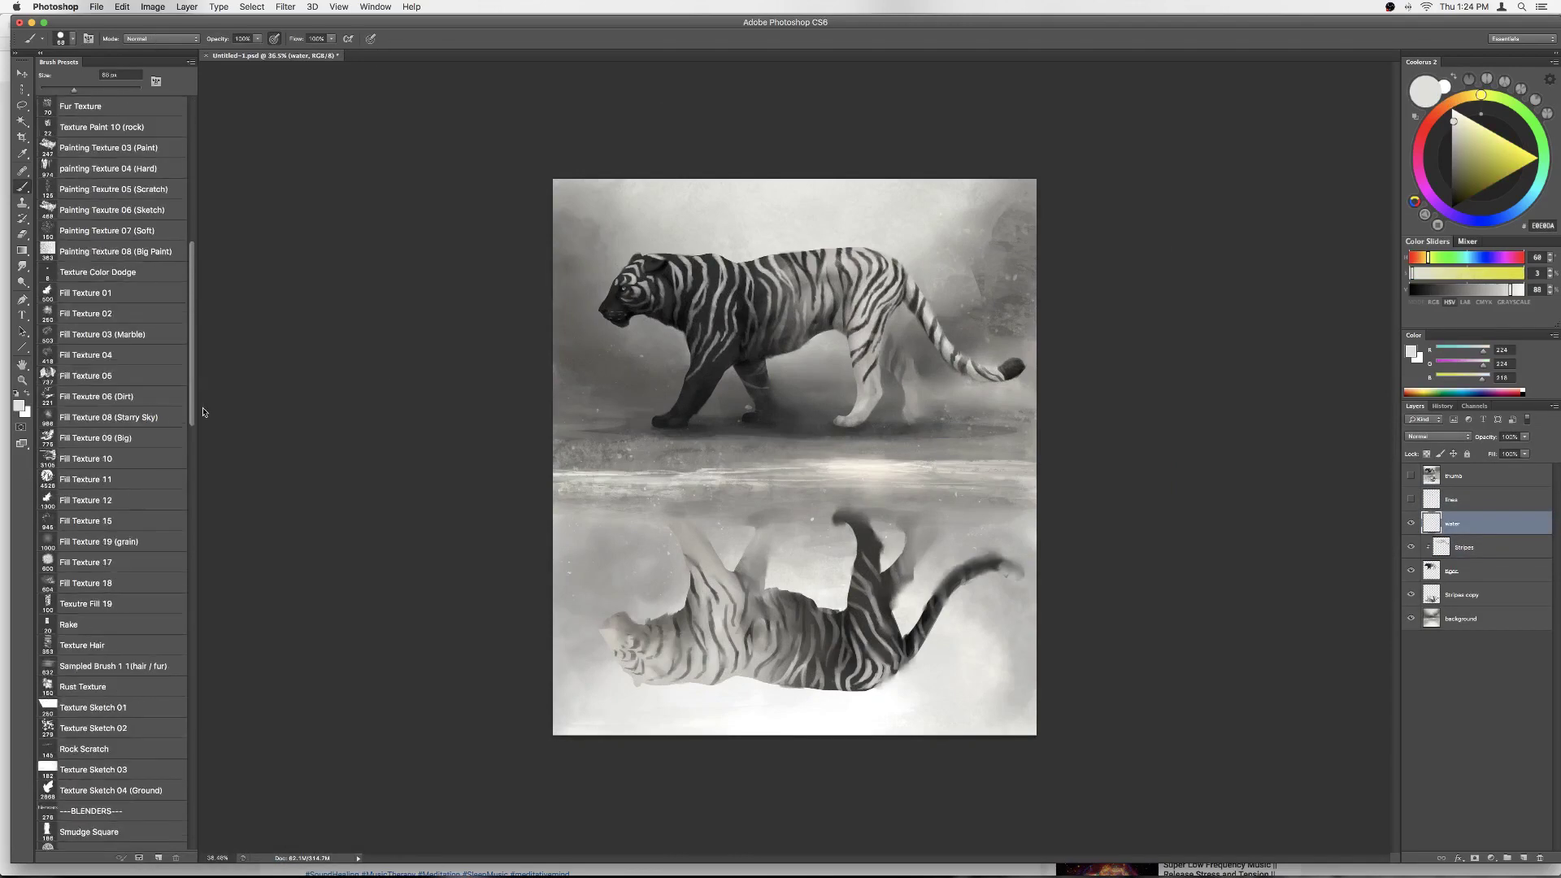
Step: Paint pale horizontal streaks across the reflected tiger on the water layer
left_click_drag(191, 162, 221, 568)
mouse_move(663, 506)
left_mouse_down()
mouse_move(820, 506)
mouse_move(948, 537)
left_mouse_up()
left_click_drag(566, 554, 654, 553)
left_click_drag(742, 658, 915, 659)
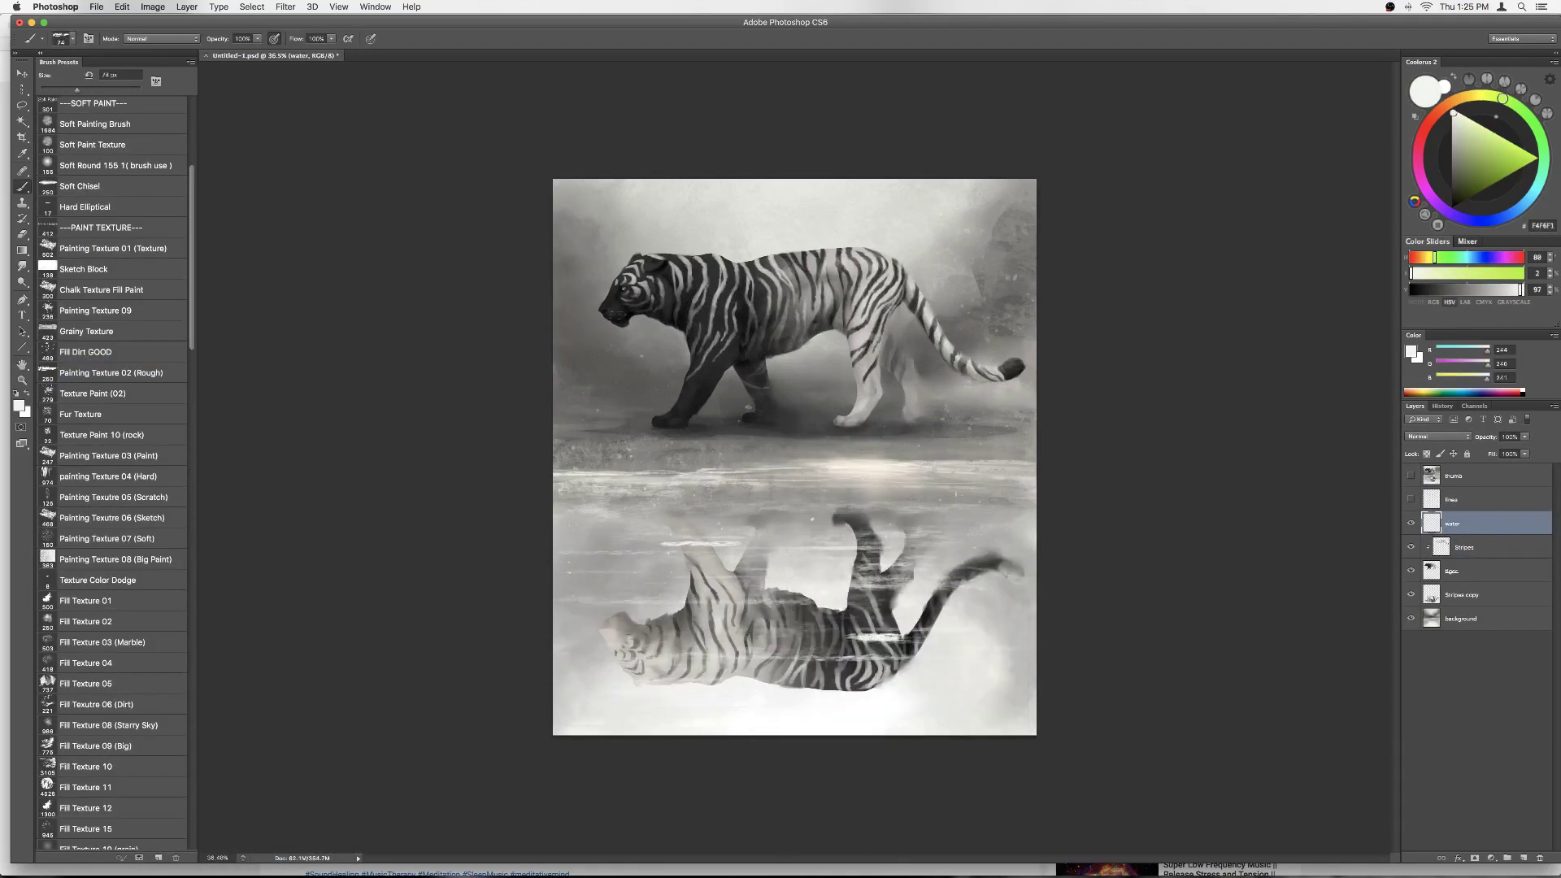
Step: Switch to a smaller Eraser to soften parts of the water streaks
key("e")
right_click(850, 593)
right_click(909, 586)
left_click(960, 608)
scroll(959, 616, "down", 2)
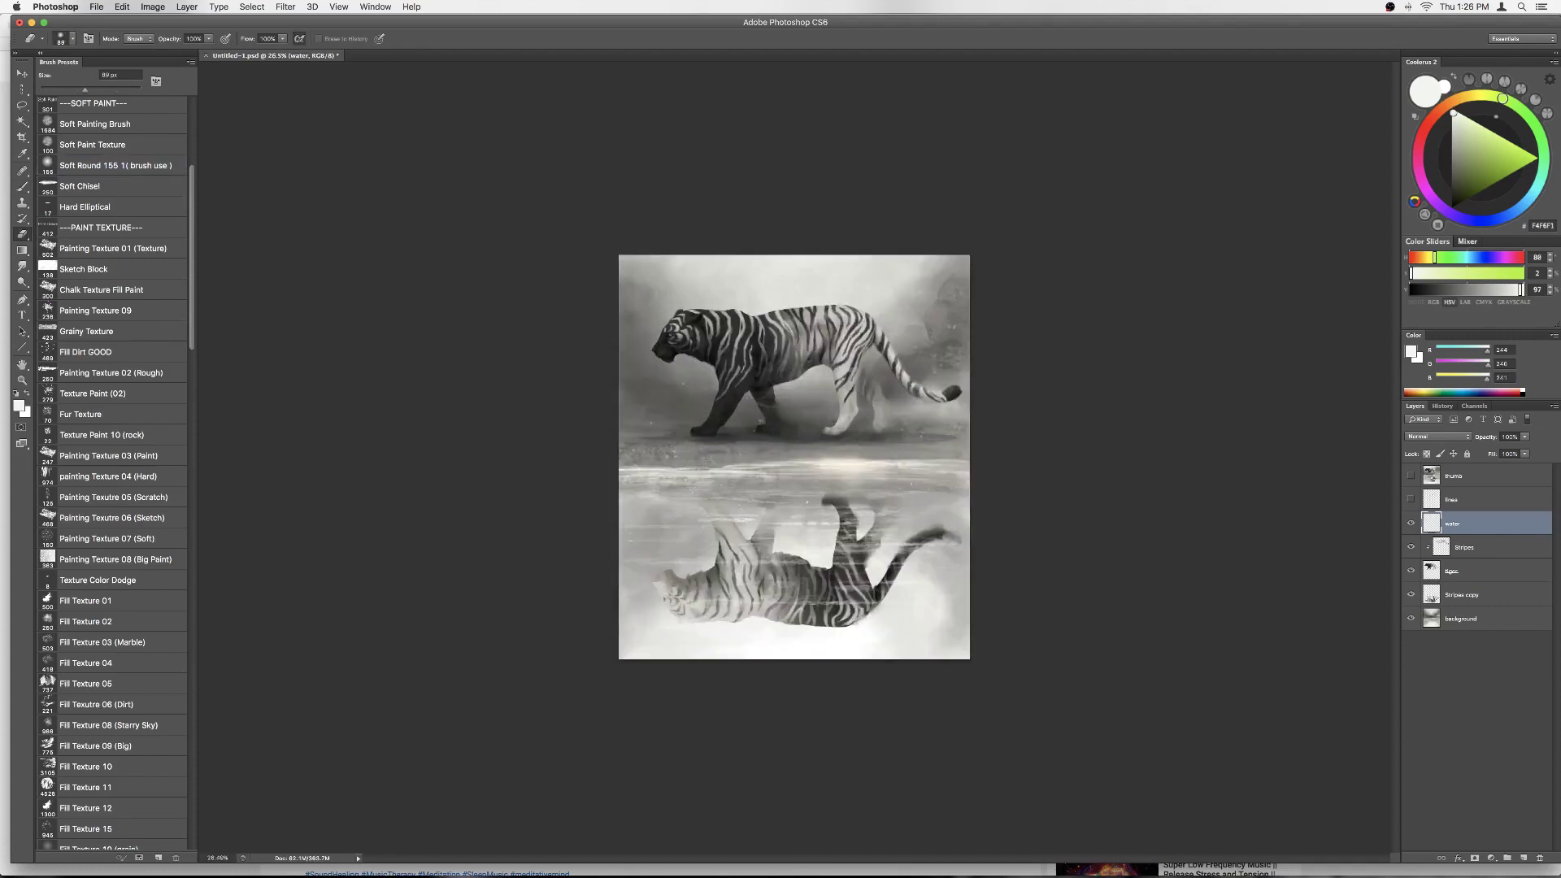